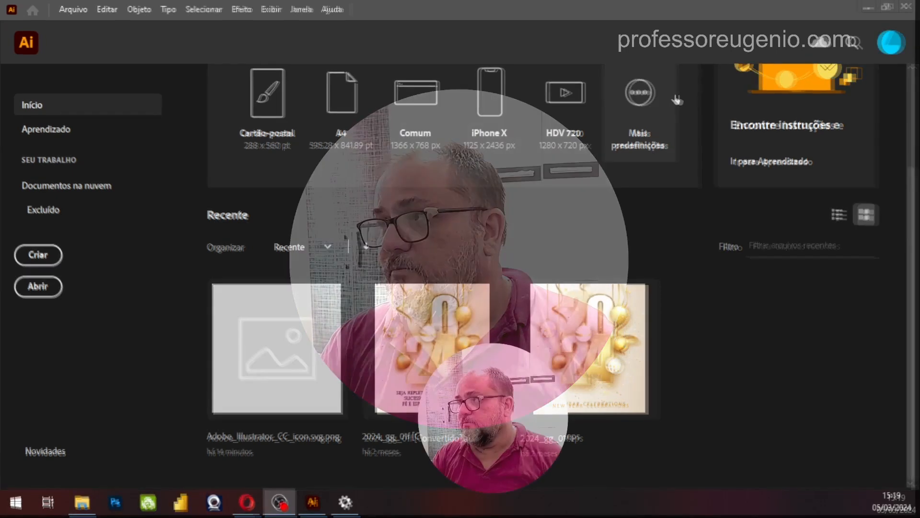
# Create a new 1080 x 1080 px document named PATHFINDER PARTE 1
pyautogui.click(38, 257)
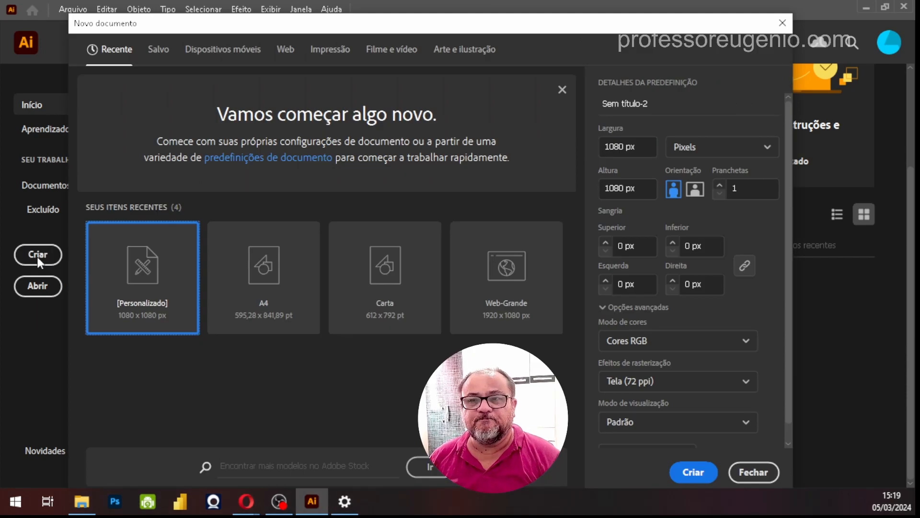
pyautogui.click(621, 147)
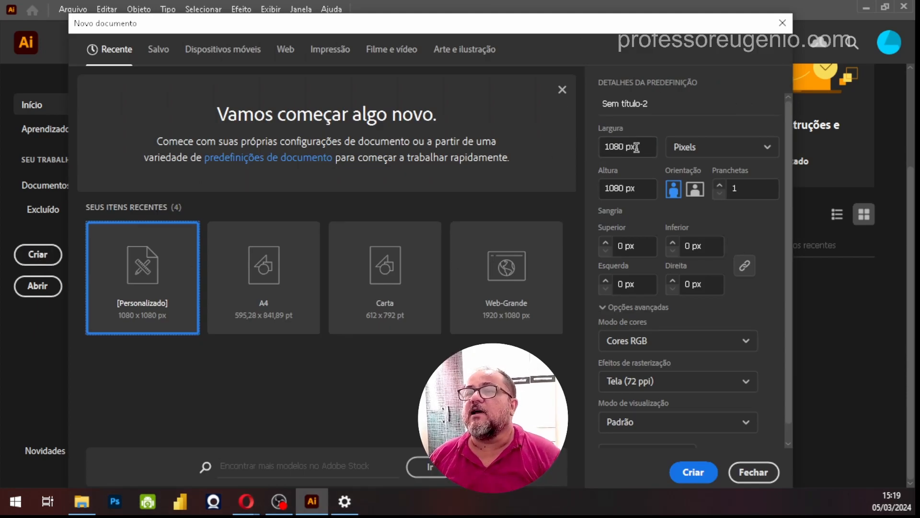
pyautogui.click(619, 191)
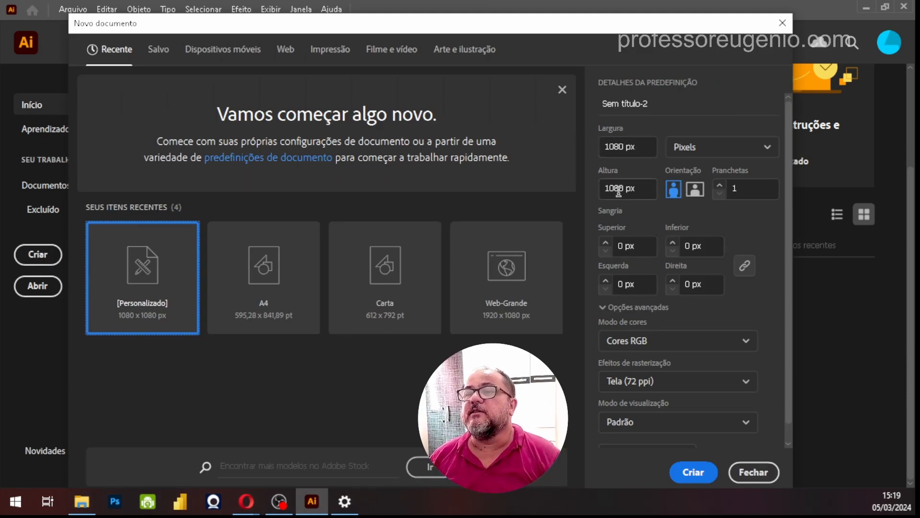
pyautogui.click(615, 103)
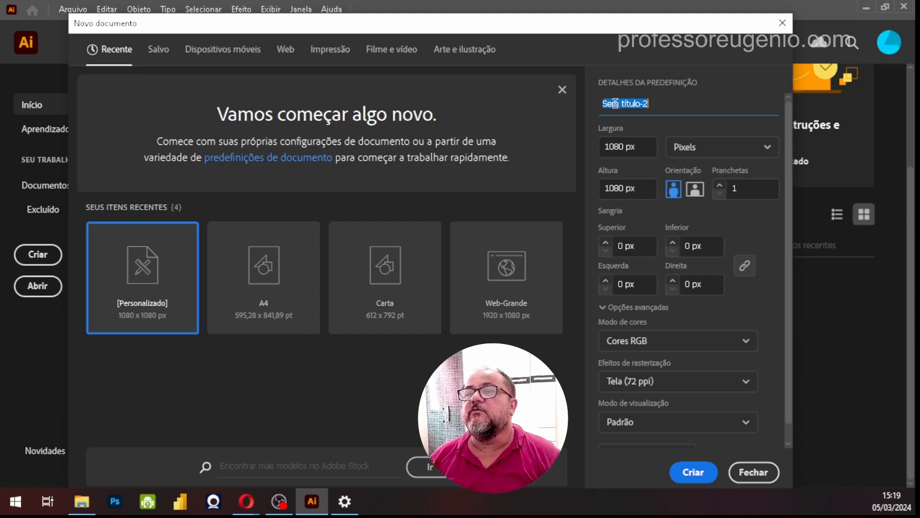
pyautogui.write('PATHFINDER PARTE 1')
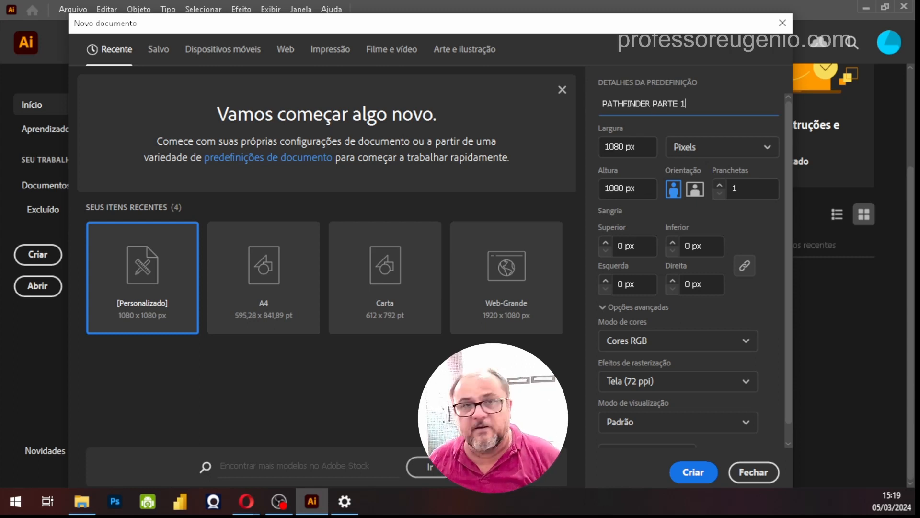
pyautogui.press('Return')
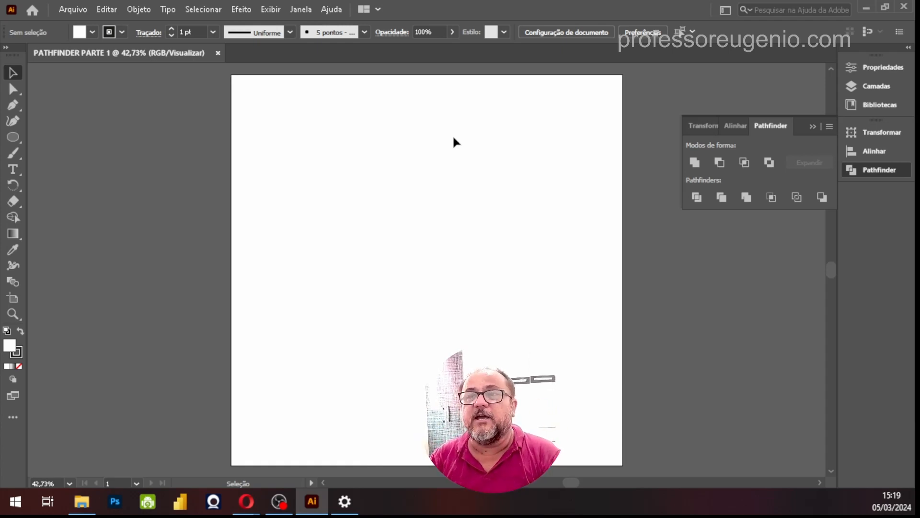
# Draw a circle about 546 px wide on the artboard's upper left and duplicate it horizontally, offset by half its width
pyautogui.click(13, 137)
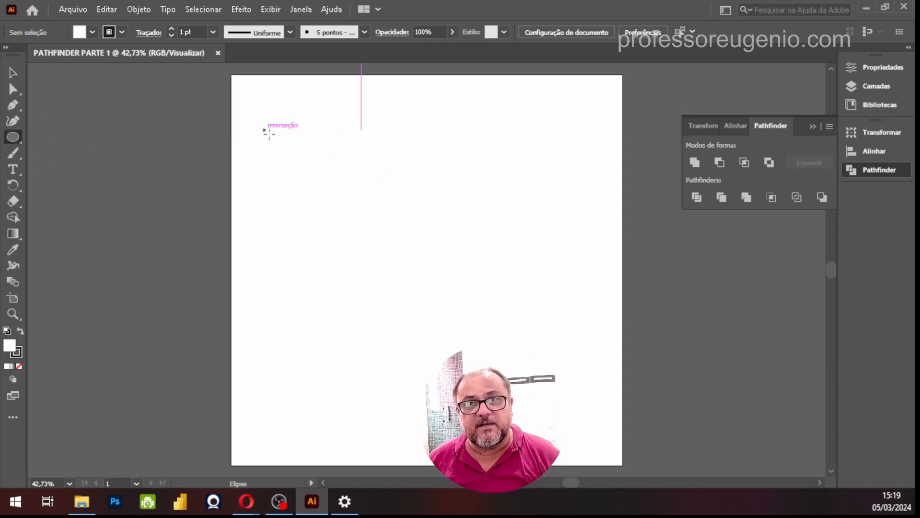
pyautogui.moveTo(266, 130); pyautogui.dragTo(462, 315)
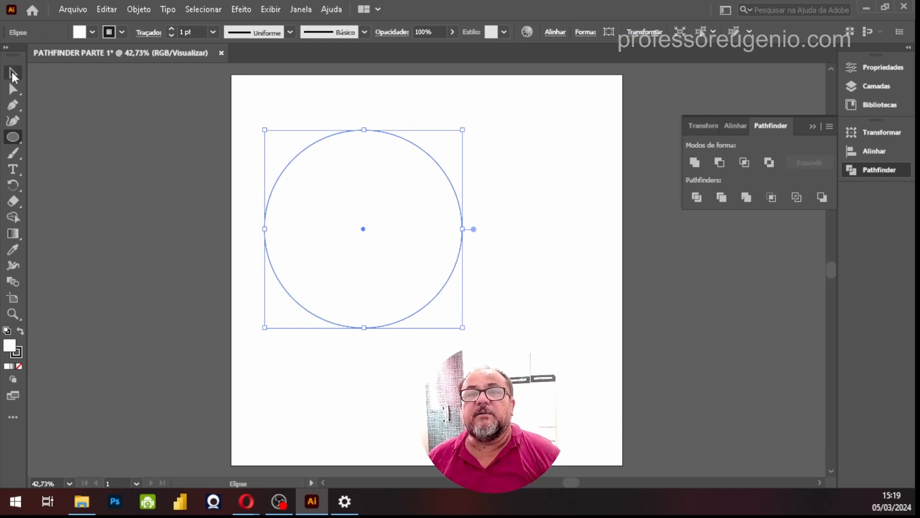
pyautogui.click(12, 73)
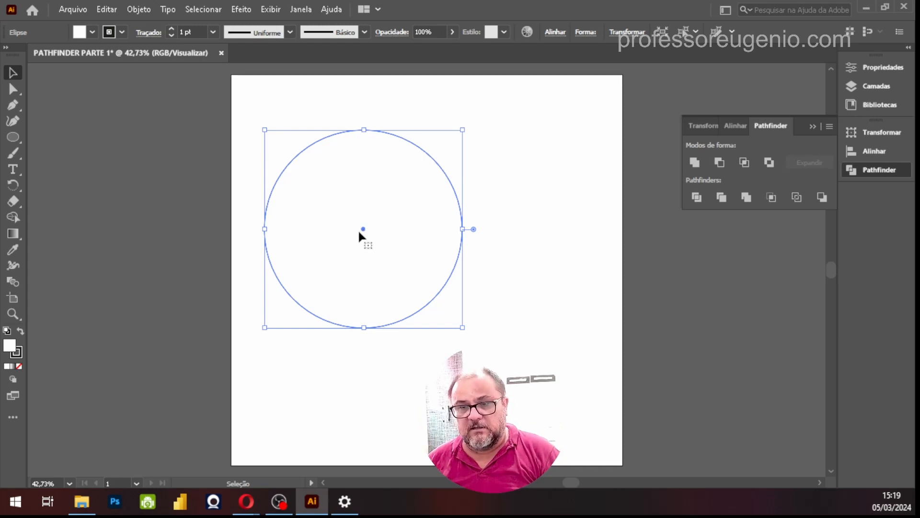
pyautogui.moveTo(363, 235); pyautogui.dragTo(427, 235)
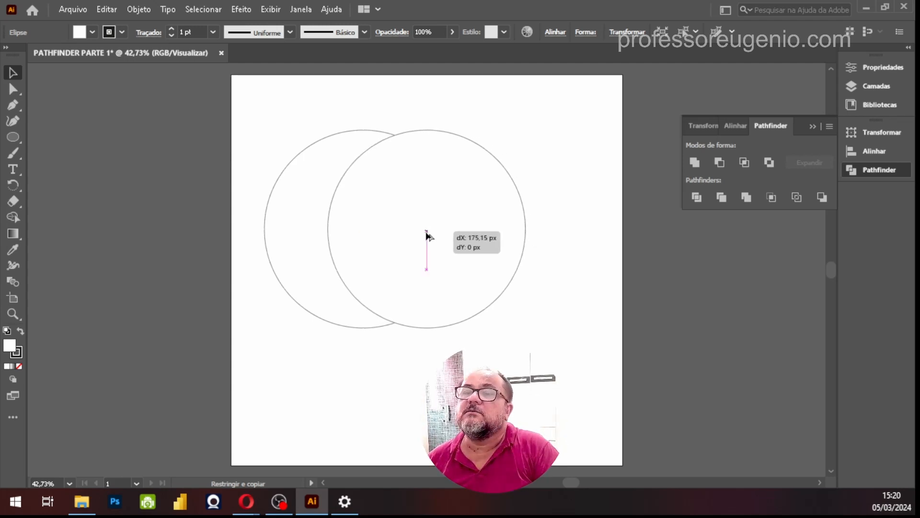
pyautogui.moveTo(426, 235); pyautogui.dragTo(462, 239)
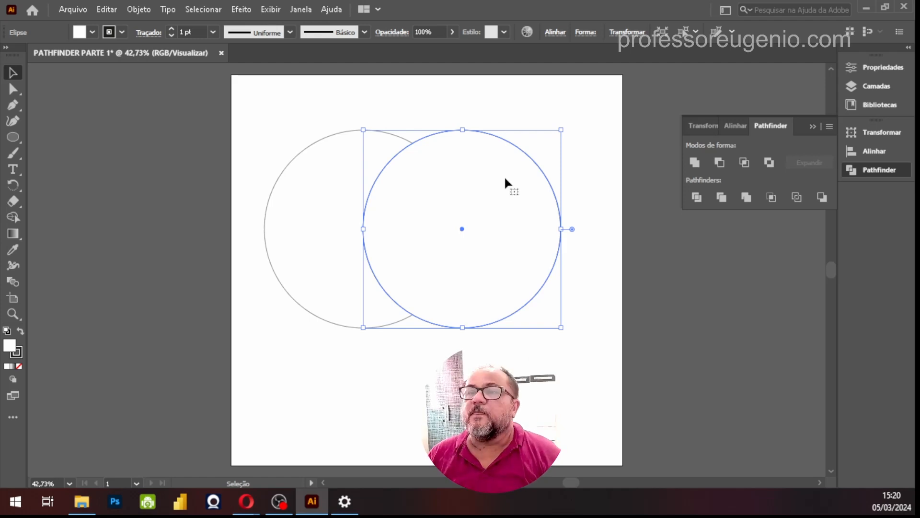
pyautogui.click(485, 73)
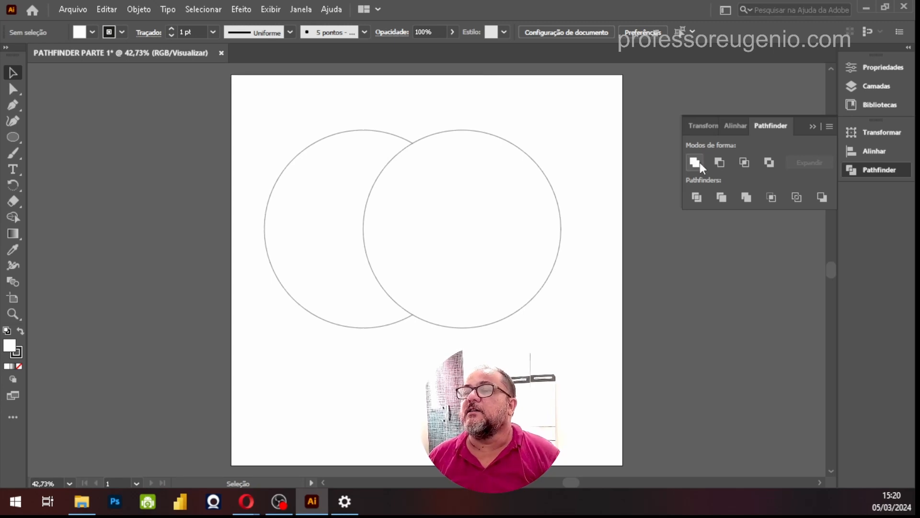
# Select both overlapping circles together
pyautogui.press('ctrl')
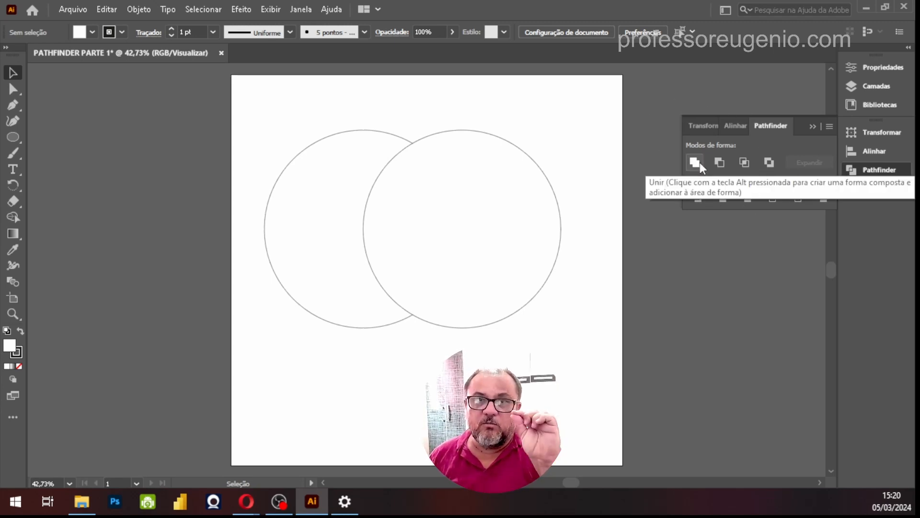
pyautogui.press('ctrl')
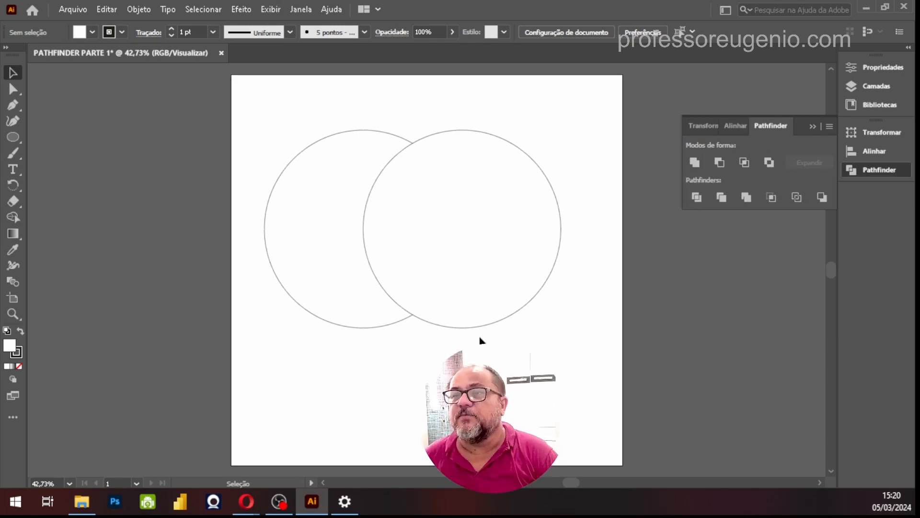
pyautogui.click(499, 195)
pyautogui.press('ctrl')
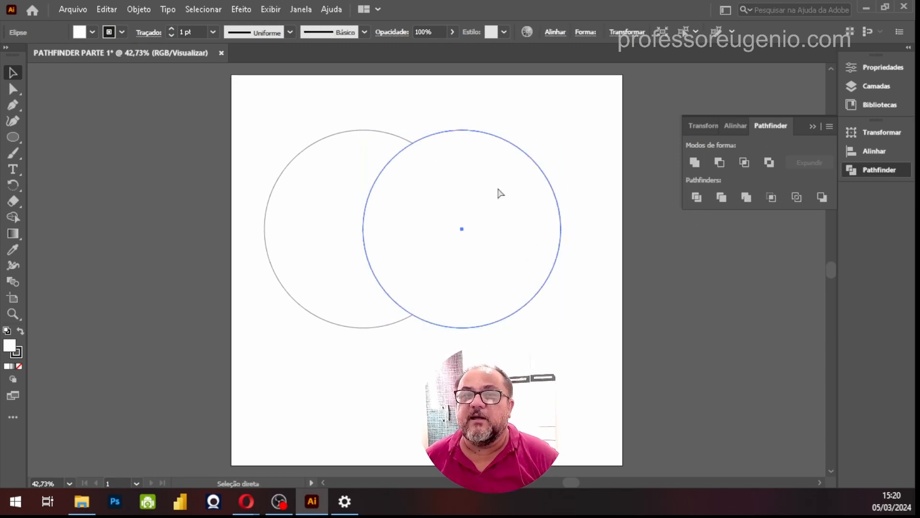
pyautogui.keyDown('ctrl'); pyautogui.click(499, 192); pyautogui.keyUp('ctrl')
pyautogui.keyDown('shift'); pyautogui.click(312, 168); pyautogui.keyUp('shift')
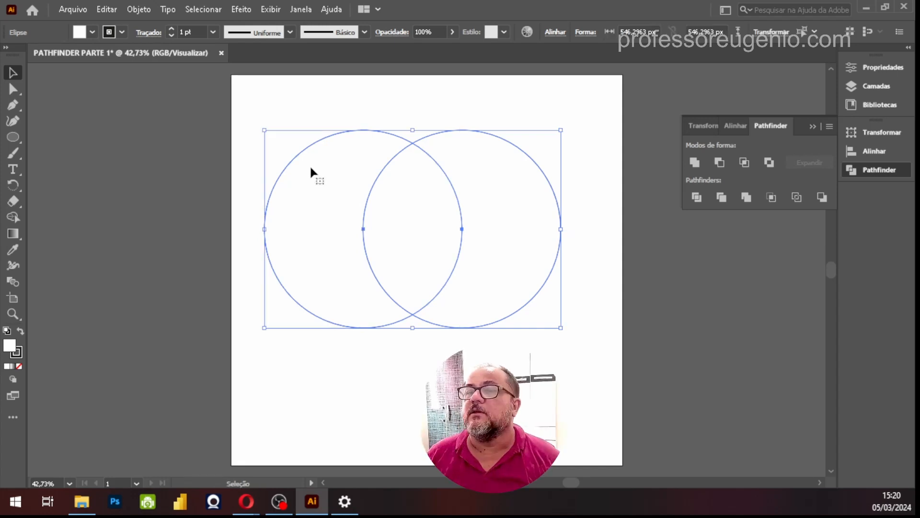
# Select only the front circle and dock the Amostras panel group below Pathfinder, keeping the dock collapsed
pyautogui.keyDown('ctrl'); pyautogui.click(511, 208); pyautogui.keyUp('ctrl')
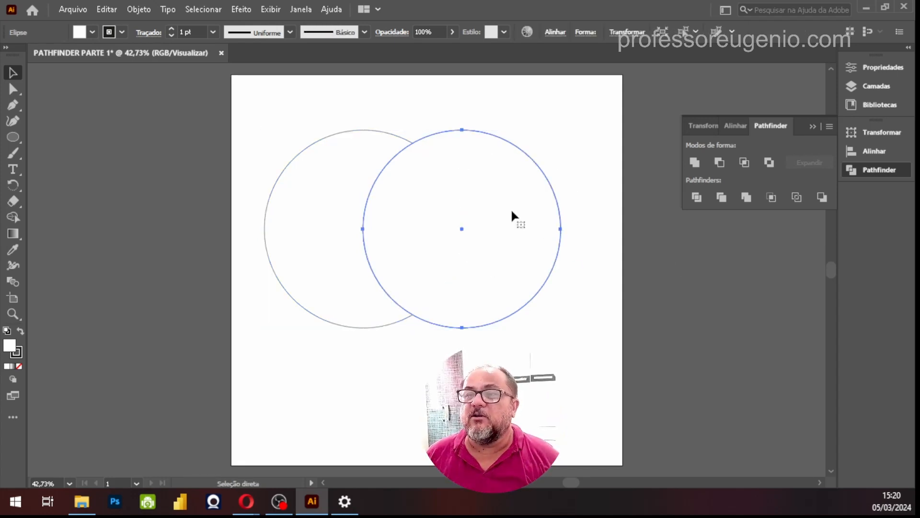
pyautogui.click(512, 215)
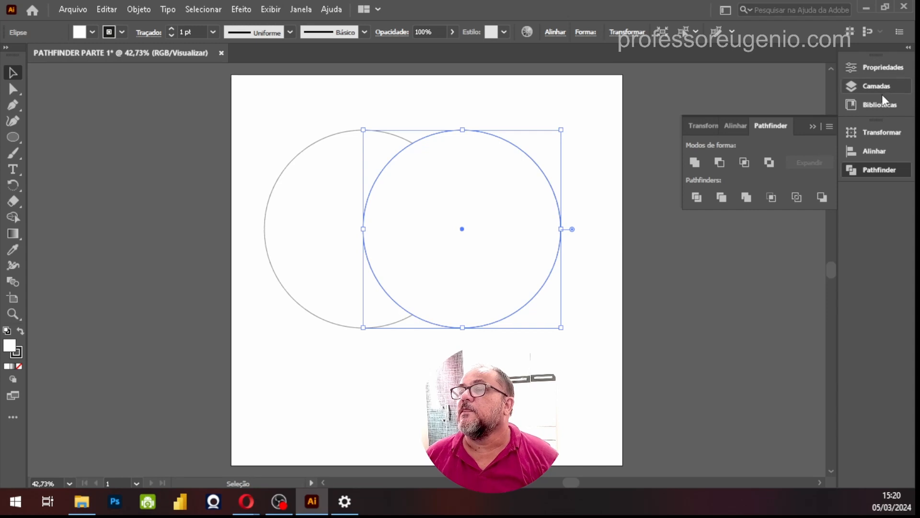
pyautogui.click(298, 10)
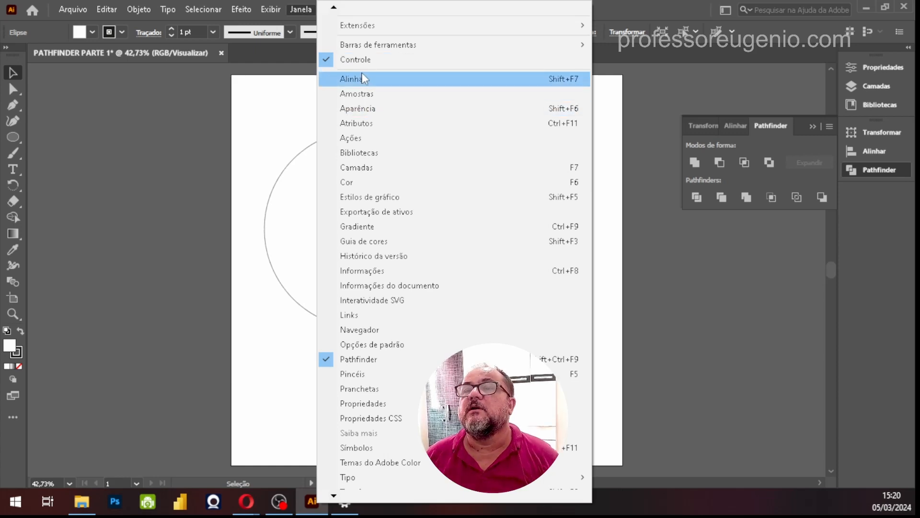
pyautogui.click(357, 94)
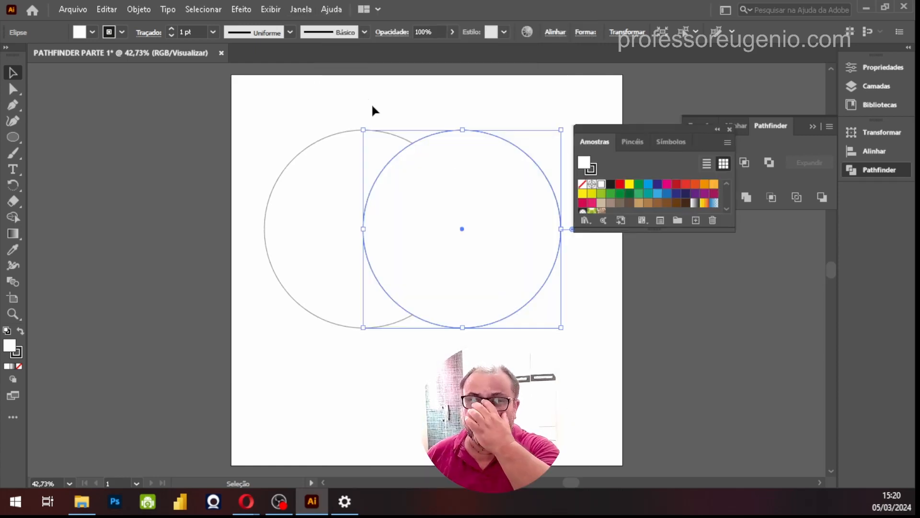
pyautogui.moveTo(643, 138); pyautogui.dragTo(850, 194)
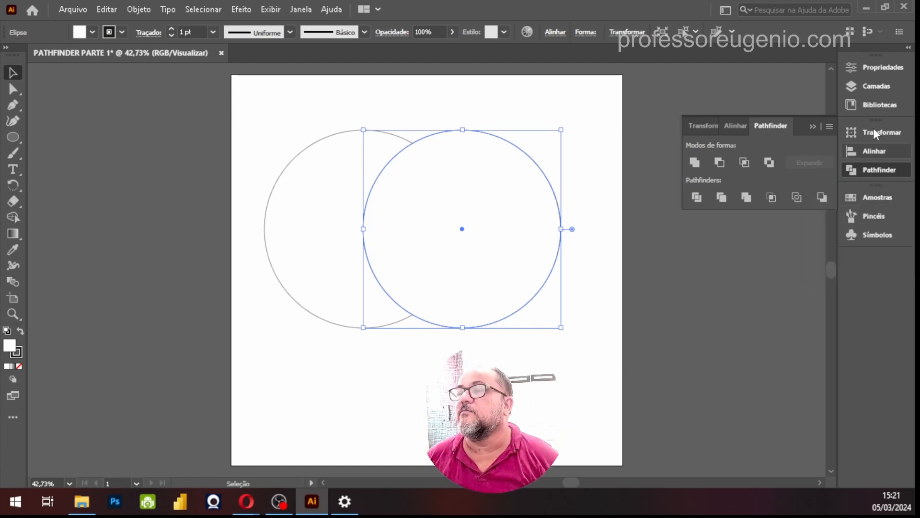
pyautogui.click(908, 48)
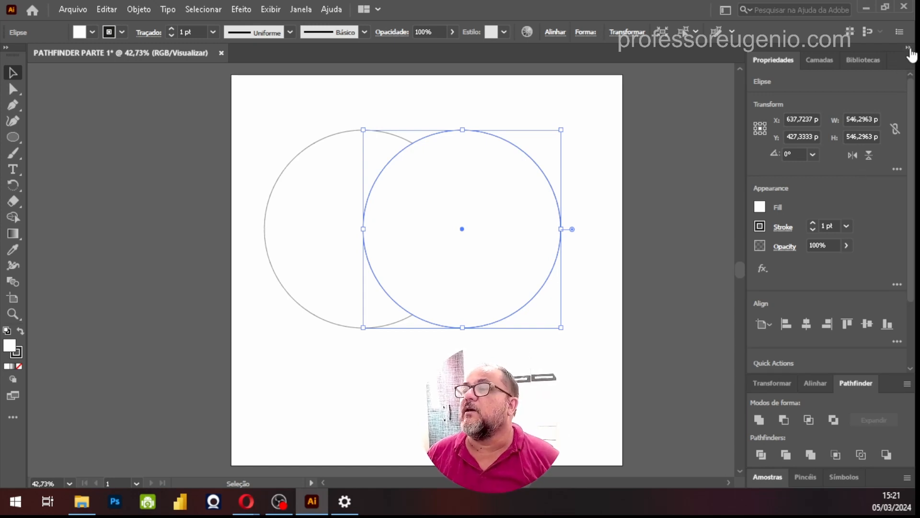
pyautogui.click(908, 48)
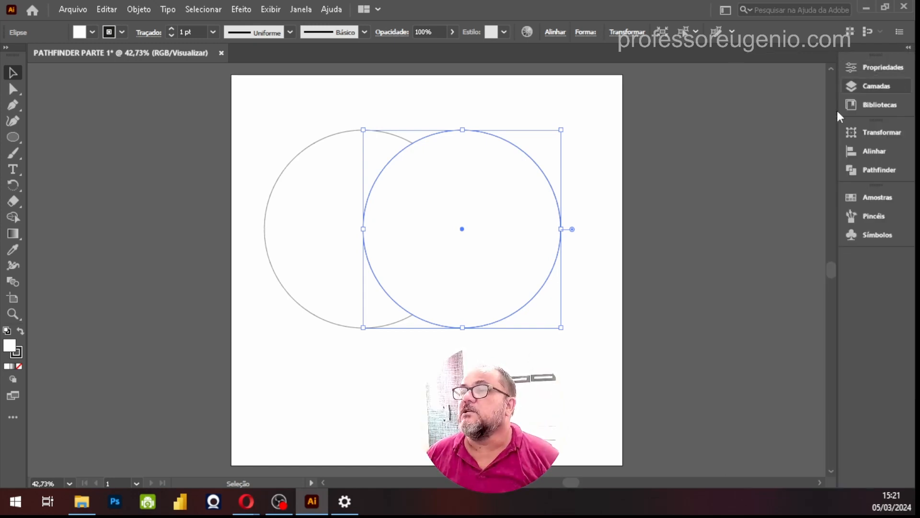
# Fill the front circle with the orange swatch and the back circle with the light blue swatch
pyautogui.click(882, 198)
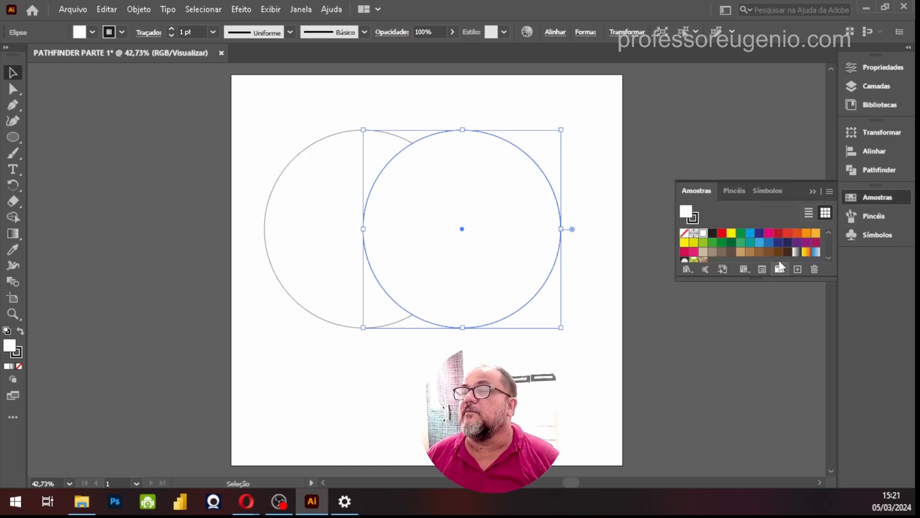
pyautogui.click(807, 234)
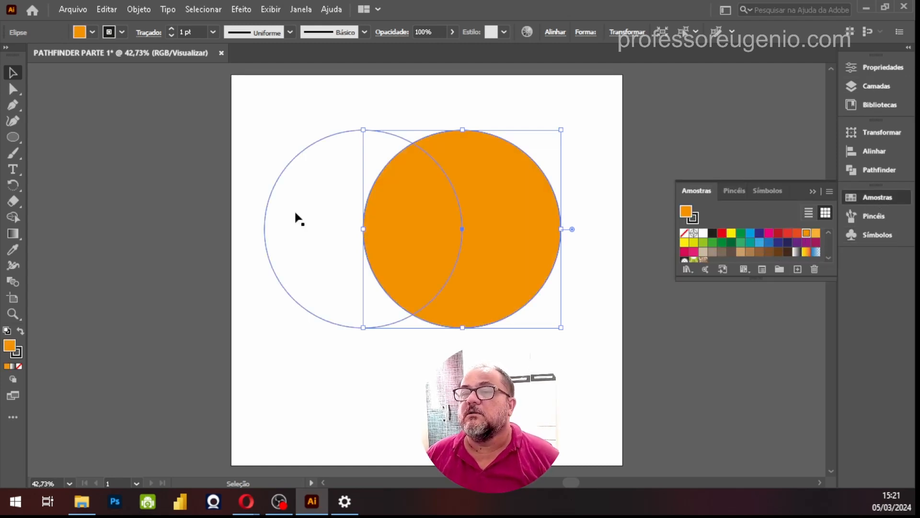
pyautogui.click(307, 220)
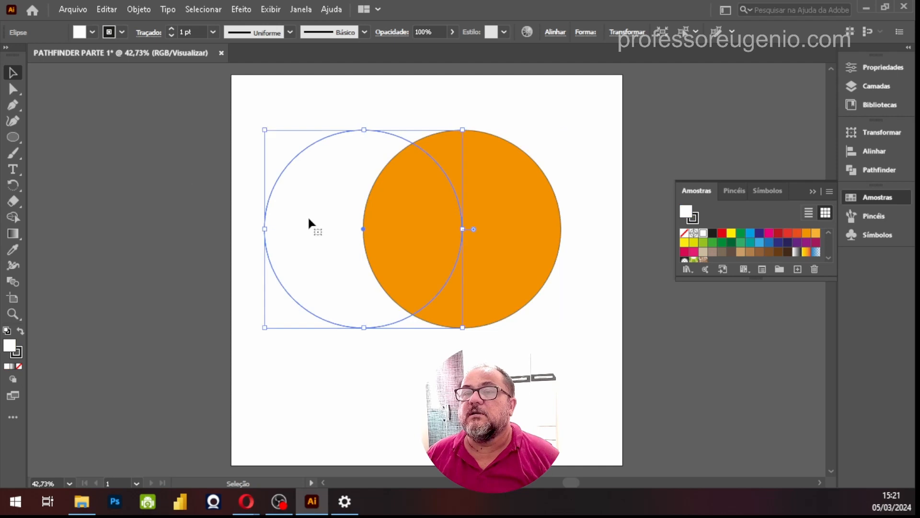
pyautogui.click(760, 243)
pyautogui.click(624, 277)
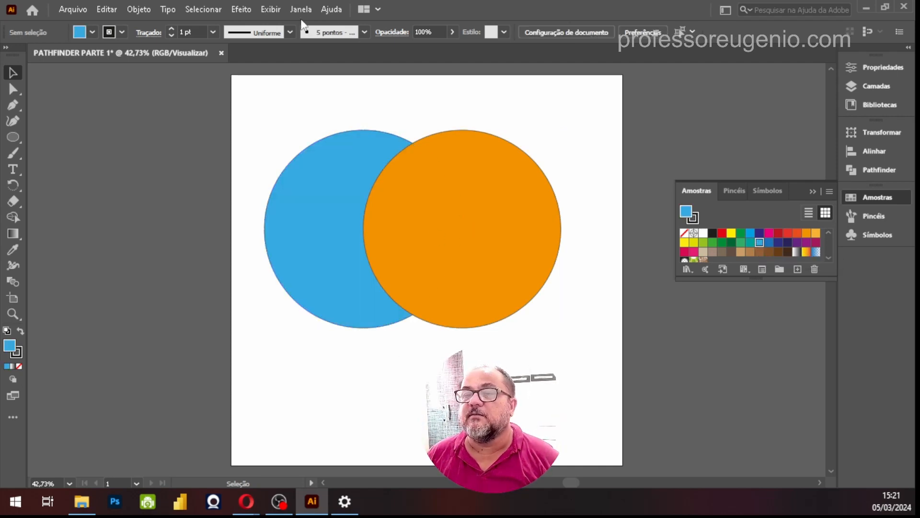
# Select both circles with a selection marquee around or across them, and clear the selection
pyautogui.click(475, 191)
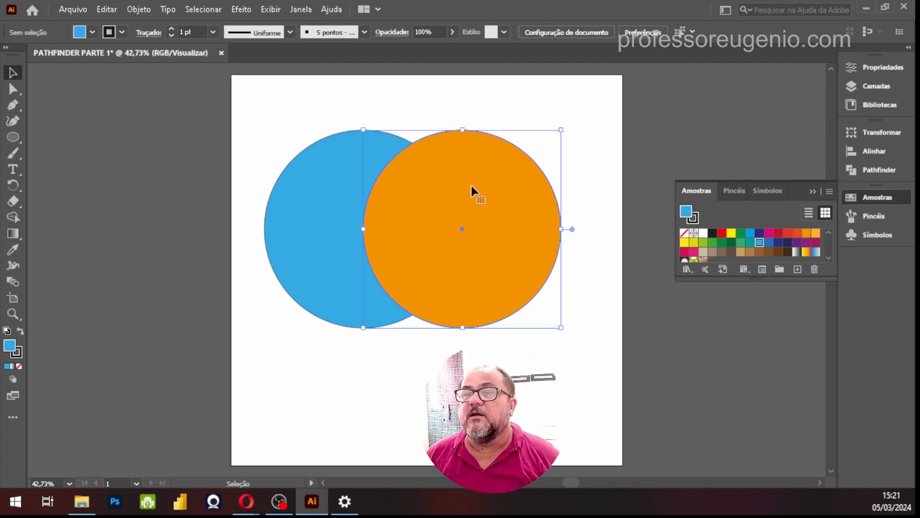
pyautogui.click(292, 185)
pyautogui.click(335, 105)
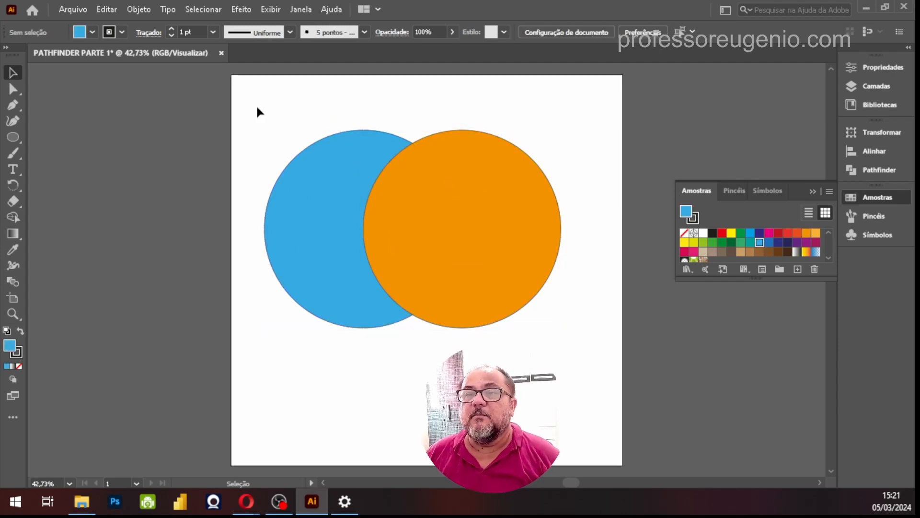
pyautogui.press('ctrl')
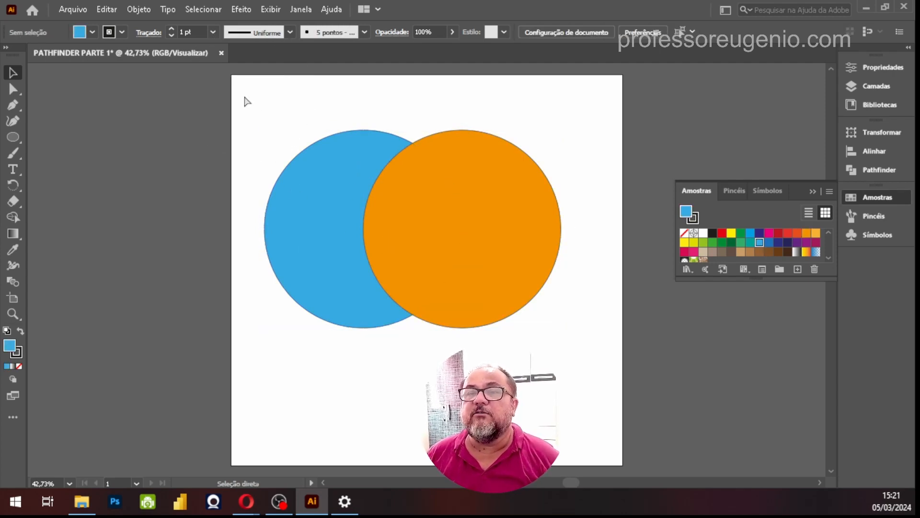
pyautogui.moveTo(244, 97); pyautogui.dragTo(596, 376)
pyautogui.click(431, 100)
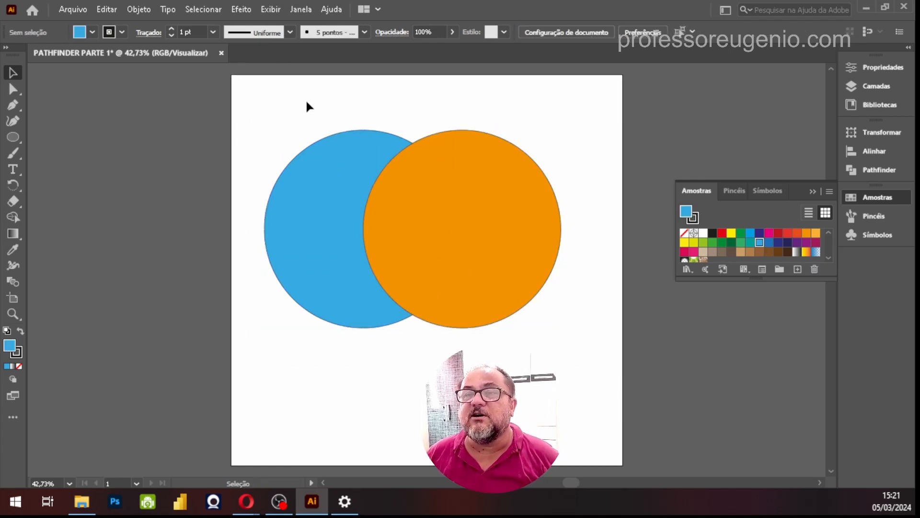
pyautogui.moveTo(307, 101); pyautogui.dragTo(557, 166)
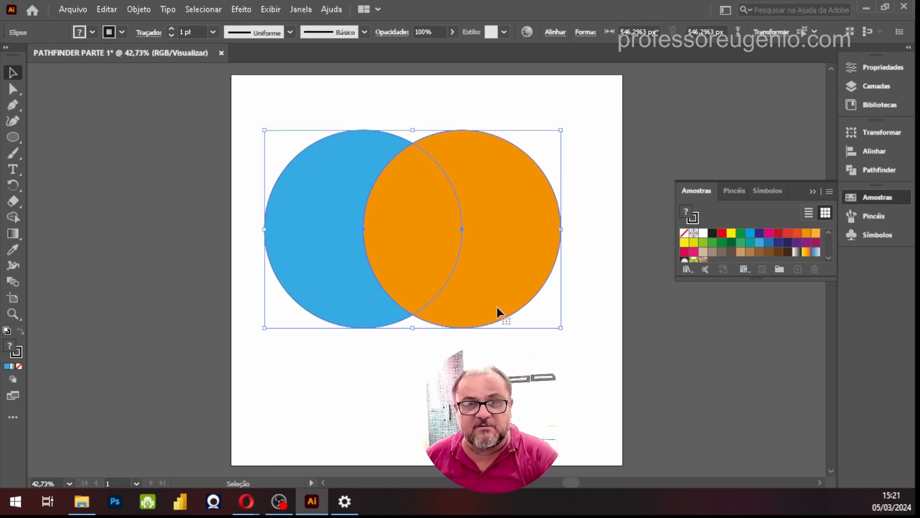
pyautogui.click(503, 338)
# Select the orange circle, add the blue circle to the selection, and remove the blue one again
pyautogui.click(502, 240)
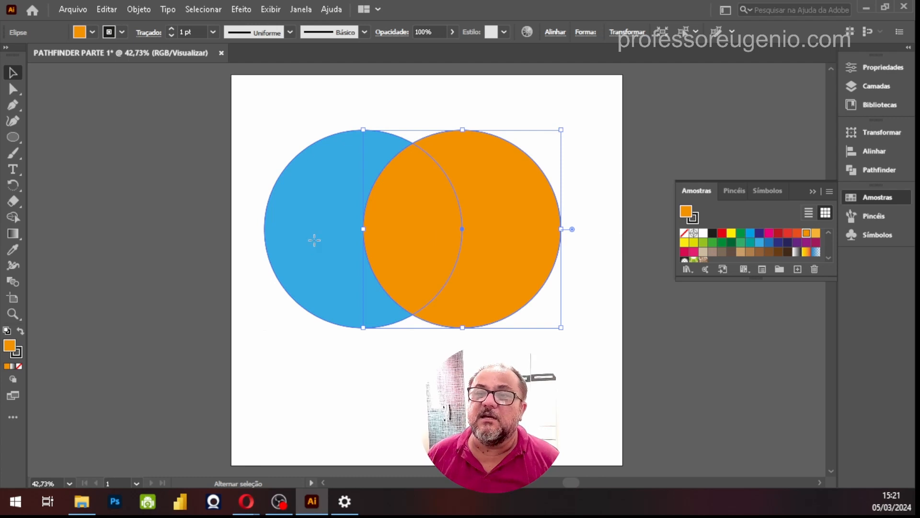
pyautogui.keyDown('shift'); pyautogui.click(314, 241); pyautogui.keyUp('shift')
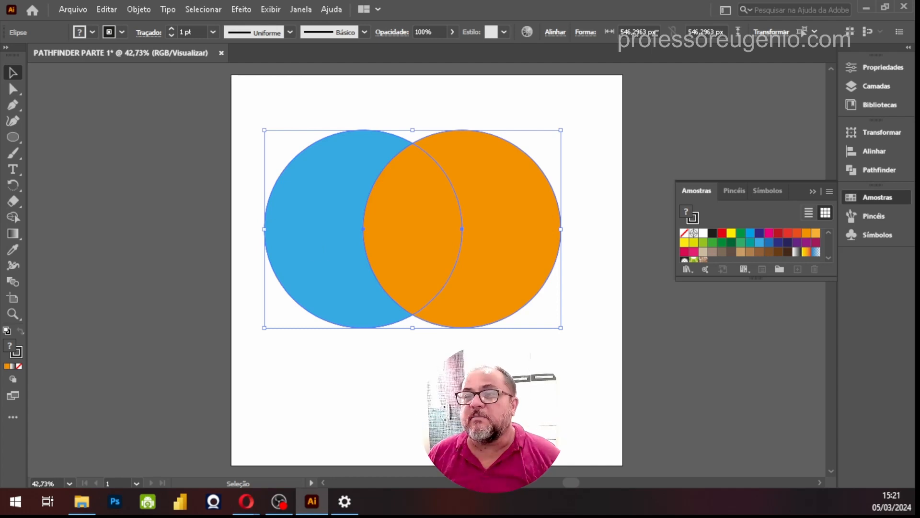
pyautogui.keyDown('shift'); pyautogui.click(312, 244); pyautogui.keyUp('shift')
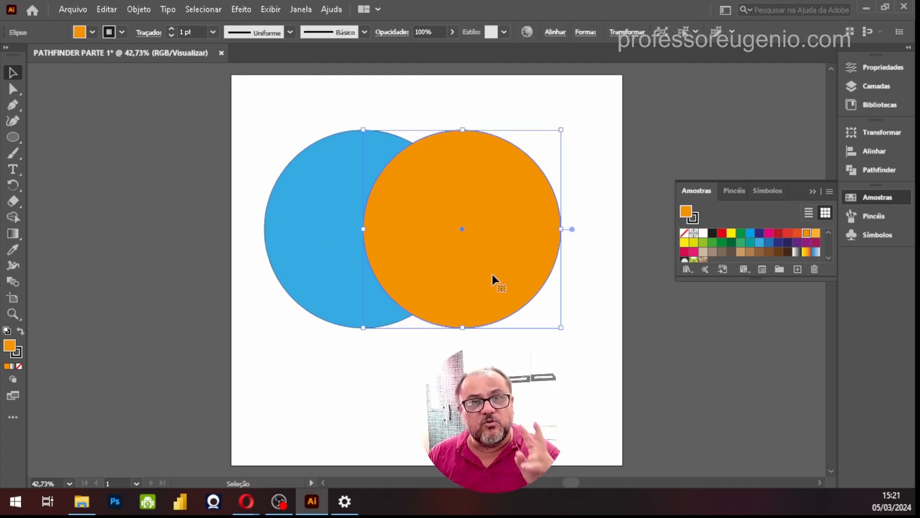
# Merge the blue and orange circles with the Pathfinder Unite shape mode and move the merged shape slightly up and to the right
pyautogui.moveTo(250, 107); pyautogui.dragTo(606, 387)
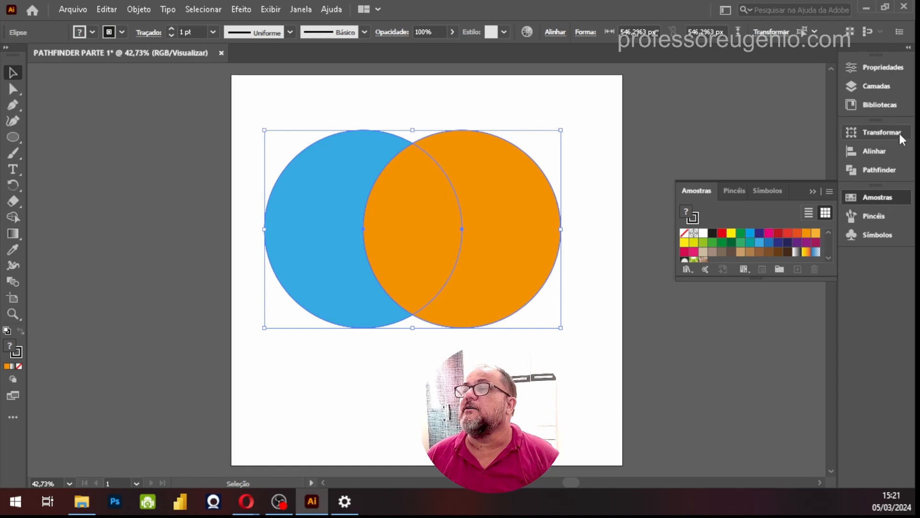
pyautogui.click(894, 170)
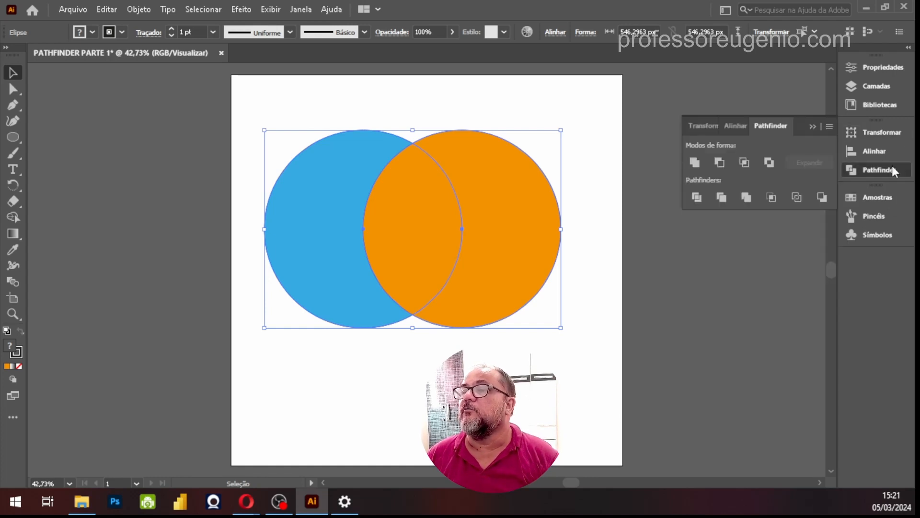
pyautogui.click(694, 163)
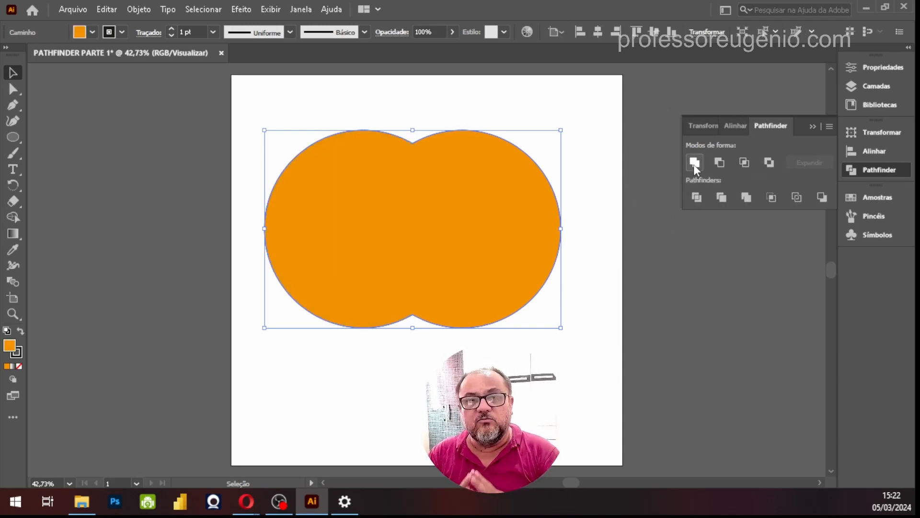
pyautogui.moveTo(419, 228); pyautogui.dragTo(438, 214)
pyautogui.moveTo(416, 272); pyautogui.dragTo(432, 250)
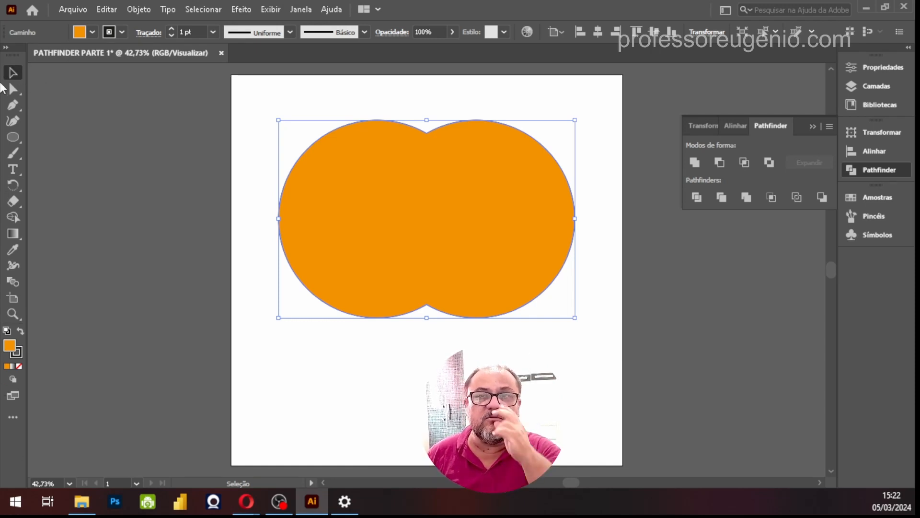
# Switch the tools toolbar to the Avançado set
pyautogui.click(302, 11)
pyautogui.moveTo(334, 10)
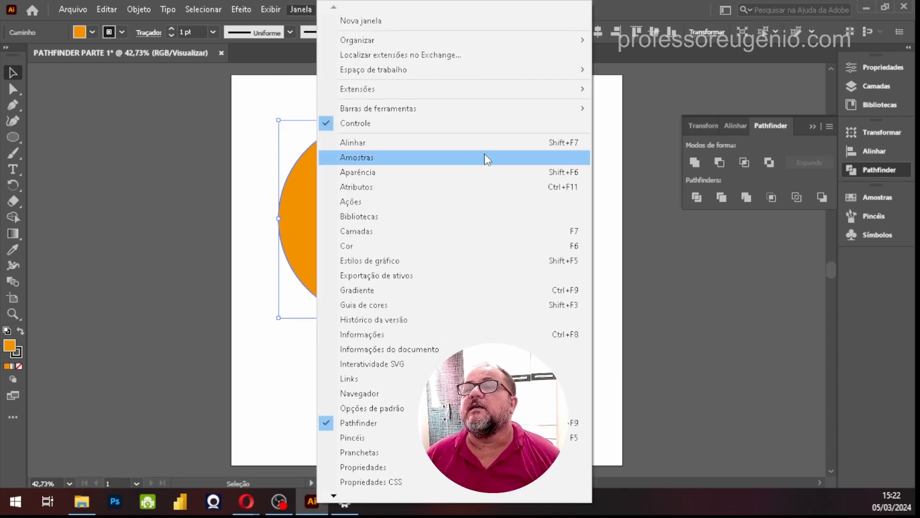
pyautogui.click(391, 111)
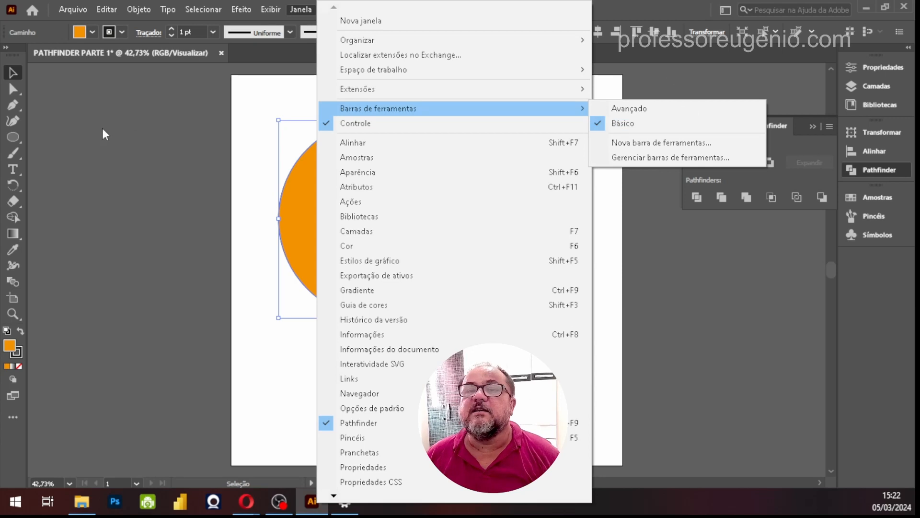
pyautogui.click(627, 109)
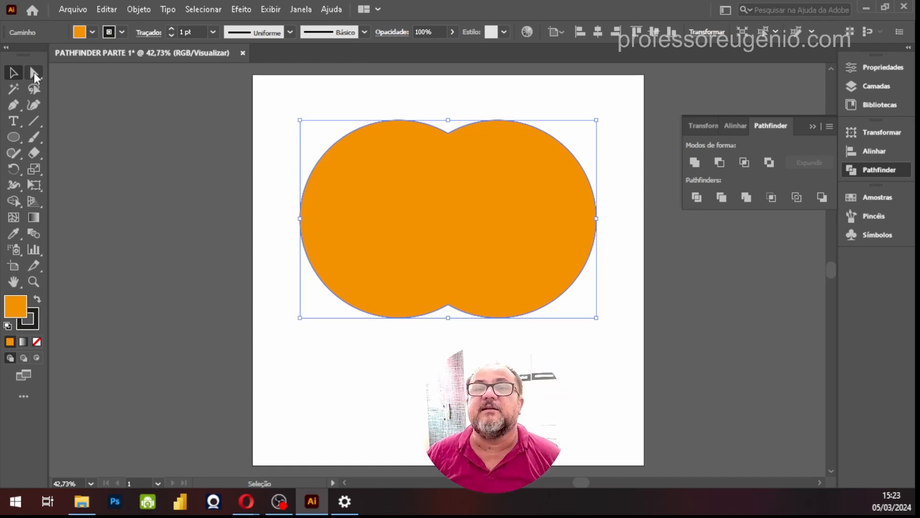
pyautogui.press('ctrl')
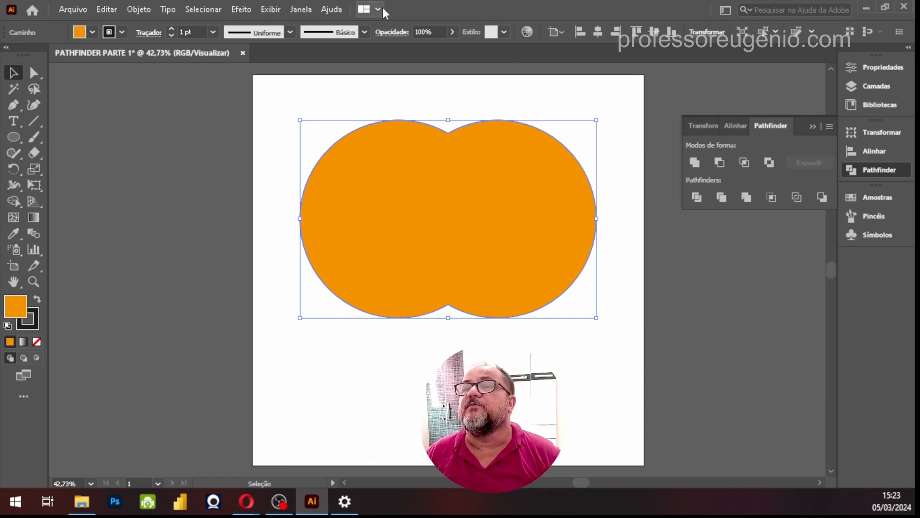
# Switch the tools toolbar back to the Básico set
pyautogui.click(303, 11)
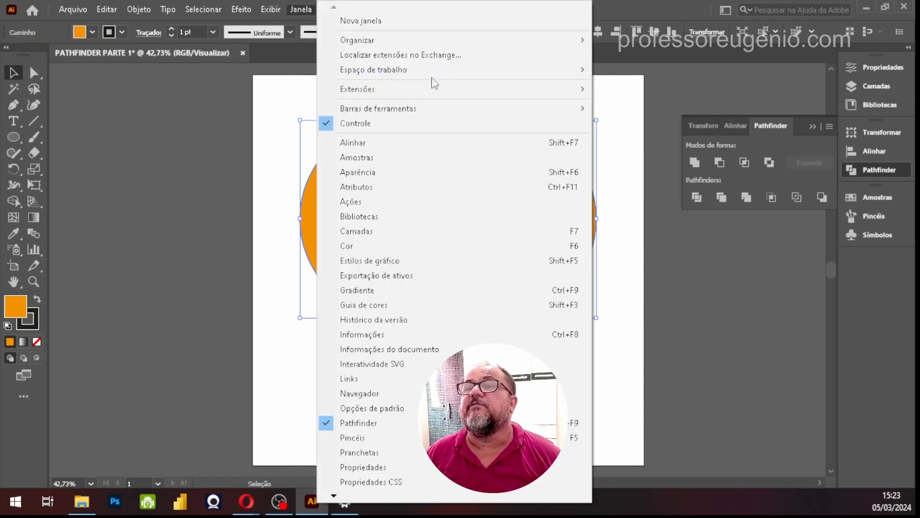
pyautogui.moveTo(448, 109)
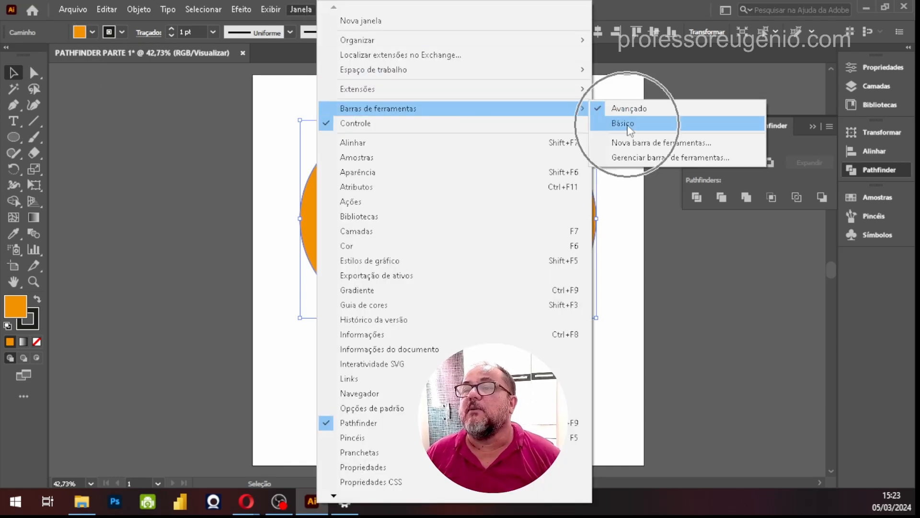
pyautogui.click(623, 123)
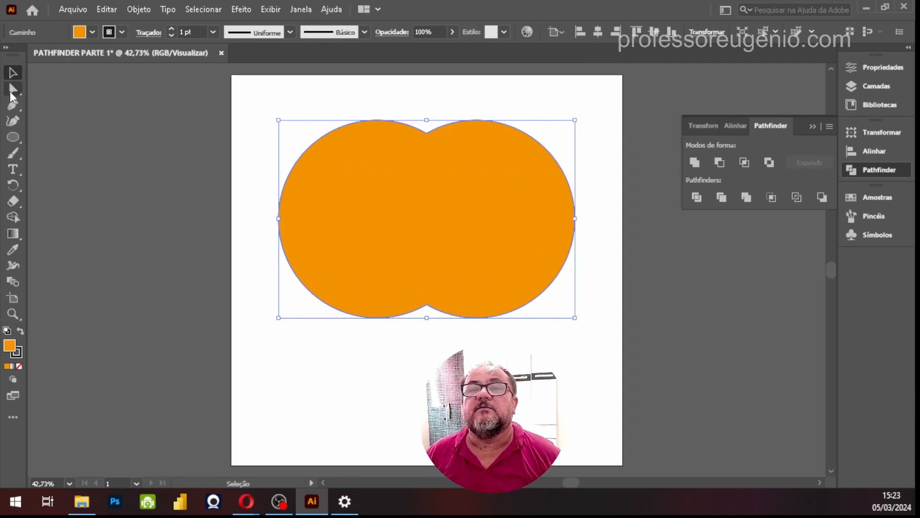
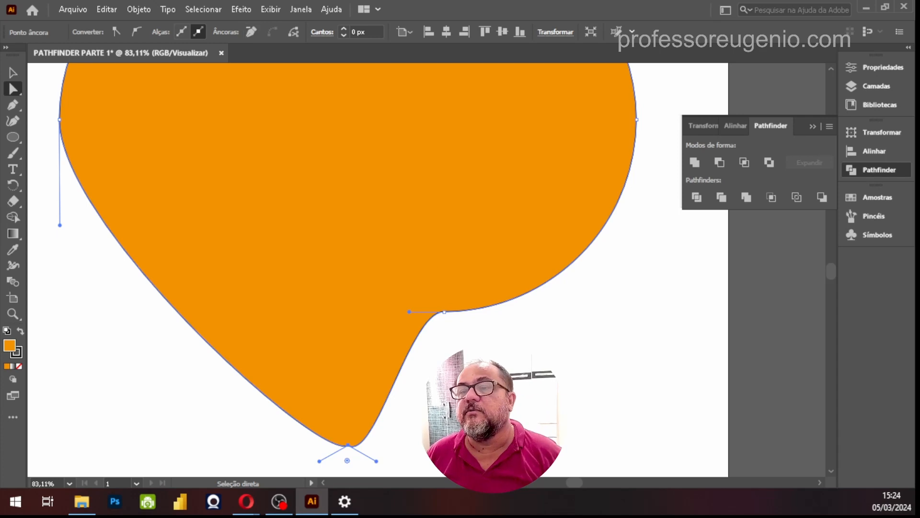
# Remove the anchor point at the notch on the merged shape's lower right side
pyautogui.click(445, 312)
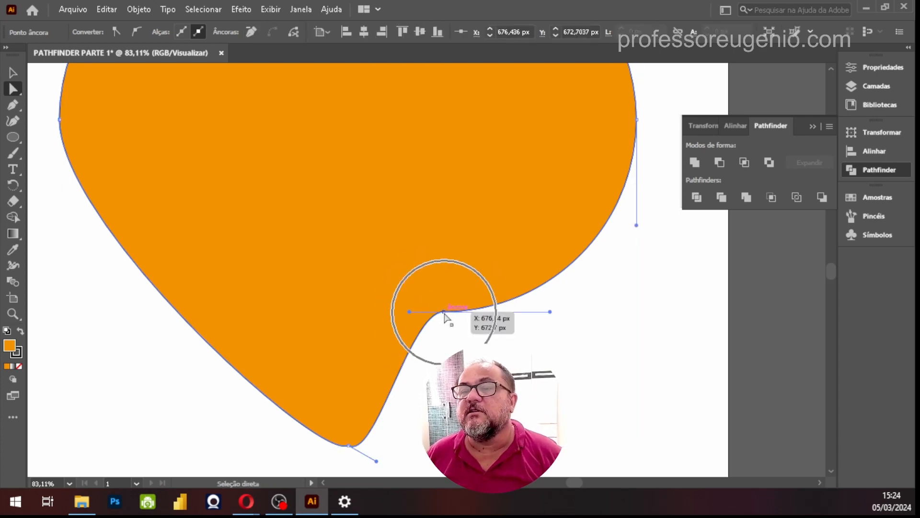
pyautogui.click(250, 32)
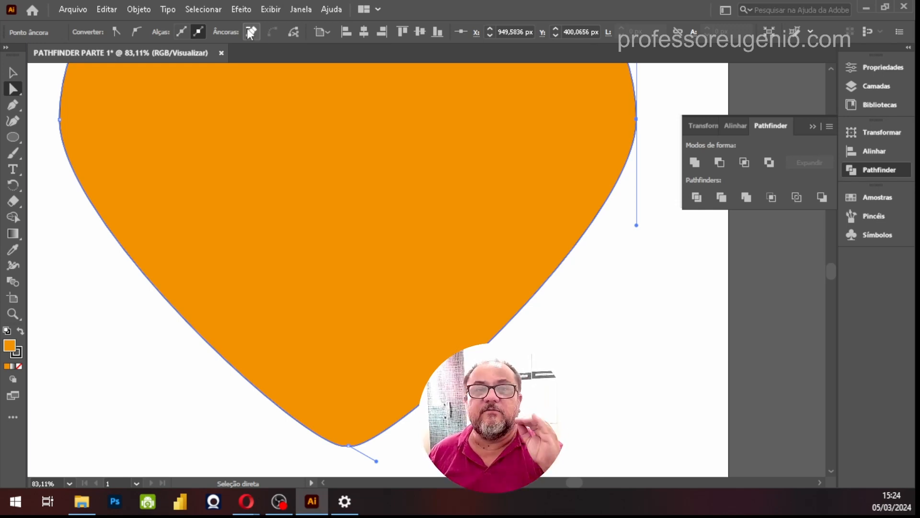
# Hide the Controle bar and show it again
pyautogui.click(306, 9)
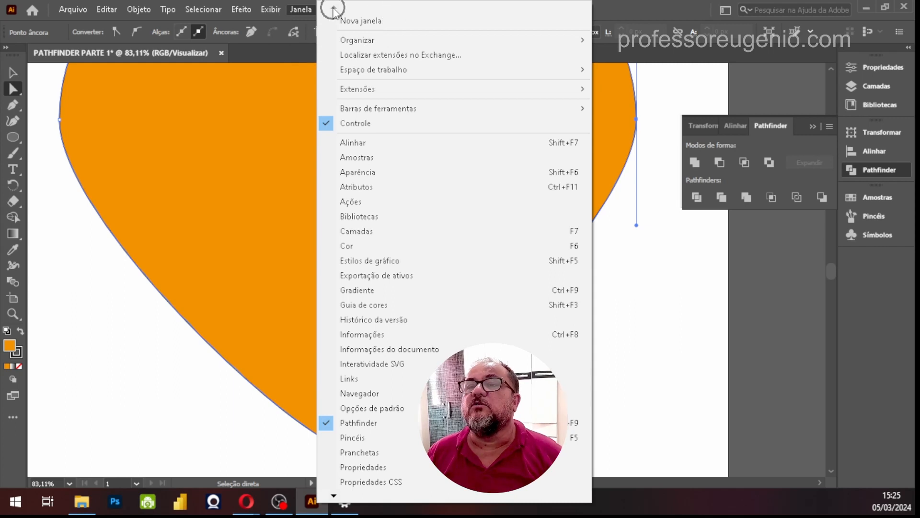
pyautogui.click(355, 125)
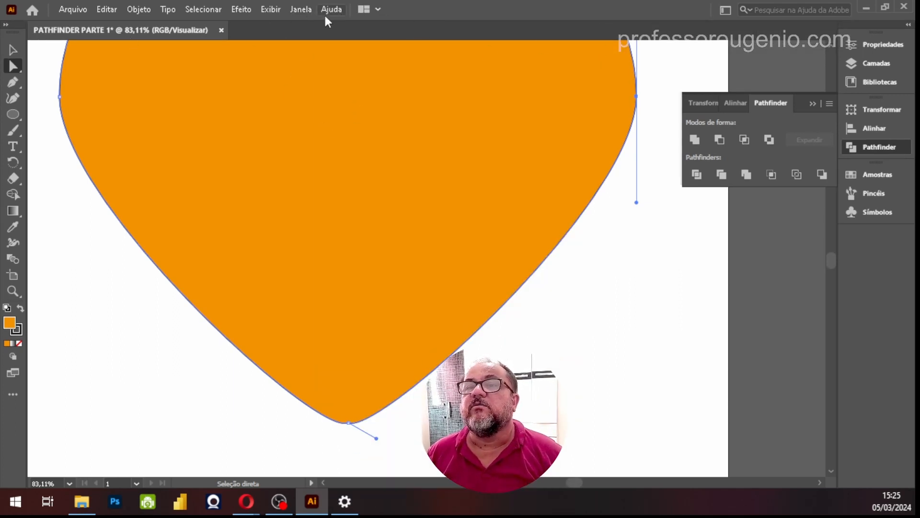
pyautogui.click(301, 10)
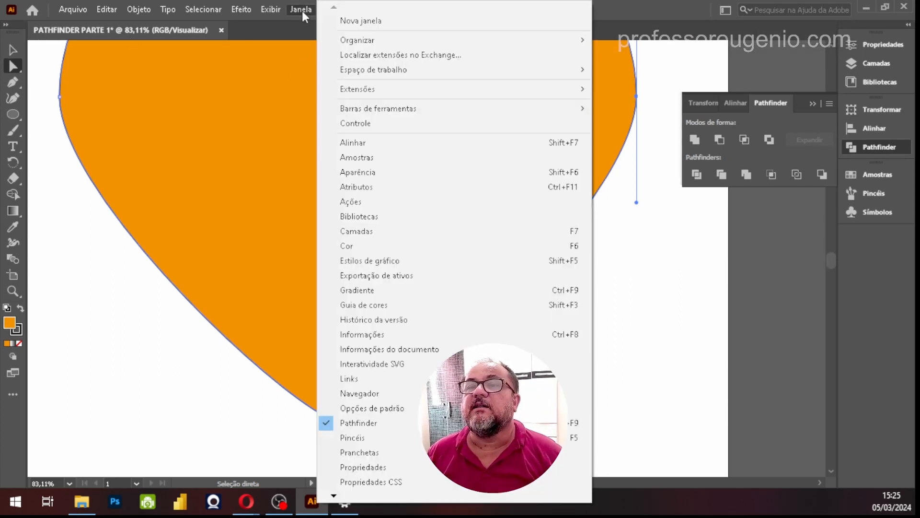
pyautogui.click(365, 125)
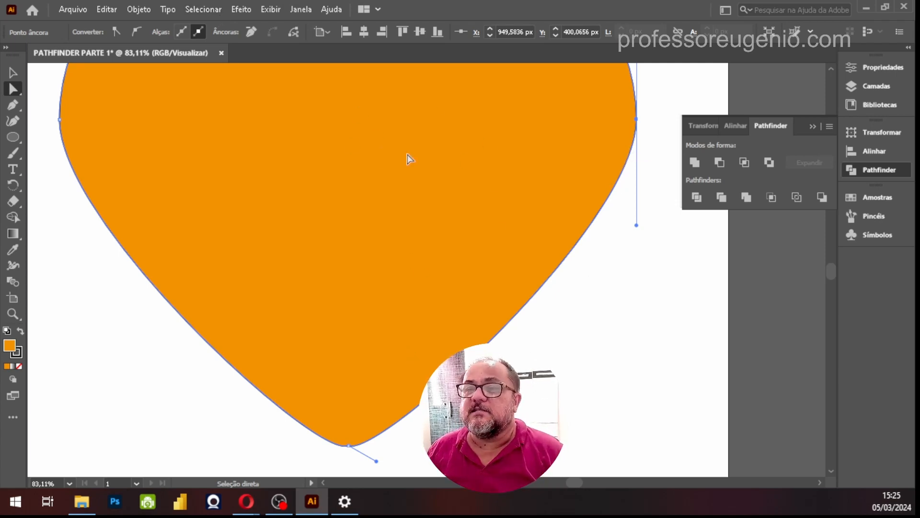
# Lengthen the lower direction handle of the heart's left anchor point straight down to round the lower-left curve
pyautogui.hotkey('ctrl', '-')
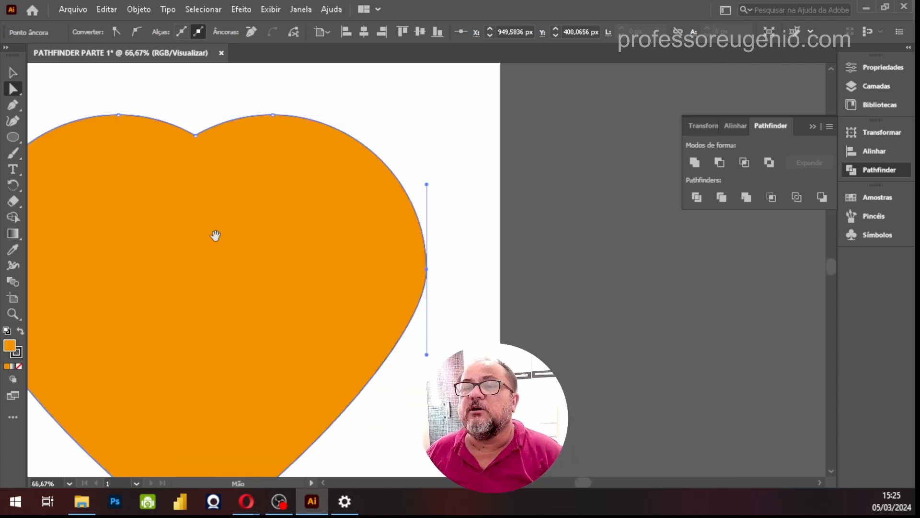
pyautogui.moveTo(226, 244); pyautogui.dragTo(370, 185)
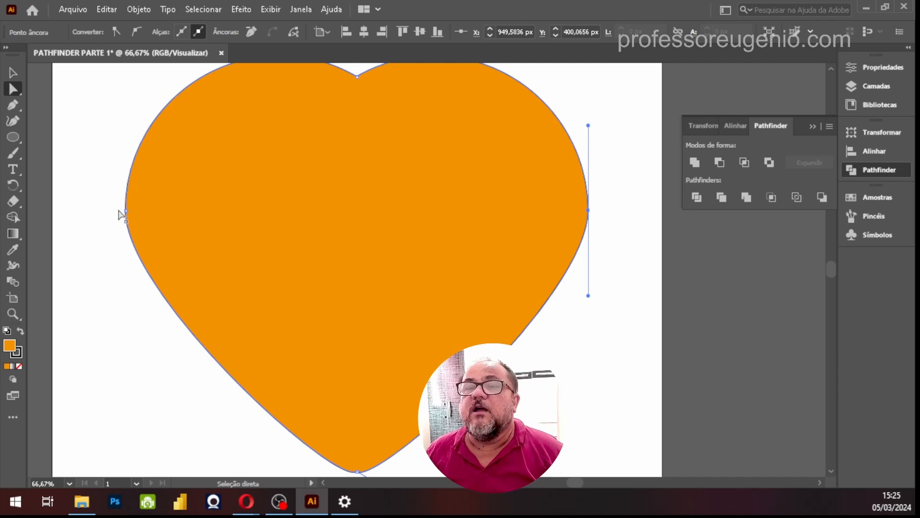
pyautogui.click(125, 210)
pyautogui.press('ctrl')
pyautogui.press('ctrl')
pyautogui.press('ctrl')
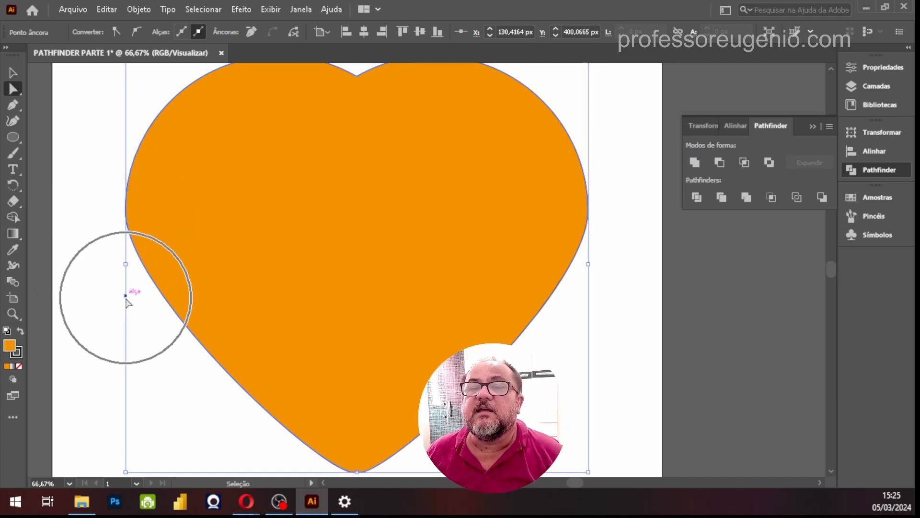
pyautogui.moveTo(126, 296); pyautogui.dragTo(126, 353)
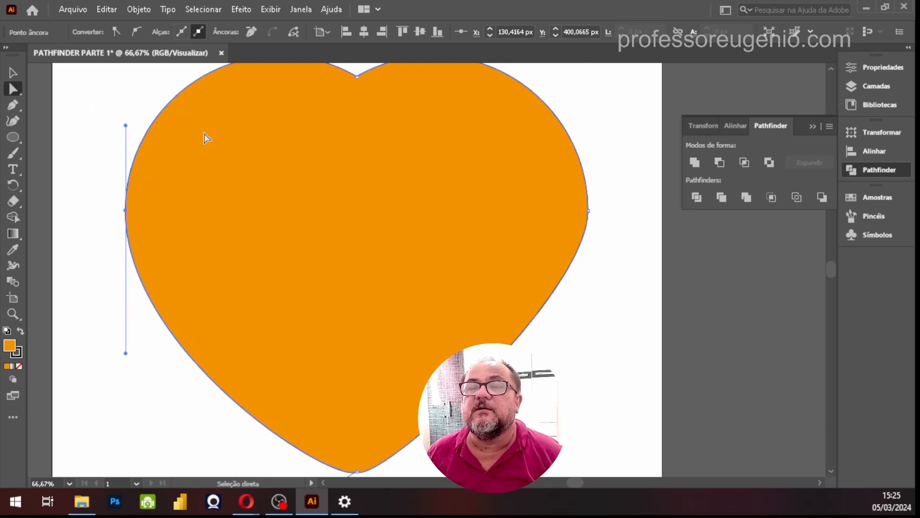
# Pull the lower direction handle of the heart's right anchor point straight down to round the lower-right curve
pyautogui.click(589, 210)
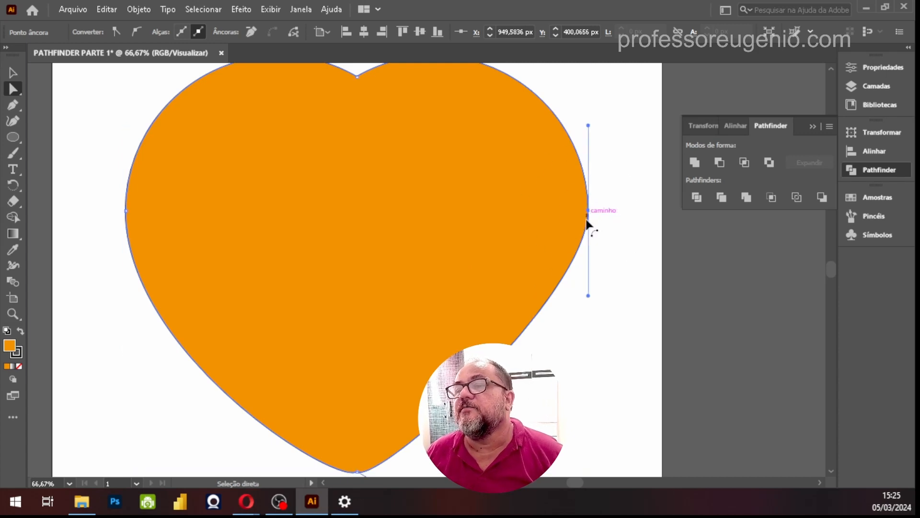
pyautogui.moveTo(588, 297); pyautogui.dragTo(588, 370)
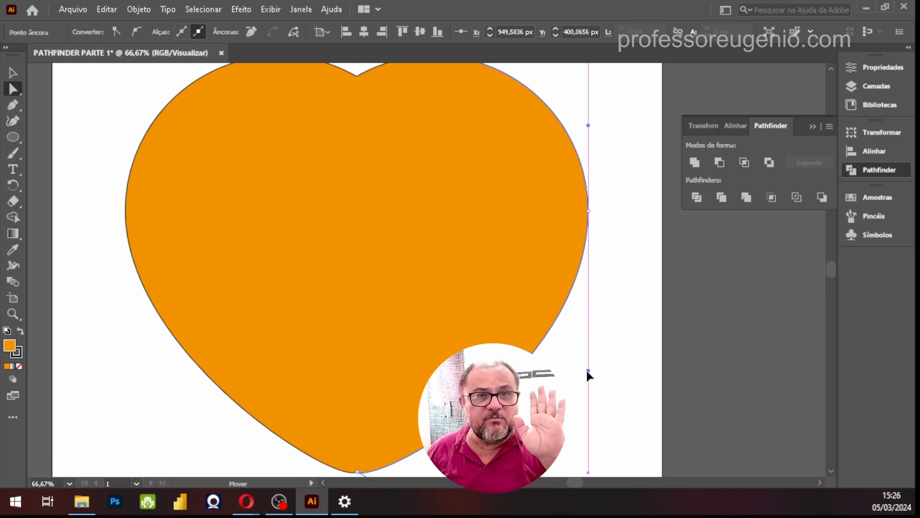
pyautogui.moveTo(587, 369); pyautogui.dragTo(588, 397)
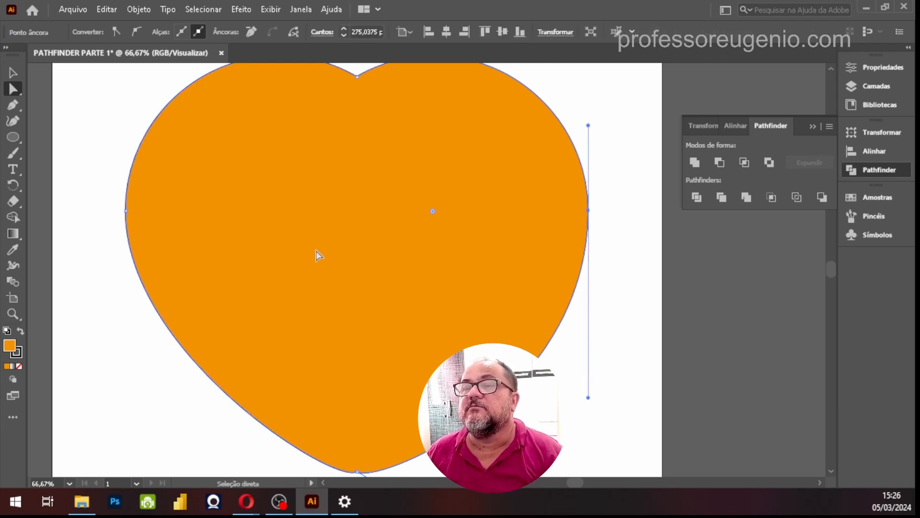
# Select the heart's left anchor point and check whether smart guides (Guias inteligentes) are switched on
pyautogui.click(134, 216)
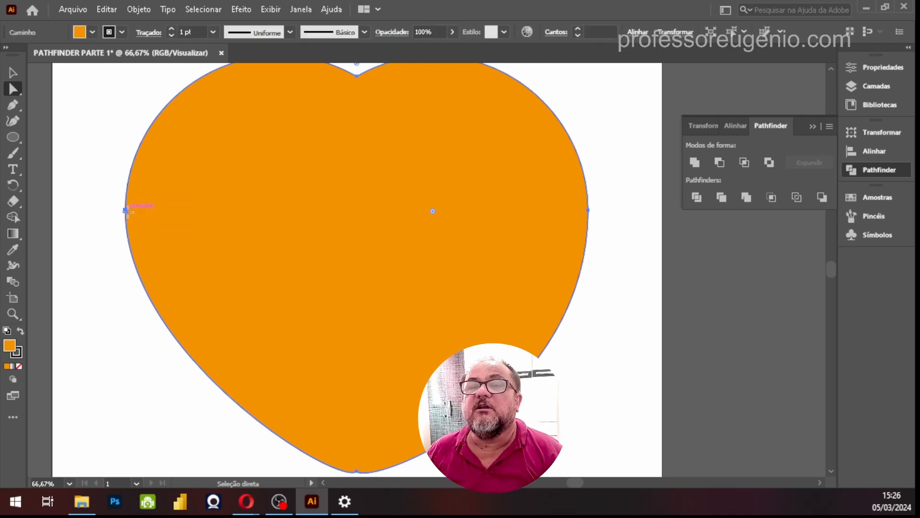
pyautogui.click(126, 211)
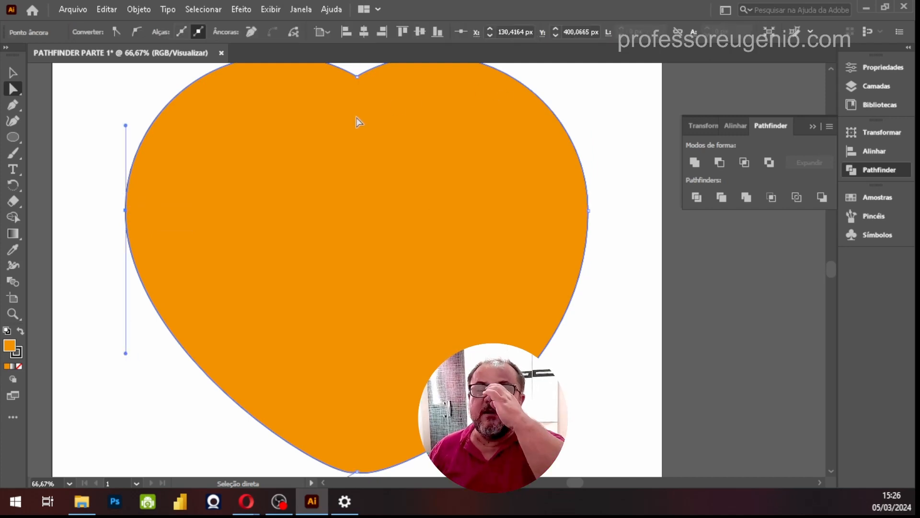
pyautogui.click(271, 9)
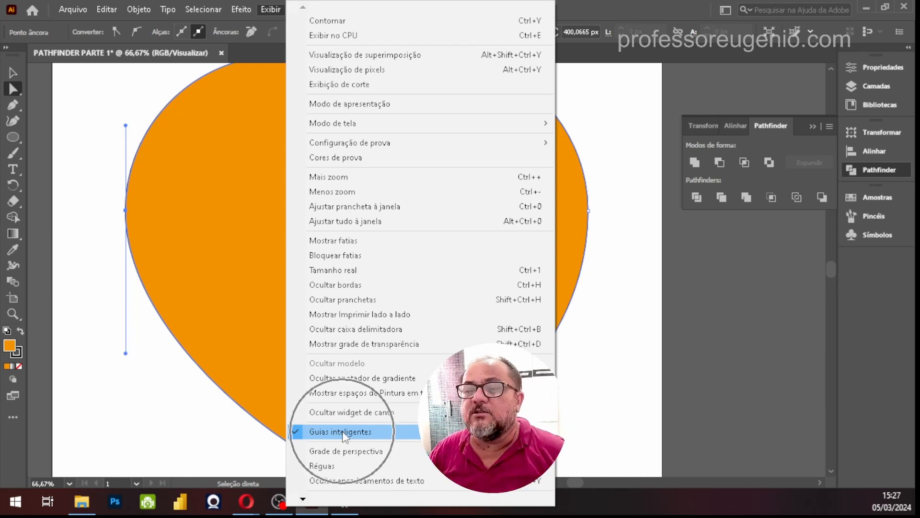
pyautogui.click(620, 264)
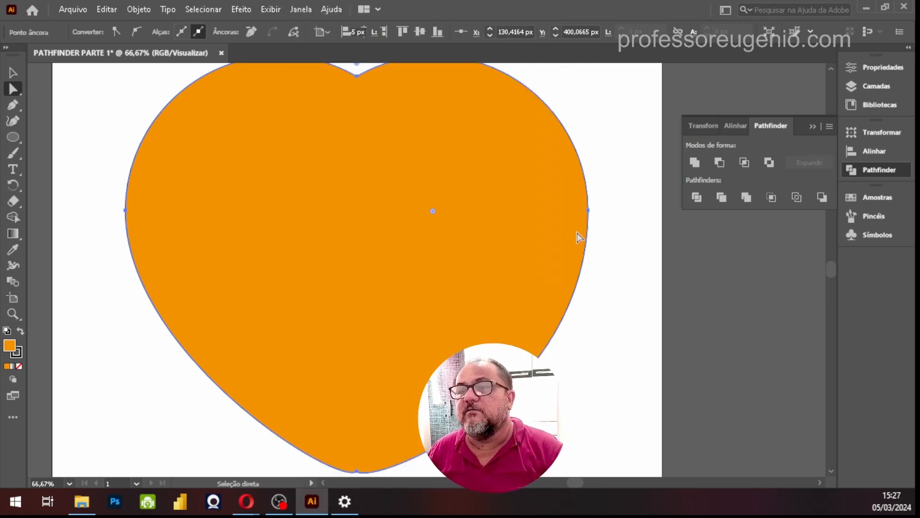
# Extend the left anchor point's lower handle further down so the left curve matches the right one
pyautogui.click(580, 235)
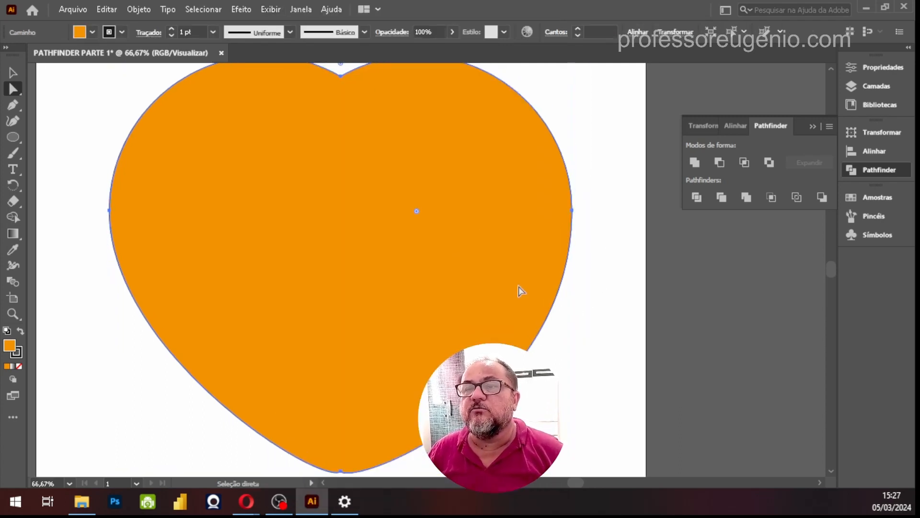
pyautogui.hotkey('ctrl', '-')
pyautogui.press('a')
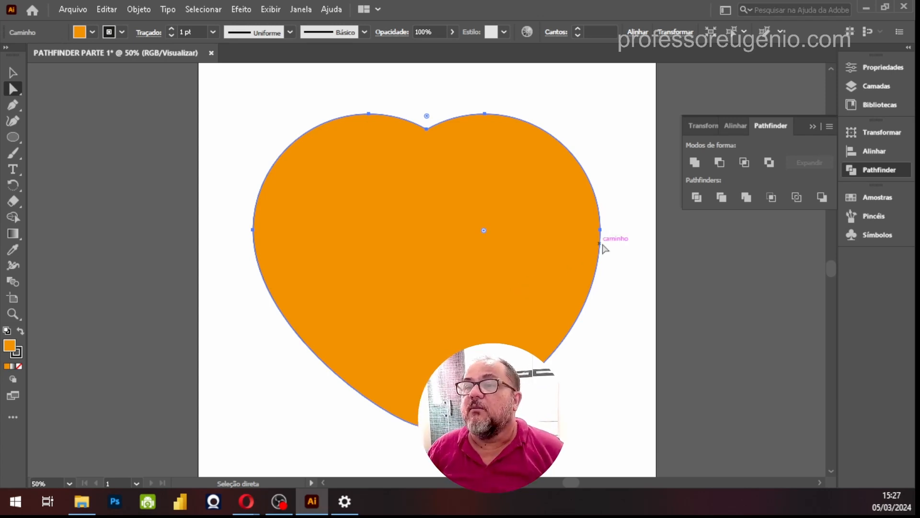
pyautogui.click(255, 231)
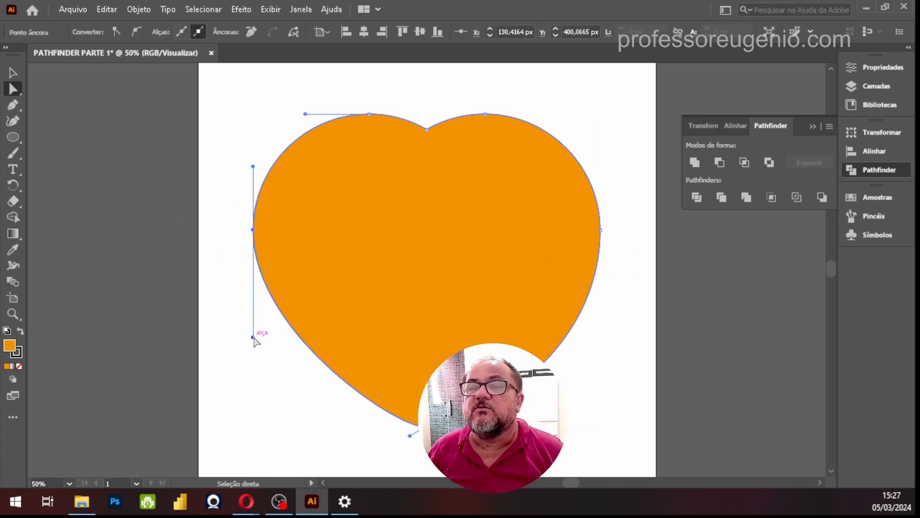
pyautogui.moveTo(253, 337); pyautogui.dragTo(253, 375)
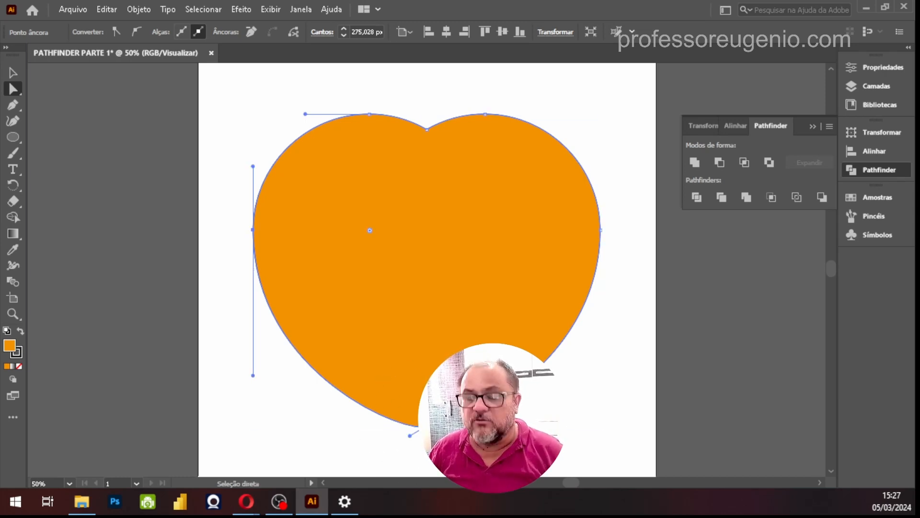
# Select the anchor point at the heart's bottom tip and round its corner to a radius of about 109 px
pyautogui.press('z')
pyautogui.moveTo(393, 399); pyautogui.dragTo(460, 249)
pyautogui.moveTo(369, 244); pyautogui.dragTo(537, 350)
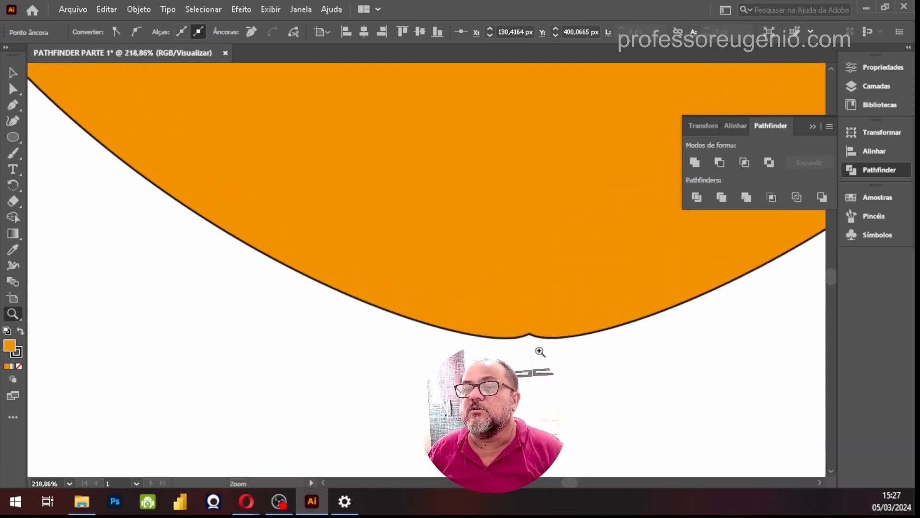
pyautogui.click(13, 89)
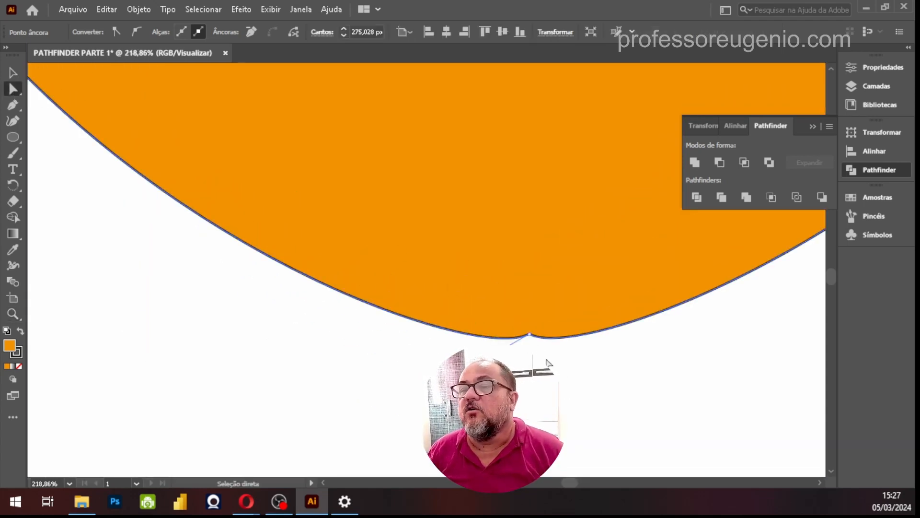
pyautogui.moveTo(535, 338); pyautogui.dragTo(603, 376)
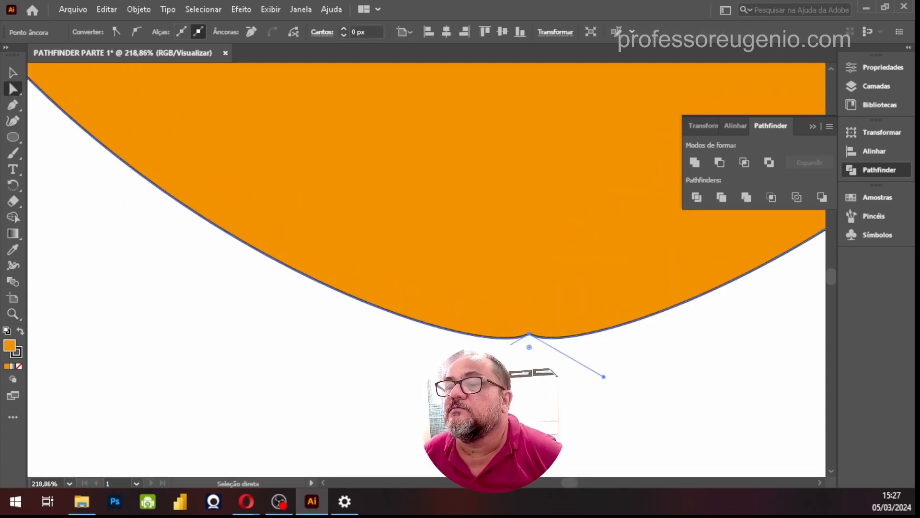
pyautogui.press('ctrl')
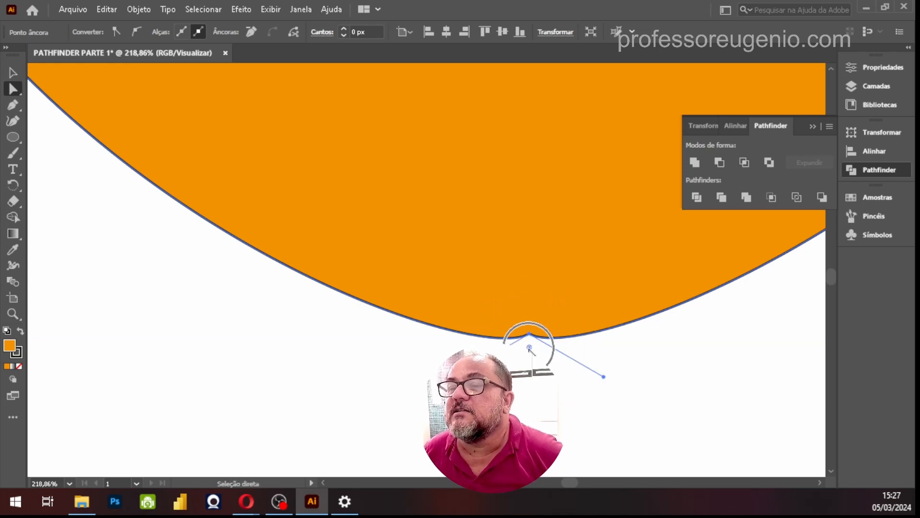
pyautogui.moveTo(529, 348); pyautogui.dragTo(623, 472)
pyautogui.scroll(-2, 599, 323)
pyautogui.scroll(-1, 426, 268)
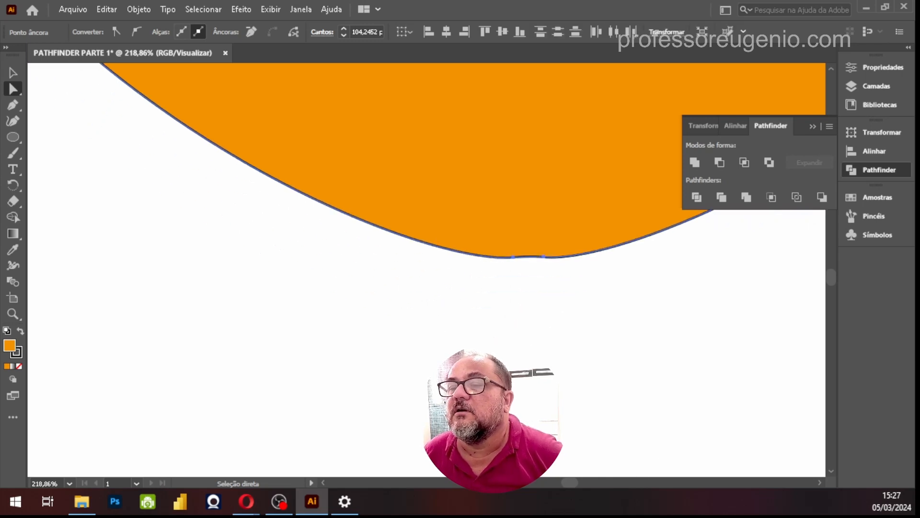
pyautogui.moveTo(530, 368); pyautogui.dragTo(539, 482)
pyautogui.scroll(-1, 562, 383)
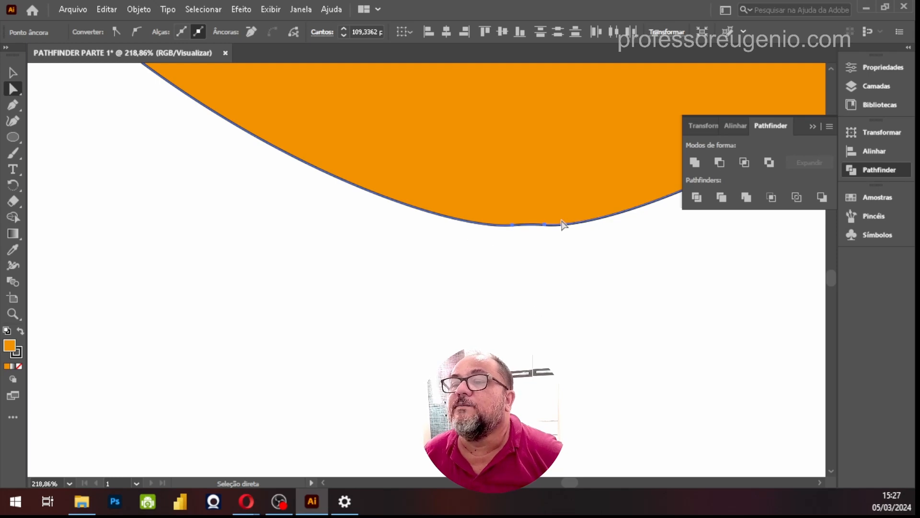
# Remove the right one of the two anchor points at the heart's rounded bottom
pyautogui.click(532, 191)
pyautogui.click(545, 225)
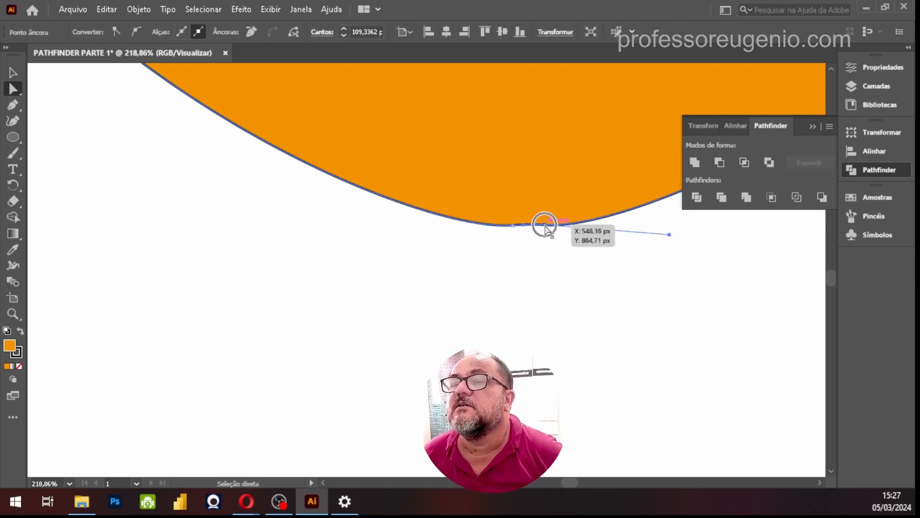
pyautogui.click(252, 32)
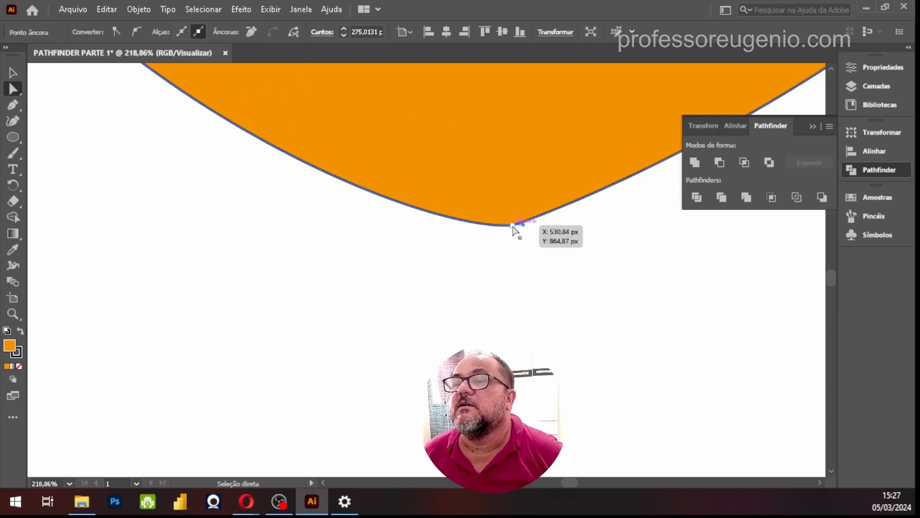
# Stretch both direction handles of the remaining bottom anchor point horizontally outward to smooth the heart's base
pyautogui.moveTo(524, 226); pyautogui.dragTo(719, 225)
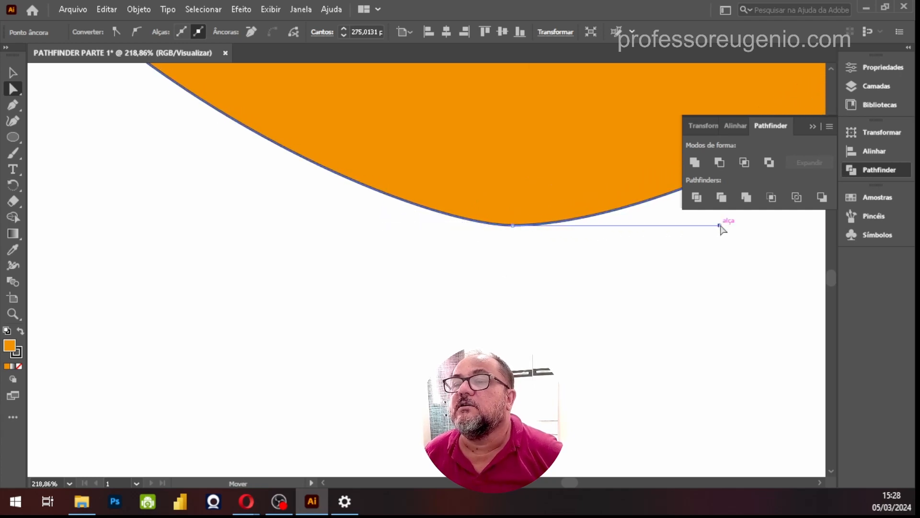
pyautogui.click(513, 229)
pyautogui.moveTo(383, 225); pyautogui.dragTo(335, 226)
# Fit the artboard in the window and select the whole heart with the Selection tool
pyautogui.hotkey('ctrl', '0')
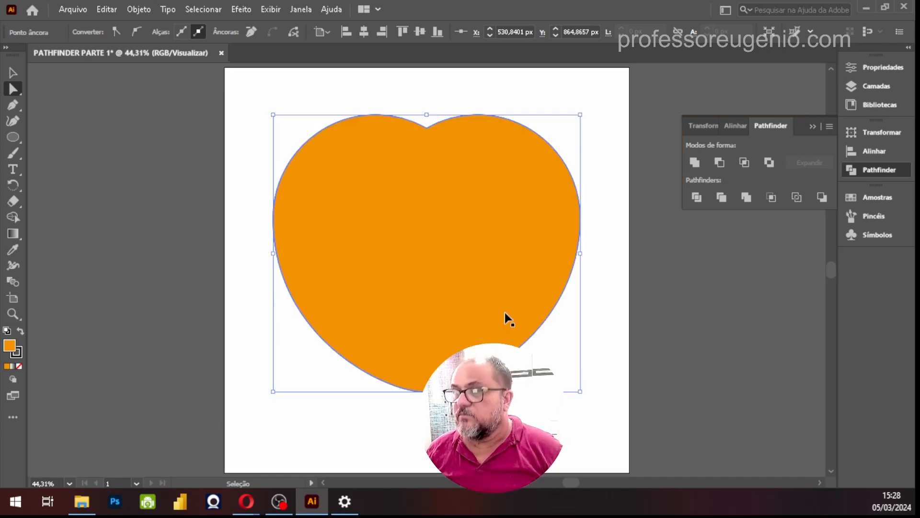
pyautogui.click(569, 467)
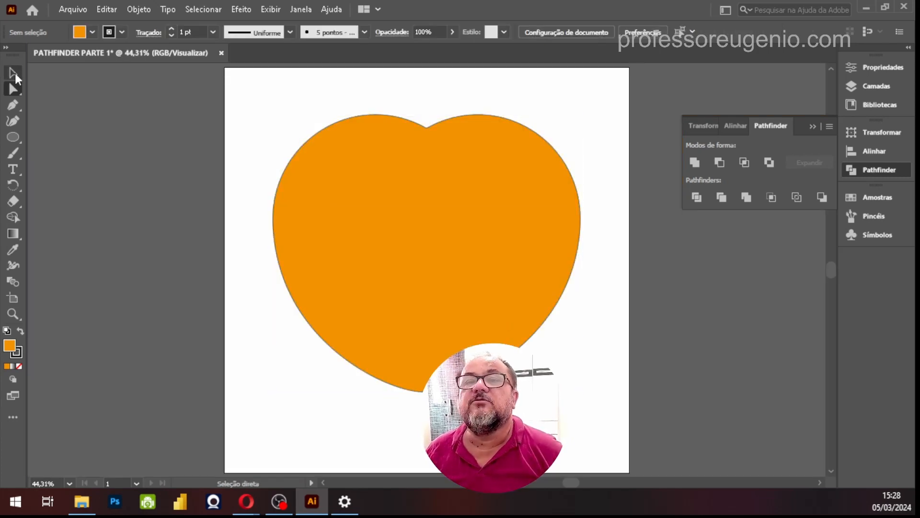
pyautogui.click(13, 73)
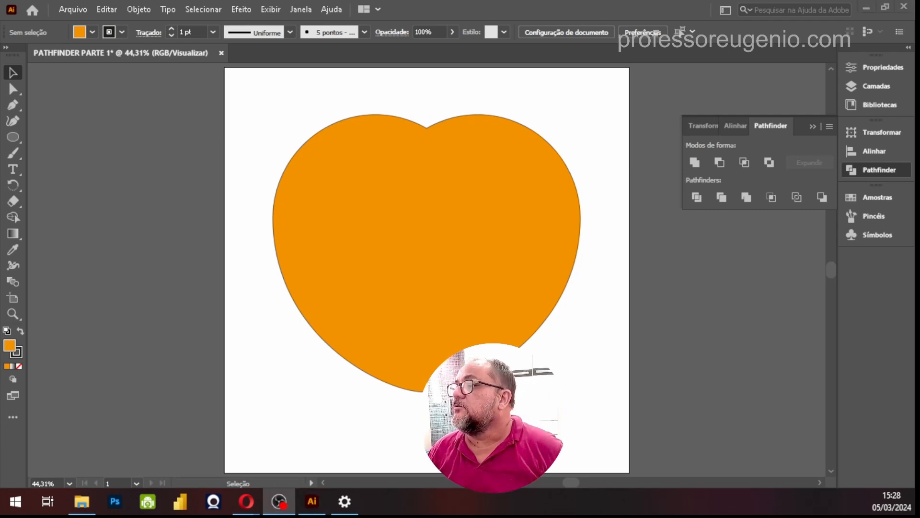
pyautogui.click(449, 254)
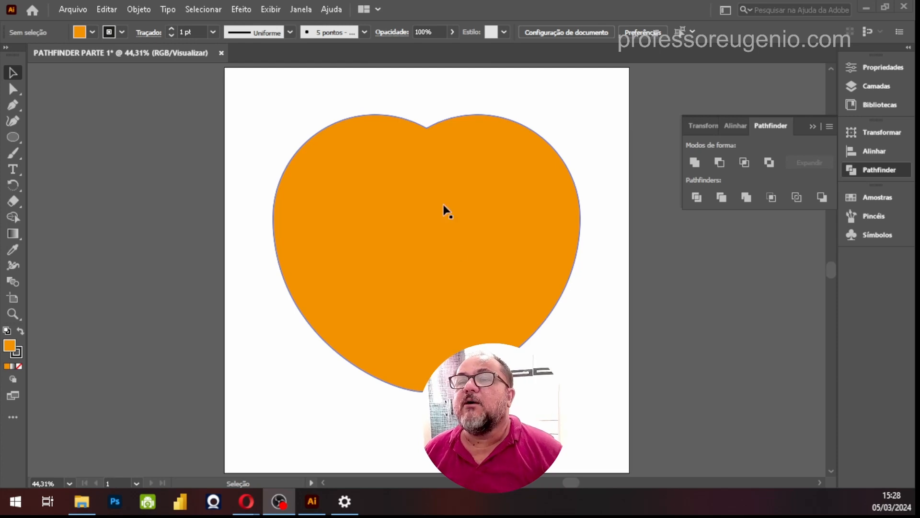
pyautogui.click(435, 214)
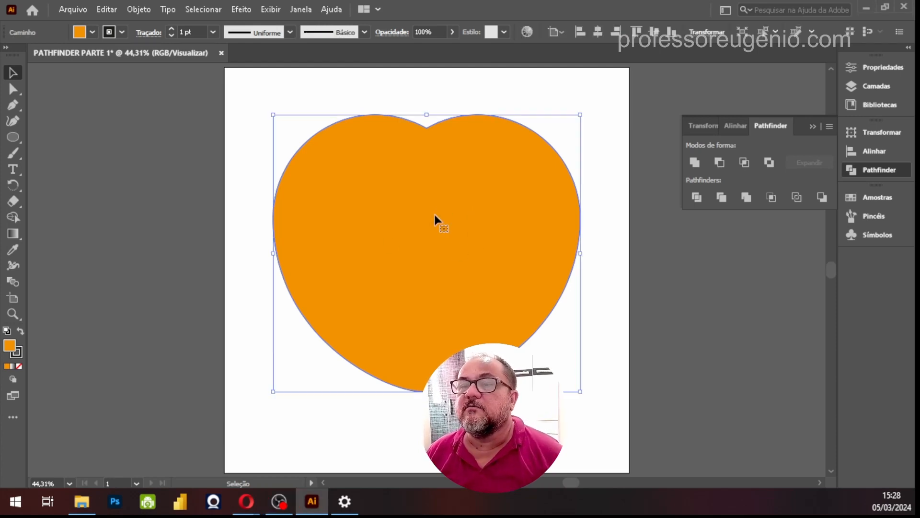
# Move the heart lower on the artboard and open the Brilhos gradient swatch library beside it
pyautogui.moveTo(429, 223); pyautogui.dragTo(426, 255)
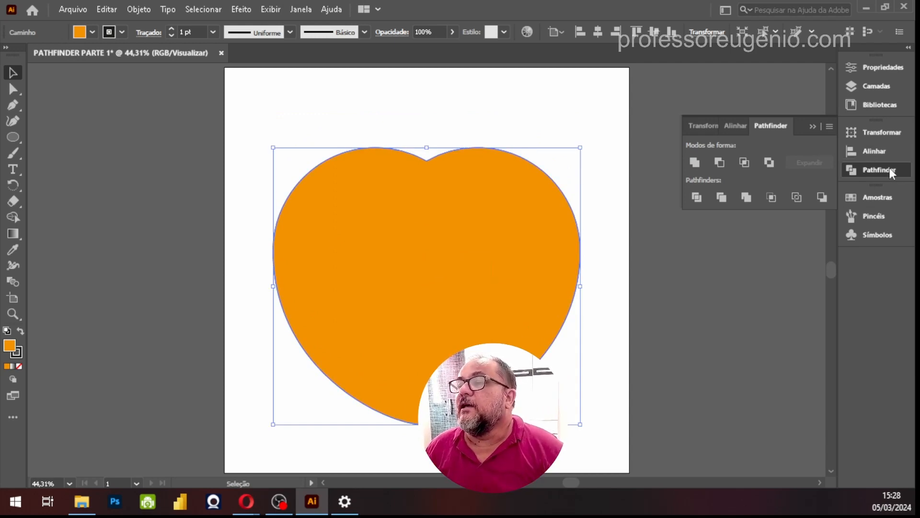
pyautogui.click(868, 197)
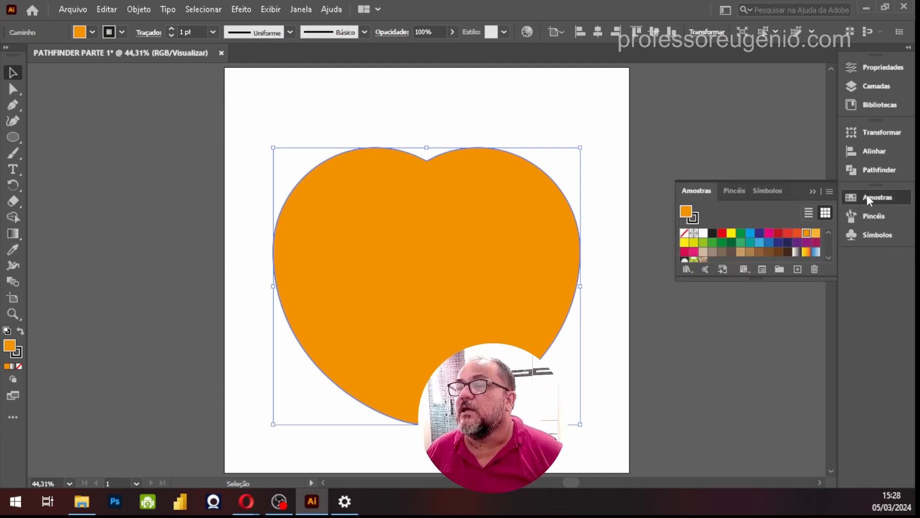
pyautogui.click(687, 270)
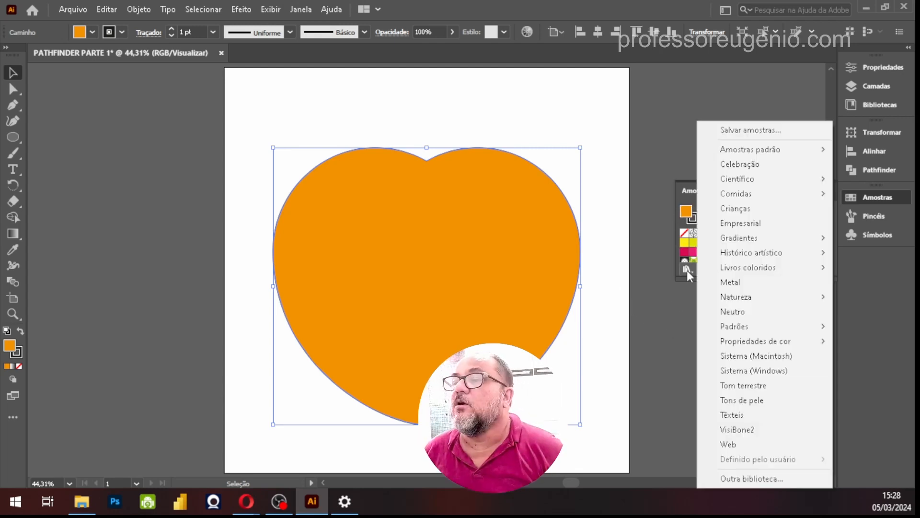
pyautogui.click(763, 237)
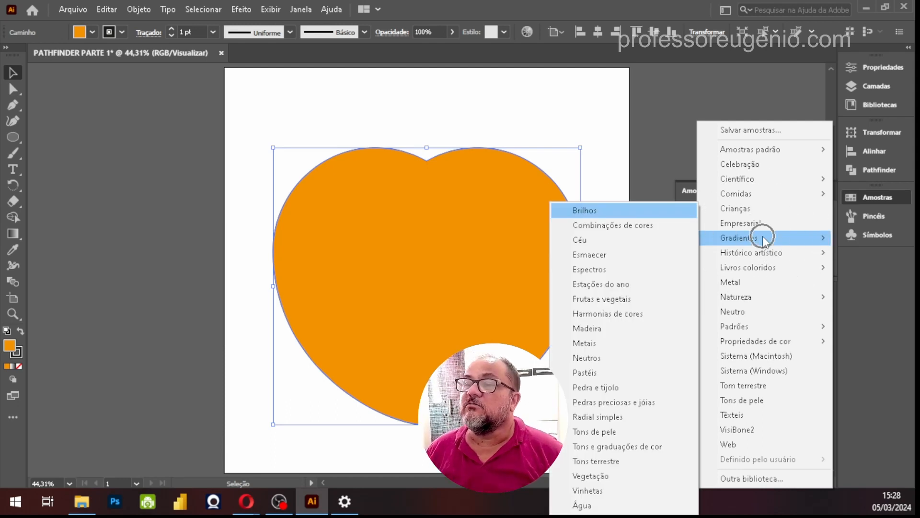
pyautogui.press('ctrl')
pyautogui.press('ctrl')
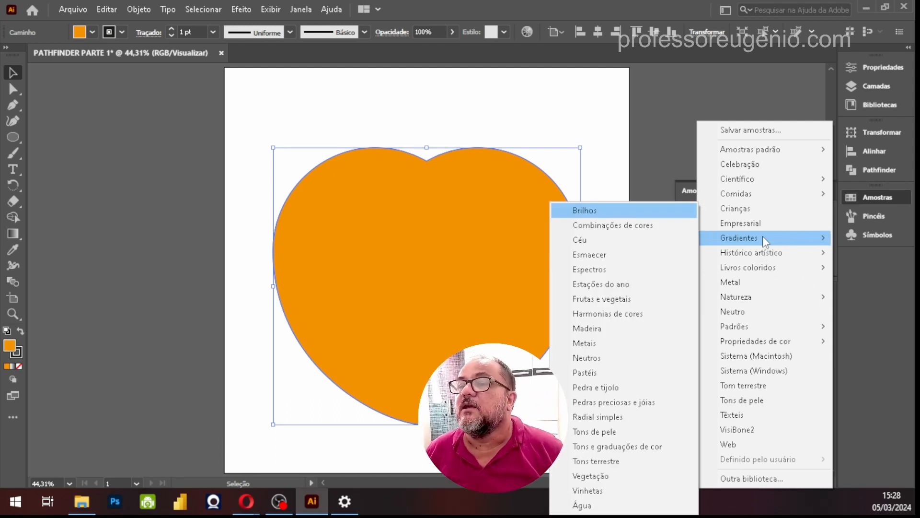
pyautogui.click(585, 211)
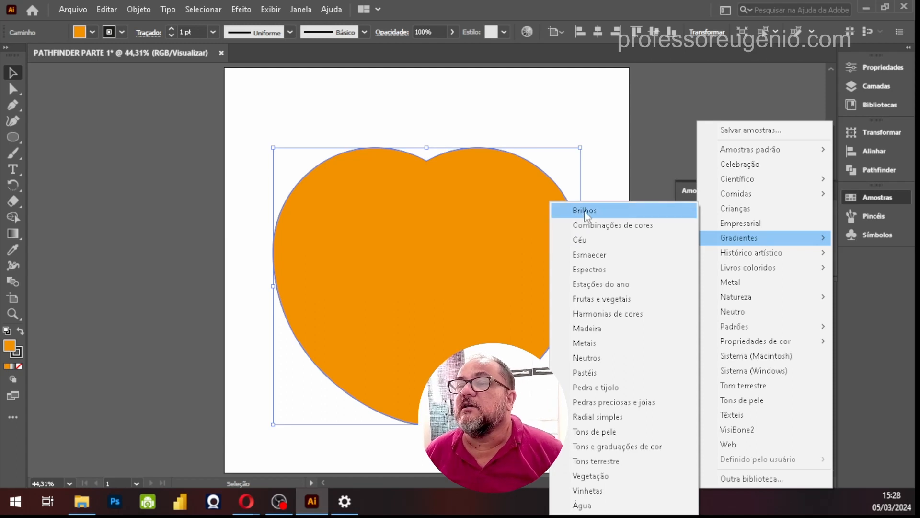
pyautogui.moveTo(528, 272); pyautogui.dragTo(698, 294)
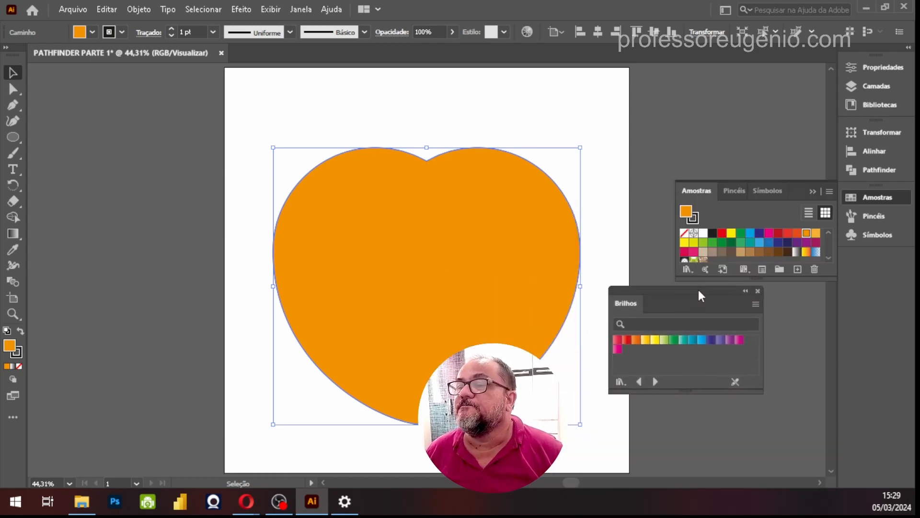
# Fill the heart with the magenta-to-purple gradient from the Brilhos library and change the gradient type to radial
pyautogui.click(739, 341)
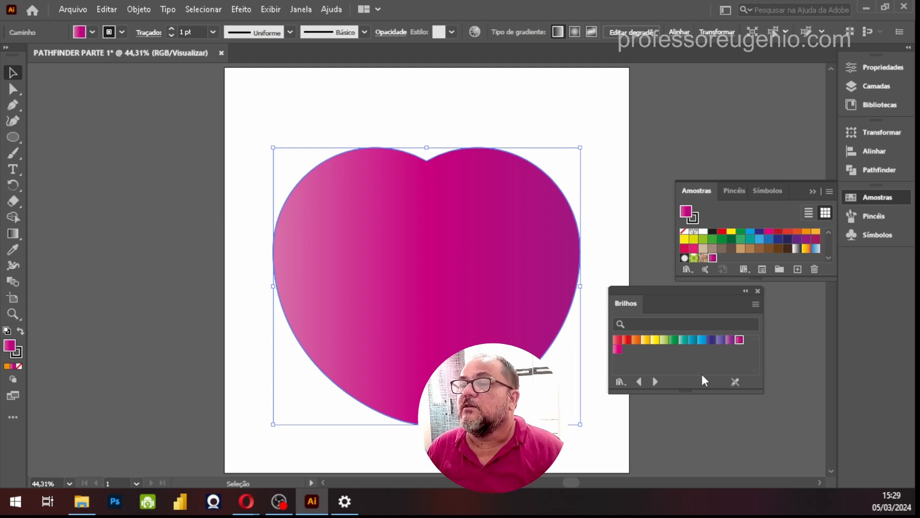
pyautogui.click(888, 134)
pyautogui.click(882, 67)
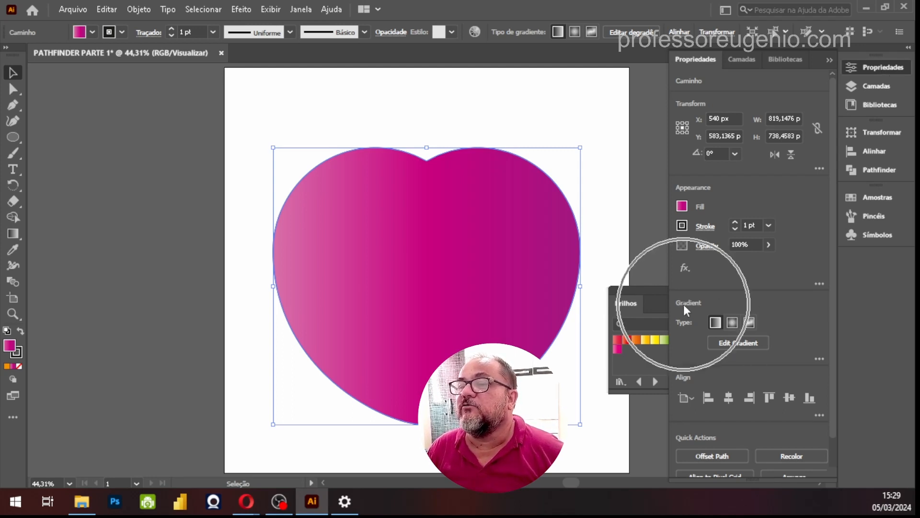
pyautogui.click(733, 323)
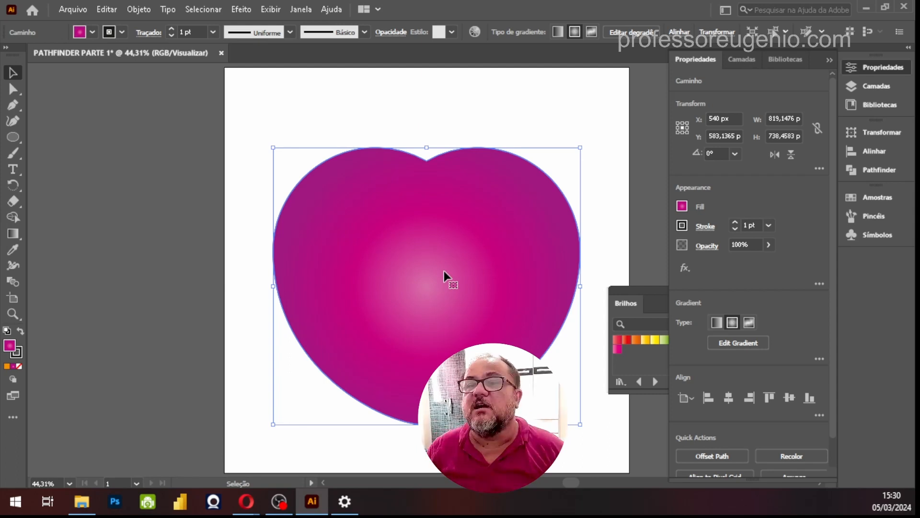
# With the Gradient tool, turn the radial gradient's axis upward, enlarge it slightly and shift its center into the heart's upper-left lobe
pyautogui.click(14, 233)
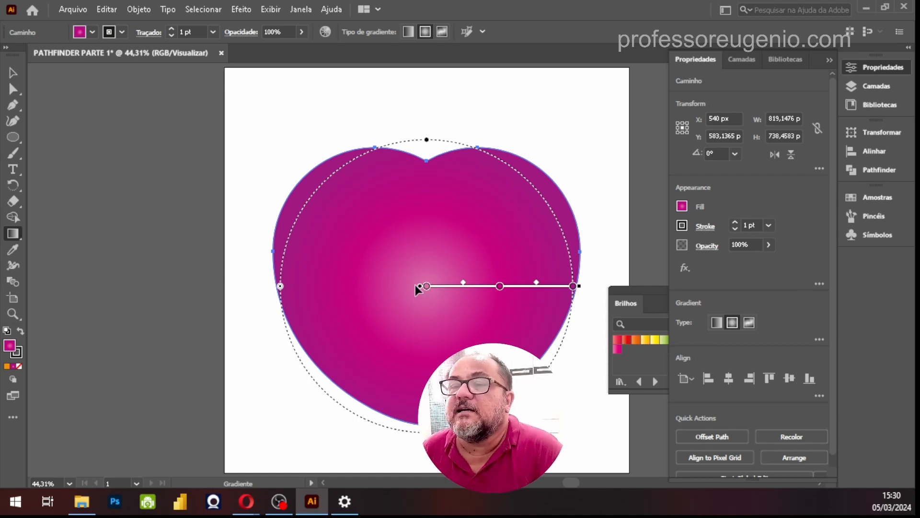
pyautogui.moveTo(419, 286); pyautogui.dragTo(433, 139)
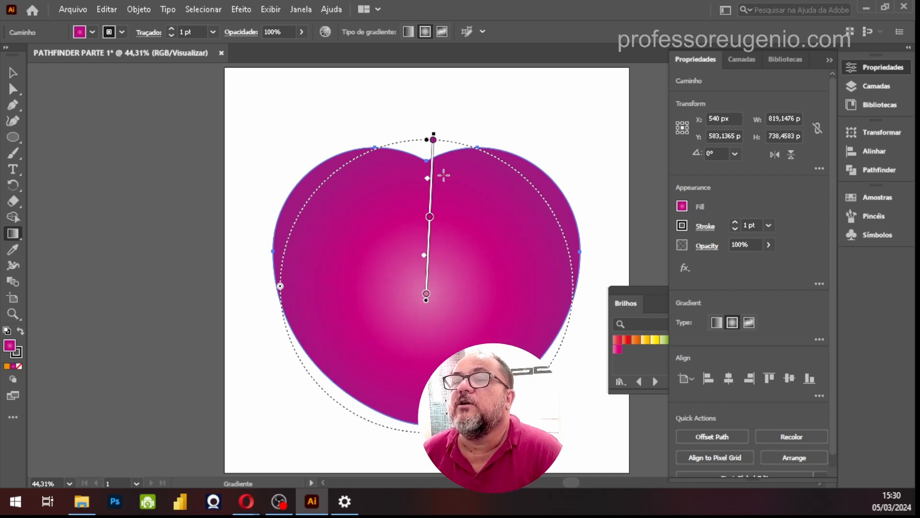
pyautogui.moveTo(433, 137); pyautogui.dragTo(466, 133)
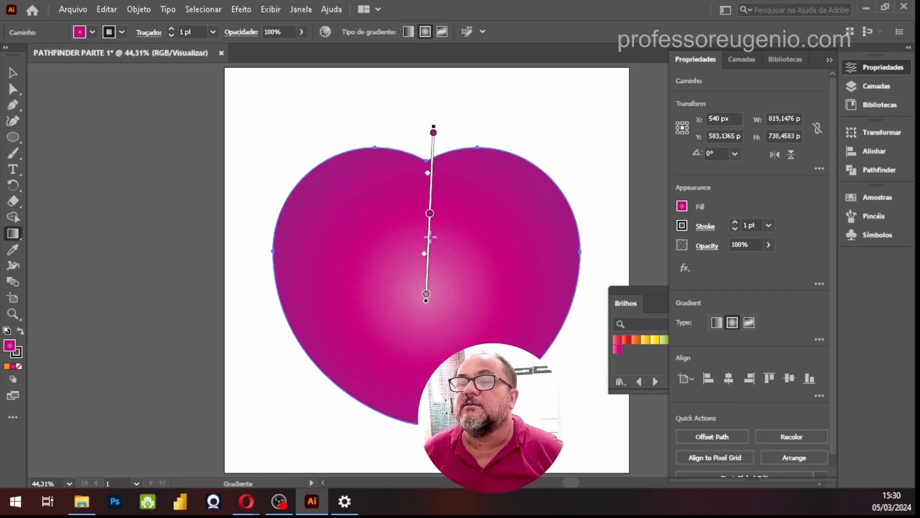
pyautogui.moveTo(429, 236); pyautogui.dragTo(360, 178)
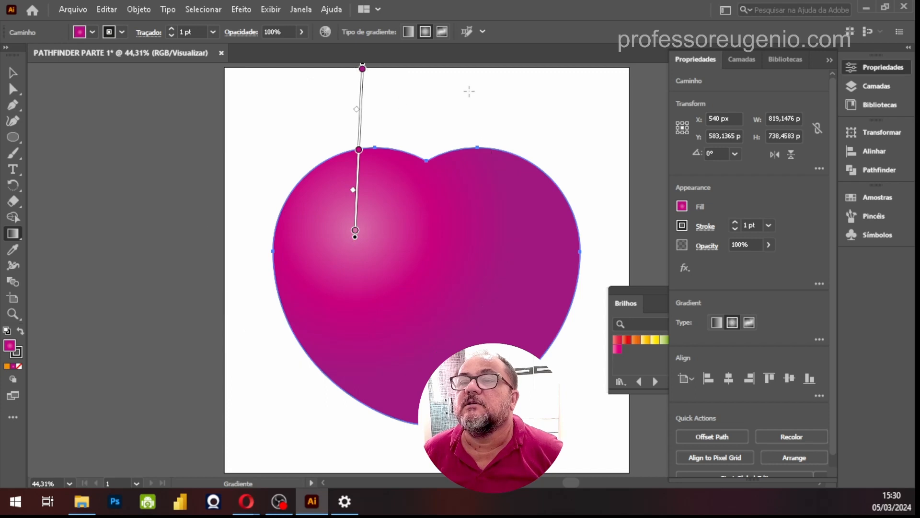
# Rotate the radial gradient's axis toward the heart's lower right and extend its radius
pyautogui.moveTo(395, 96); pyautogui.dragTo(411, 151)
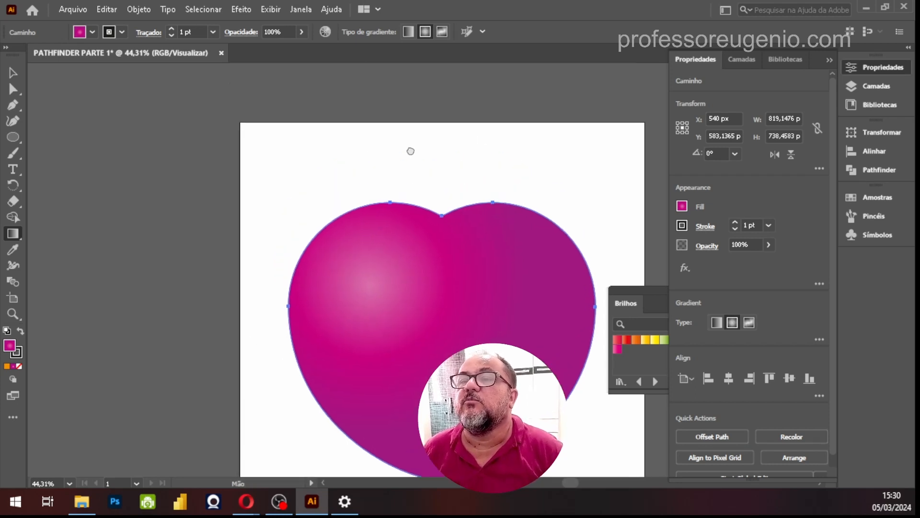
pyautogui.moveTo(411, 189)
pyautogui.mouseDown()
pyautogui.moveTo(366, 158)
pyautogui.moveTo(452, 152)
pyautogui.moveTo(329, 189)
pyautogui.moveTo(372, 160)
pyautogui.mouseUp()
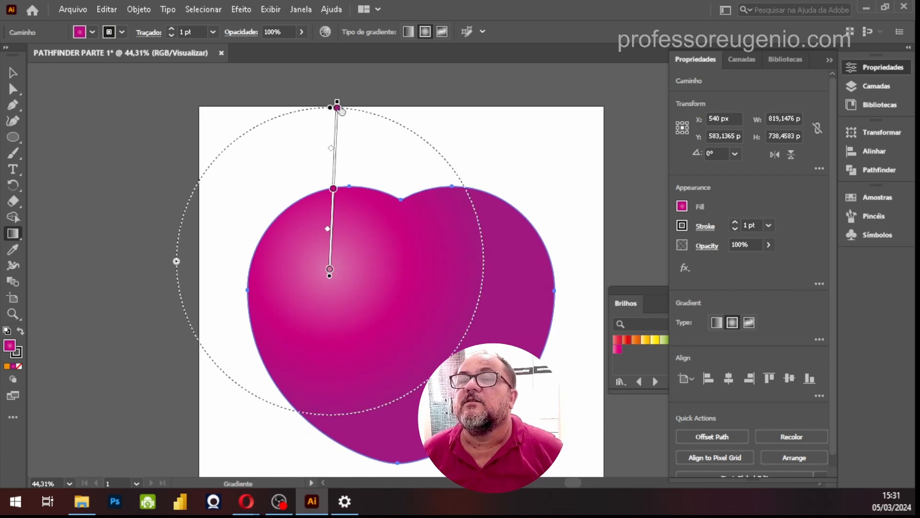
pyautogui.press('ctrl')
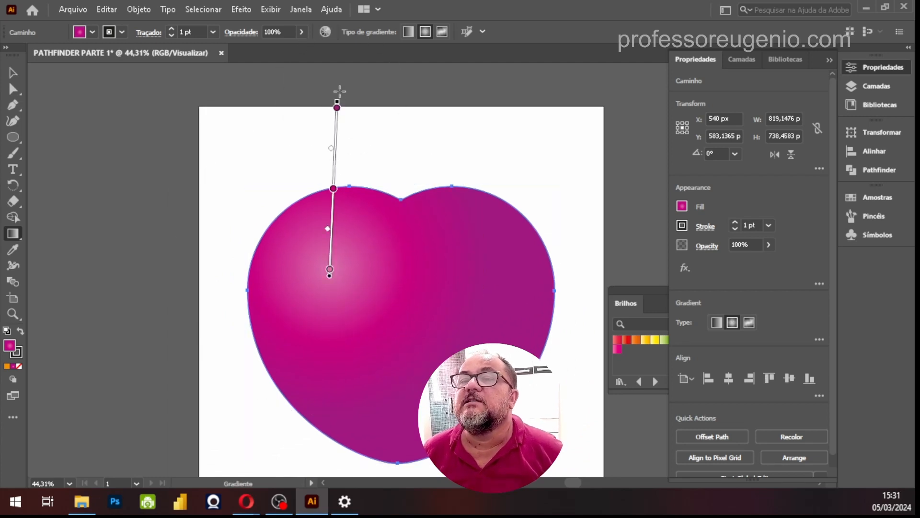
pyautogui.moveTo(337, 97)
pyautogui.mouseDown()
pyautogui.moveTo(419, 131)
pyautogui.moveTo(474, 234)
pyautogui.moveTo(461, 309)
pyautogui.moveTo(418, 338)
pyautogui.mouseUp()
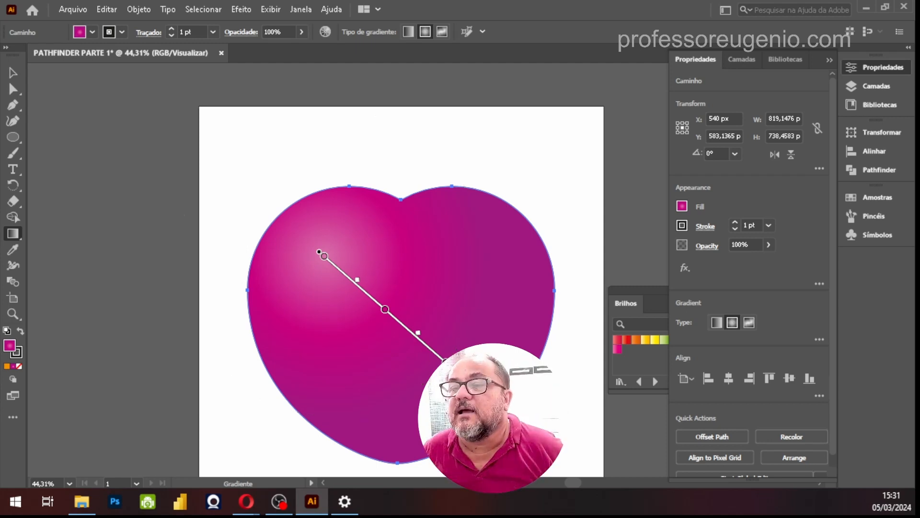
pyautogui.moveTo(448, 363)
pyautogui.mouseDown()
pyautogui.moveTo(461, 341)
pyautogui.moveTo(442, 369)
pyautogui.mouseUp()
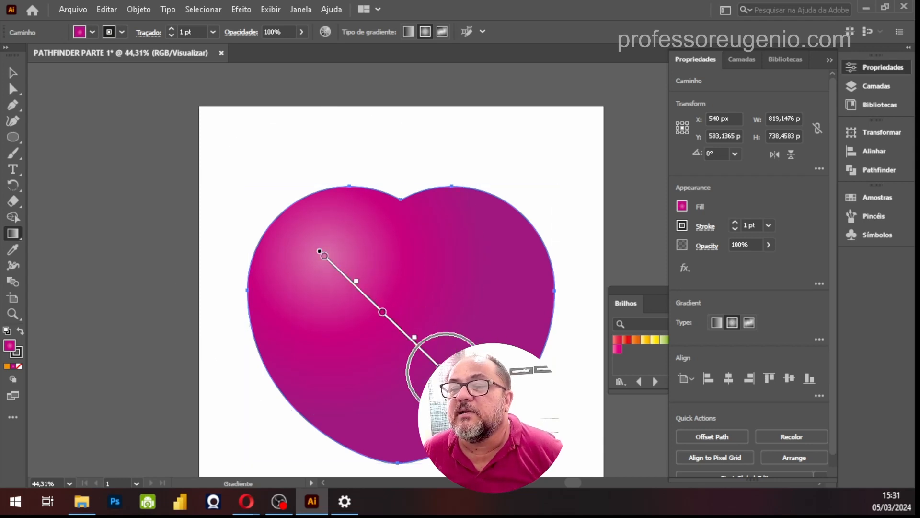
pyautogui.moveTo(443, 370); pyautogui.dragTo(466, 393)
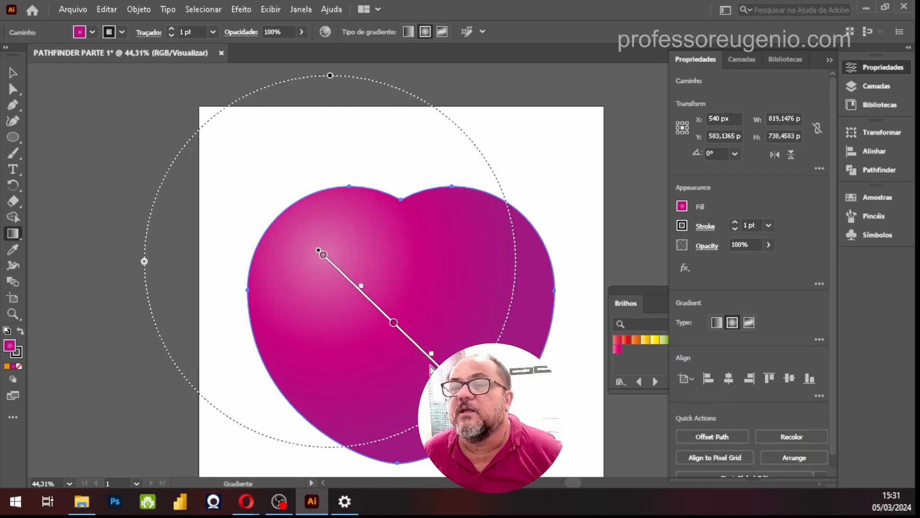
# Slide the gradient's middle color stop inward to a location of about 43%
pyautogui.moveTo(394, 325); pyautogui.dragTo(389, 322)
pyautogui.moveTo(356, 298)
pyautogui.mouseDown()
pyautogui.moveTo(338, 282)
pyautogui.moveTo(450, 368)
pyautogui.moveTo(357, 290)
pyautogui.moveTo(424, 363)
pyautogui.moveTo(389, 329)
pyautogui.moveTo(450, 368)
pyautogui.moveTo(385, 318)
pyautogui.mouseUp()
pyautogui.click(385, 317)
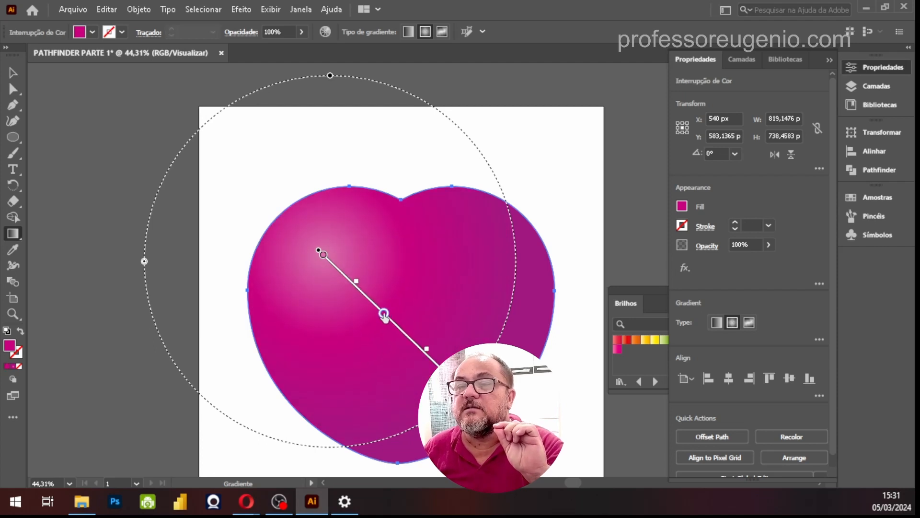
# Add a color stop at about 72% between the middle and outer stops, and remove it again
pyautogui.doubleClick(424, 355)
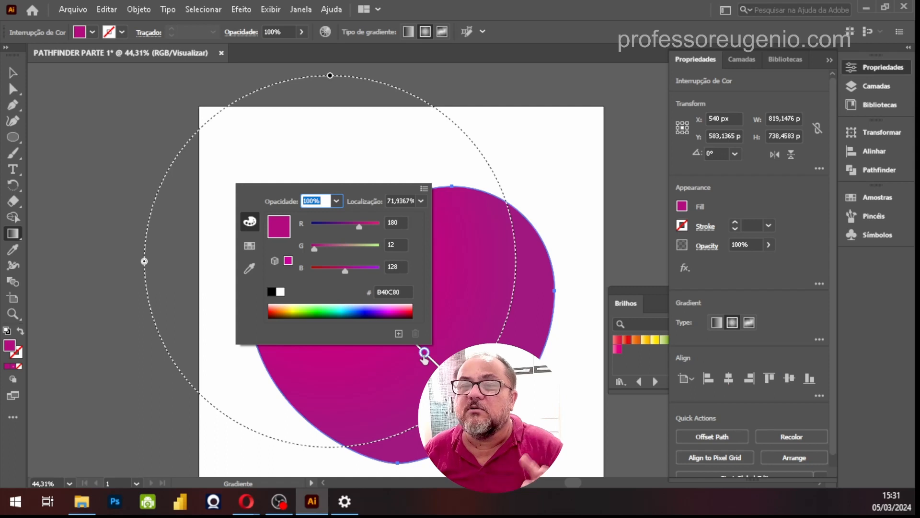
pyautogui.click(424, 356)
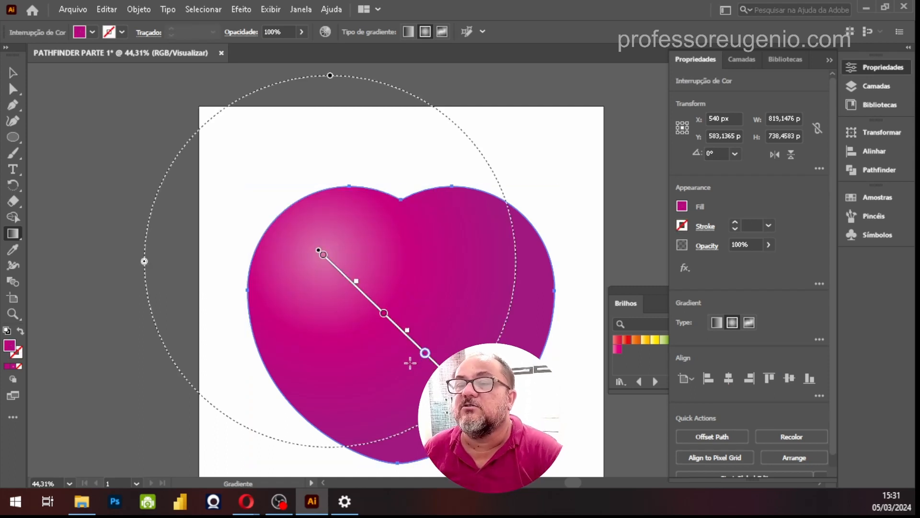
pyautogui.moveTo(425, 358); pyautogui.dragTo(339, 389)
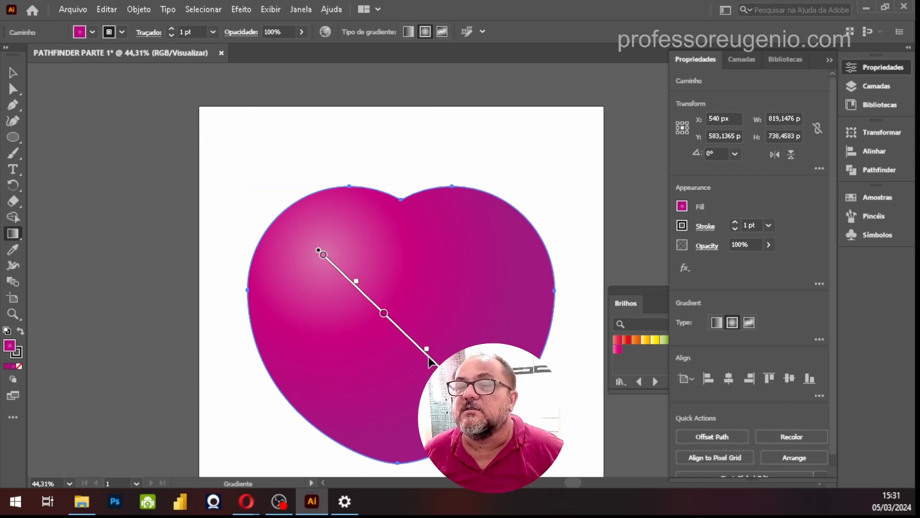
# Add a color stop at about 72% on the gradient and set its color to RGB 209, 12, 113
pyautogui.click(423, 356)
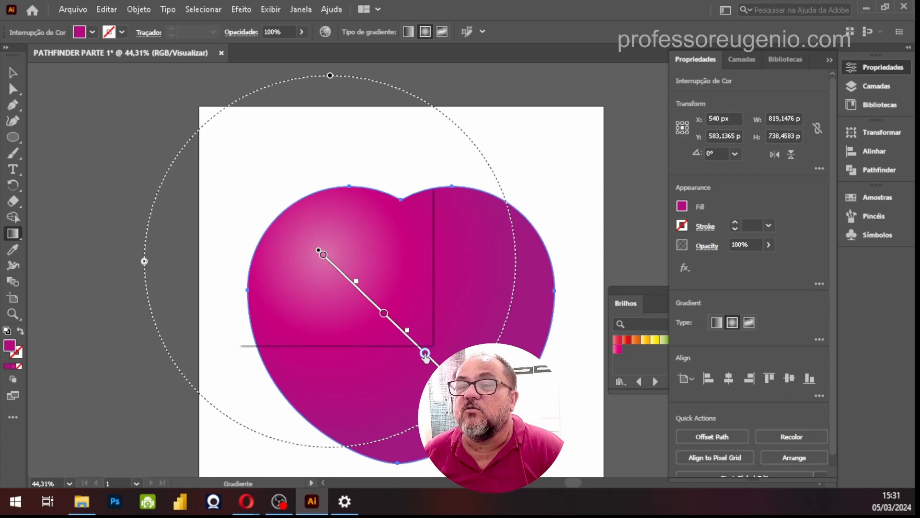
pyautogui.doubleClick(425, 355)
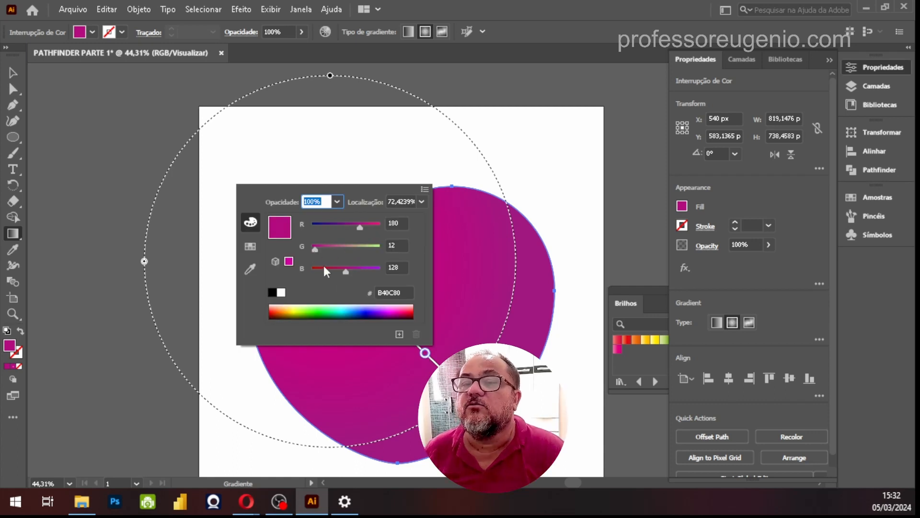
pyautogui.moveTo(344, 271)
pyautogui.mouseDown()
pyautogui.moveTo(329, 271)
pyautogui.moveTo(341, 271)
pyautogui.mouseUp()
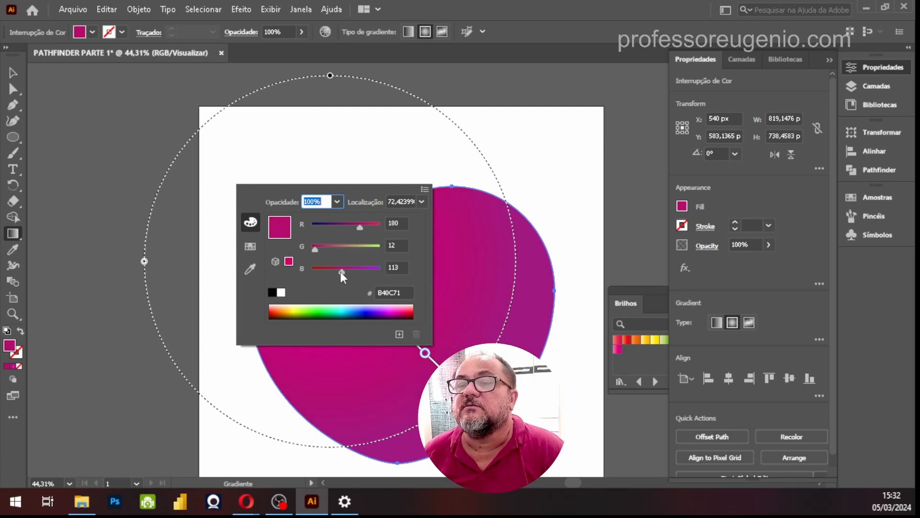
pyautogui.moveTo(360, 227)
pyautogui.mouseDown()
pyautogui.moveTo(343, 226)
pyautogui.moveTo(367, 226)
pyautogui.mouseUp()
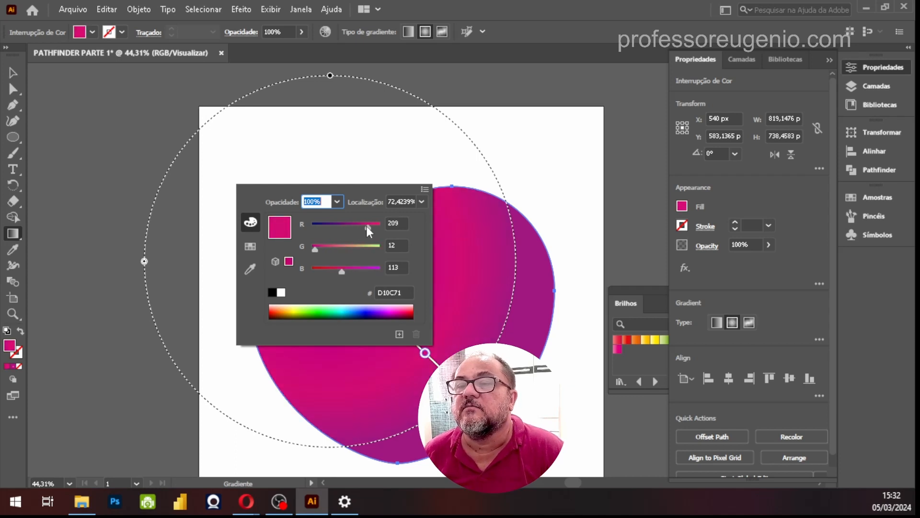
pyautogui.click(413, 392)
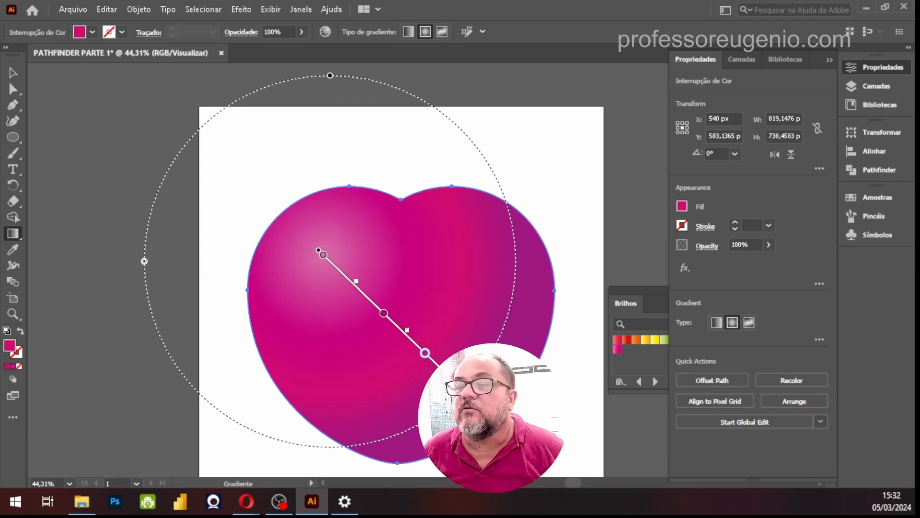
# Set the gradient's outer end color stop to dark red, RGB 117, 0, 0
pyautogui.doubleClick(461, 388)
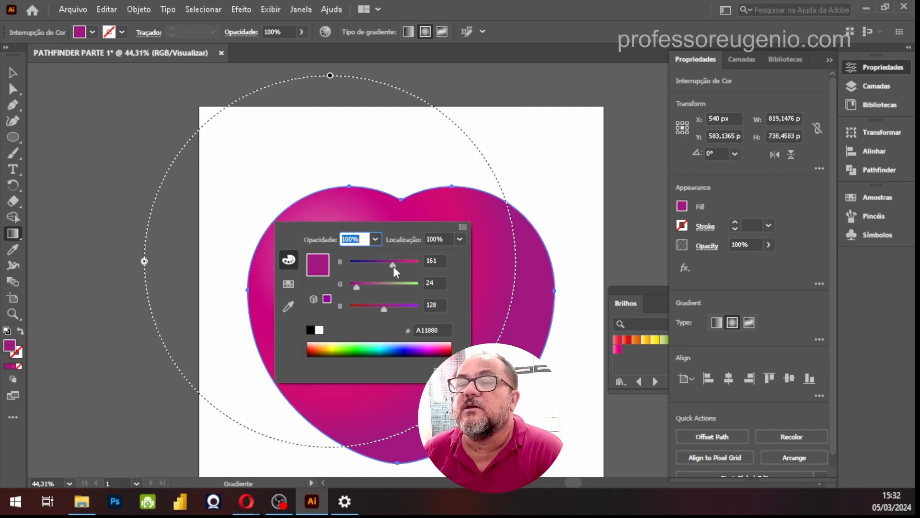
pyautogui.moveTo(393, 264); pyautogui.dragTo(340, 286)
pyautogui.moveTo(384, 309); pyautogui.dragTo(341, 307)
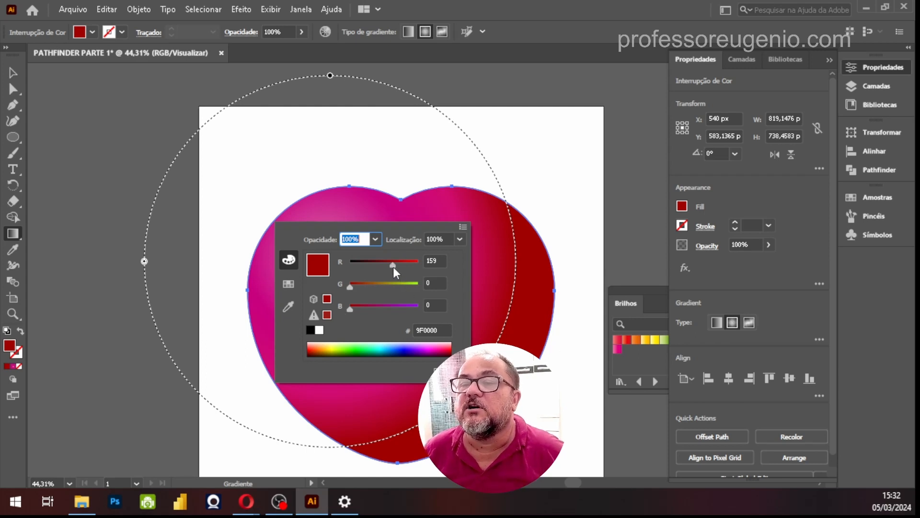
pyautogui.moveTo(394, 266); pyautogui.dragTo(383, 264)
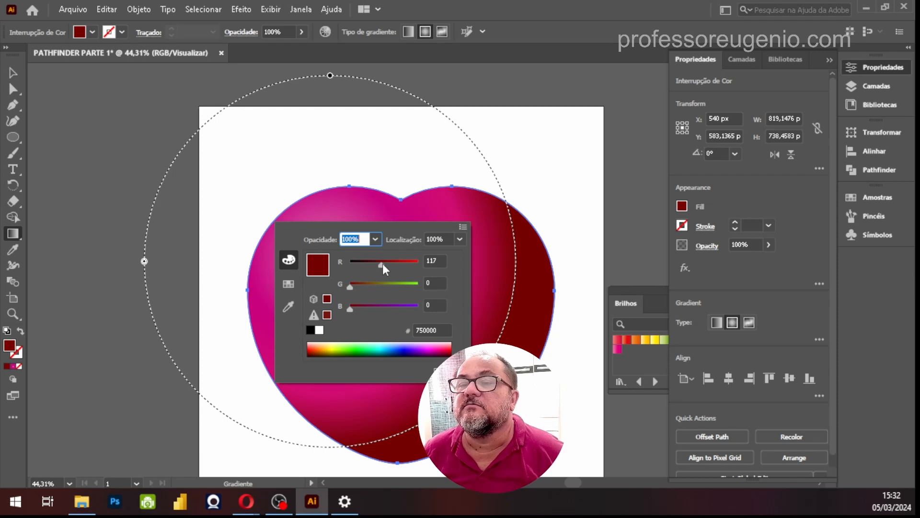
pyautogui.press('Return')
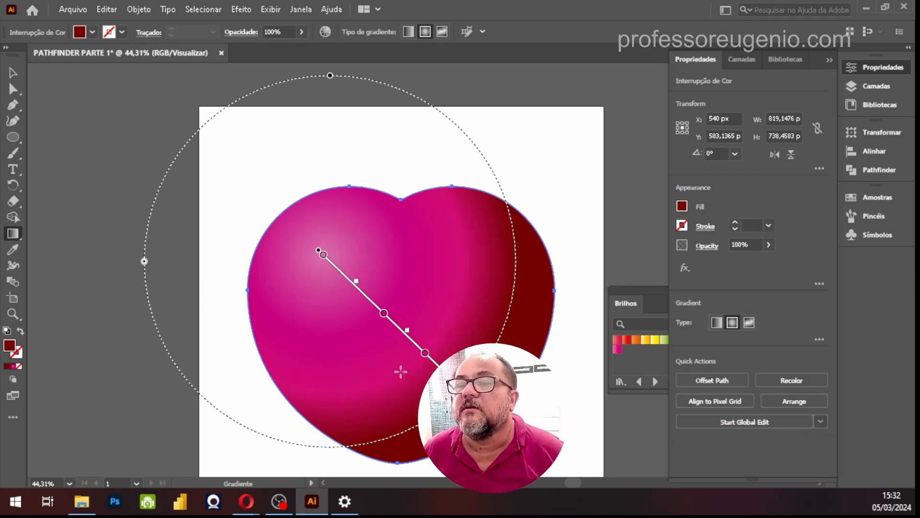
# Remove the gradient's color stop at about 72% and set the middle color stop to the CMYK red swatch
pyautogui.moveTo(426, 355); pyautogui.dragTo(359, 399)
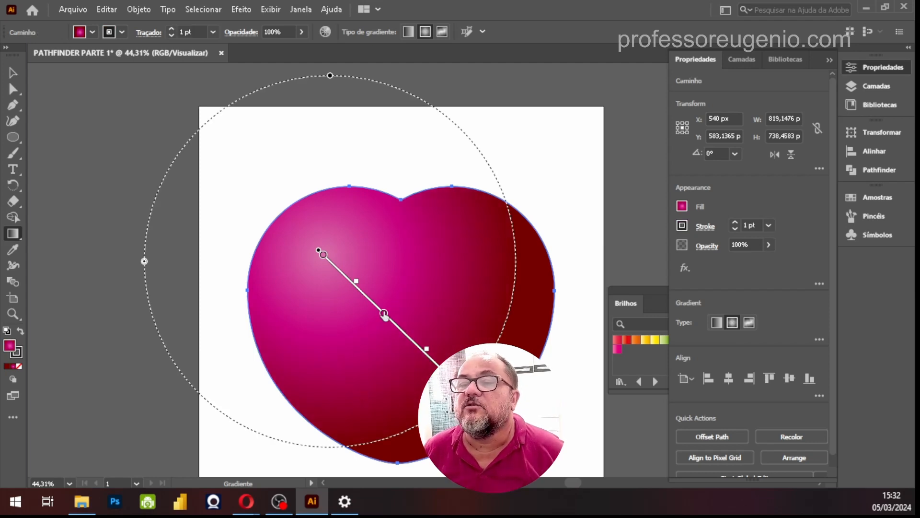
pyautogui.click(384, 314)
pyautogui.doubleClick(384, 315)
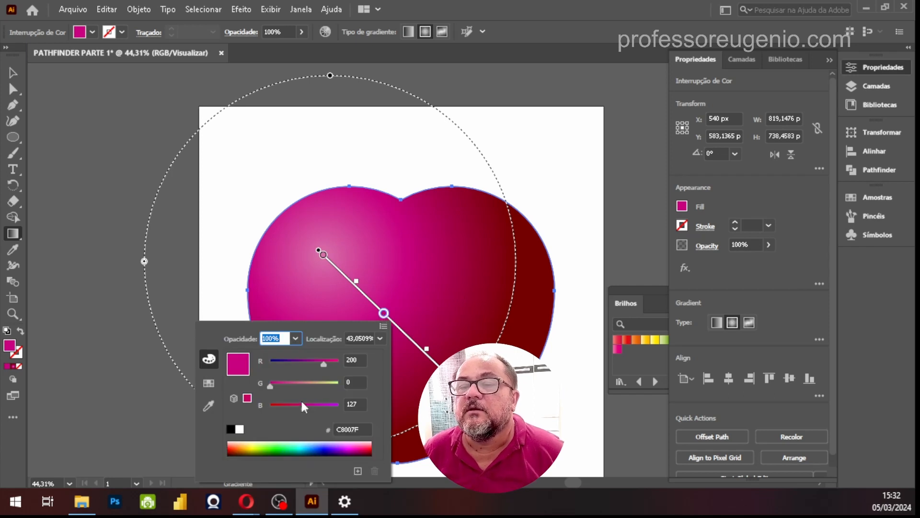
pyautogui.click(209, 383)
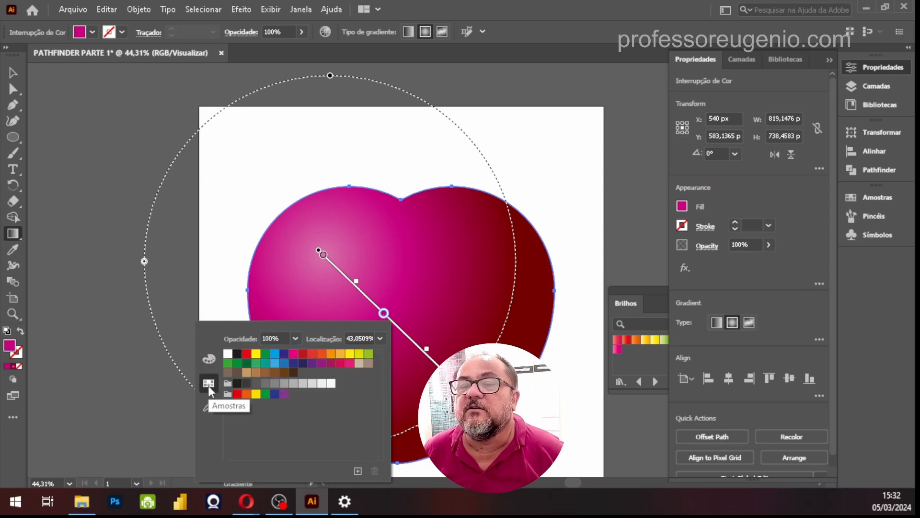
pyautogui.click(247, 354)
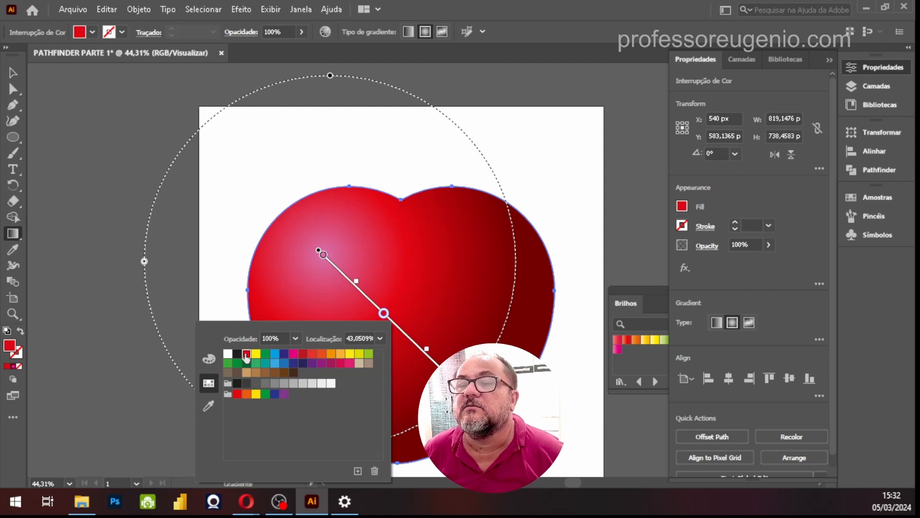
pyautogui.press('Escape')
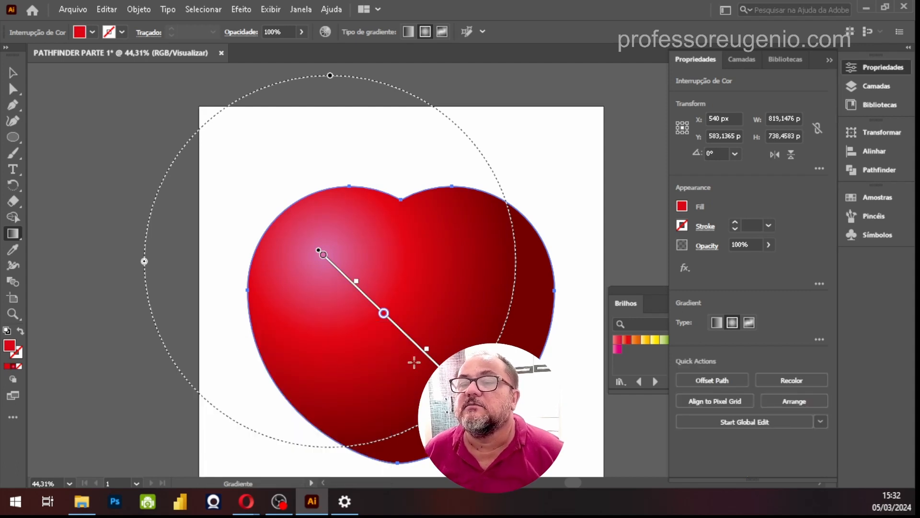
# Try pure red, RGB 255, 0, 0, as the color of the gradient's center stop
pyautogui.click(323, 256)
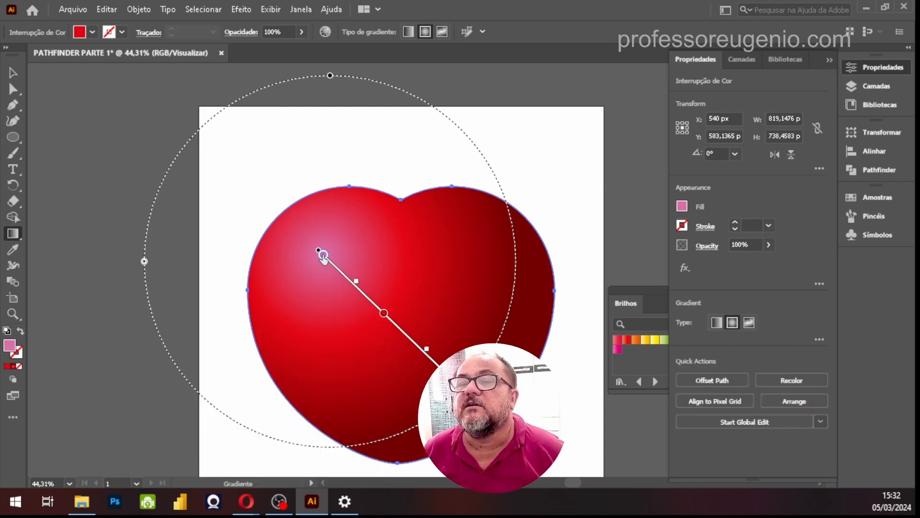
pyautogui.doubleClick(323, 256)
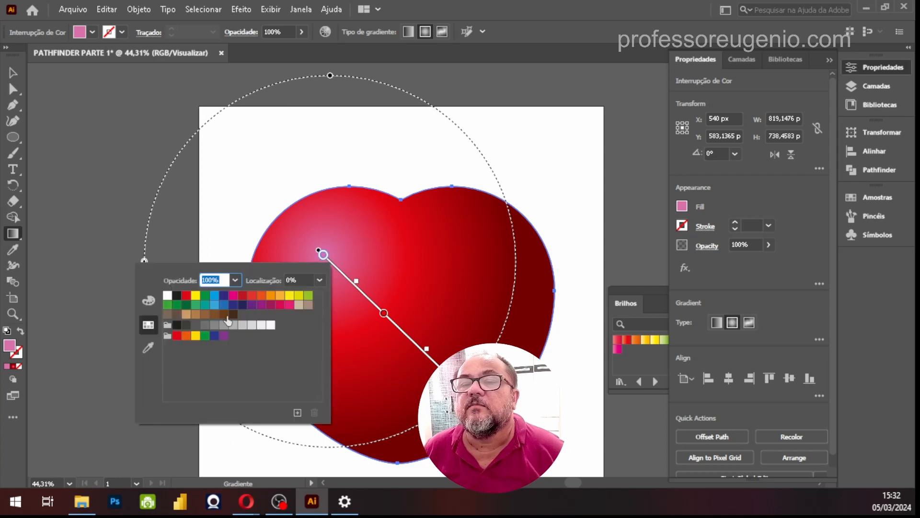
pyautogui.click(186, 296)
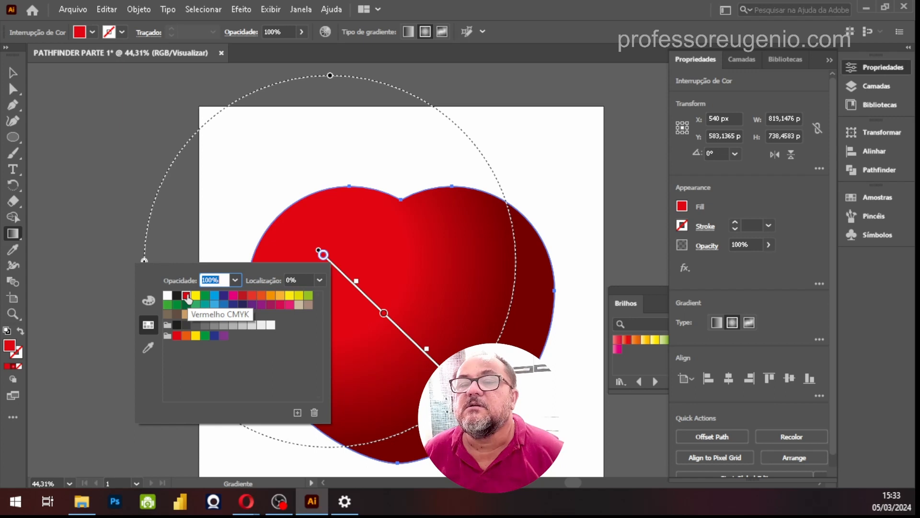
pyautogui.click(147, 302)
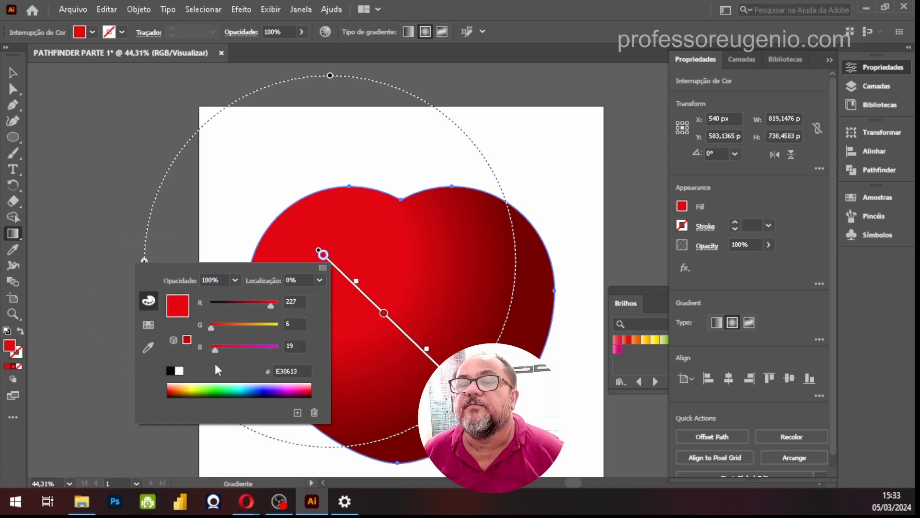
pyautogui.moveTo(216, 353); pyautogui.dragTo(202, 349)
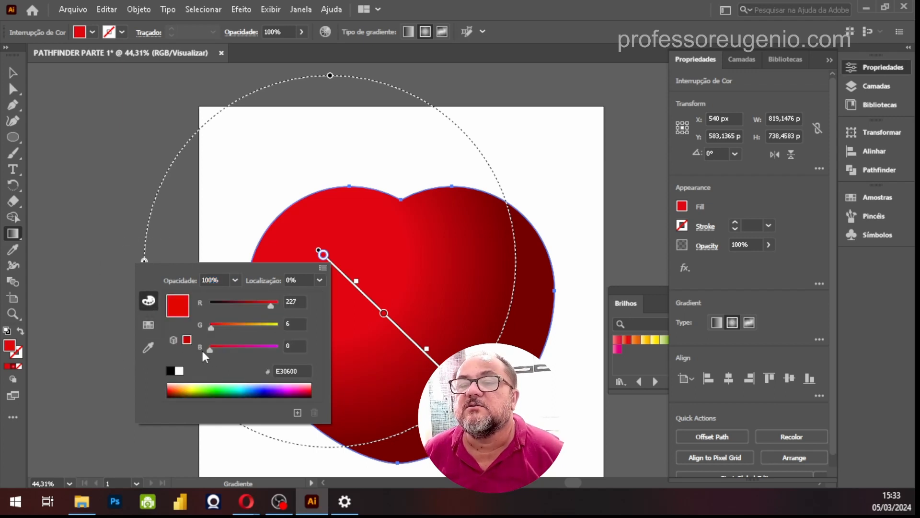
pyautogui.moveTo(272, 305); pyautogui.dragTo(280, 306)
pyautogui.moveTo(209, 330)
pyautogui.mouseDown()
pyautogui.moveTo(237, 329)
pyautogui.moveTo(199, 328)
pyautogui.mouseUp()
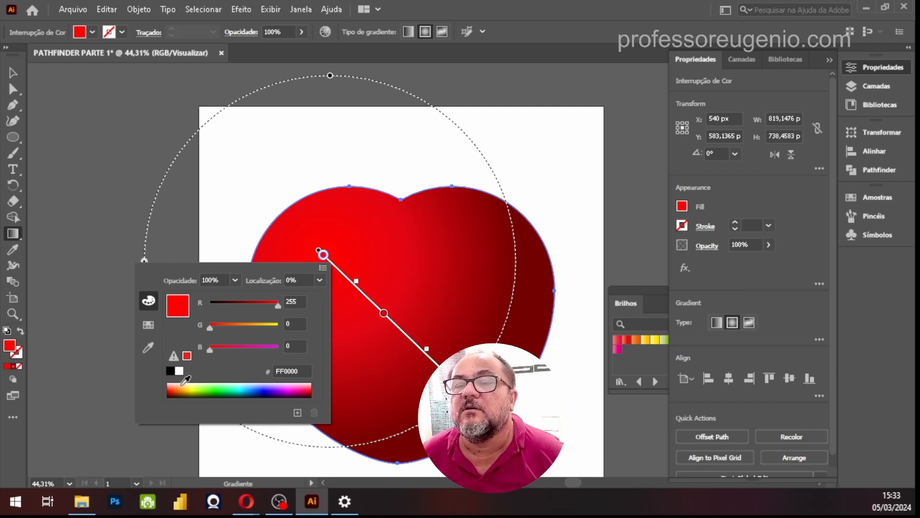
# Try an orange-red, RGB 255, 36, 0, on the gradient's center stop
pyautogui.click(174, 356)
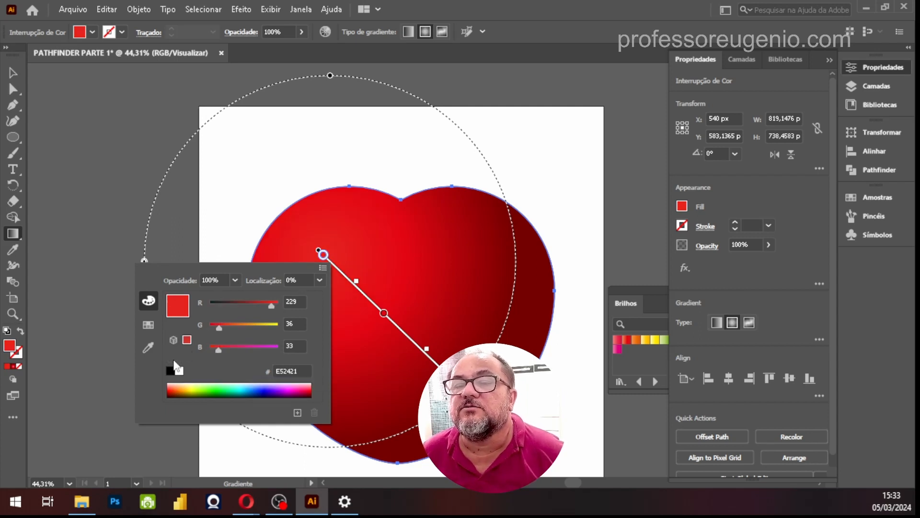
pyautogui.moveTo(269, 304); pyautogui.dragTo(292, 308)
pyautogui.moveTo(218, 349); pyautogui.dragTo(194, 345)
pyautogui.click(151, 325)
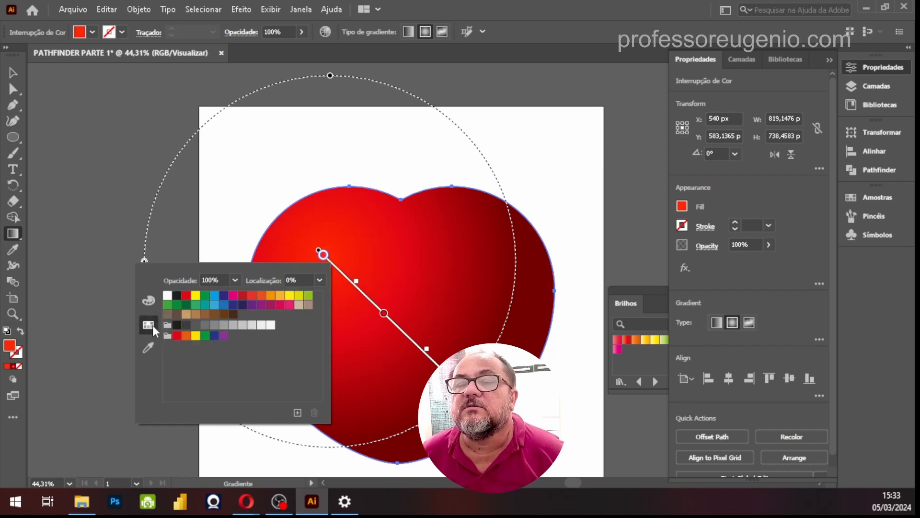
pyautogui.click(149, 301)
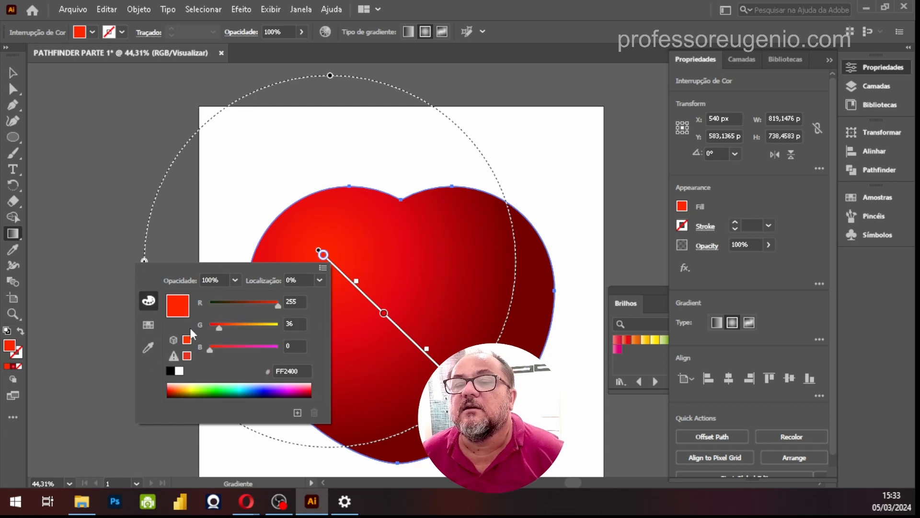
# Try several orange and salmon tones from the RGB spectrum on the gradient's center stop
pyautogui.click(180, 384)
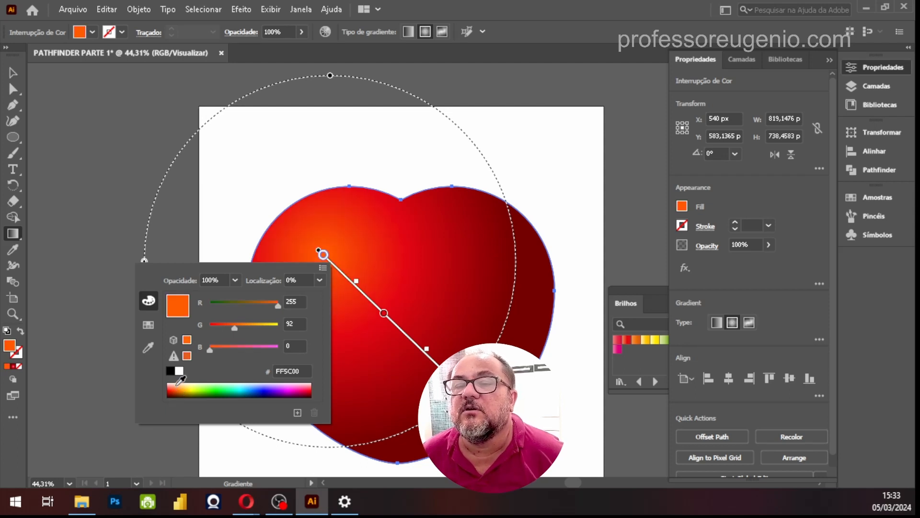
pyautogui.click(177, 383)
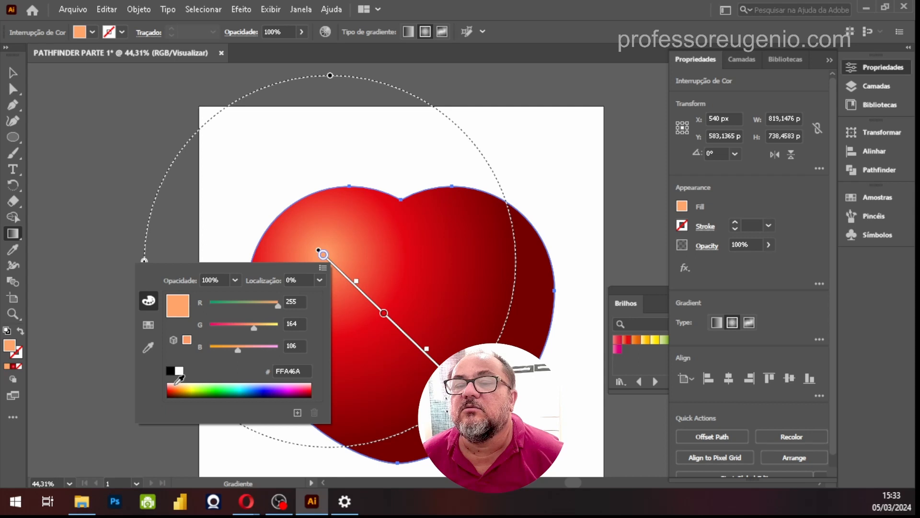
pyautogui.click(178, 382)
pyautogui.click(176, 381)
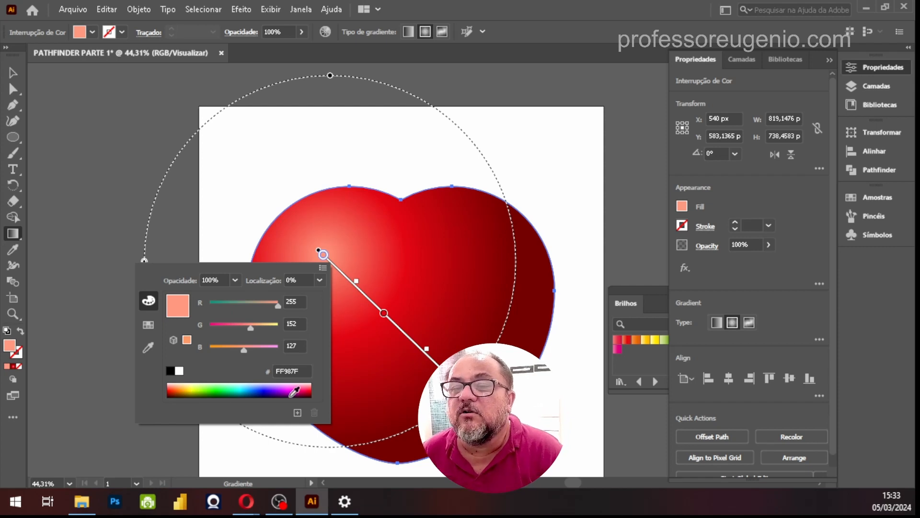
pyautogui.click(273, 392)
pyautogui.moveTo(262, 388); pyautogui.dragTo(177, 384)
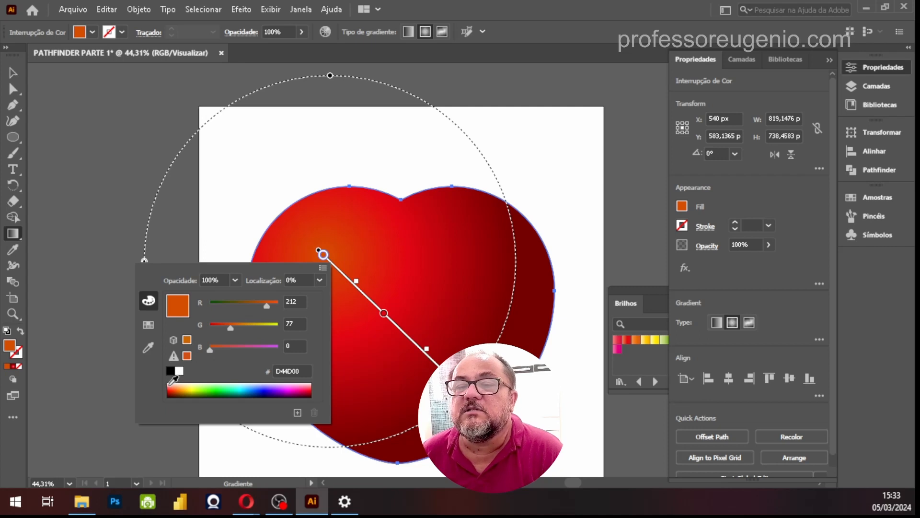
# Set the gradient's center color stop to pale pink, RGB 255, 217, 212, and deselect the heart
pyautogui.click(172, 382)
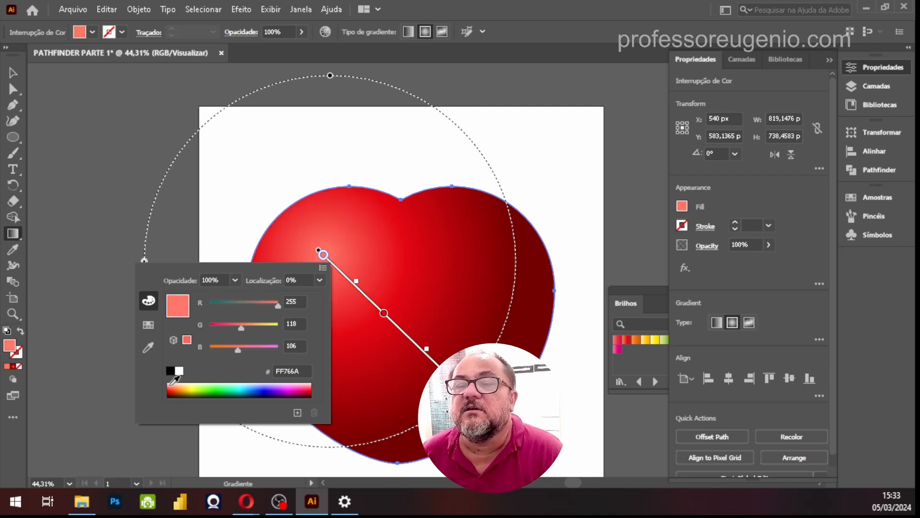
pyautogui.moveTo(172, 382); pyautogui.dragTo(171, 380)
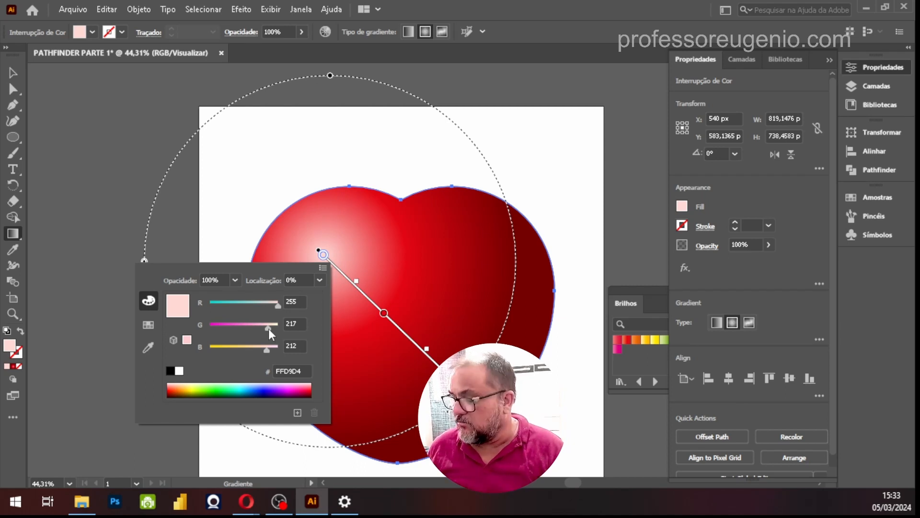
pyautogui.press('Escape')
pyautogui.click(14, 74)
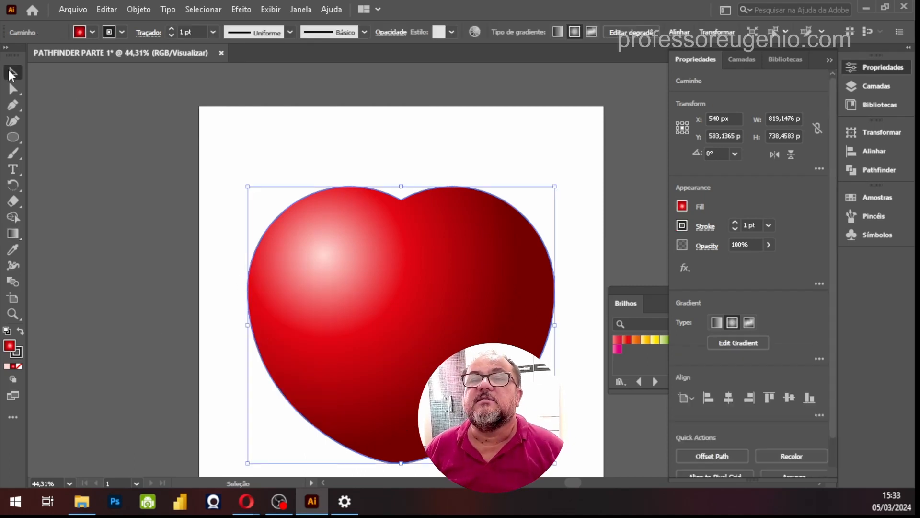
pyautogui.click(361, 153)
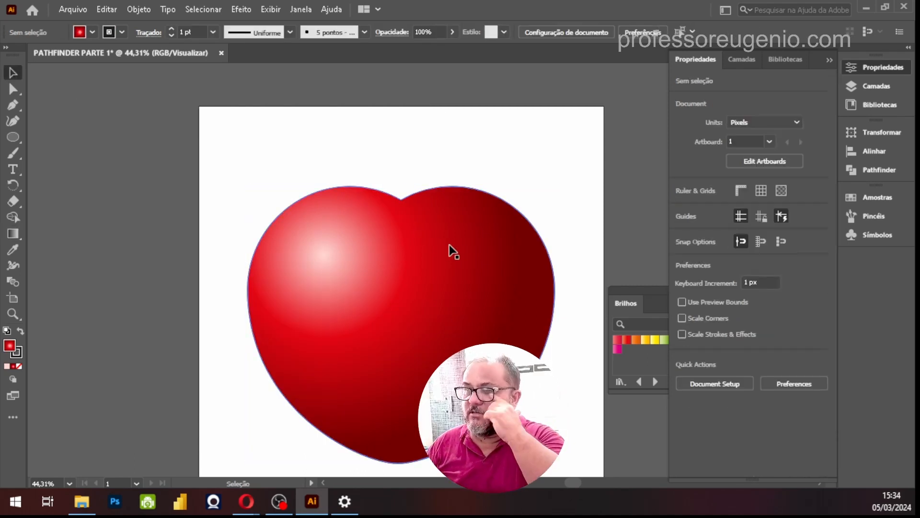
# Scale the heart down proportionally to about 676 by 609 px and shift it toward the artboard's upper left
pyautogui.click(435, 312)
pyautogui.moveTo(469, 330); pyautogui.dragTo(473, 268)
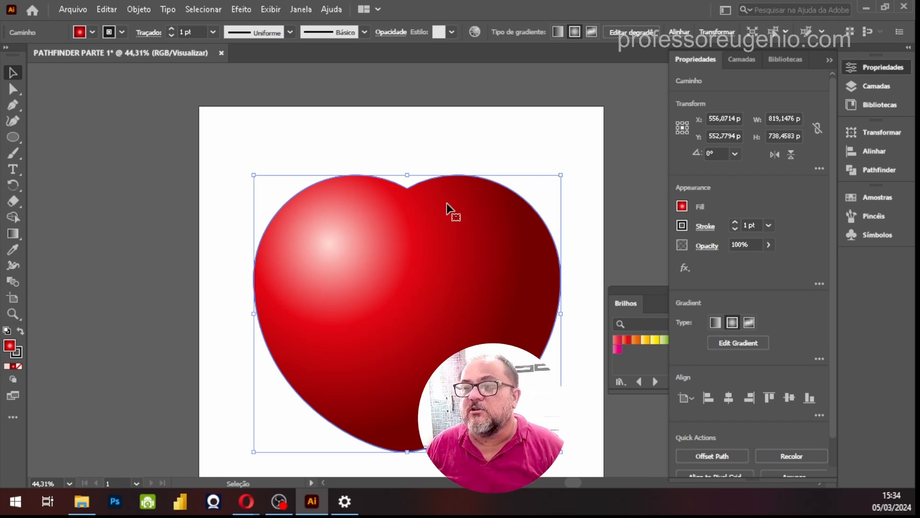
pyautogui.click(560, 176)
pyautogui.moveTo(560, 178); pyautogui.dragTo(528, 211)
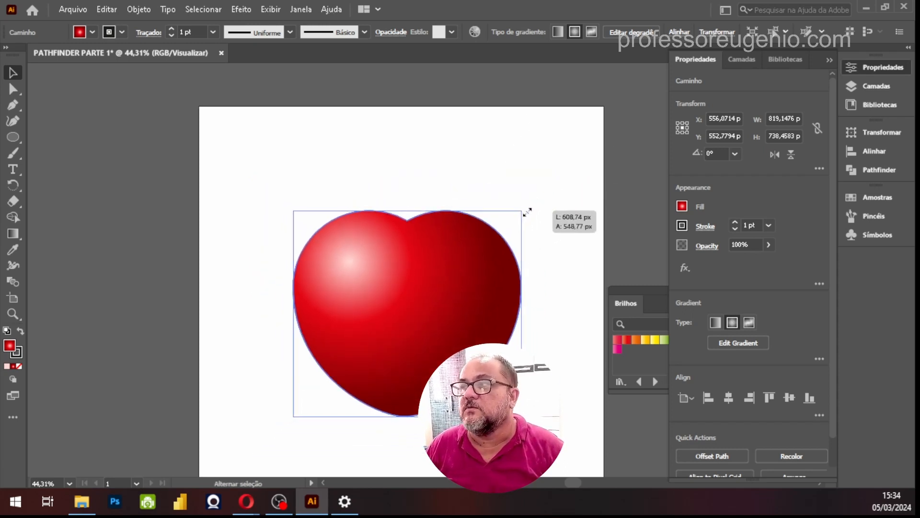
pyautogui.moveTo(477, 292); pyautogui.dragTo(408, 275)
pyautogui.moveTo(456, 185); pyautogui.dragTo(474, 172)
pyautogui.moveTo(391, 236); pyautogui.dragTo(399, 229)
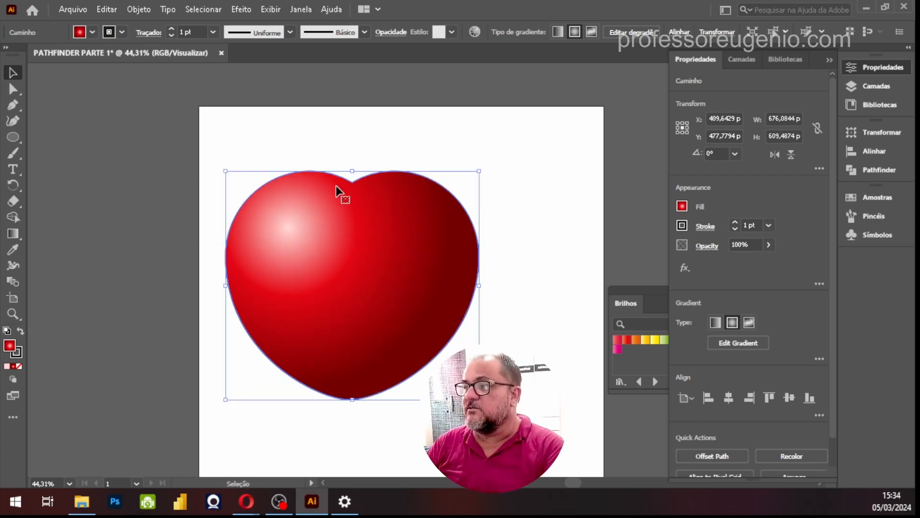
# Move the heart down to about X 526, Y 653 px, leaving free space above it, and deselect it
pyautogui.moveTo(339, 212); pyautogui.dragTo(390, 286)
pyautogui.click(527, 262)
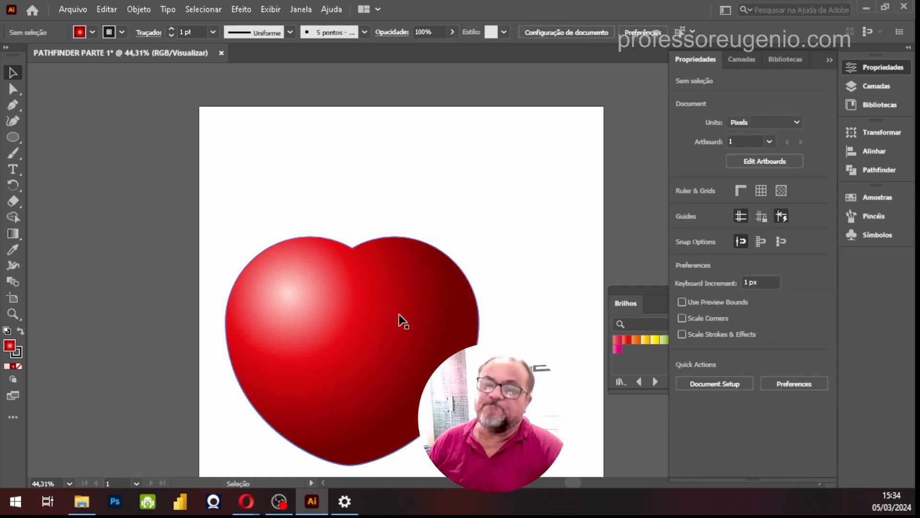
pyautogui.moveTo(400, 306); pyautogui.dragTo(441, 309)
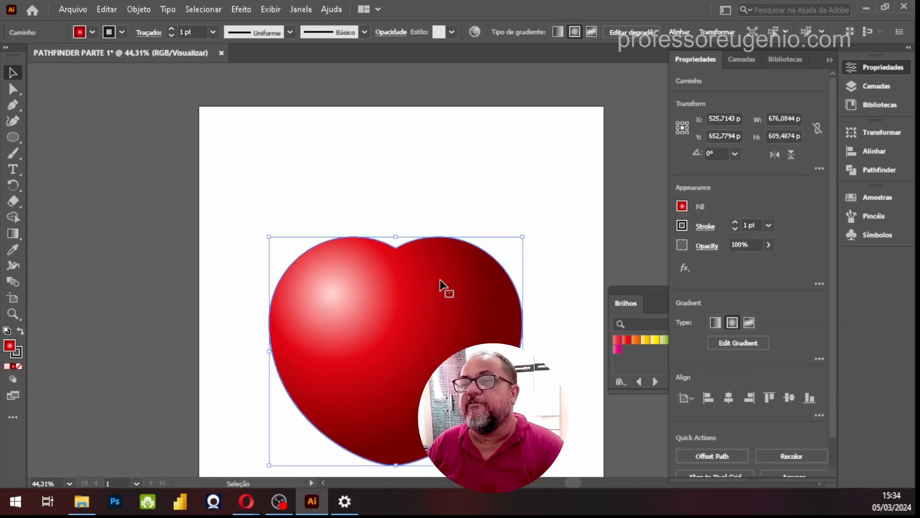
pyautogui.click(437, 135)
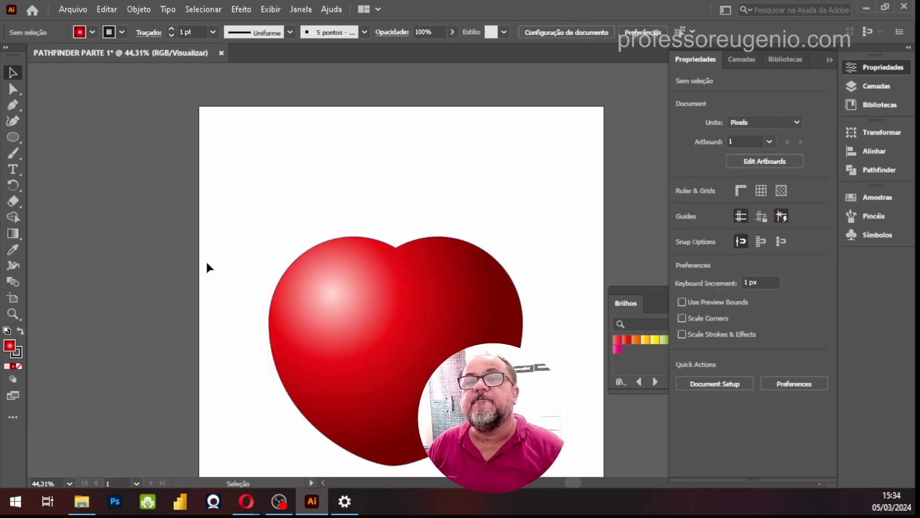
# Draw a circle about 295 px in diameter above the heart and place a half-overlapping copy to its right
pyautogui.click(12, 137)
pyautogui.moveTo(241, 123); pyautogui.dragTo(352, 233)
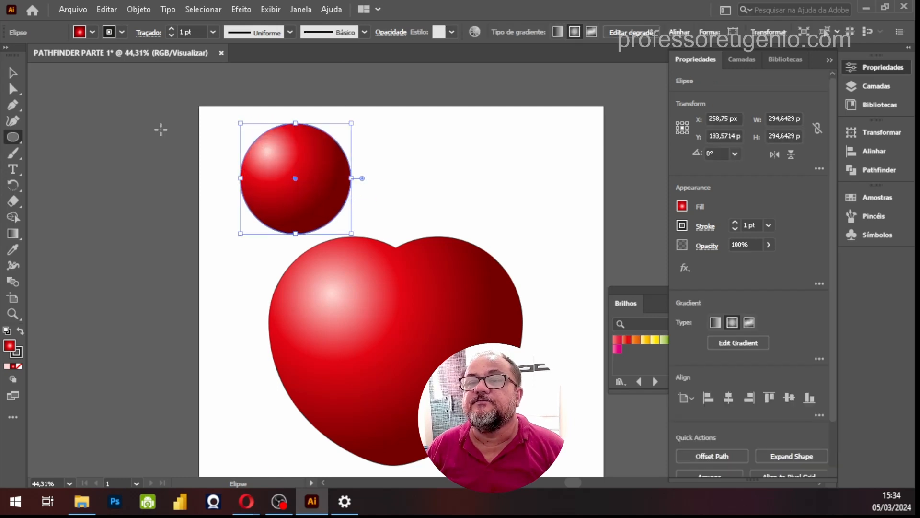
pyautogui.click(13, 73)
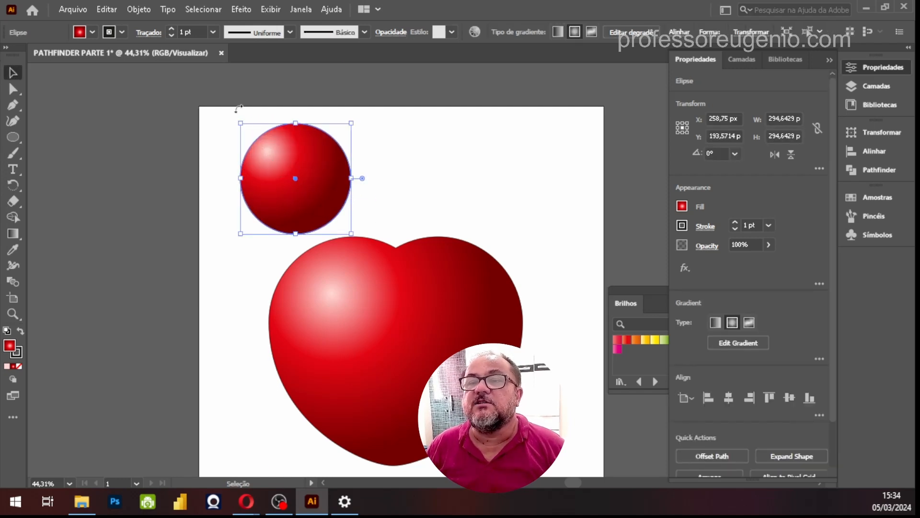
pyautogui.moveTo(295, 179); pyautogui.dragTo(353, 179)
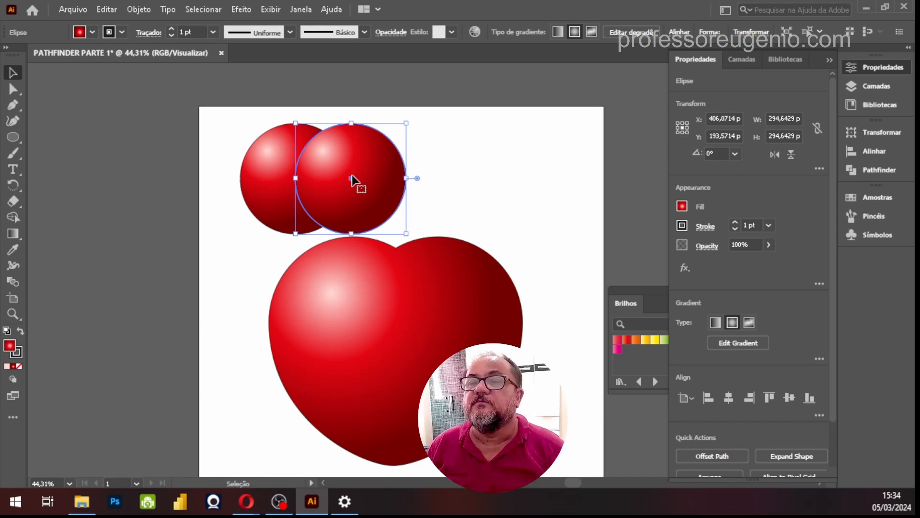
# Move both circles above the heart's notch and reduce them to their overlapping lens shape with Pathfinder Intersect
pyautogui.moveTo(389, 191); pyautogui.dragTo(448, 171)
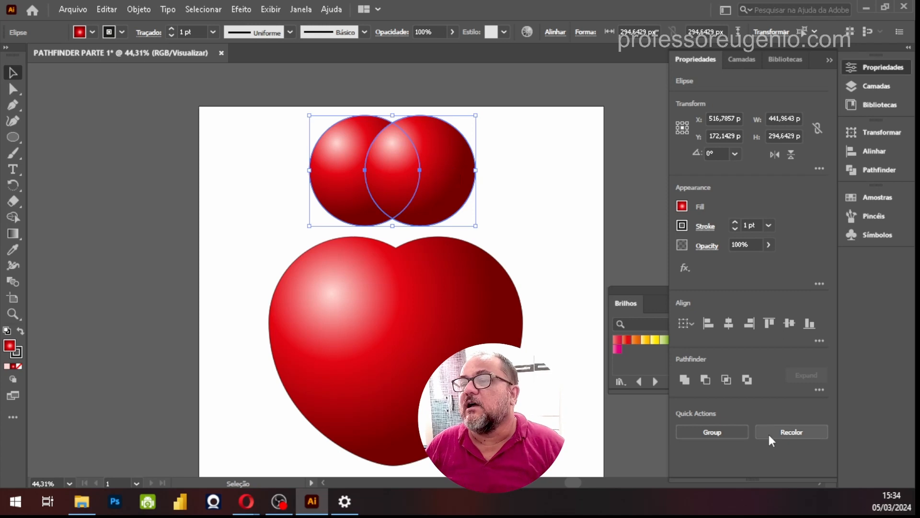
pyautogui.click(882, 170)
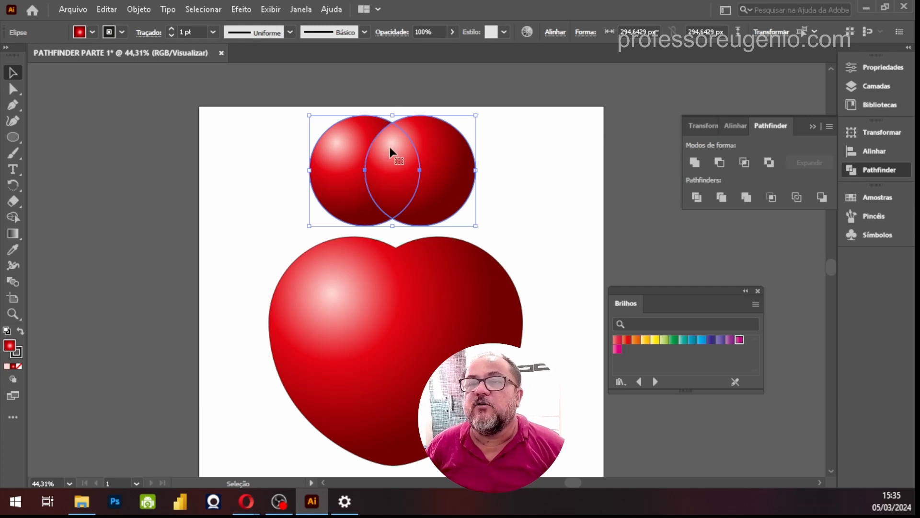
pyautogui.click(746, 163)
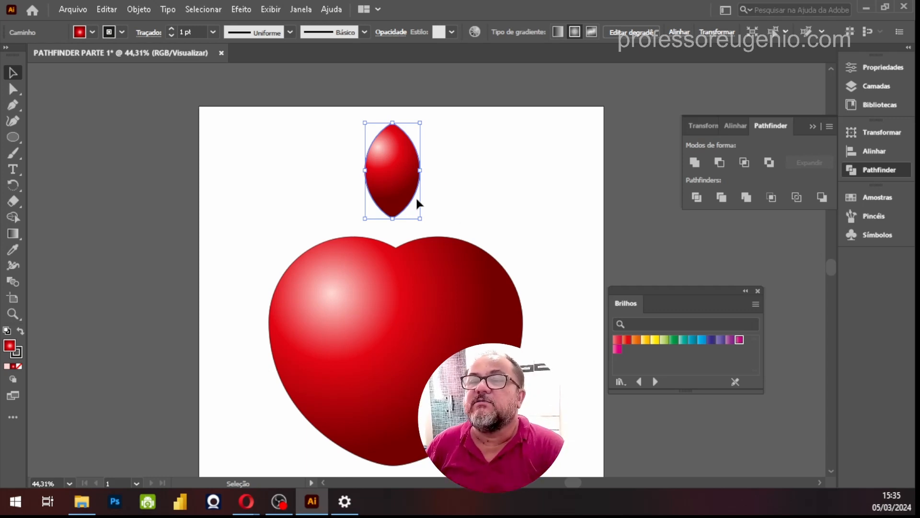
pyautogui.moveTo(402, 173); pyautogui.dragTo(397, 177)
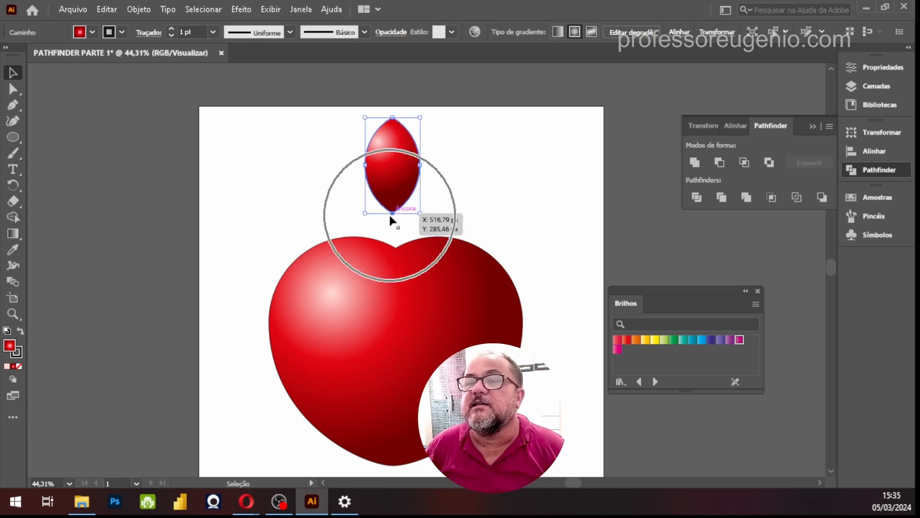
# Stretch the lens shape down to the heart's top edge and fill it with the light green gradient from the Brilhos swatches
pyautogui.moveTo(392, 212); pyautogui.dragTo(397, 237)
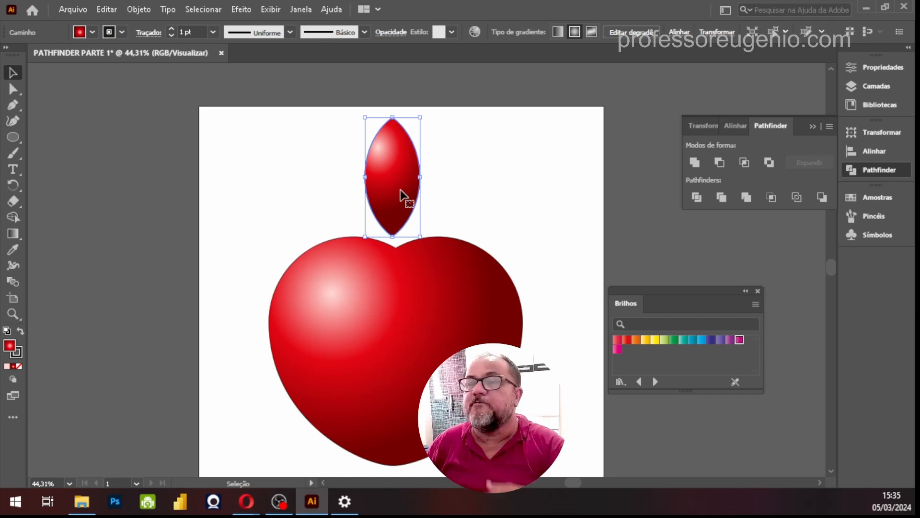
pyautogui.click(664, 341)
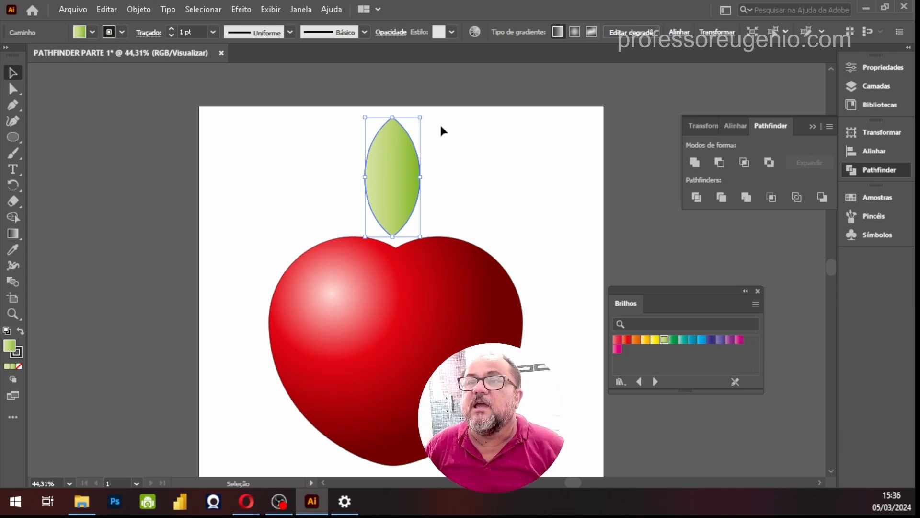
# Make a smaller proportional copy of the green leaf inside it, with both leaves sharing the same base point
pyautogui.press('ctrl')
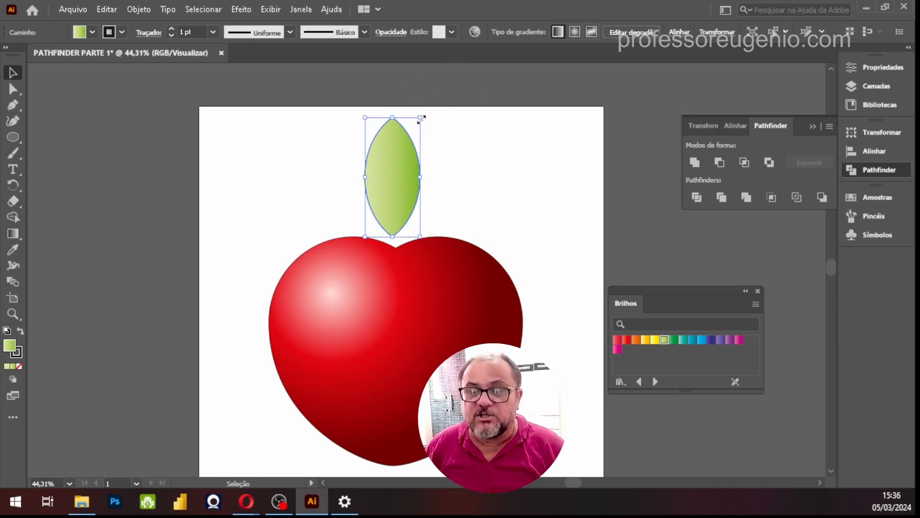
pyautogui.moveTo(421, 118); pyautogui.dragTo(402, 159)
pyautogui.moveTo(384, 207); pyautogui.dragTo(393, 209)
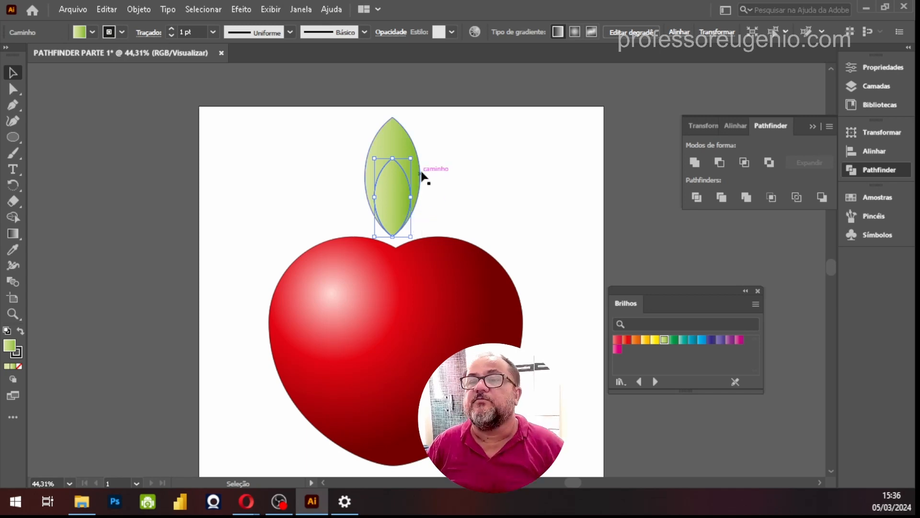
# Rotate the small leaf clockwise about its base point so it leans out to the right of the large leaf, and deselect it
pyautogui.moveTo(411, 153); pyautogui.dragTo(455, 195)
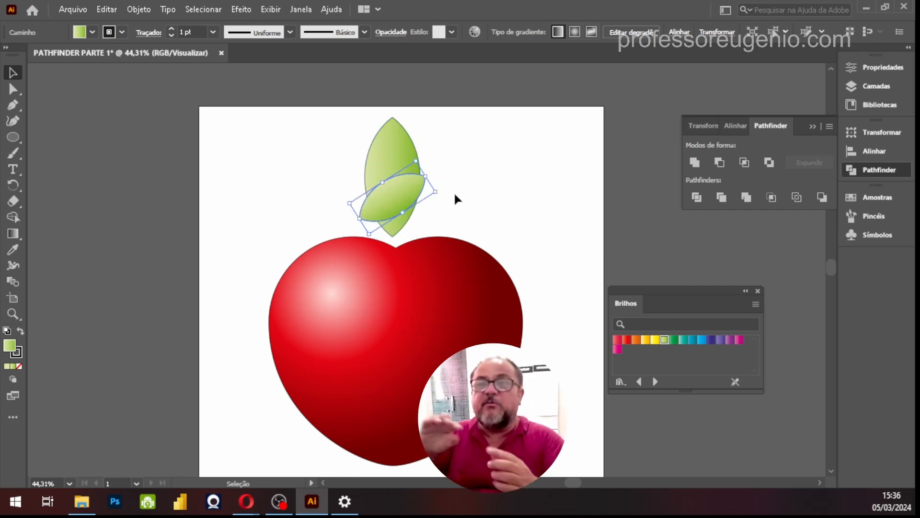
pyautogui.hotkey('ctrl', 'z')
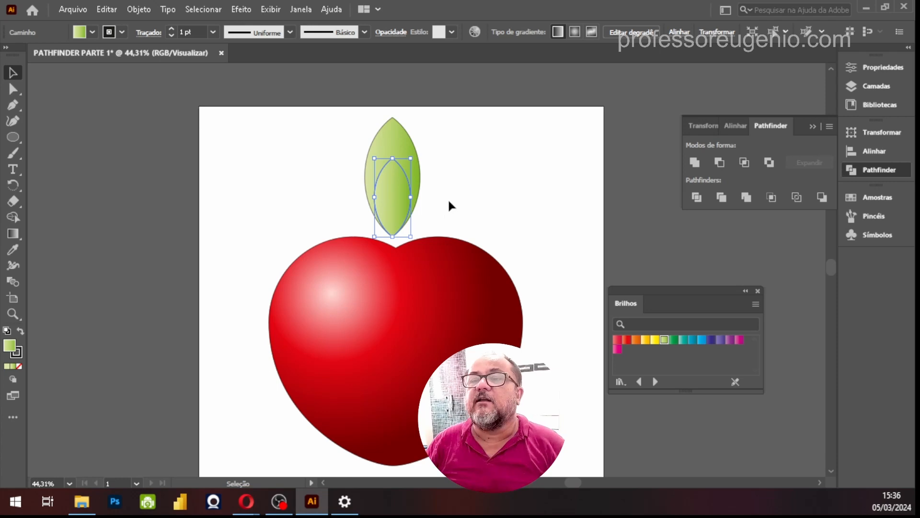
pyautogui.click(393, 237)
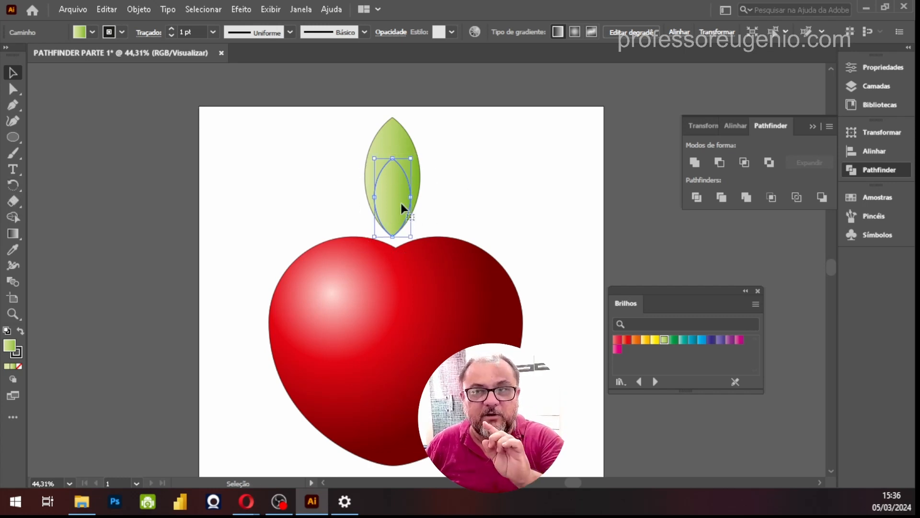
pyautogui.click(15, 191)
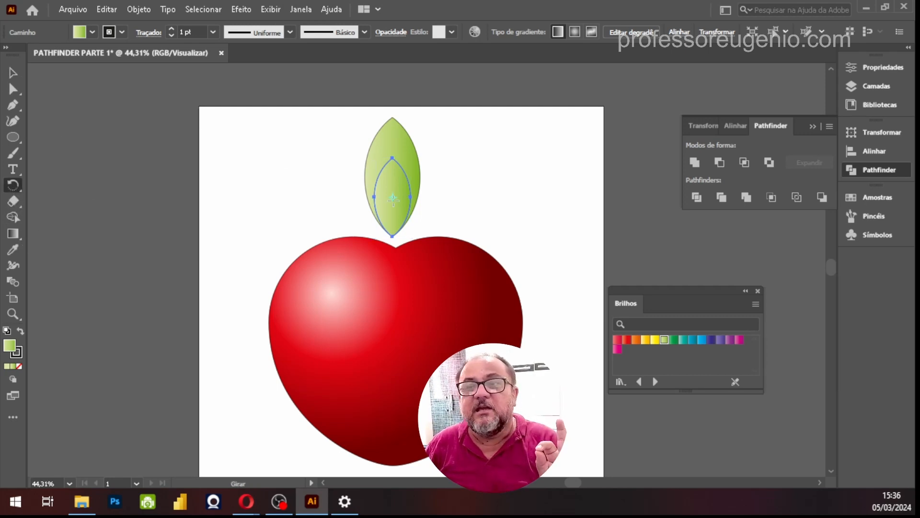
pyautogui.click(392, 237)
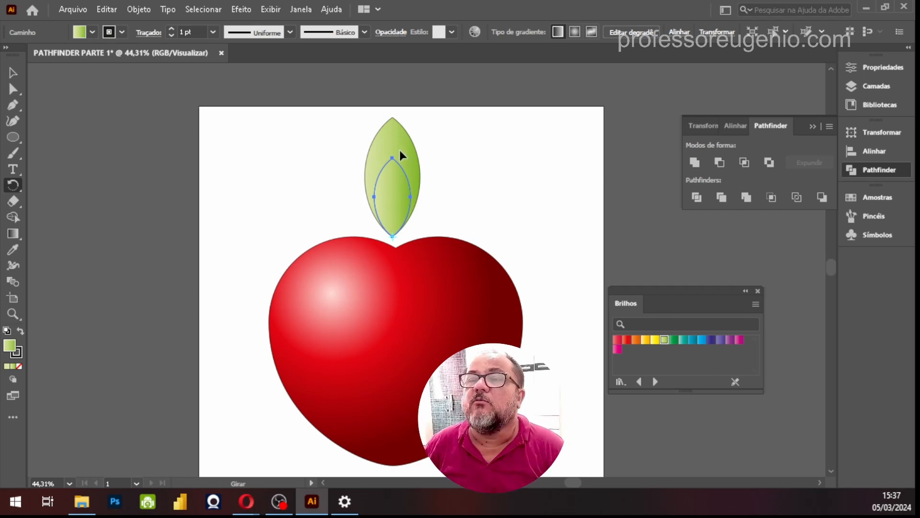
pyautogui.moveTo(400, 155); pyautogui.dragTo(476, 177)
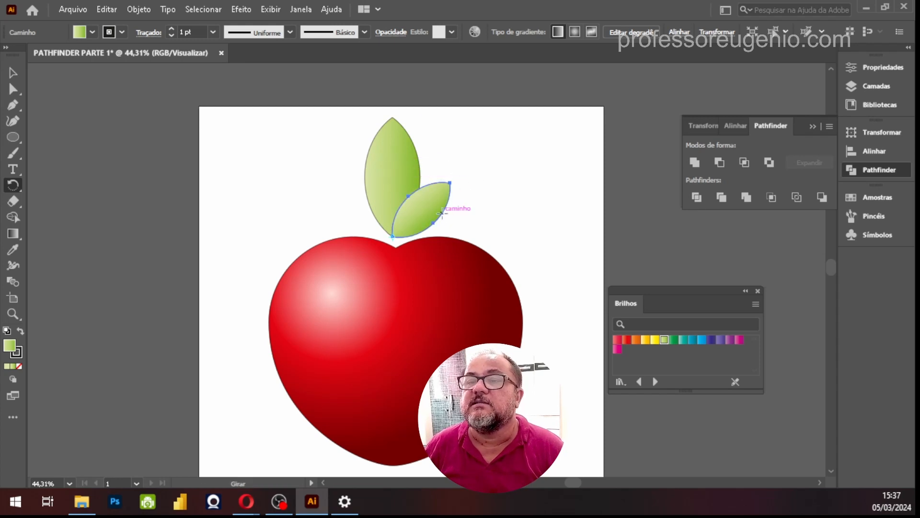
pyautogui.click(13, 72)
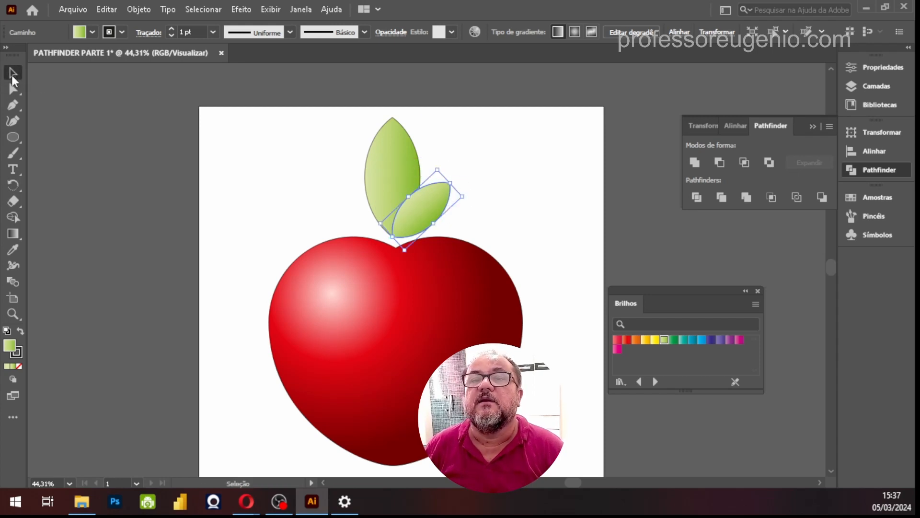
pyautogui.click(561, 180)
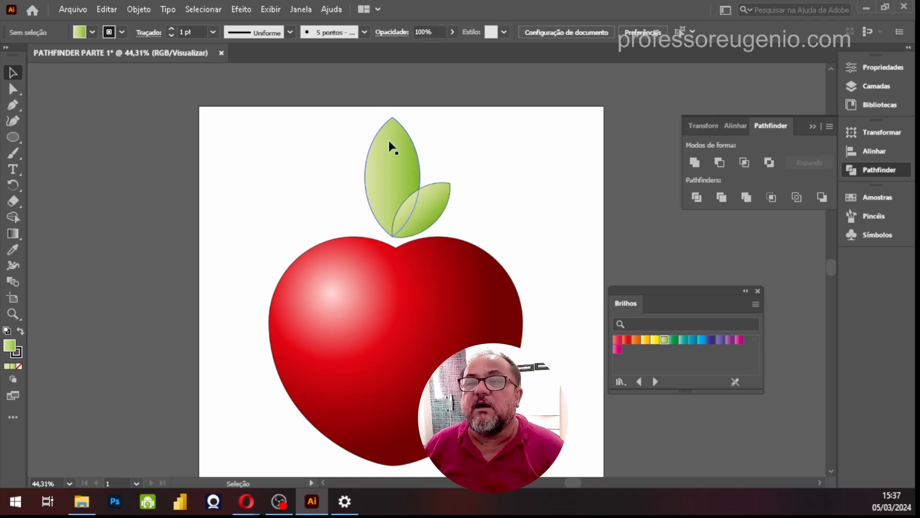
# Rotate the large leaf counterclockwise by about 33.5° around its base point so it leans left, and deselect it
pyautogui.click(396, 153)
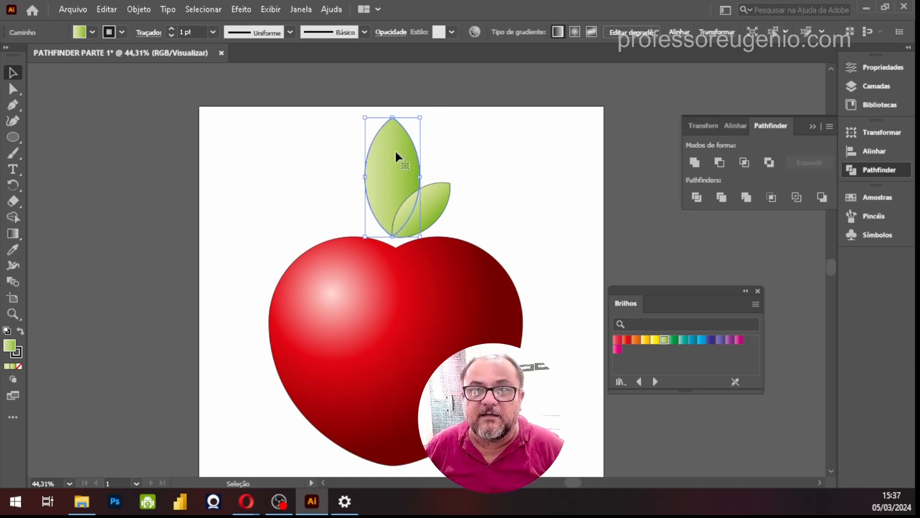
pyautogui.click(16, 188)
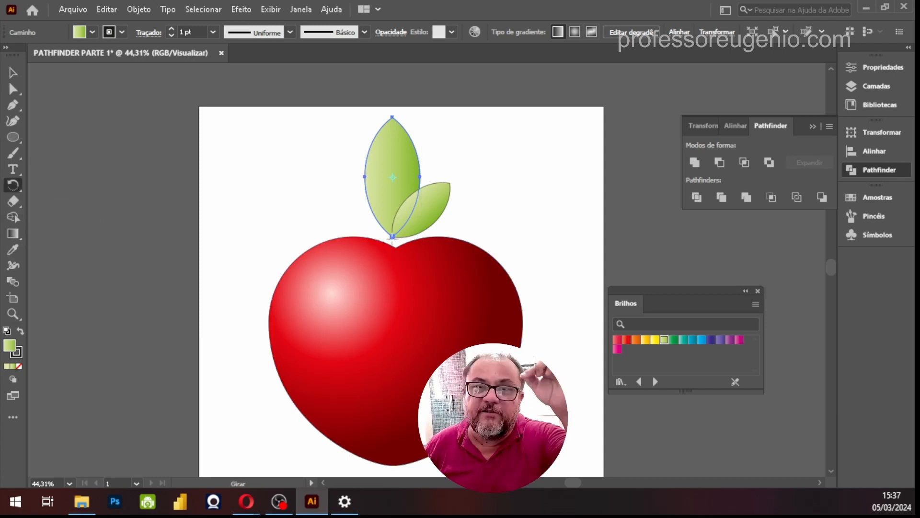
pyautogui.click(392, 236)
pyautogui.moveTo(366, 114); pyautogui.dragTo(301, 140)
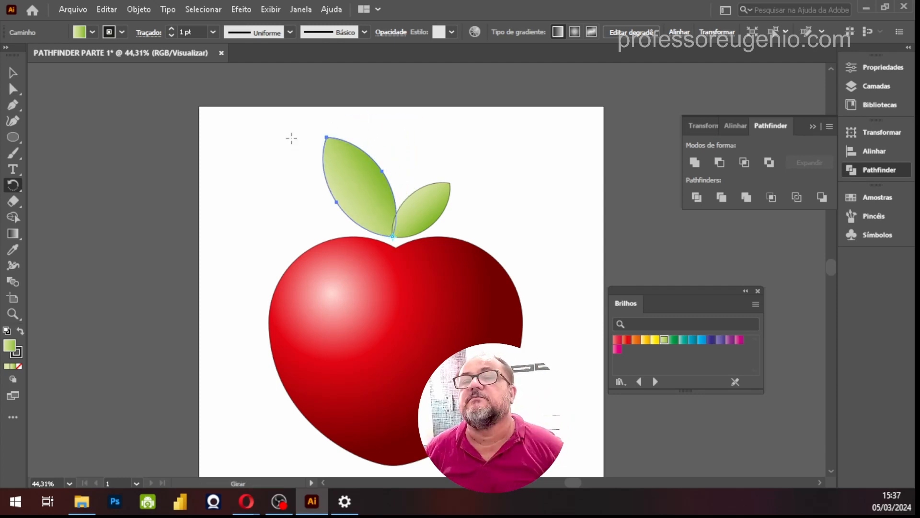
pyautogui.press('Return')
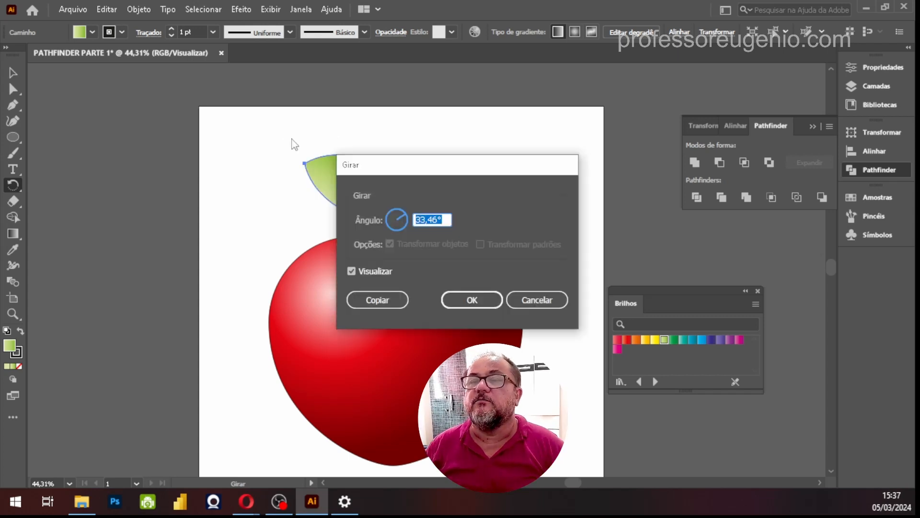
pyautogui.click(550, 301)
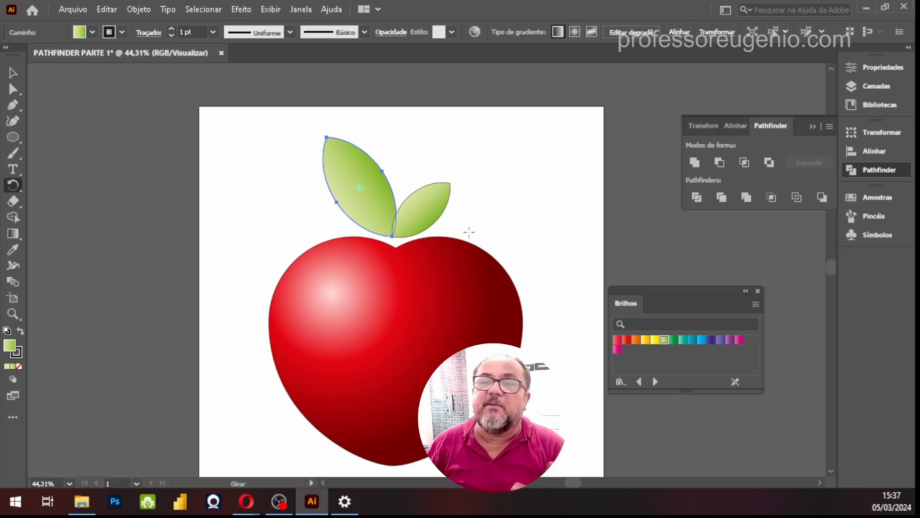
pyautogui.click(12, 72)
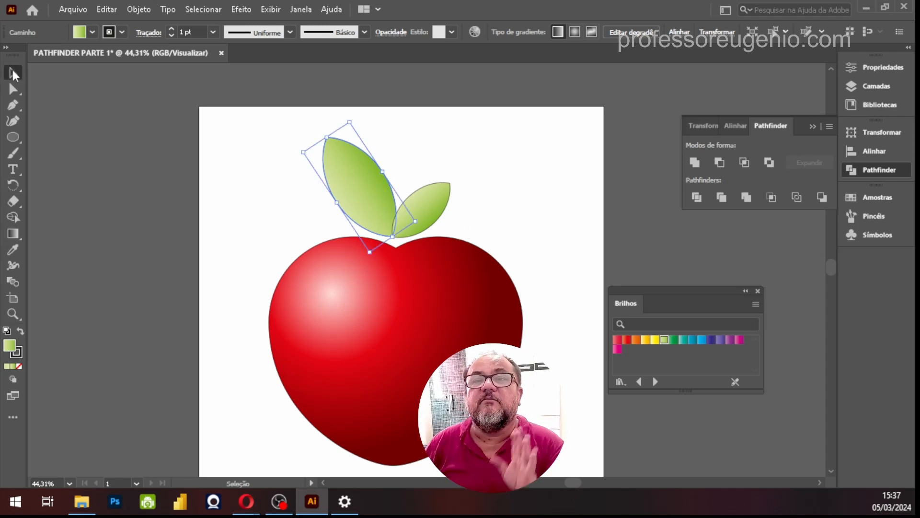
pyautogui.click(452, 127)
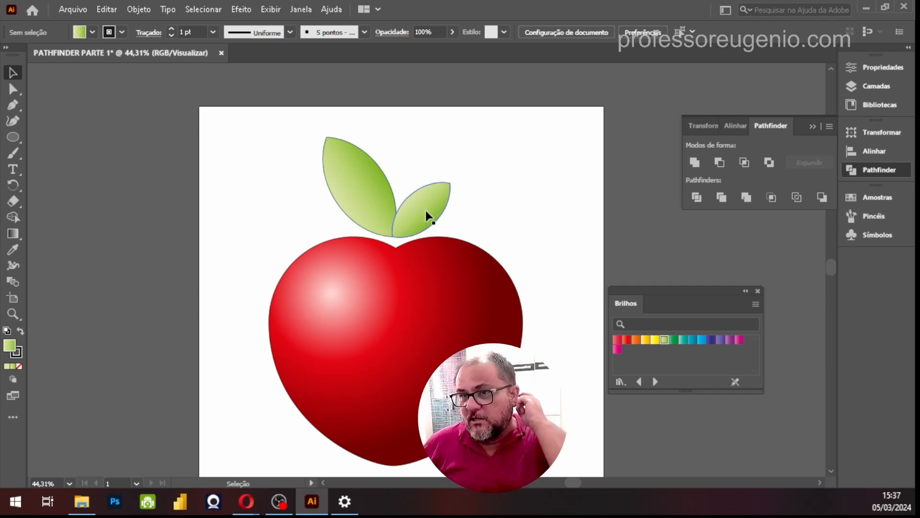
# Rotate a copy of the large leaf clockwise about its base point to stand nearly upright between the other two leaves
pyautogui.click(355, 174)
pyautogui.press('a')
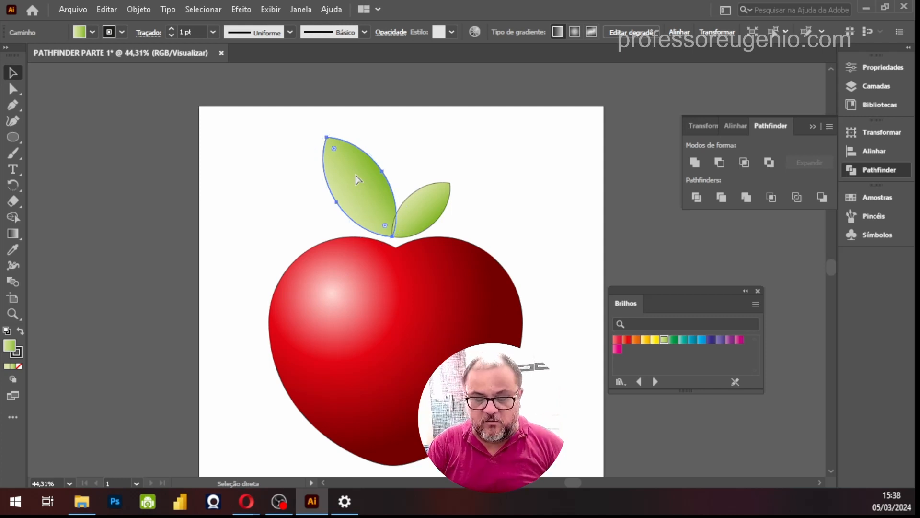
pyautogui.press('v')
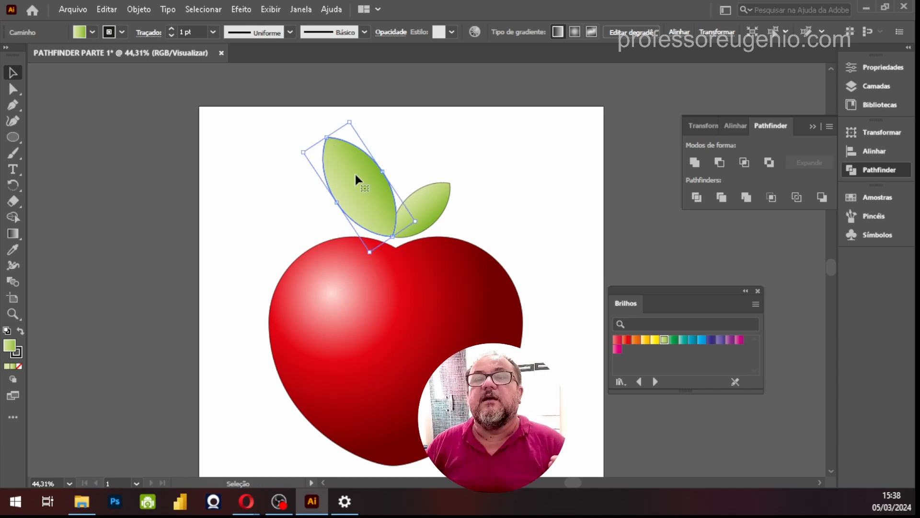
pyautogui.click(13, 187)
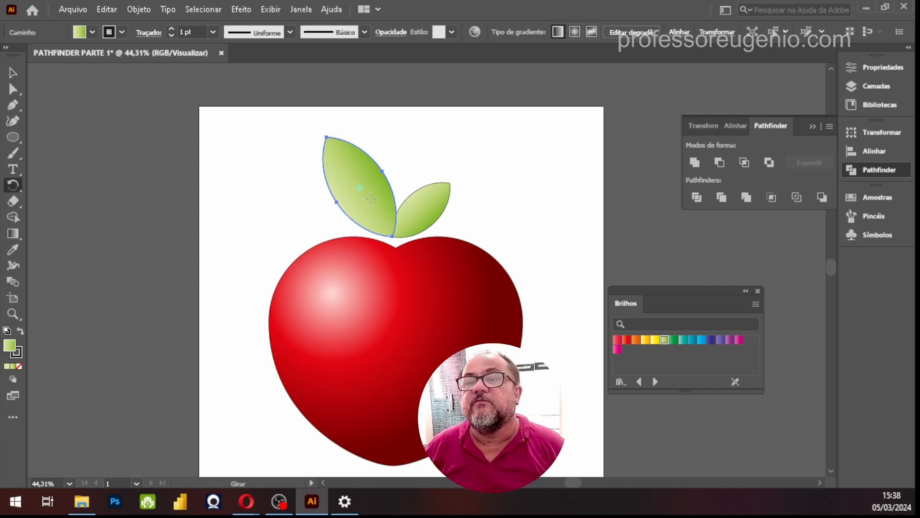
pyautogui.click(392, 235)
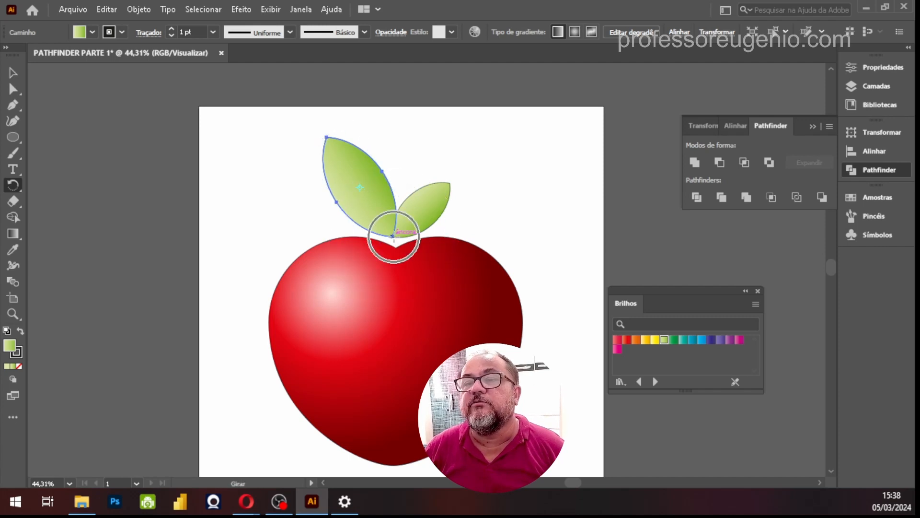
pyautogui.moveTo(343, 127); pyautogui.dragTo(422, 129)
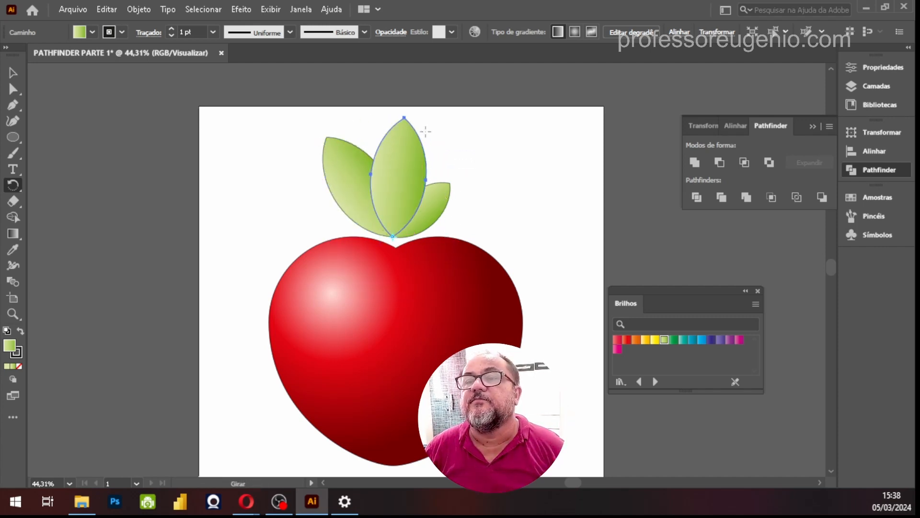
pyautogui.click(13, 73)
pyautogui.click(536, 197)
# Bring the small right leaf in front of the other leaves and deselect it
pyautogui.click(437, 204)
pyautogui.click(523, 214)
pyautogui.click(440, 216)
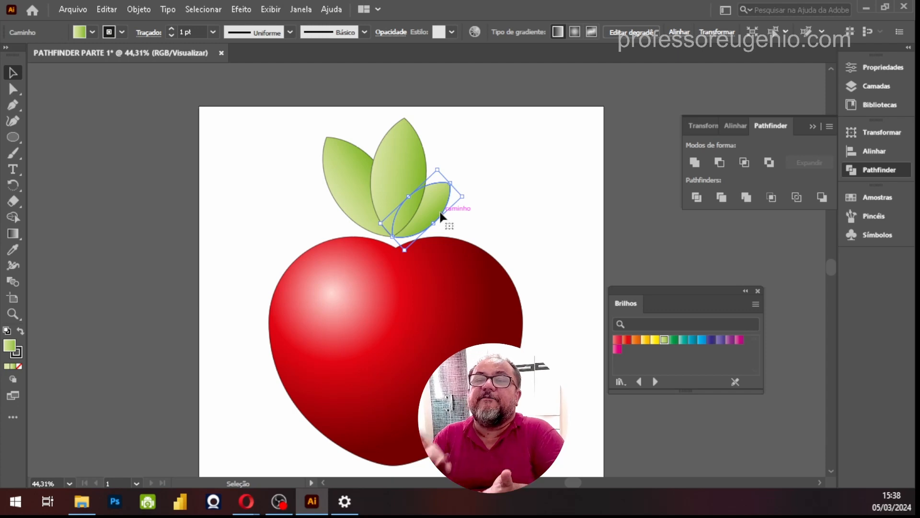
pyautogui.click(495, 215)
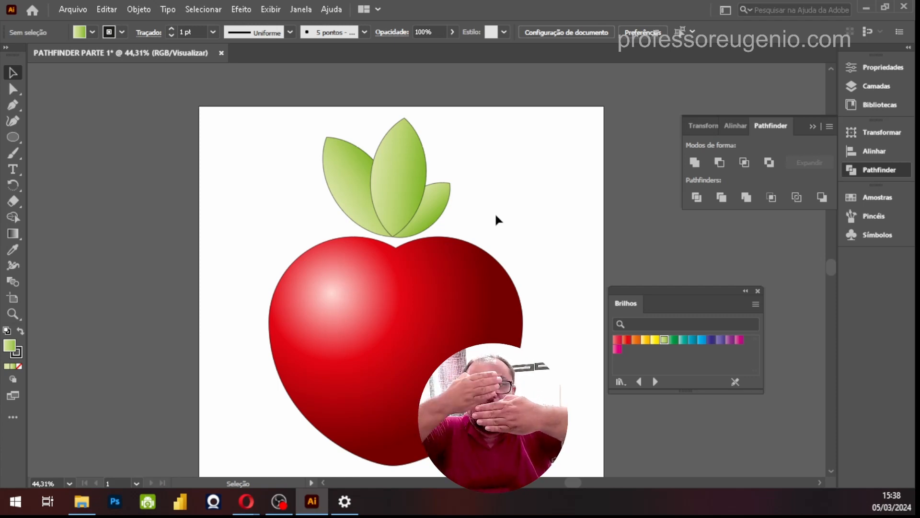
pyautogui.click(436, 200)
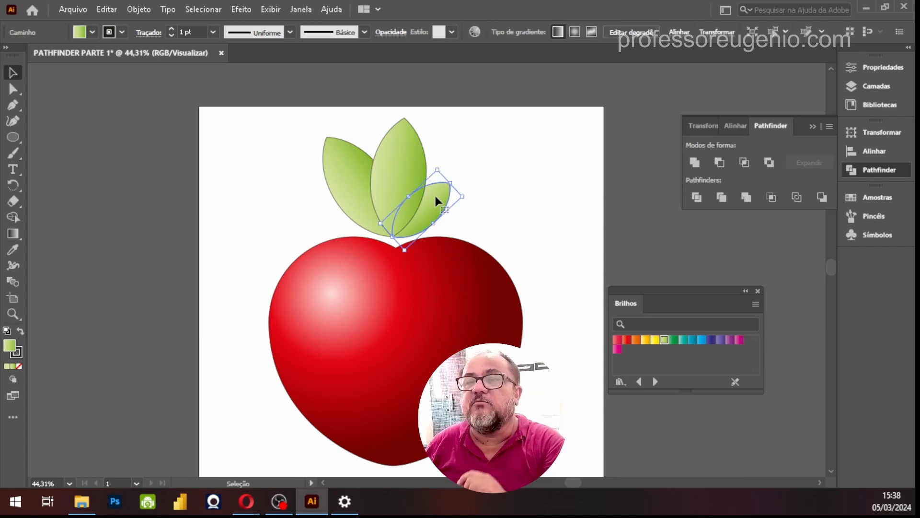
pyautogui.rightClick(436, 196)
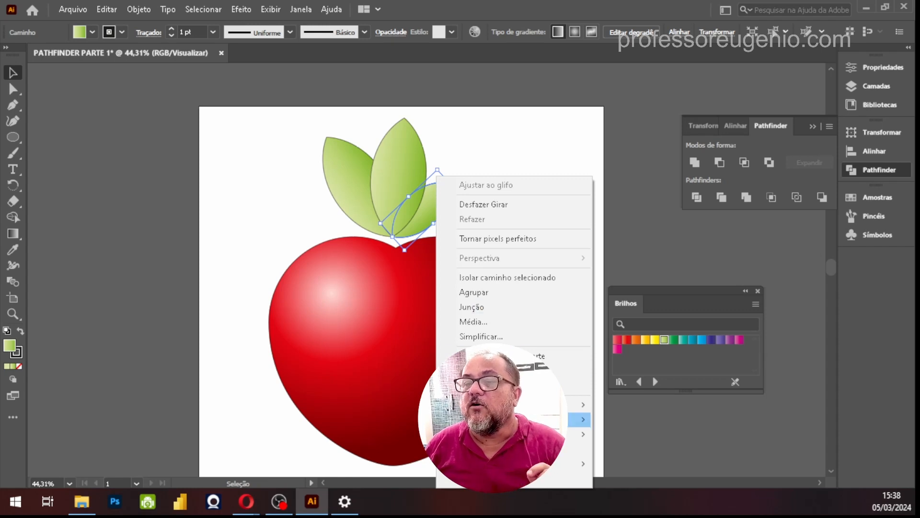
pyautogui.moveTo(580, 420)
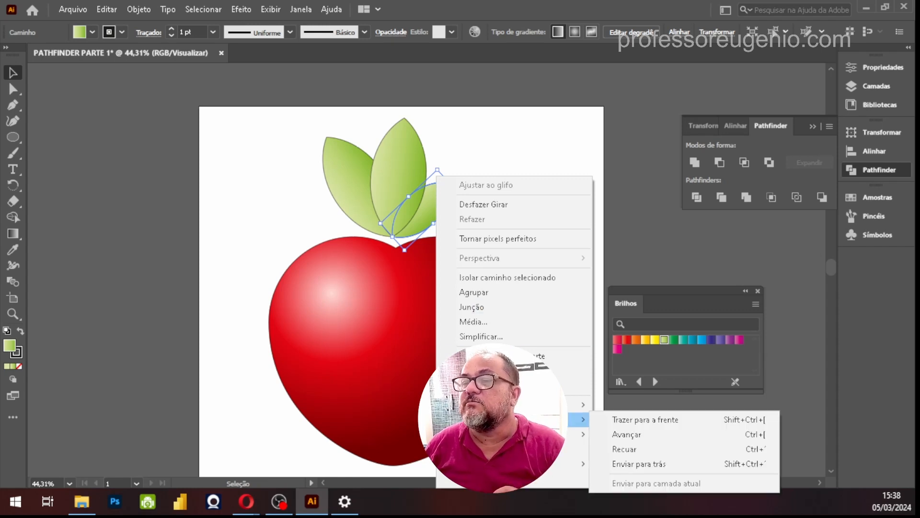
pyautogui.click(661, 420)
pyautogui.click(562, 180)
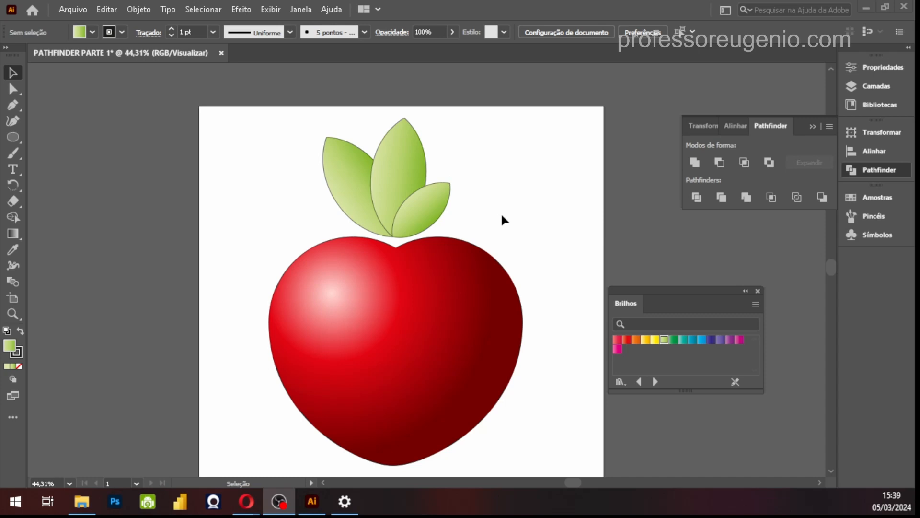
# Draw a small green circle to the right of the leaves and move it onto the heart's upper right edge
pyautogui.click(16, 137)
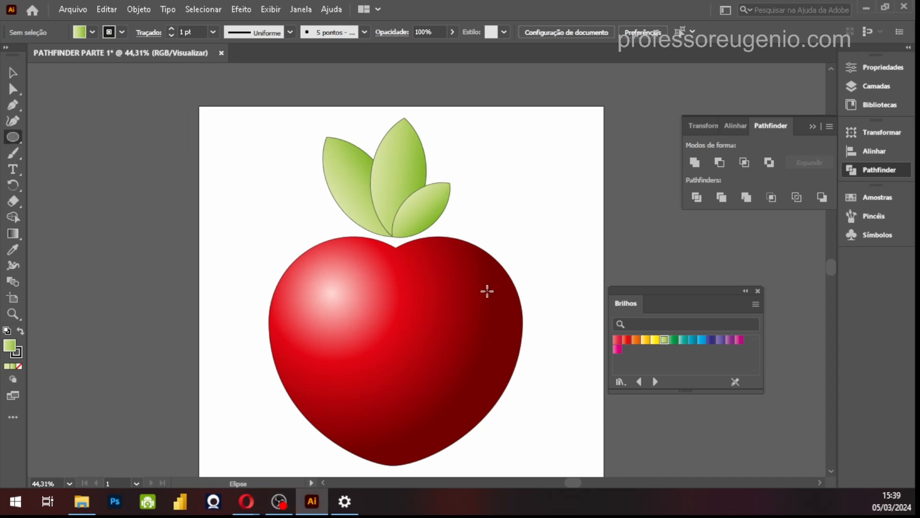
pyautogui.moveTo(499, 188); pyautogui.dragTo(533, 226)
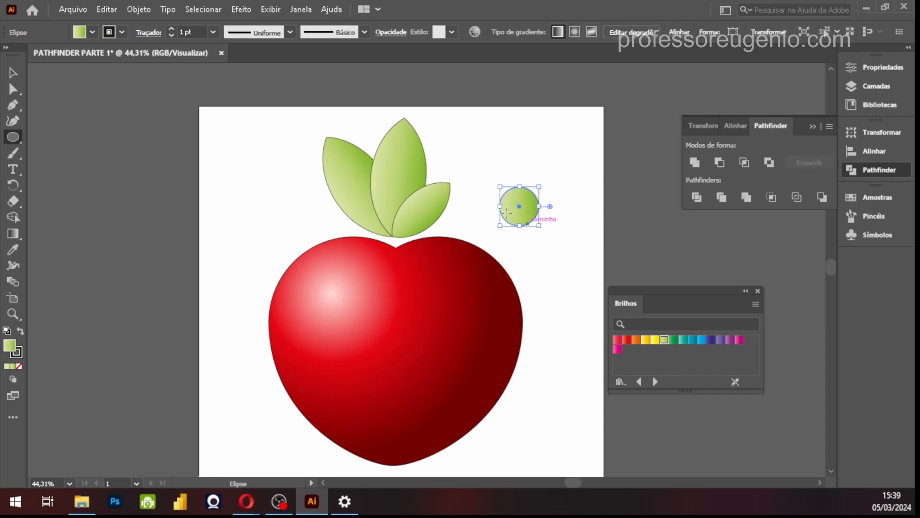
pyautogui.click(13, 73)
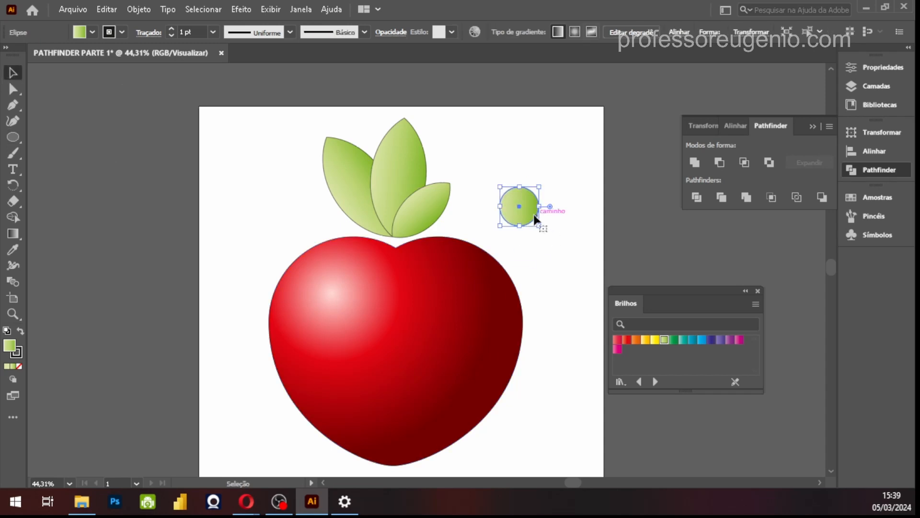
pyautogui.moveTo(529, 218); pyautogui.dragTo(497, 254)
# Place a larger copy of the small circle just below it on the heart, overlapping the first circle
pyautogui.hotkey('ctrl', 'alt')
pyautogui.moveTo(490, 256); pyautogui.dragTo(507, 279)
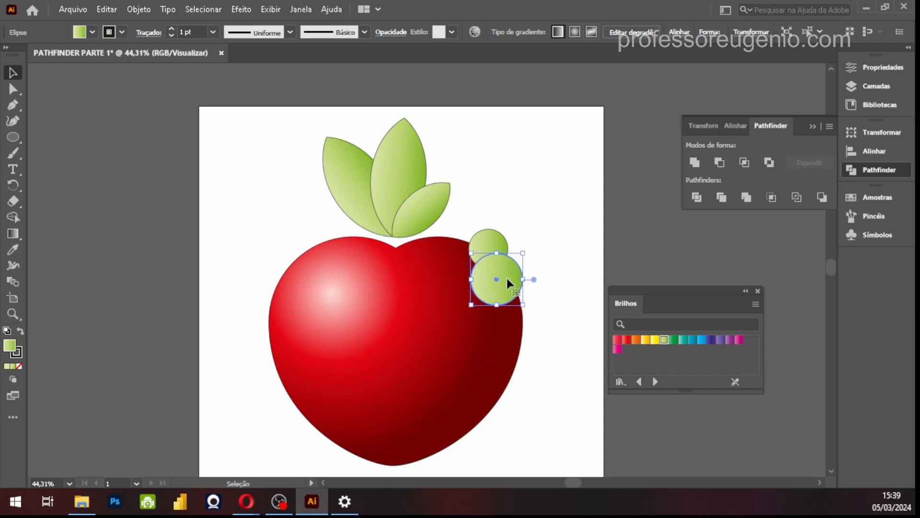
pyautogui.moveTo(507, 279); pyautogui.dragTo(498, 274)
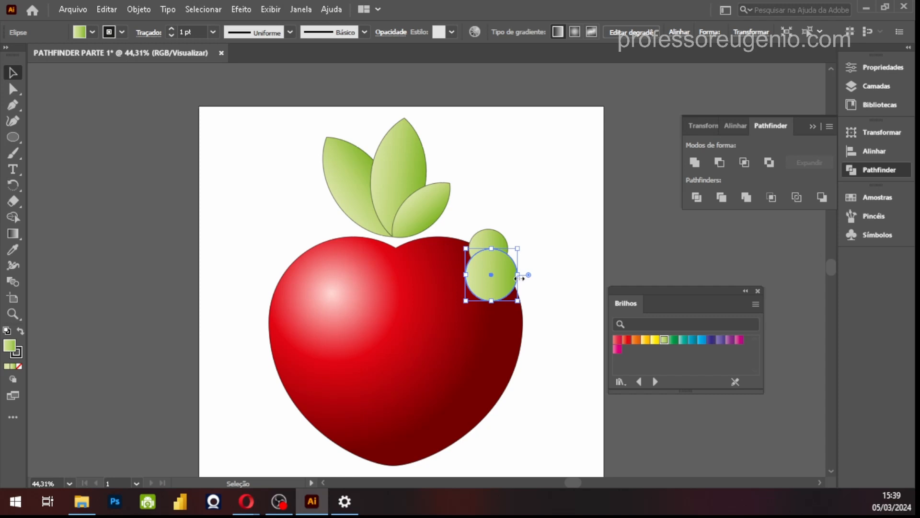
# Place a copy of the small green circle at the lower right of the larger circle, overlapping the heart's edge, and deselect
pyautogui.click(533, 276)
pyautogui.click(491, 237)
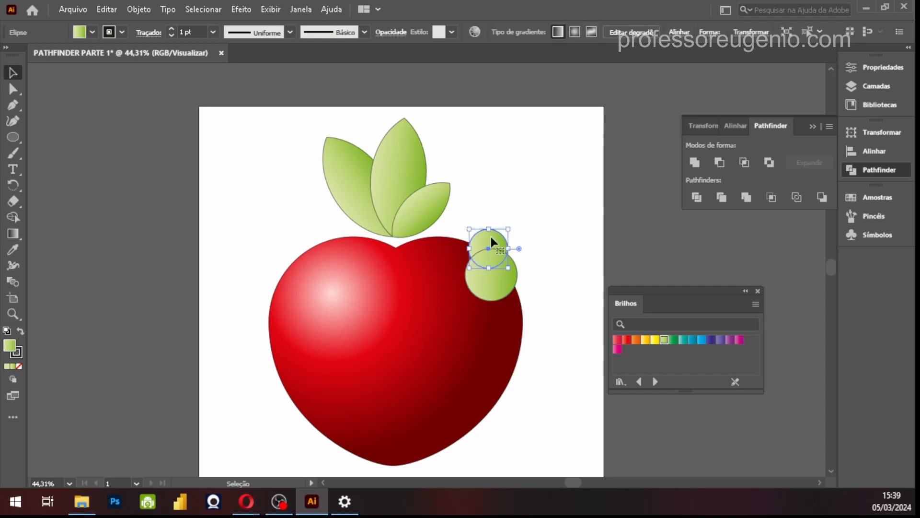
pyautogui.moveTo(491, 237); pyautogui.dragTo(514, 283)
pyautogui.click(566, 330)
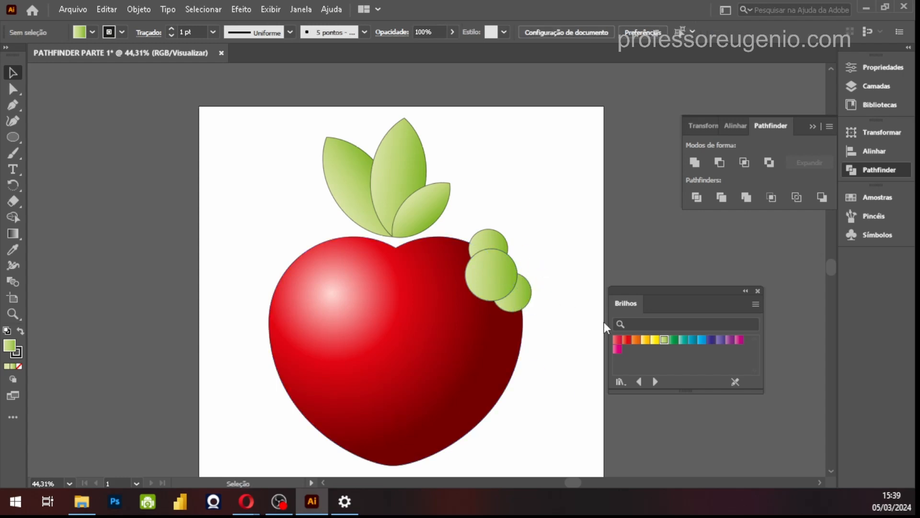
# Unite the three overlapping green circles on the heart's right edge into a single shape with Pathfinder
pyautogui.click(499, 286)
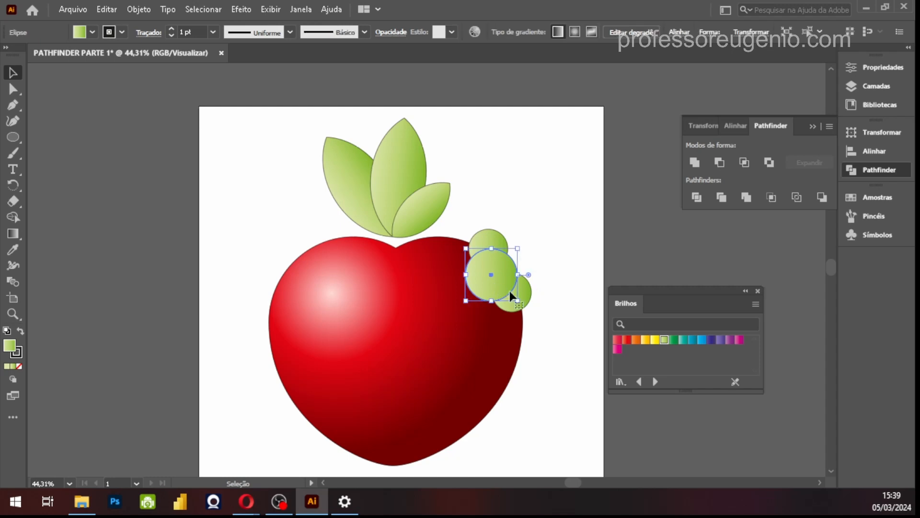
pyautogui.click(554, 307)
pyautogui.click(493, 236)
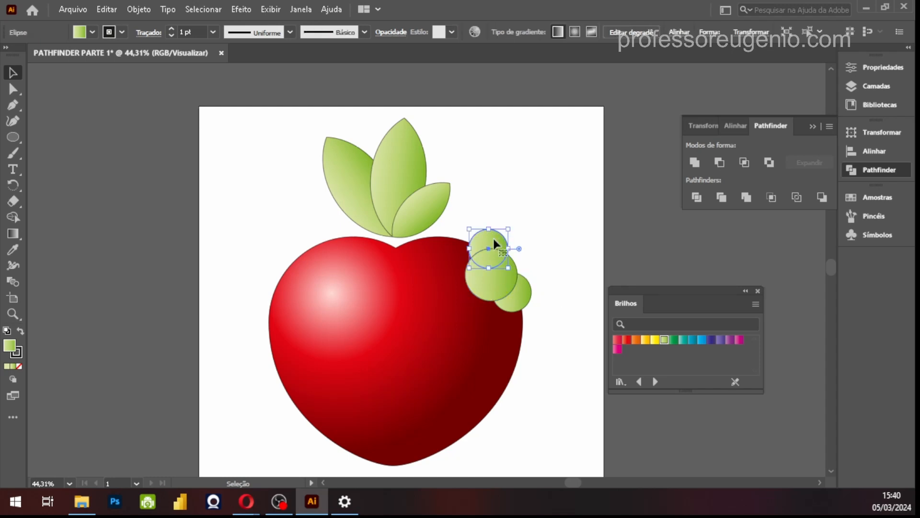
pyautogui.keyDown('shift'); pyautogui.click(493, 293); pyautogui.keyUp('shift')
pyautogui.keyDown('shift'); pyautogui.click(527, 299); pyautogui.keyUp('shift')
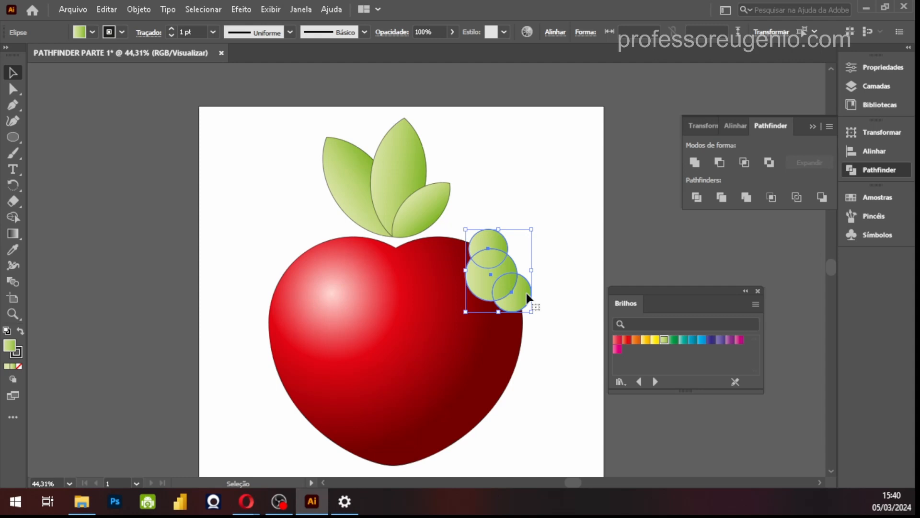
pyautogui.click(695, 163)
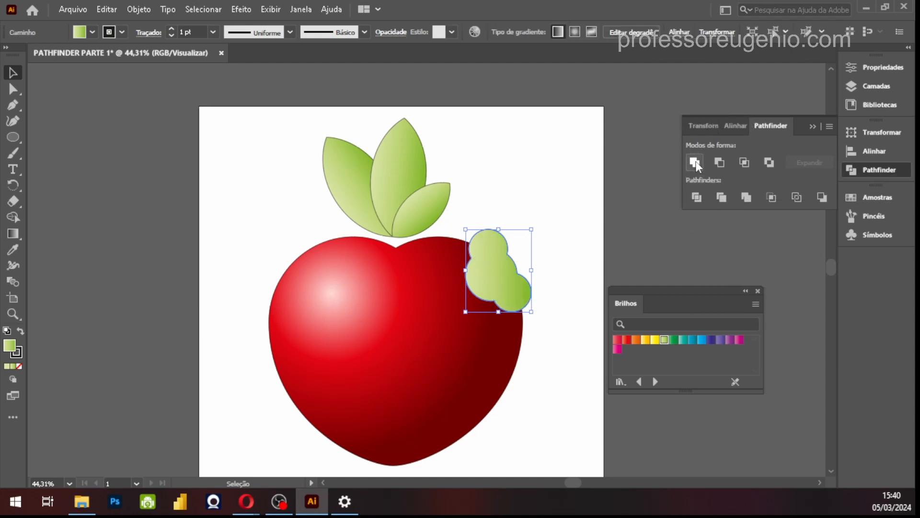
# Shift the united green shape slightly down and left, and subtract it from the heart with Minus Front to form a bite
pyautogui.moveTo(505, 284)
pyautogui.mouseDown()
pyautogui.moveTo(541, 183)
pyautogui.moveTo(547, 230)
pyautogui.moveTo(497, 282)
pyautogui.moveTo(502, 275)
pyautogui.mouseUp()
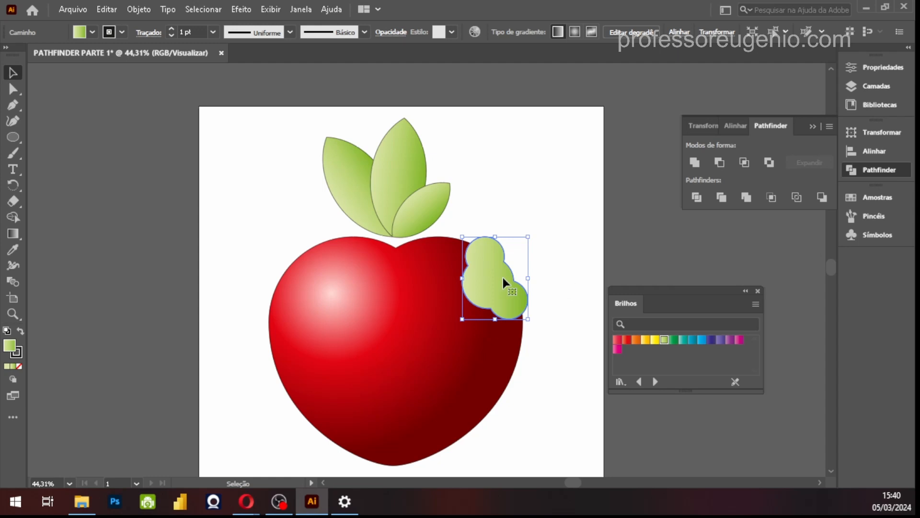
pyautogui.keyDown('shift'); pyautogui.click(379, 342); pyautogui.keyUp('shift')
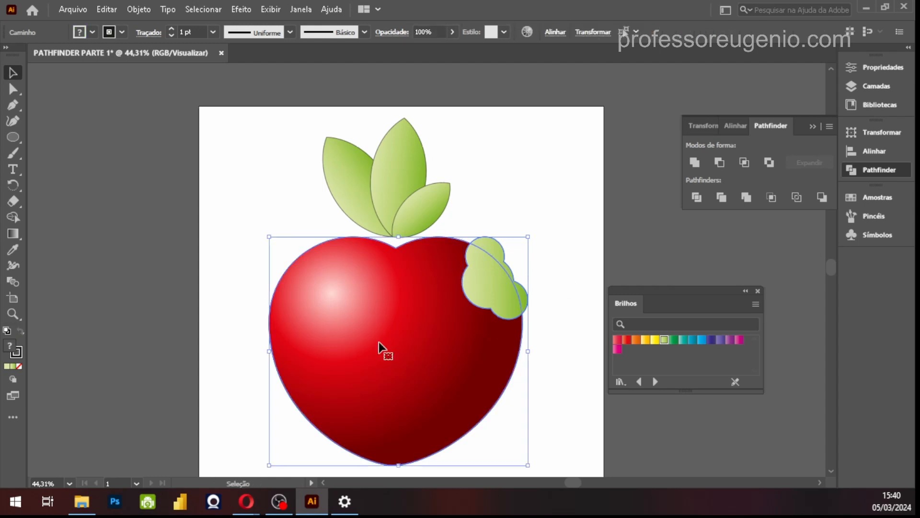
pyautogui.click(721, 161)
pyautogui.click(509, 276)
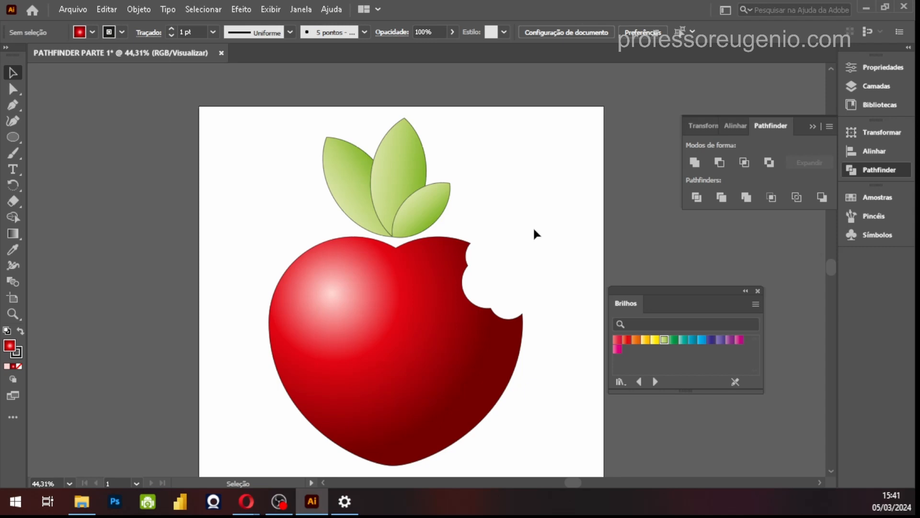
pyautogui.click(13, 138)
pyautogui.moveTo(441, 250); pyautogui.dragTo(483, 292)
pyautogui.click(13, 73)
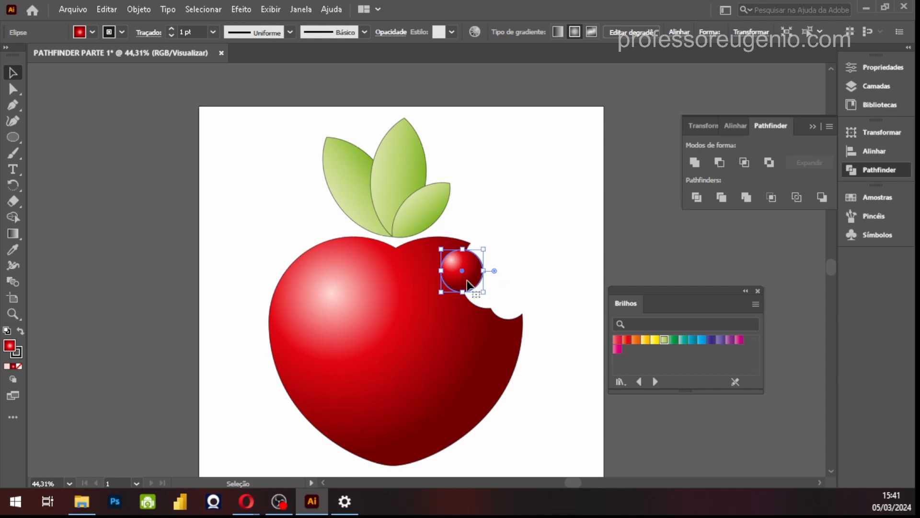
pyautogui.press('Delete')
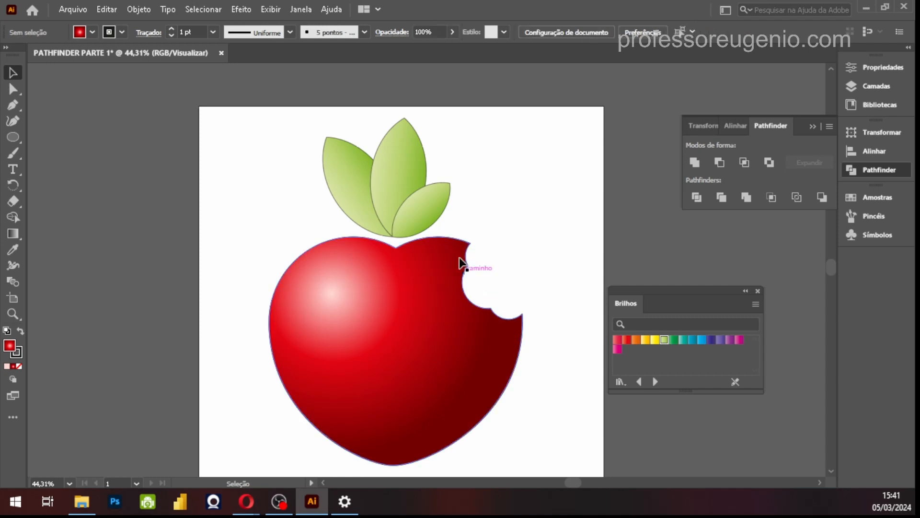
# Draw a closed straight-sided polygon with the Pen tool around the bite, overlapping the heart's inner edge along the cut-out
pyautogui.click(14, 106)
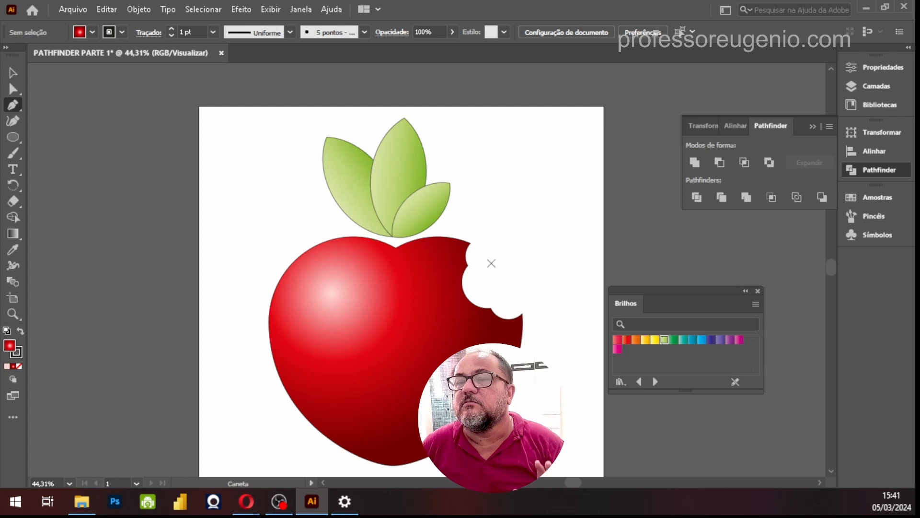
pyautogui.click(475, 237)
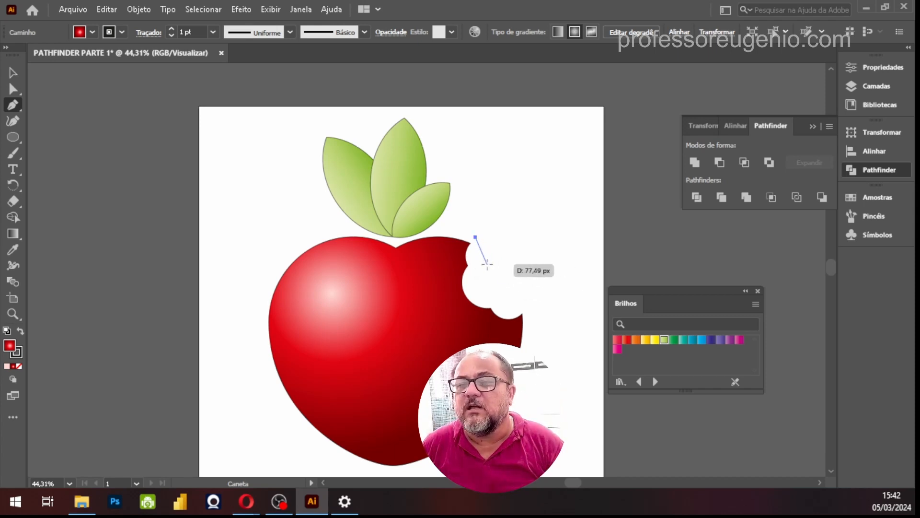
pyautogui.click(494, 268)
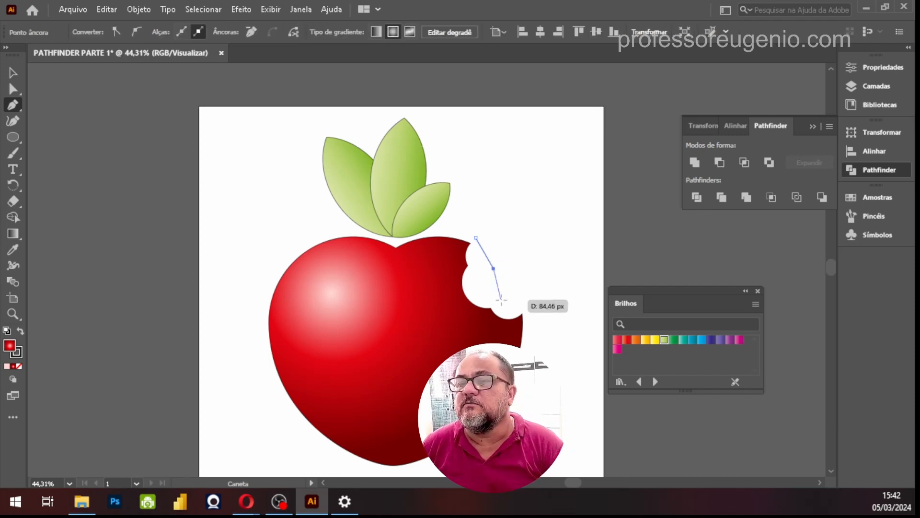
pyautogui.click(526, 312)
pyautogui.click(502, 339)
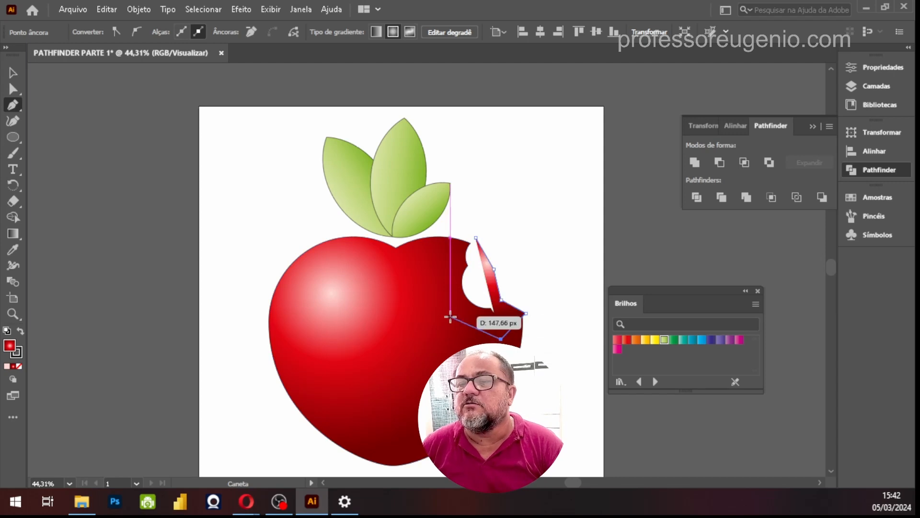
pyautogui.click(451, 317)
pyautogui.click(447, 273)
pyautogui.click(454, 249)
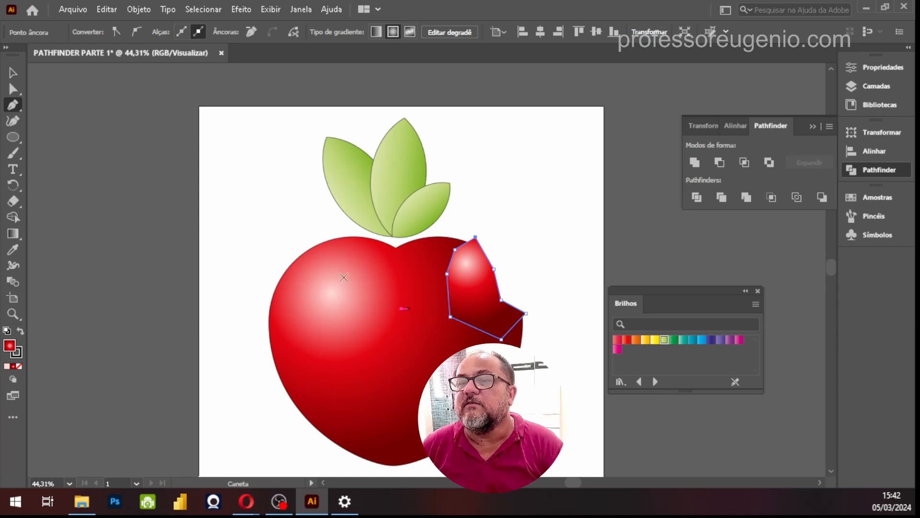
pyautogui.click(12, 72)
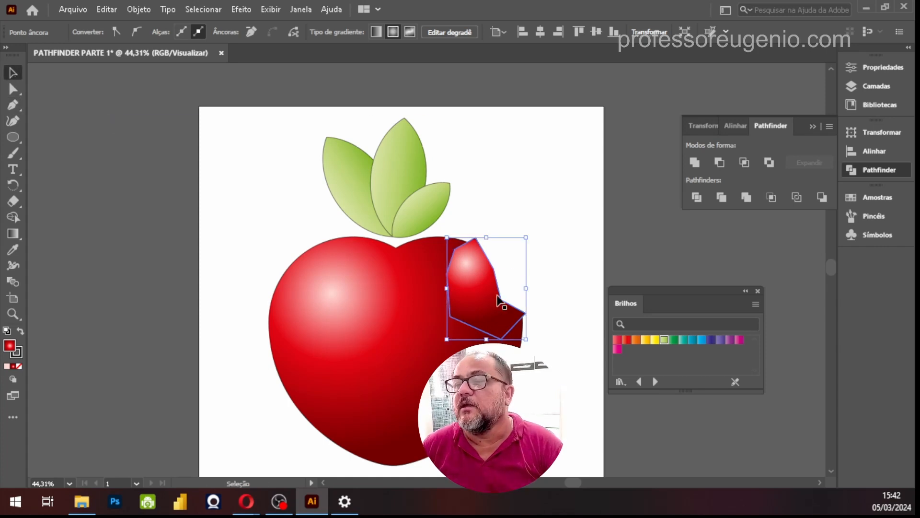
# Move the polygon off the heart to its right and fill it with light peach from the Crianças swatch library
pyautogui.moveTo(490, 283); pyautogui.dragTo(534, 251)
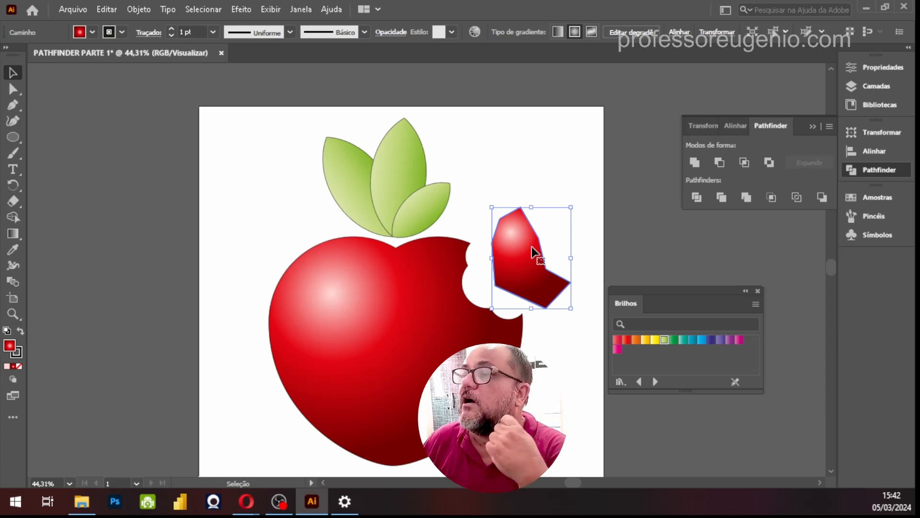
pyautogui.click(864, 199)
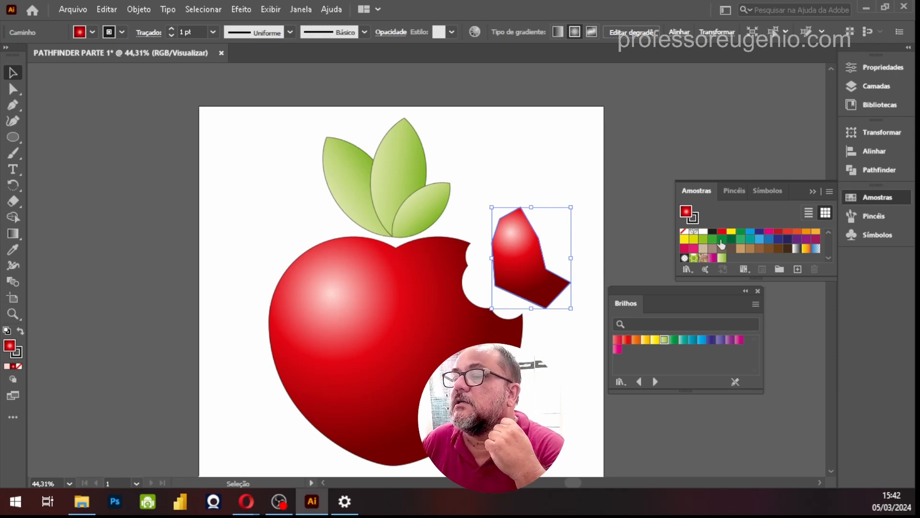
pyautogui.moveTo(697, 297); pyautogui.dragTo(807, 324)
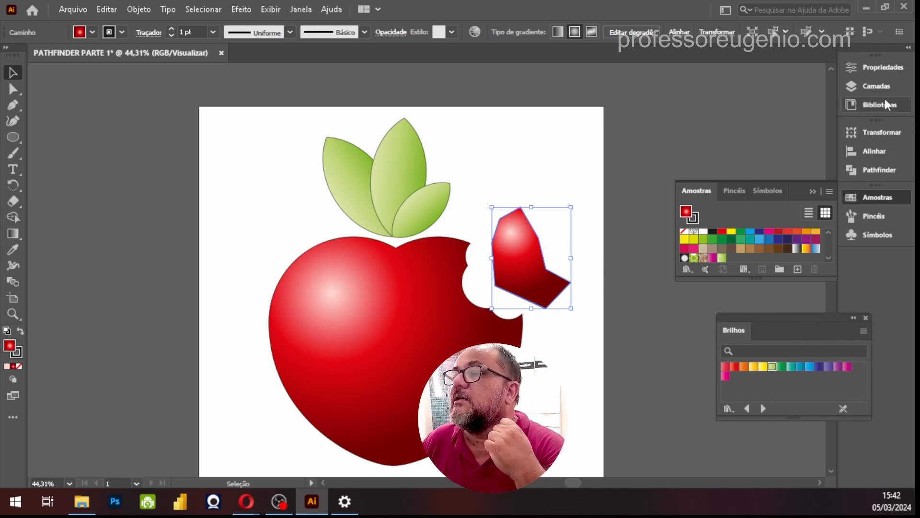
pyautogui.click(687, 270)
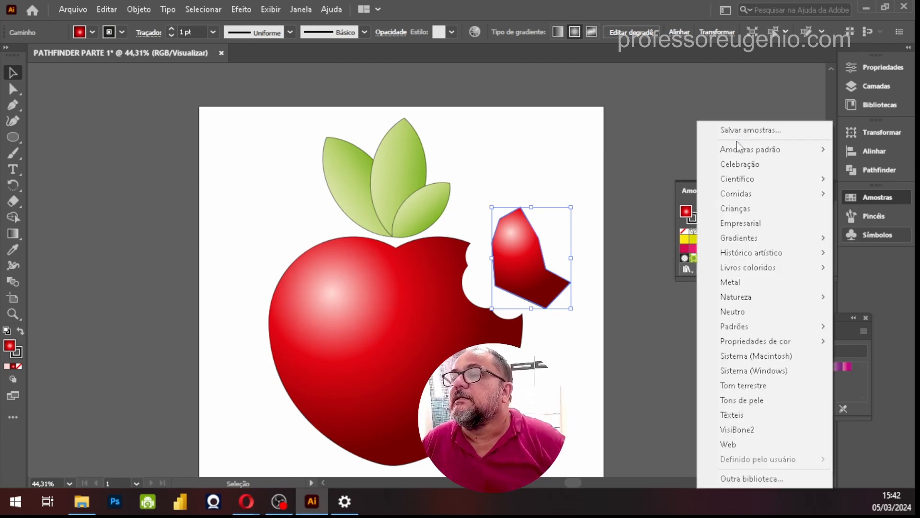
pyautogui.moveTo(745, 242)
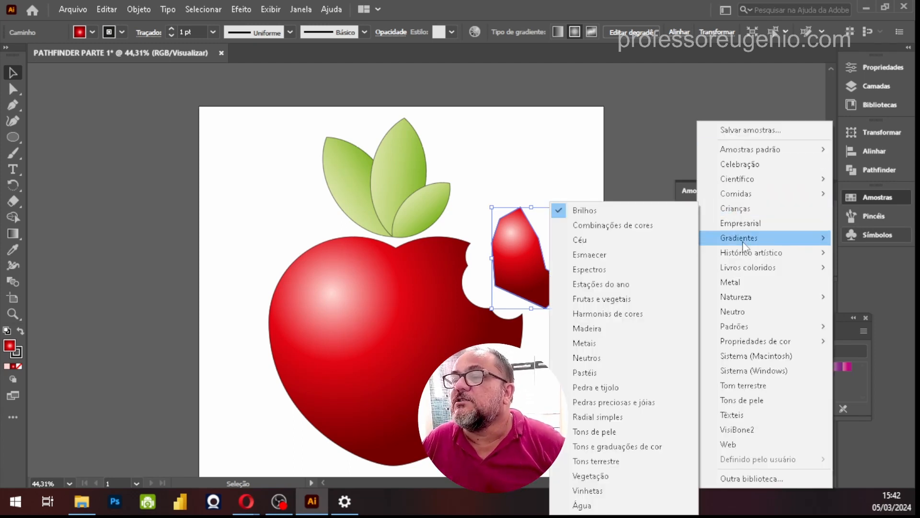
pyautogui.click(739, 209)
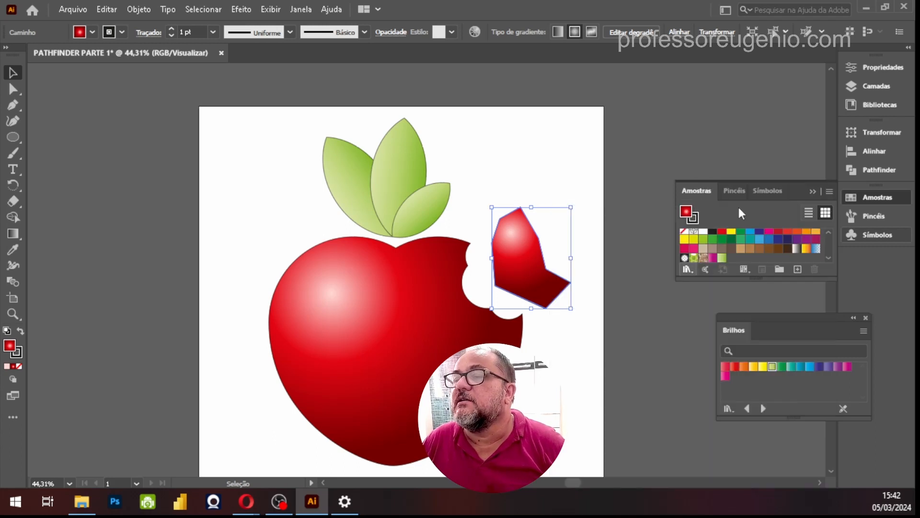
pyautogui.click(754, 367)
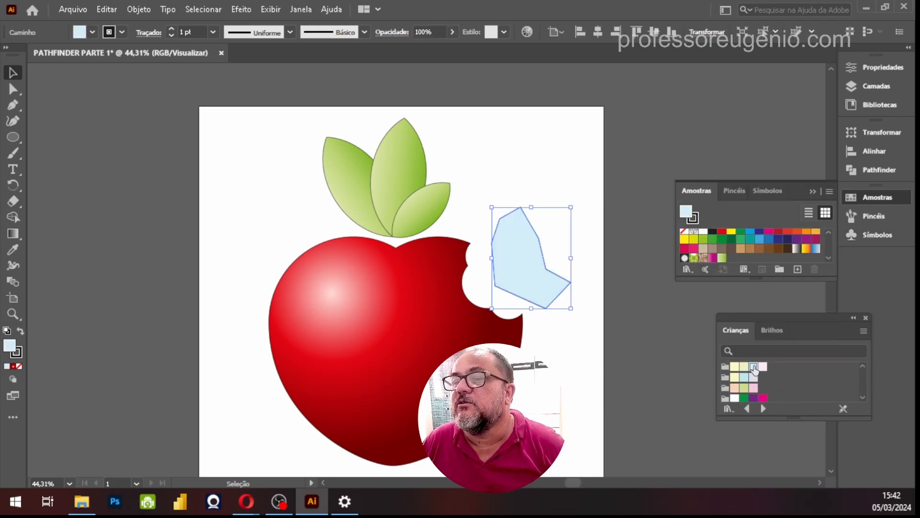
pyautogui.click(736, 378)
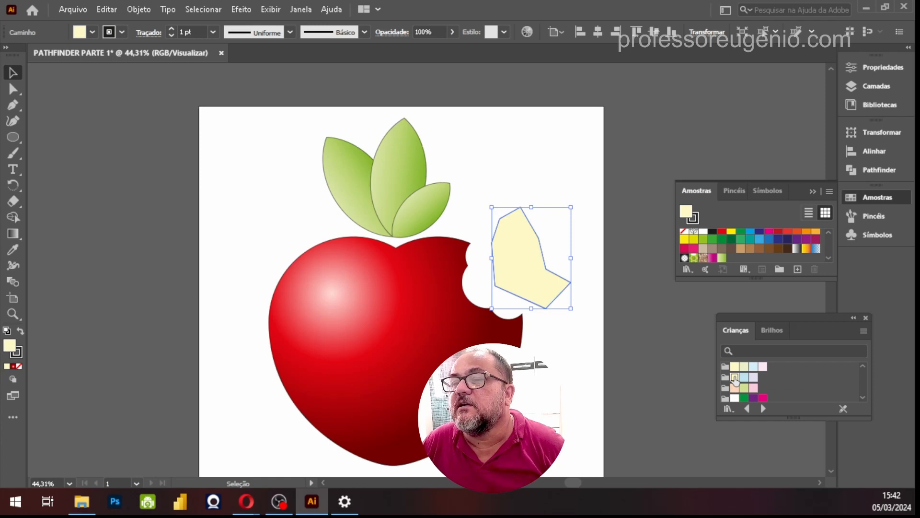
pyautogui.click(735, 388)
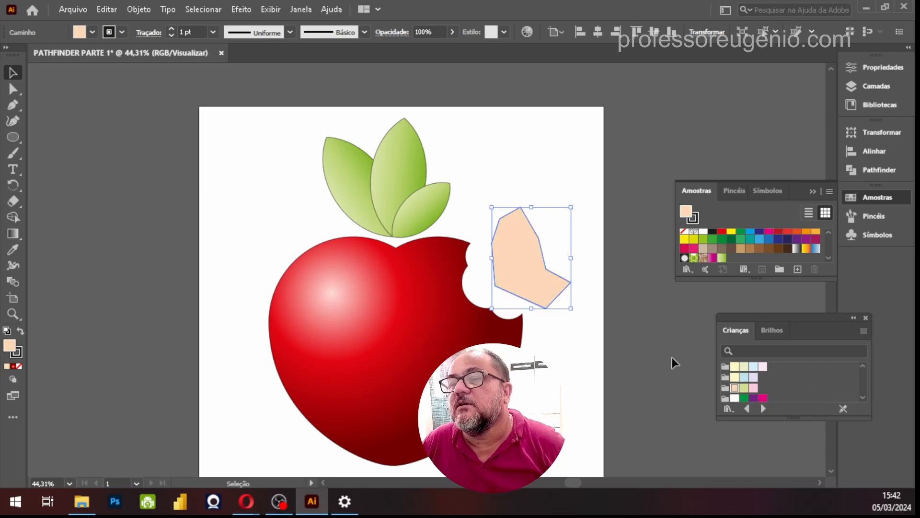
# Move the peach polygon over the bite, send it to the back behind the heart, and deselect it
pyautogui.moveTo(525, 256); pyautogui.dragTo(477, 294)
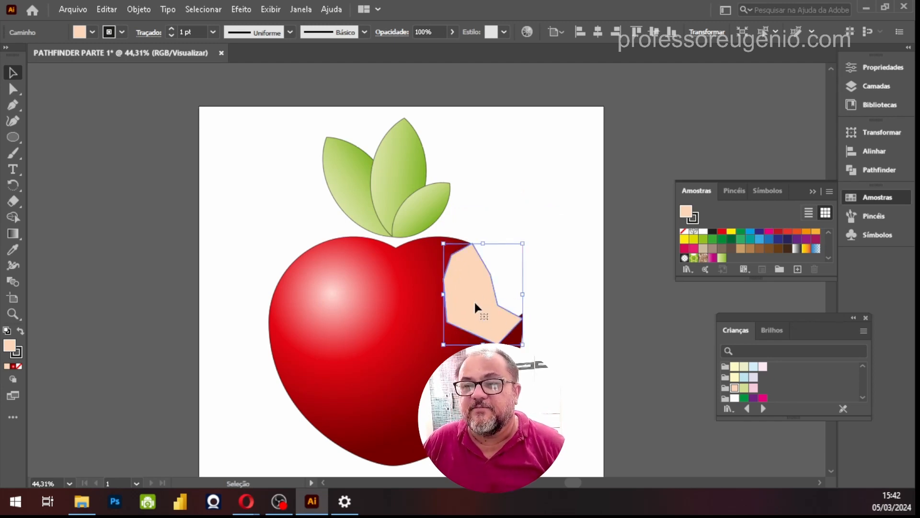
pyautogui.rightClick(474, 301)
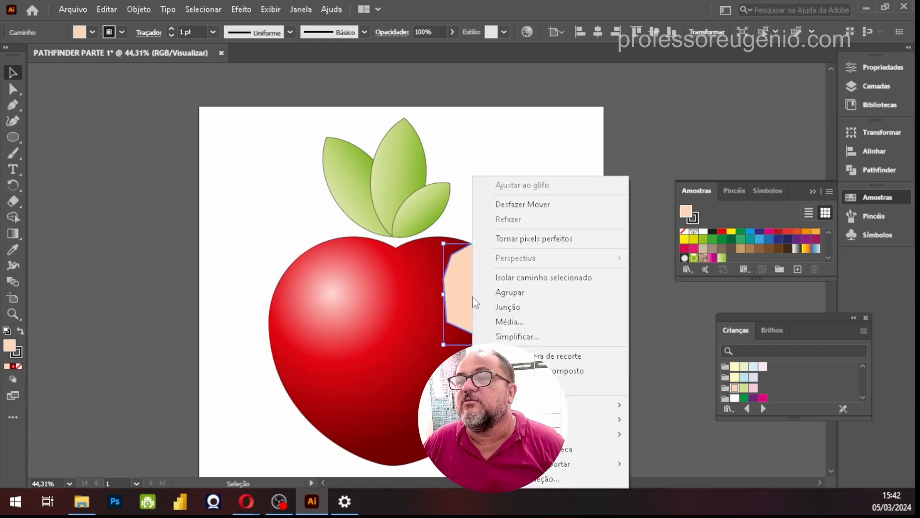
pyautogui.moveTo(601, 422)
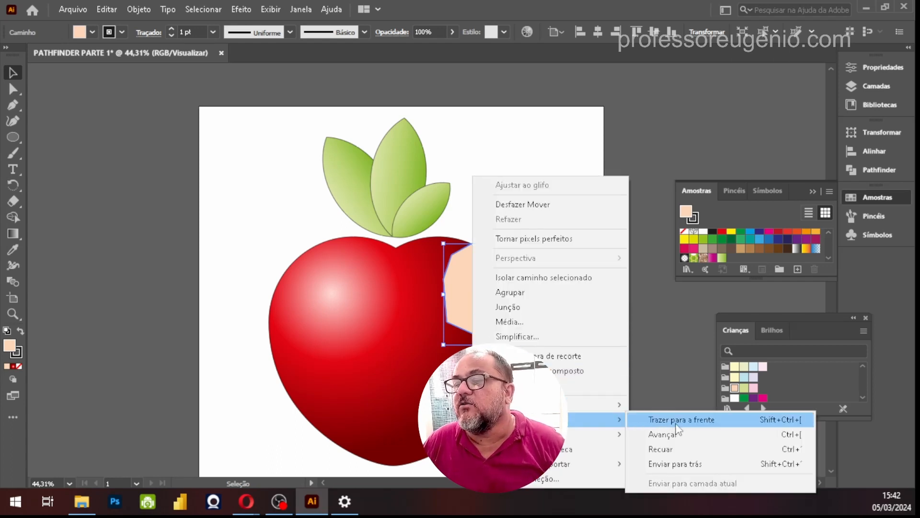
pyautogui.click(686, 465)
pyautogui.click(613, 309)
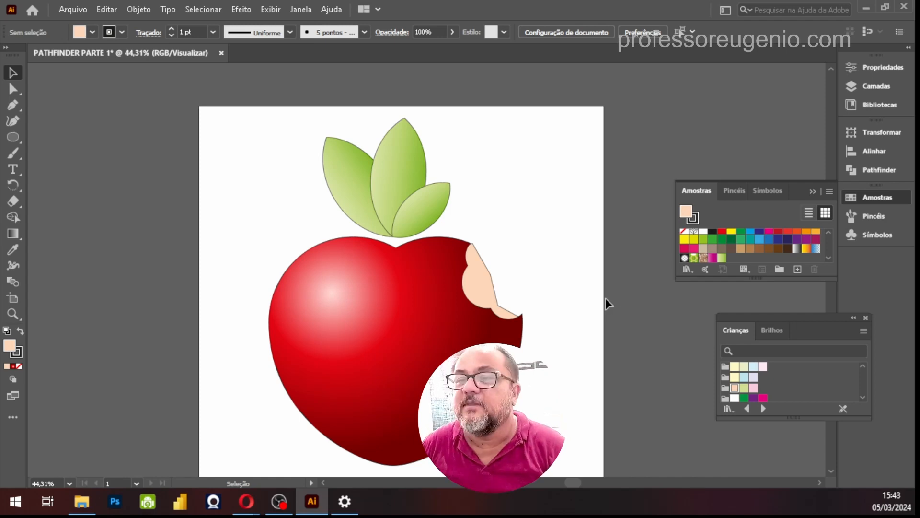
# Move the peach polygon's top anchor point slightly left onto the heart's upper corner at the bite using Direct Selection
pyautogui.press('z')
pyautogui.keyDown('alt'); pyautogui.click(570, 217); pyautogui.keyUp('alt')
pyautogui.moveTo(477, 335); pyautogui.dragTo(677, 174)
pyautogui.moveTo(447, 349); pyautogui.dragTo(446, 265)
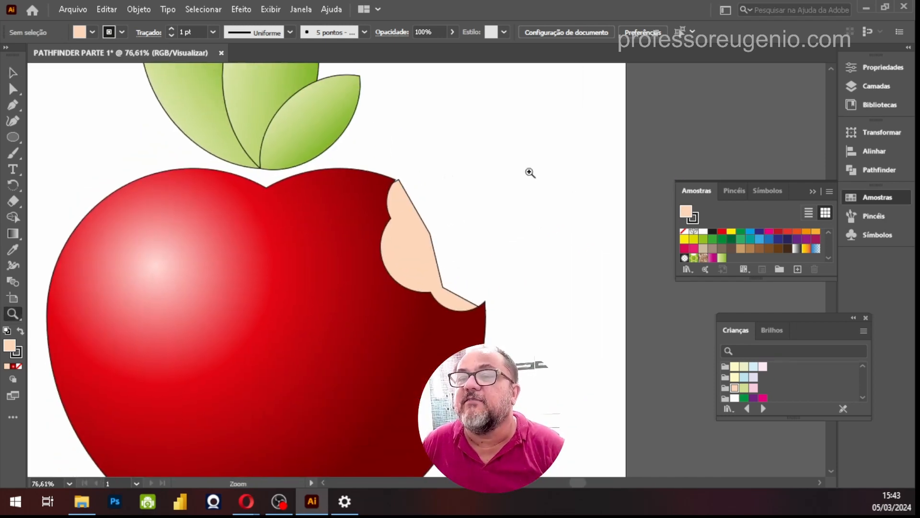
pyautogui.moveTo(519, 380); pyautogui.dragTo(489, 243)
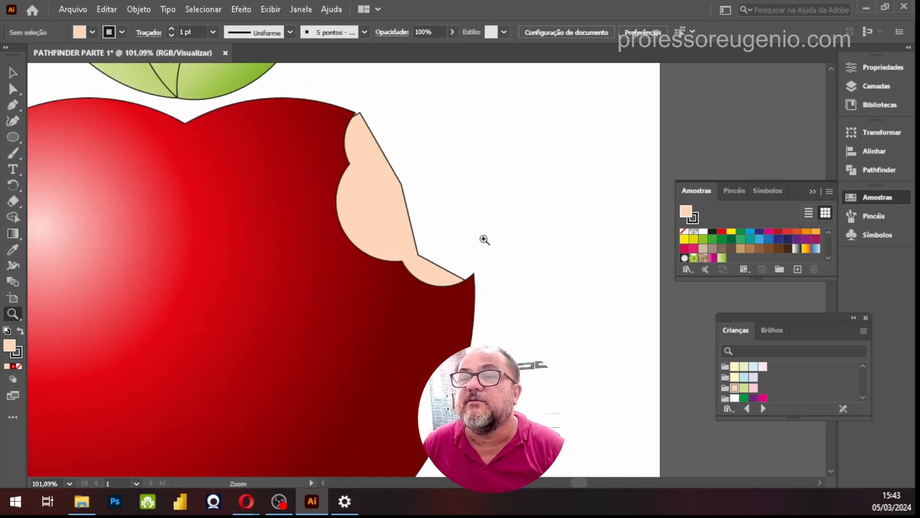
pyautogui.moveTo(372, 189); pyautogui.dragTo(412, 240)
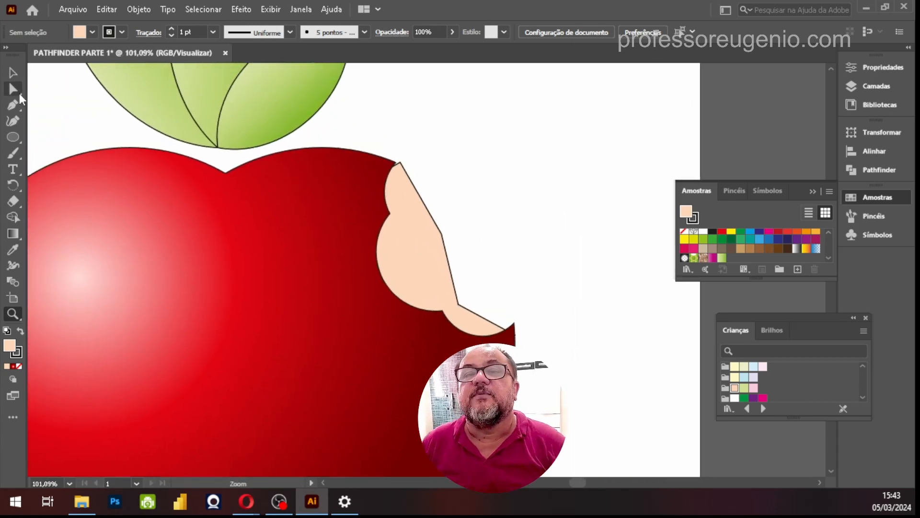
pyautogui.click(11, 91)
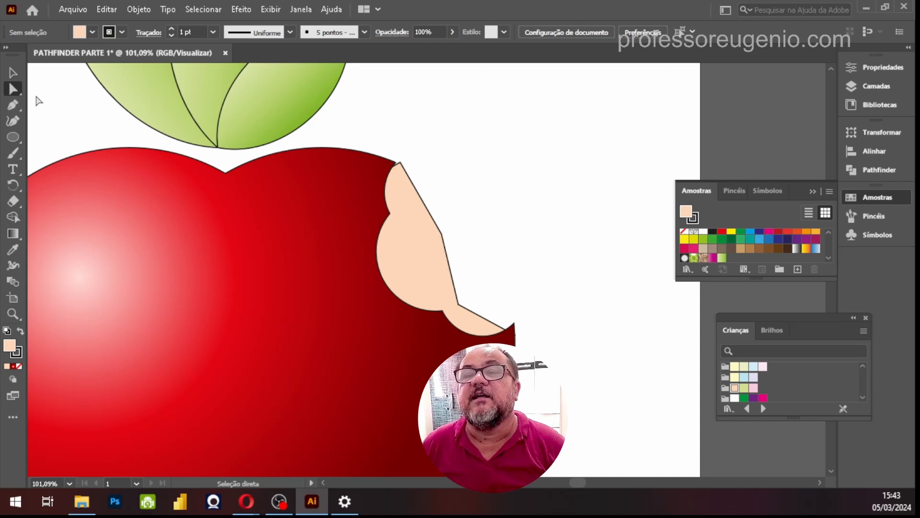
pyautogui.click(436, 231)
pyautogui.moveTo(400, 163); pyautogui.dragTo(394, 163)
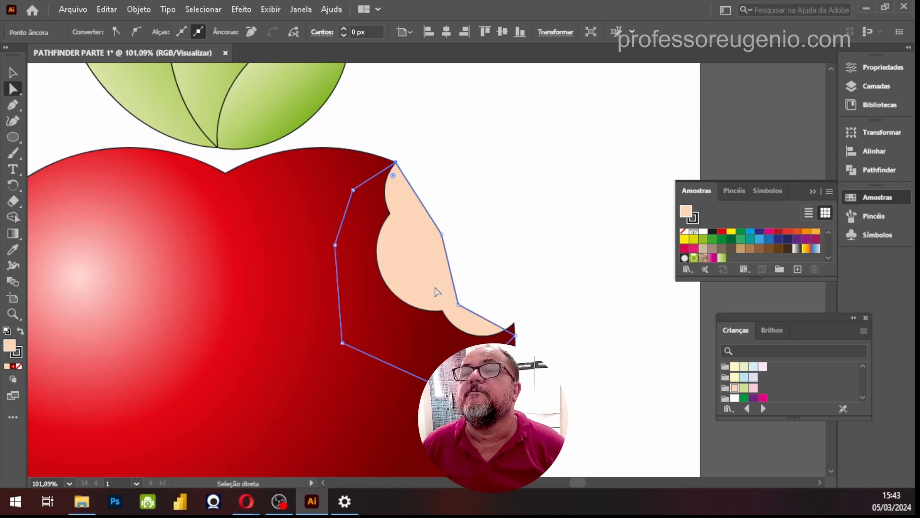
# Convert the peach shape's upper outer anchor point to smooth and bend its handles inward to curve the segments on both sides
pyautogui.press('ctrl')
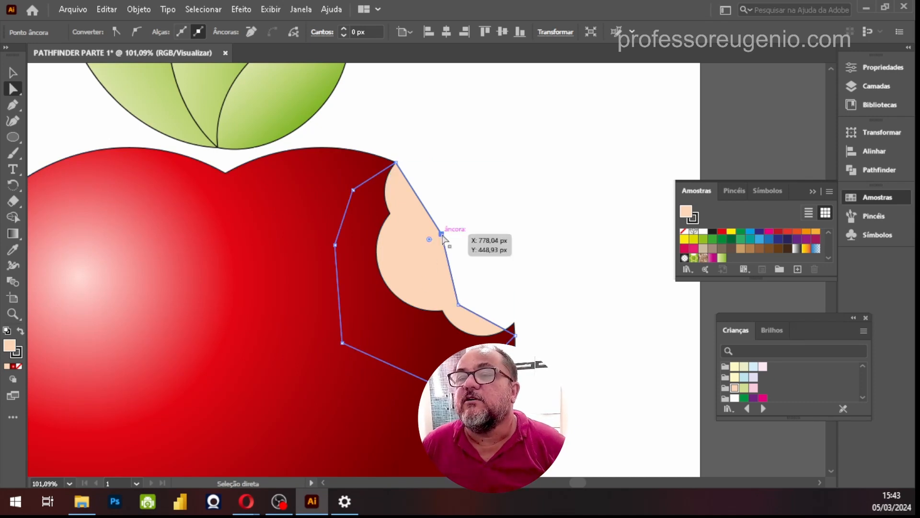
pyautogui.click(134, 32)
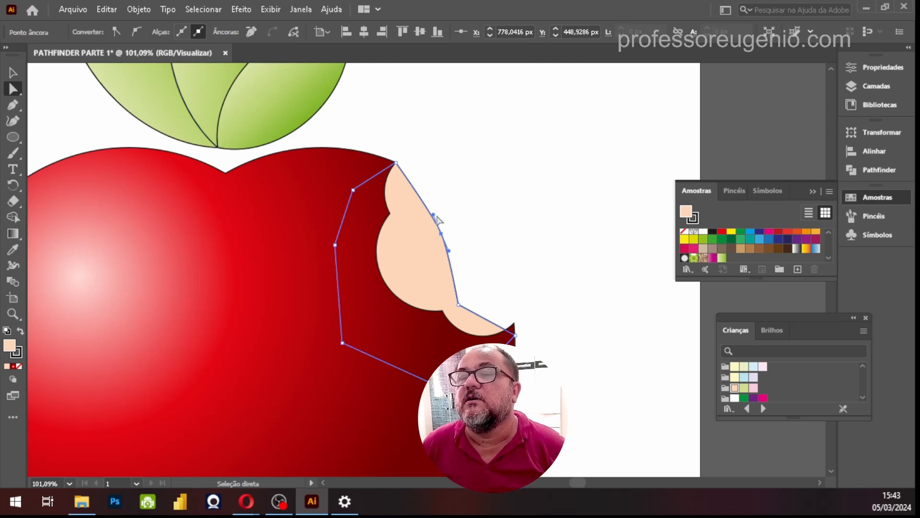
pyautogui.moveTo(433, 215); pyautogui.dragTo(443, 237)
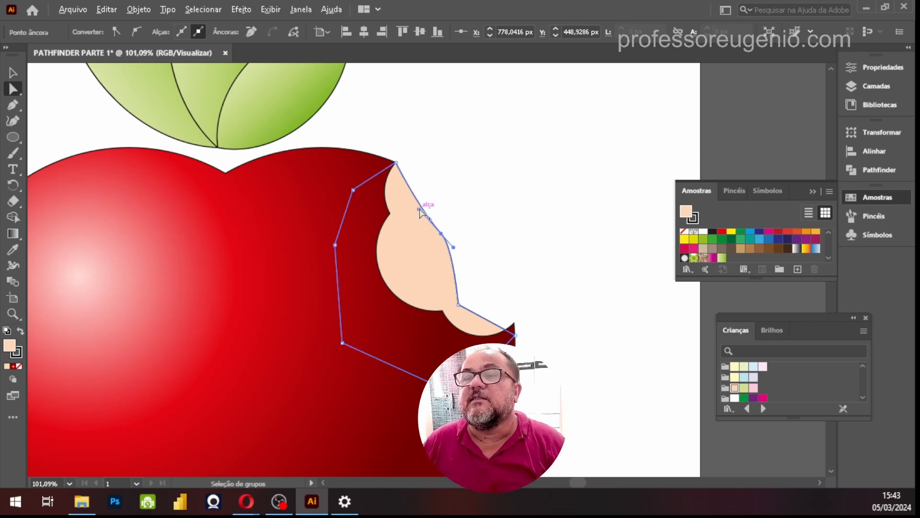
pyautogui.moveTo(400, 234); pyautogui.dragTo(381, 233)
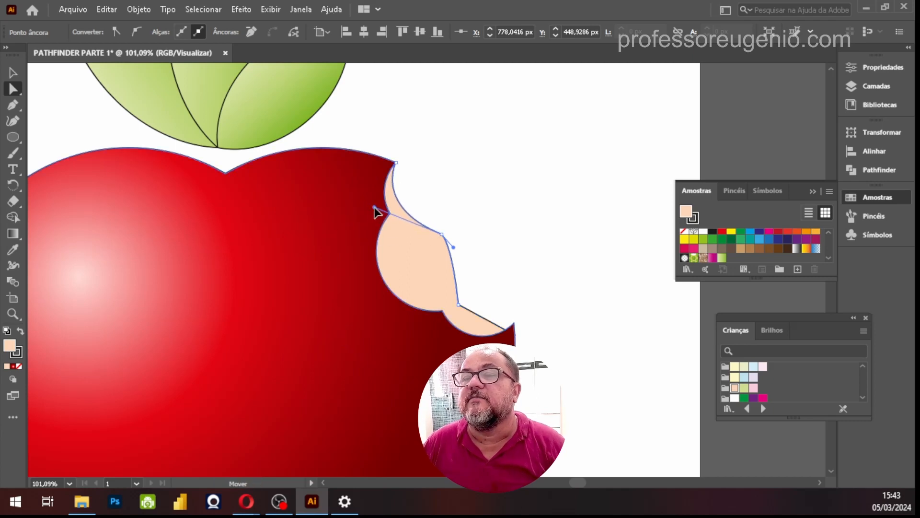
pyautogui.keyDown('alt'); pyautogui.click(434, 259); pyautogui.keyUp('alt')
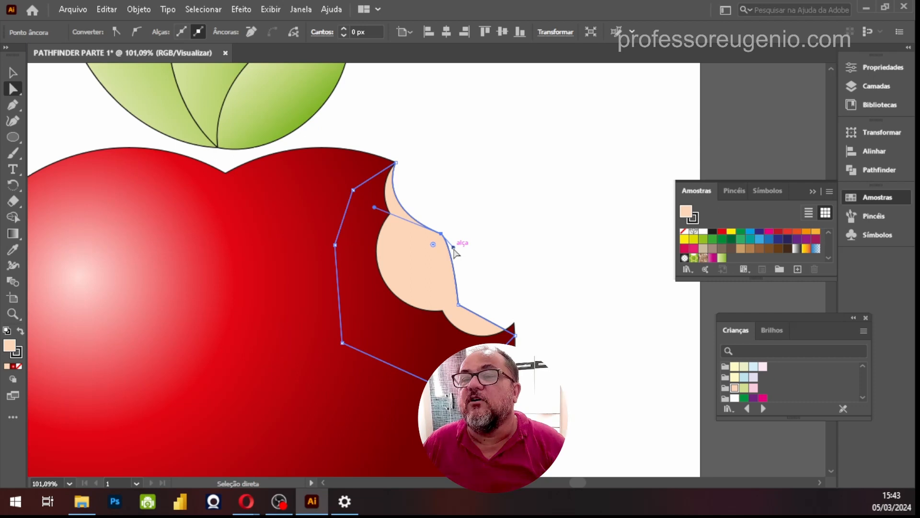
pyautogui.moveTo(454, 247); pyautogui.dragTo(406, 272)
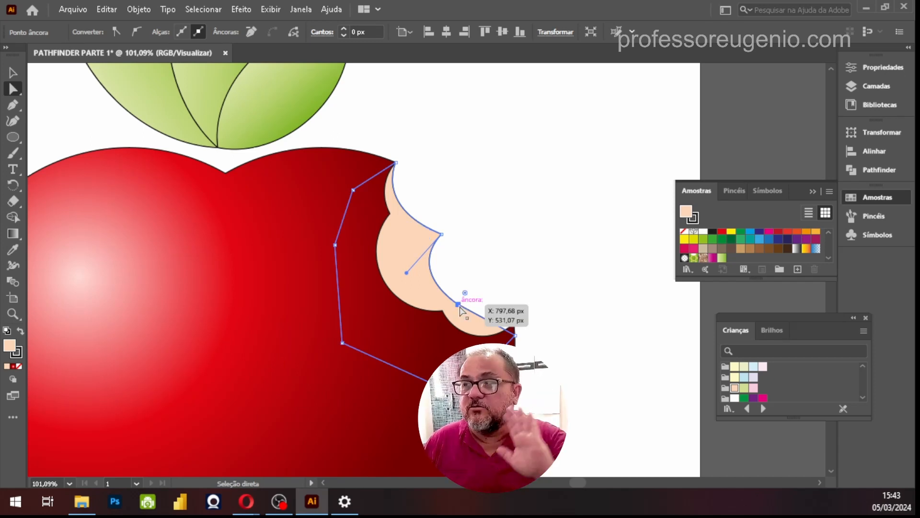
# Shift the peach shape's lower outer anchor up, convert it to smooth, and adjust the handles so the middle and lower segments curve inward
pyautogui.click(459, 306)
pyautogui.moveTo(459, 306); pyautogui.dragTo(466, 294)
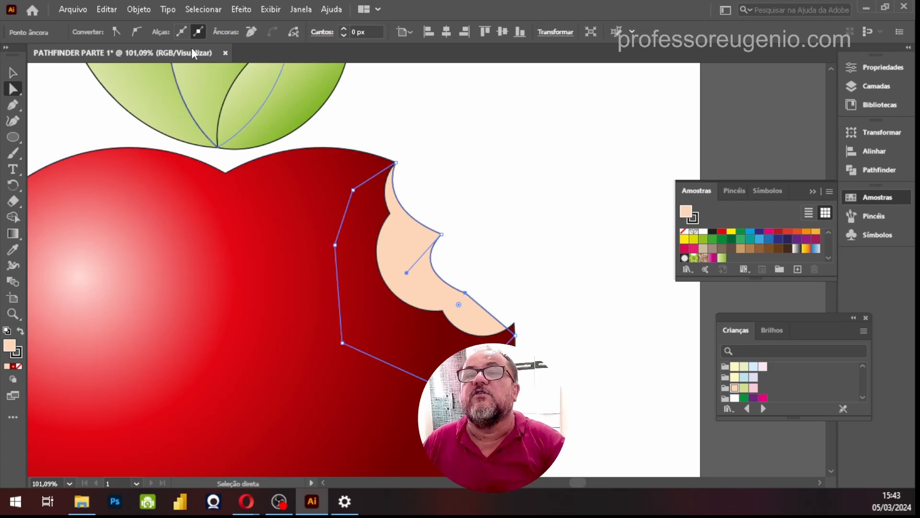
pyautogui.click(137, 32)
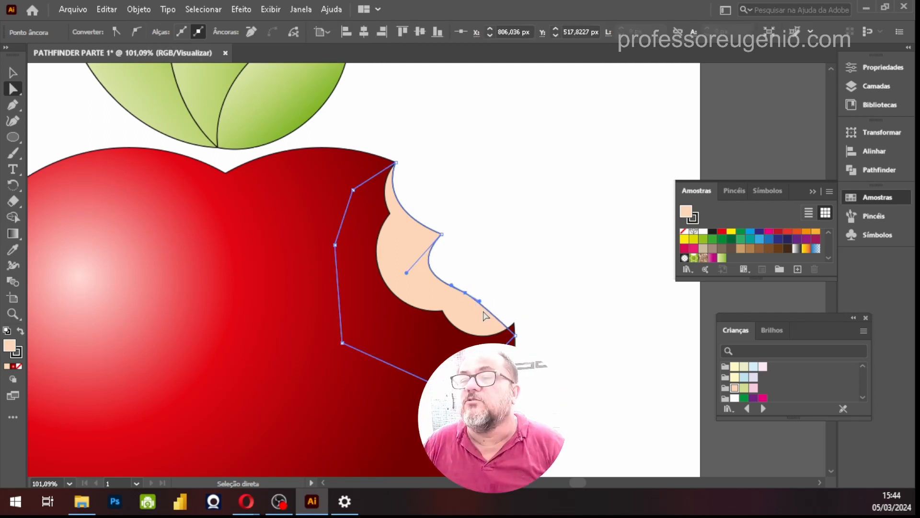
pyautogui.moveTo(479, 300); pyautogui.dragTo(453, 336)
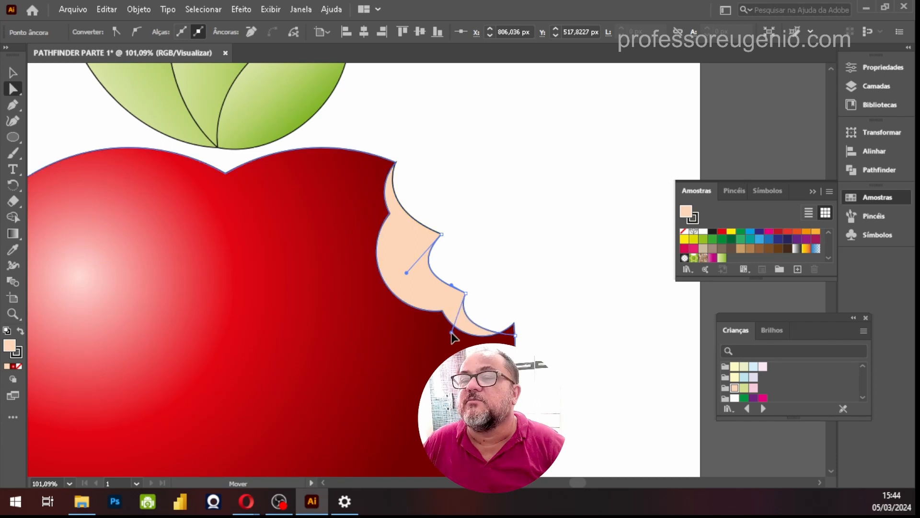
pyautogui.click(453, 300)
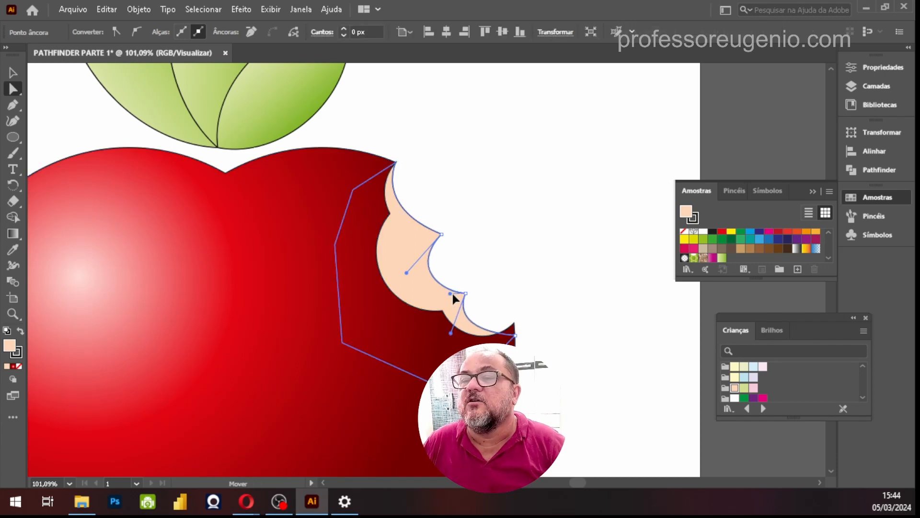
pyautogui.click(454, 294)
pyautogui.moveTo(407, 272); pyautogui.dragTo(425, 255)
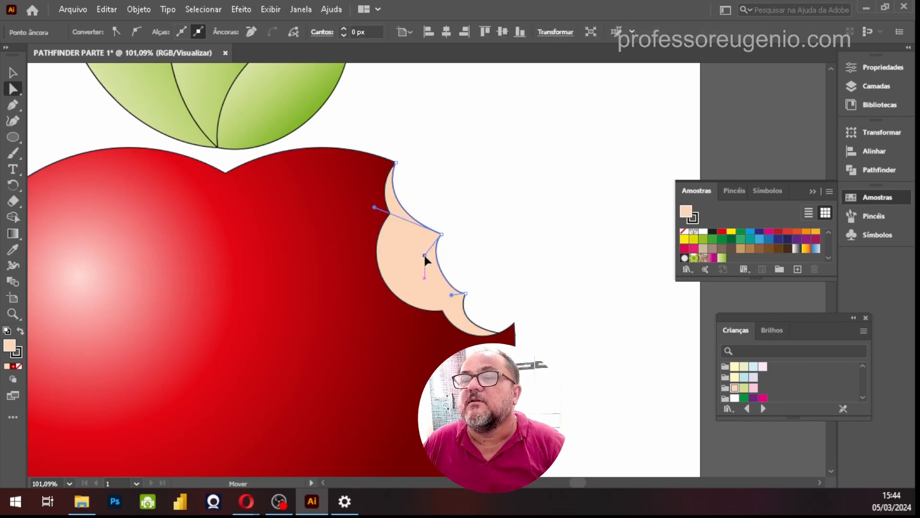
# Align the peach shape's lowest outer anchor with the heart's lower bite corner, fine-tune the remaining outer anchors and handles, and deselect it
pyautogui.moveTo(517, 335); pyautogui.dragTo(514, 323)
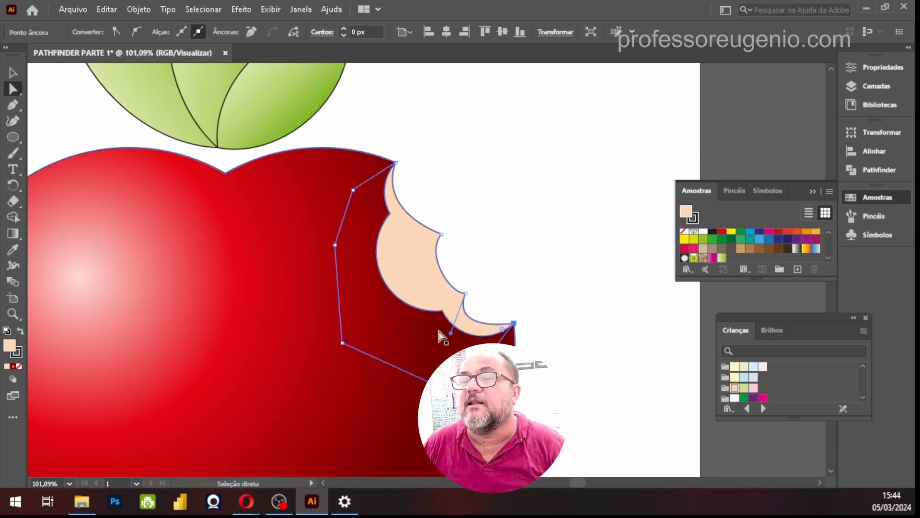
pyautogui.moveTo(452, 334); pyautogui.dragTo(465, 331)
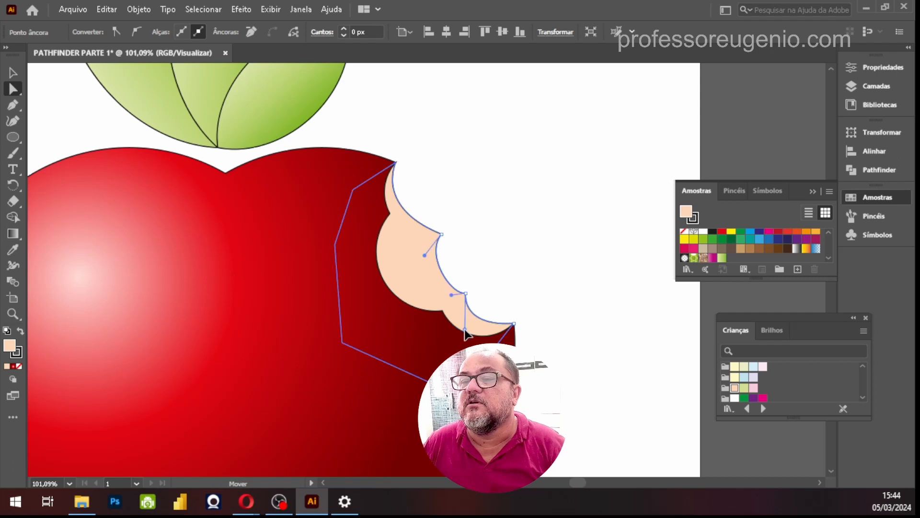
pyautogui.moveTo(466, 293); pyautogui.dragTo(461, 288)
pyautogui.moveTo(442, 234); pyautogui.dragTo(438, 227)
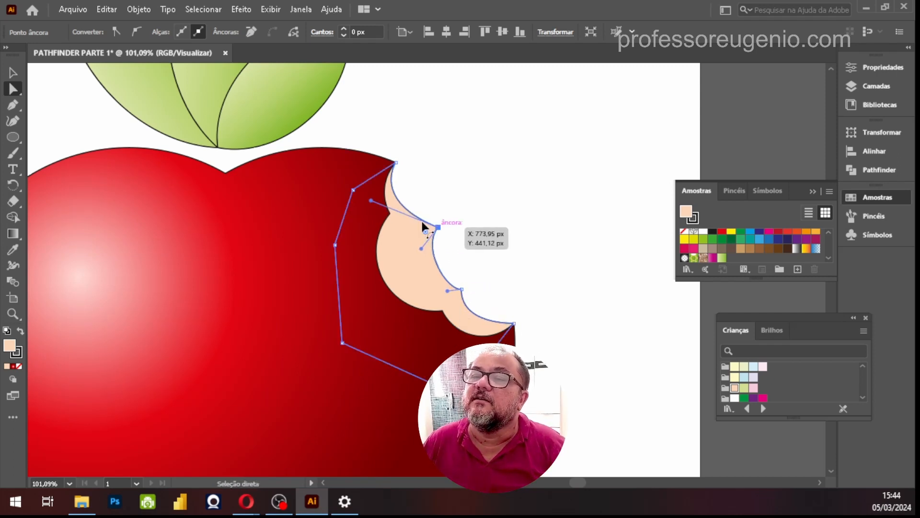
pyautogui.moveTo(372, 201); pyautogui.dragTo(379, 221)
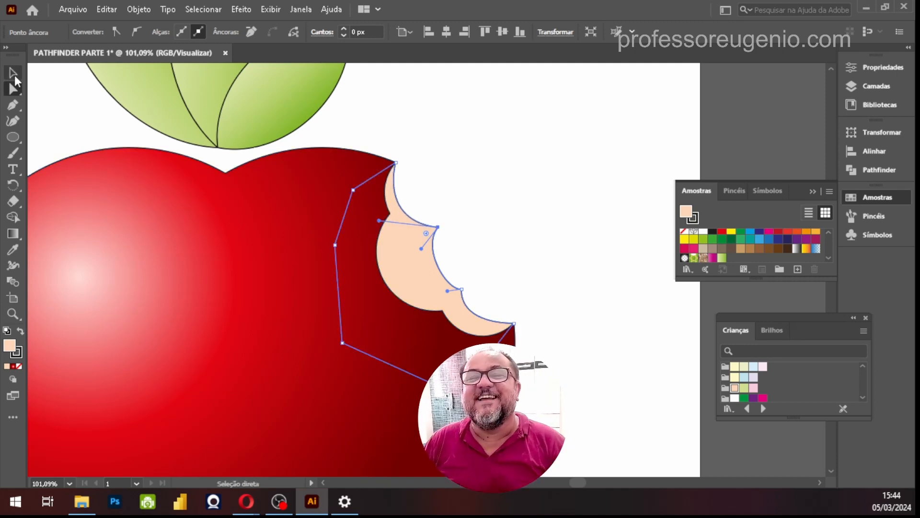
pyautogui.click(14, 75)
pyautogui.click(596, 232)
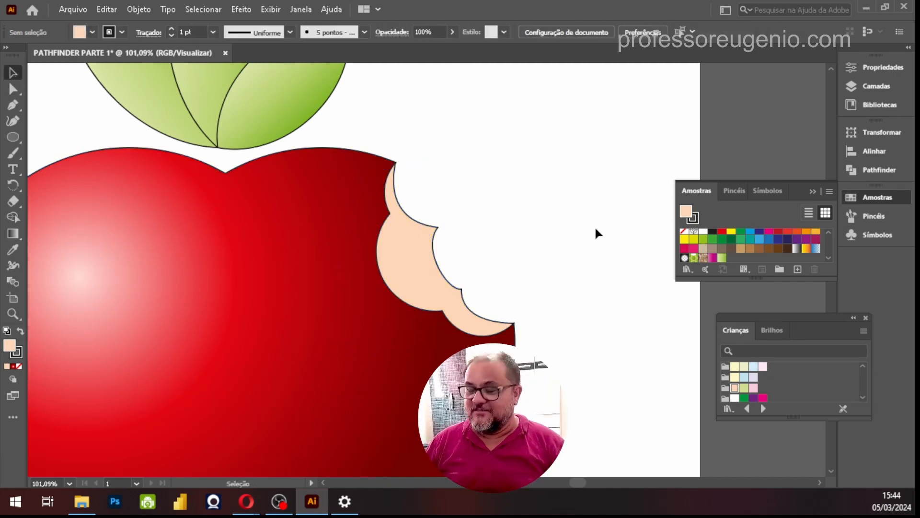
# Move the peach shape behind the heart's left lobe with the whole artboard in view, and undo the move
pyautogui.hotkey('ctrl', '0')
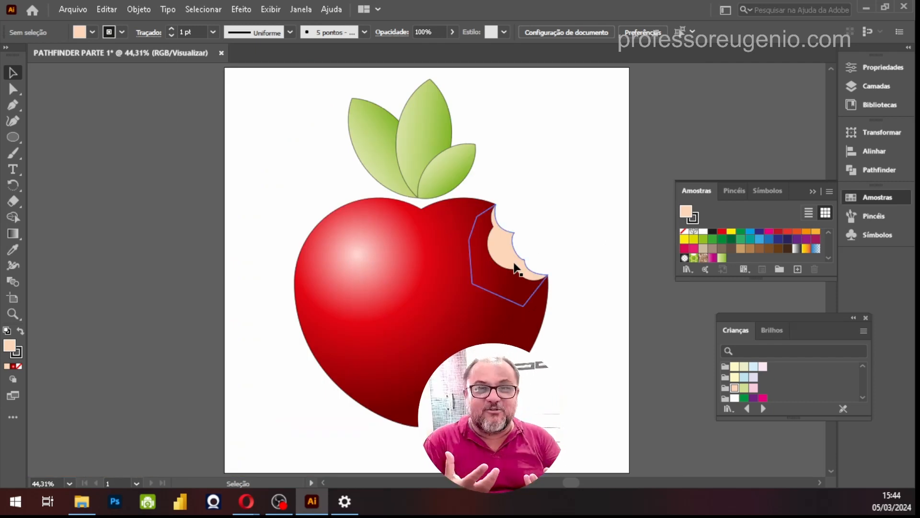
pyautogui.moveTo(507, 252); pyautogui.dragTo(354, 282)
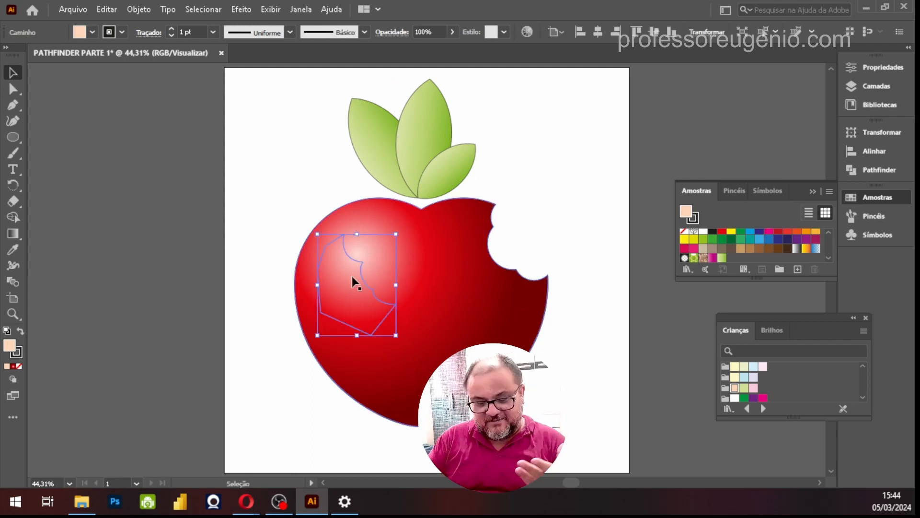
pyautogui.hotkey('ctrl', 'z')
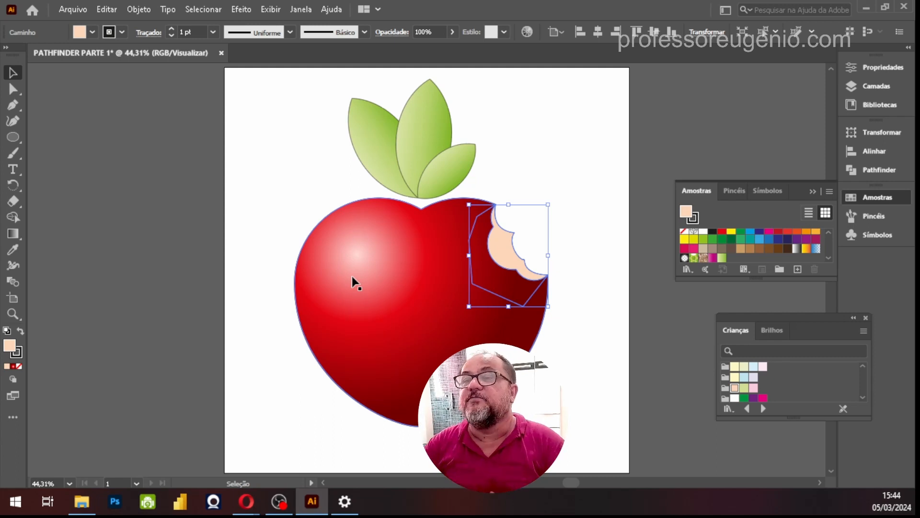
# Enlarge the Swatches panel and create a colour group named "AULA 1PATHFINDER" from the selected small front leaf
pyautogui.press('z')
pyautogui.moveTo(590, 192); pyautogui.dragTo(741, 173)
pyautogui.click(12, 76)
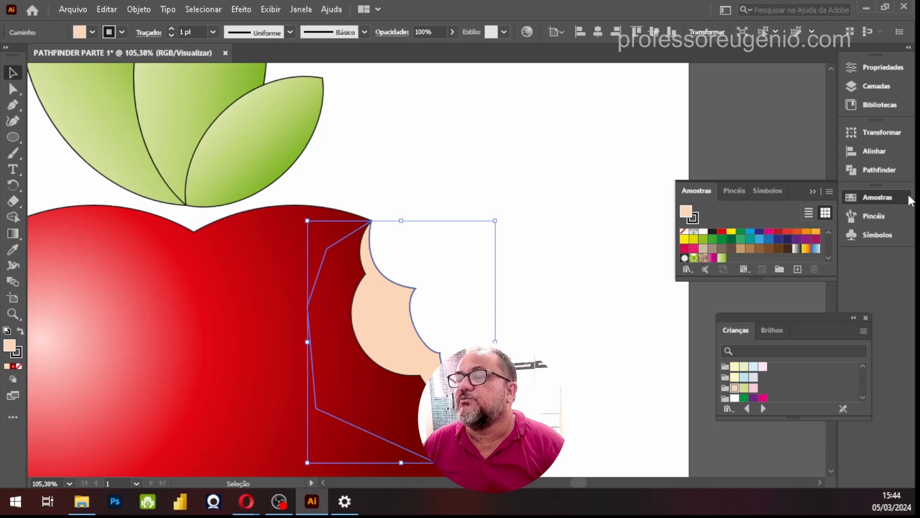
pyautogui.moveTo(802, 278); pyautogui.dragTo(801, 297)
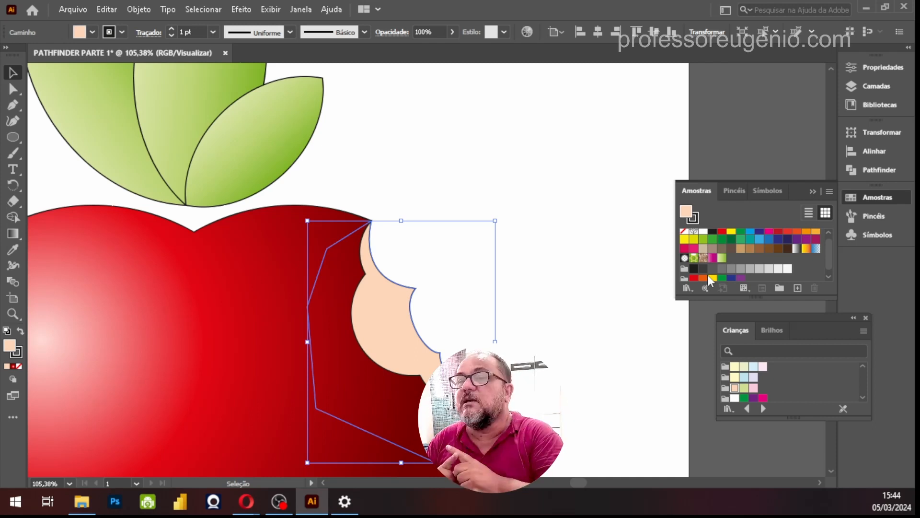
pyautogui.click(271, 117)
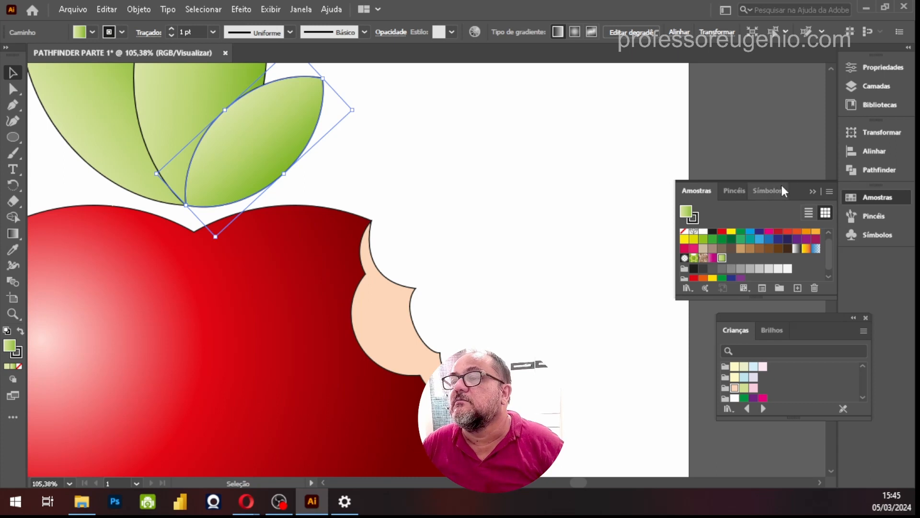
pyautogui.moveTo(783, 183); pyautogui.dragTo(789, 91)
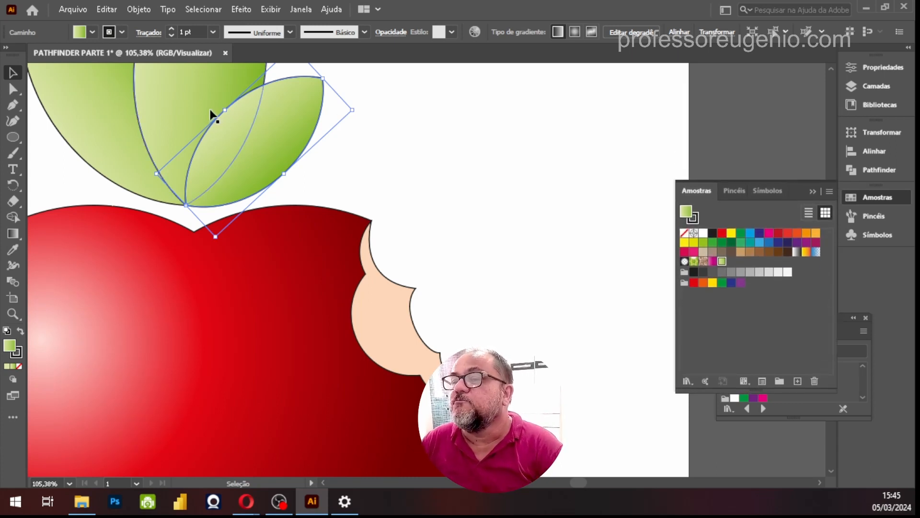
pyautogui.click(778, 382)
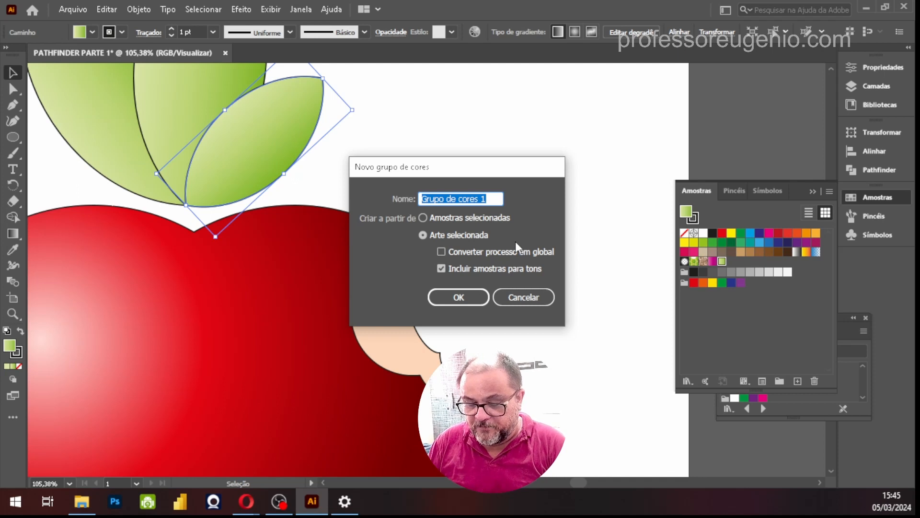
pyautogui.write('AULA 1PATHFINDER')
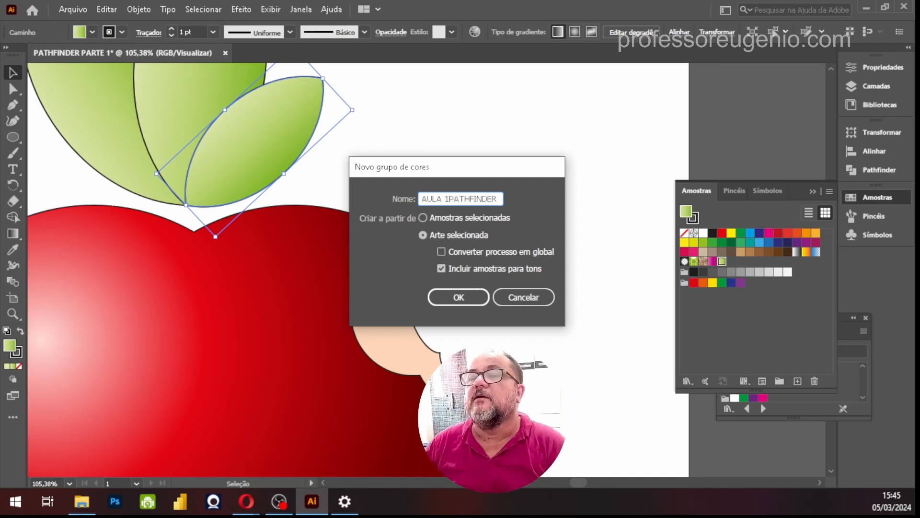
pyautogui.click(459, 297)
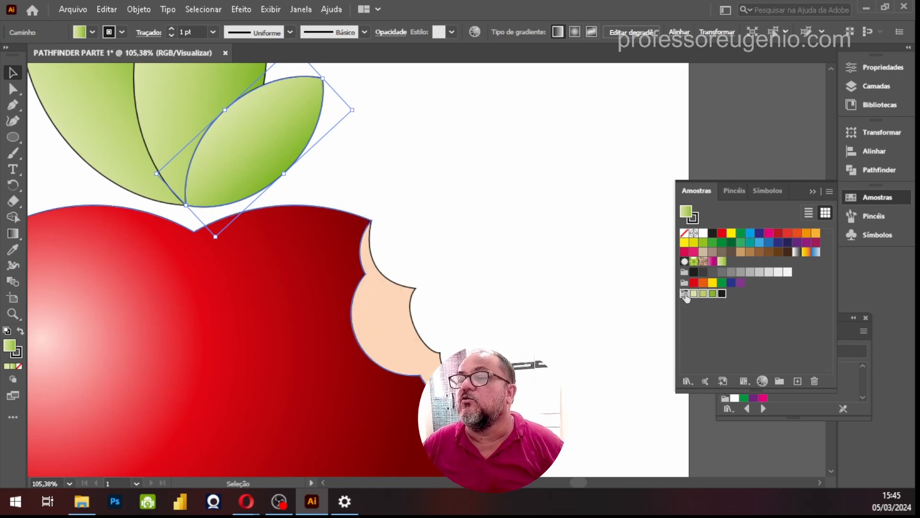
pyautogui.click(733, 328)
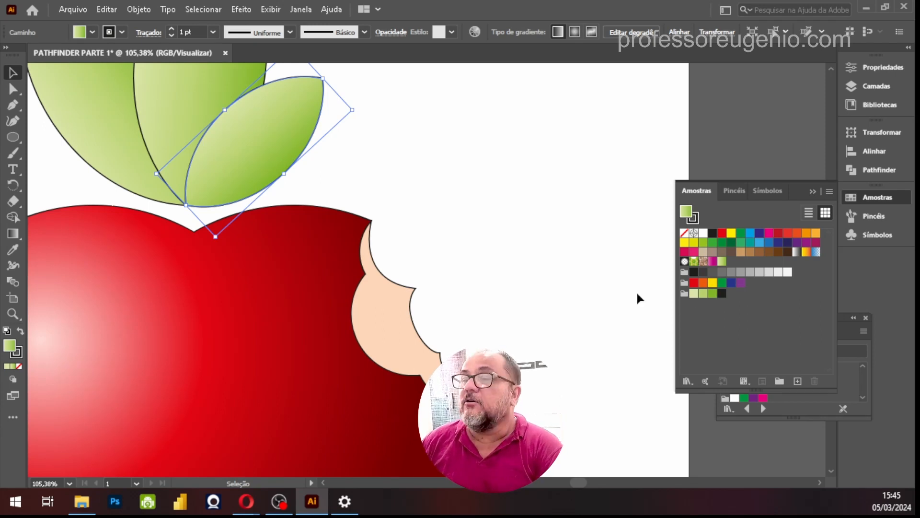
# Reselect the small front leaf and save its green gradient as a new swatch under the suggested name
pyautogui.click(352, 167)
pyautogui.click(307, 137)
pyautogui.hotkey('ctrl', 'c')
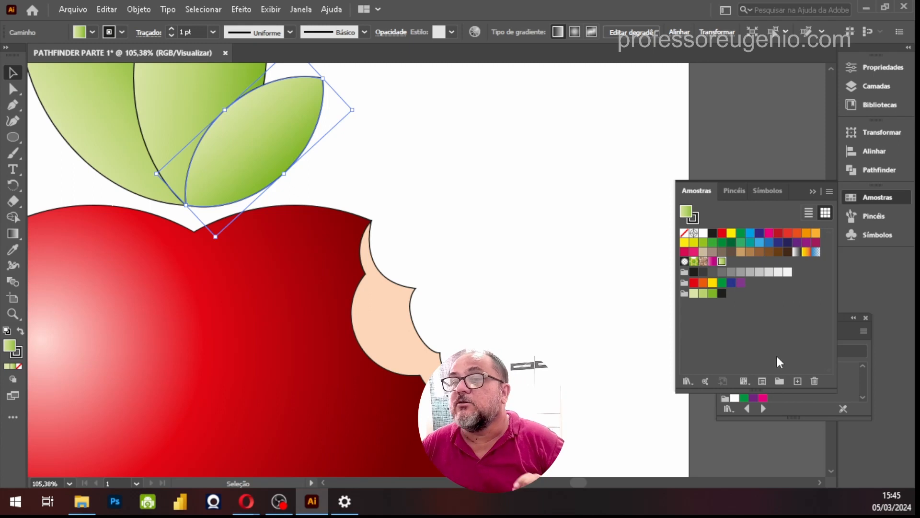
pyautogui.click(797, 380)
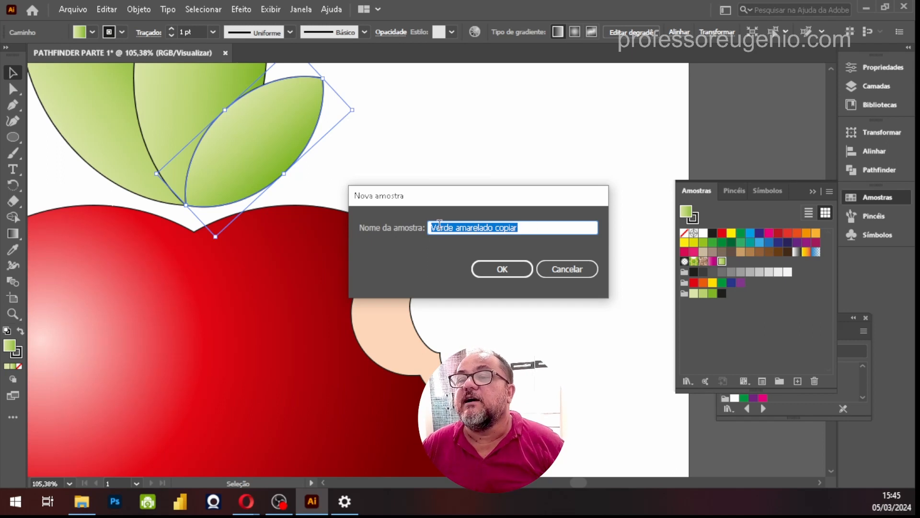
pyautogui.click(508, 272)
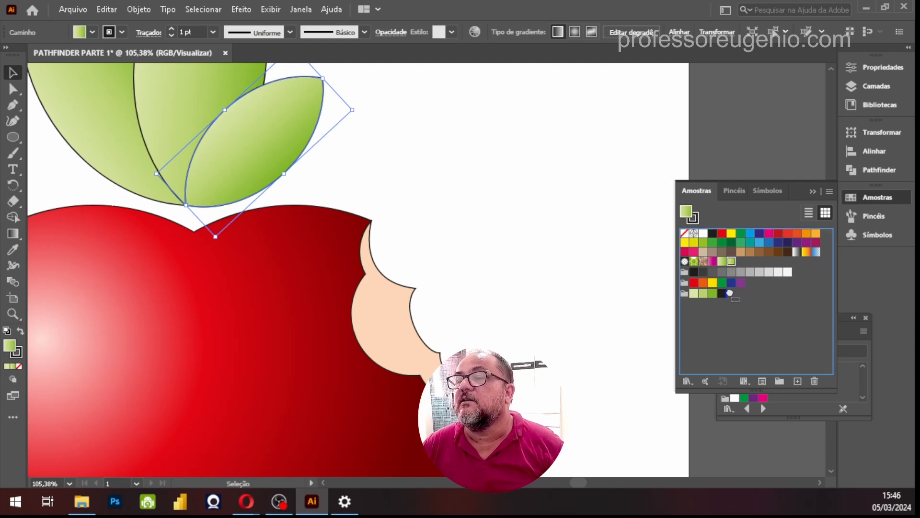
# Try to move the new green gradient swatch into the leaf's colour group
pyautogui.moveTo(731, 261); pyautogui.dragTo(746, 292)
pyautogui.click(684, 294)
pyautogui.click(733, 264)
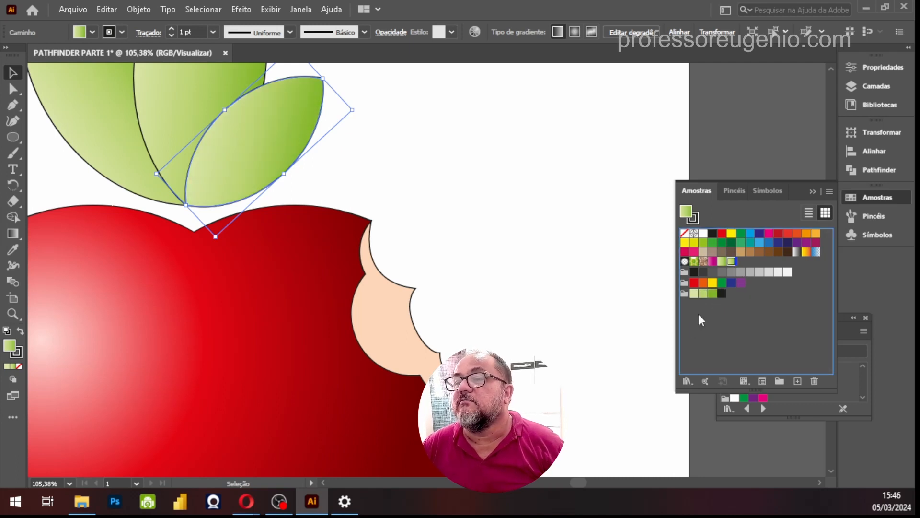
# Create another colour group from selected swatches with the default name, and try to move the new gradient swatch into it
pyautogui.click(778, 382)
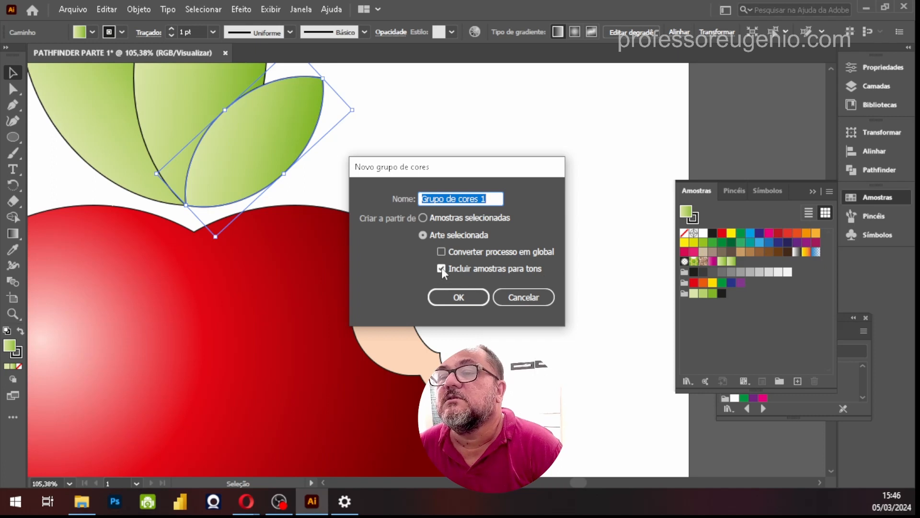
pyautogui.click(421, 216)
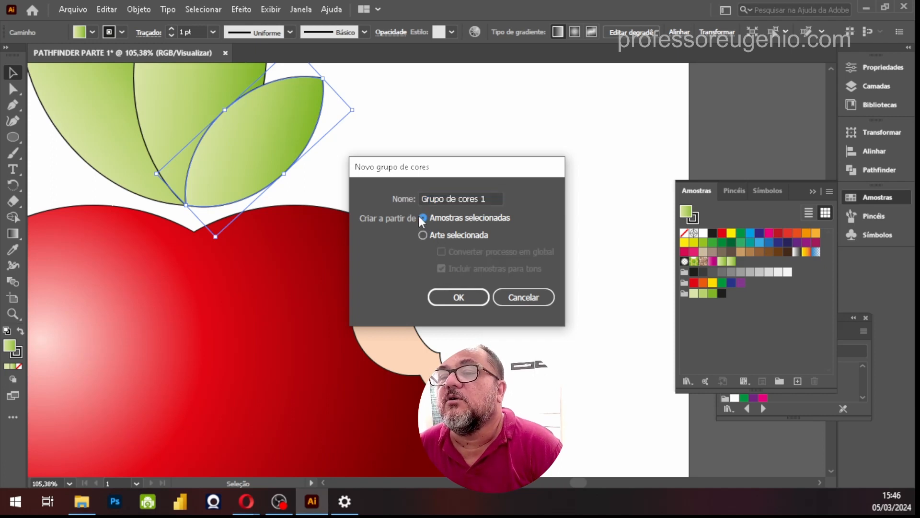
pyautogui.click(472, 302)
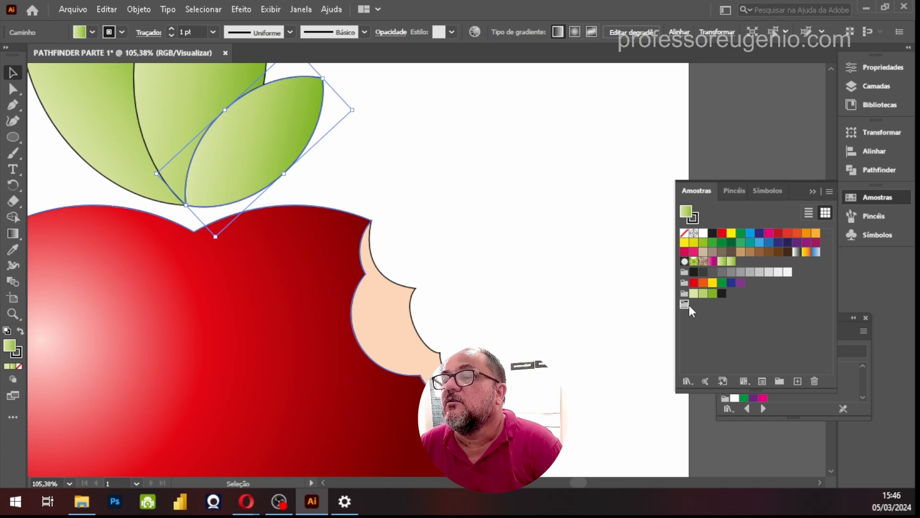
pyautogui.moveTo(731, 262); pyautogui.dragTo(684, 304)
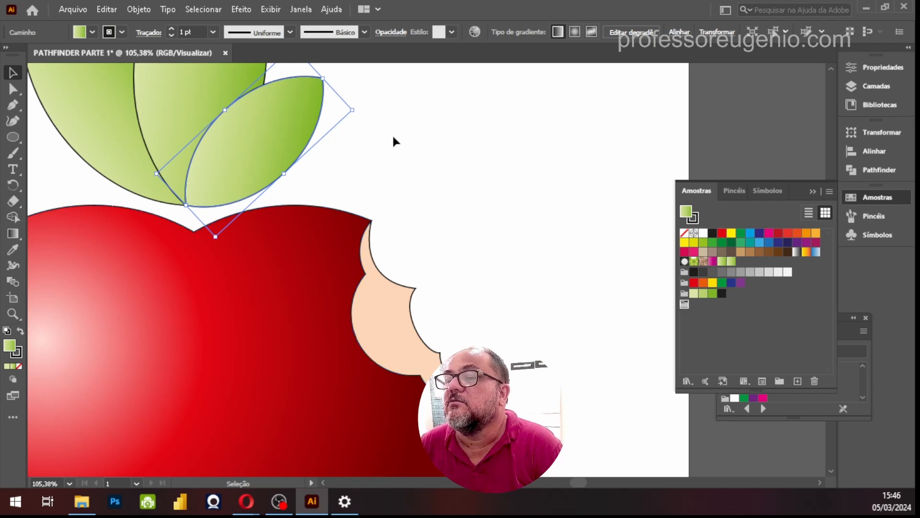
# Reselect the small front leaf and try to move its green gradient swatch into the empty "Grupo de cores 1" colour group
pyautogui.click(462, 230)
pyautogui.click(322, 273)
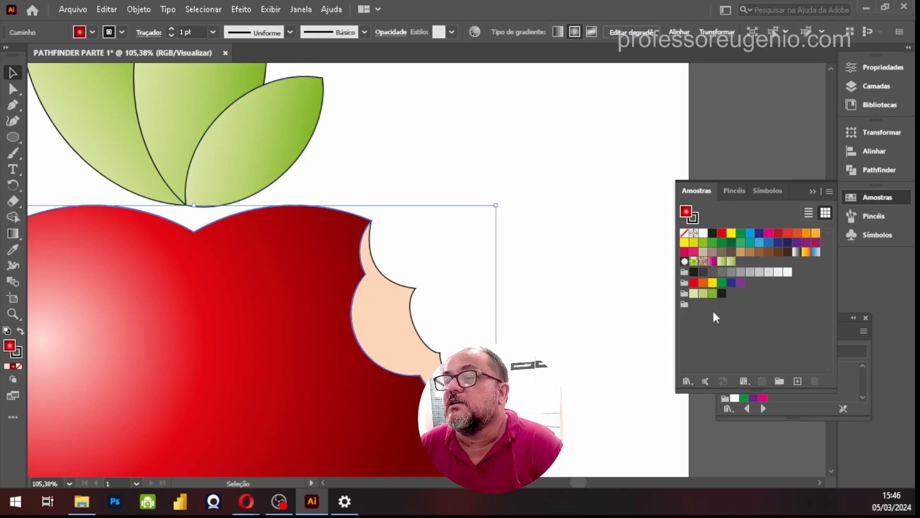
pyautogui.click(685, 305)
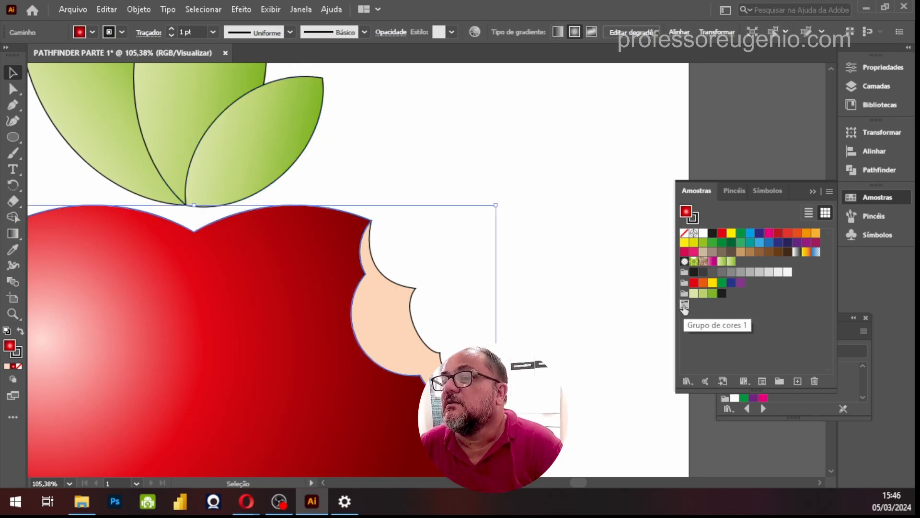
pyautogui.click(259, 139)
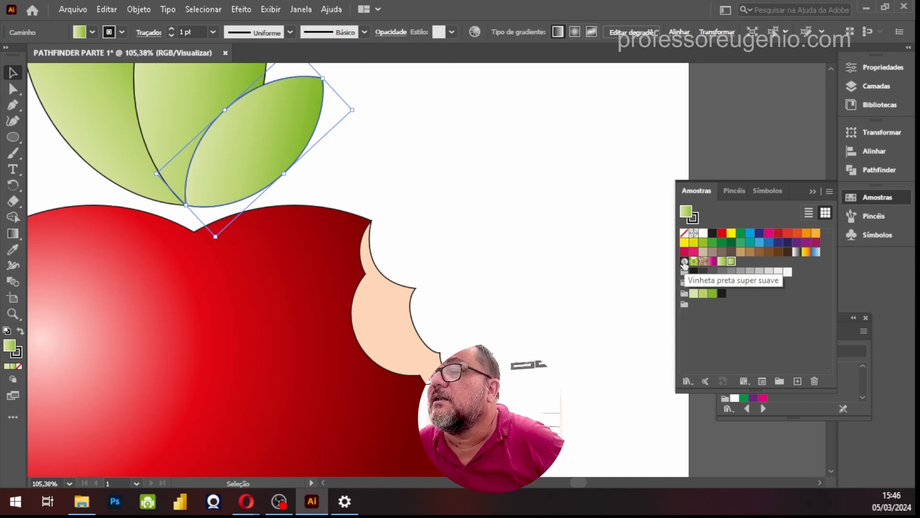
pyautogui.moveTo(731, 261); pyautogui.dragTo(693, 306)
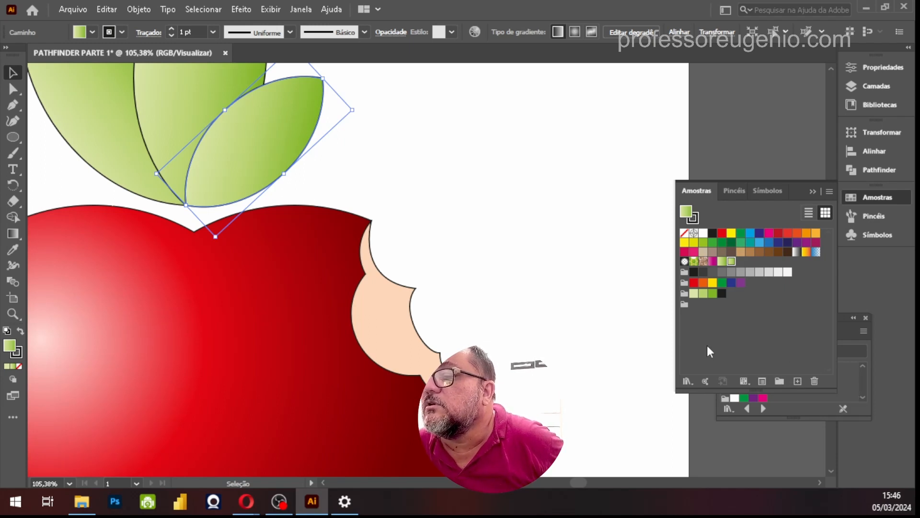
# Try to edit the empty colour group, and retry moving the leaf's green gradient swatch into it
pyautogui.doubleClick(684, 305)
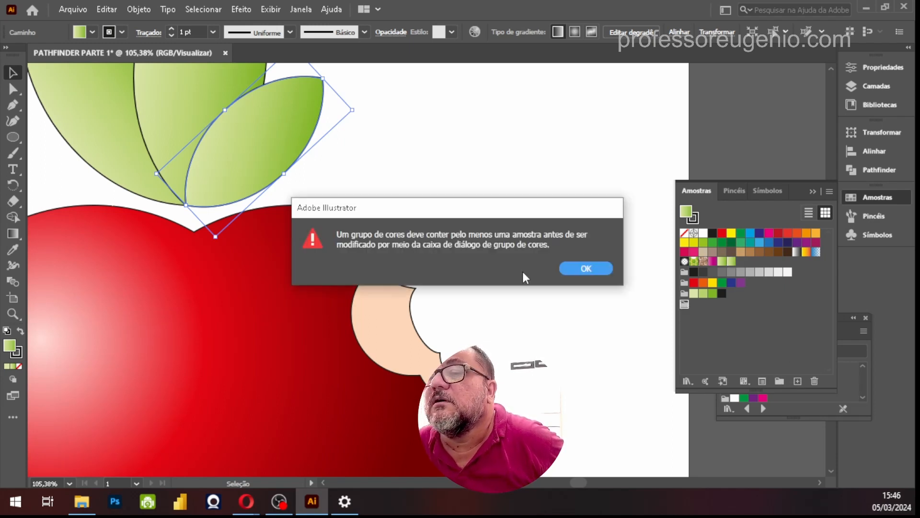
pyautogui.click(578, 267)
pyautogui.click(732, 262)
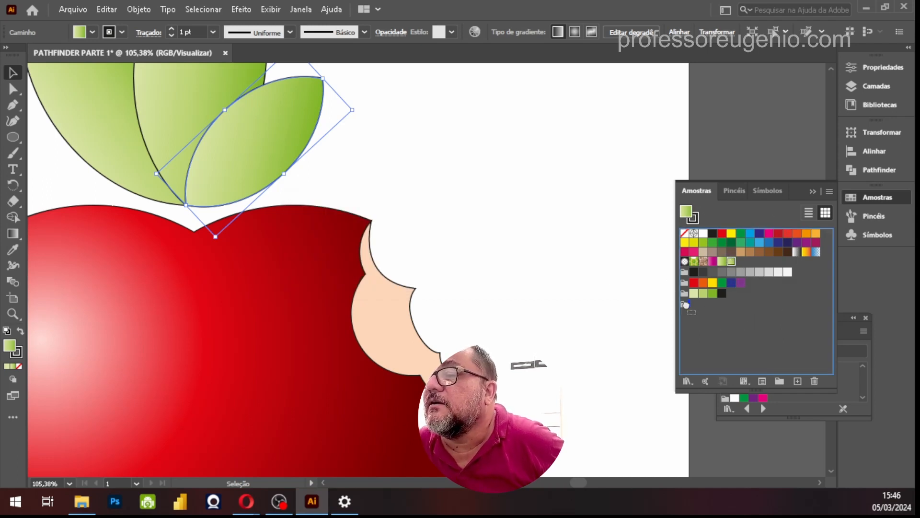
pyautogui.moveTo(732, 262); pyautogui.dragTo(692, 307)
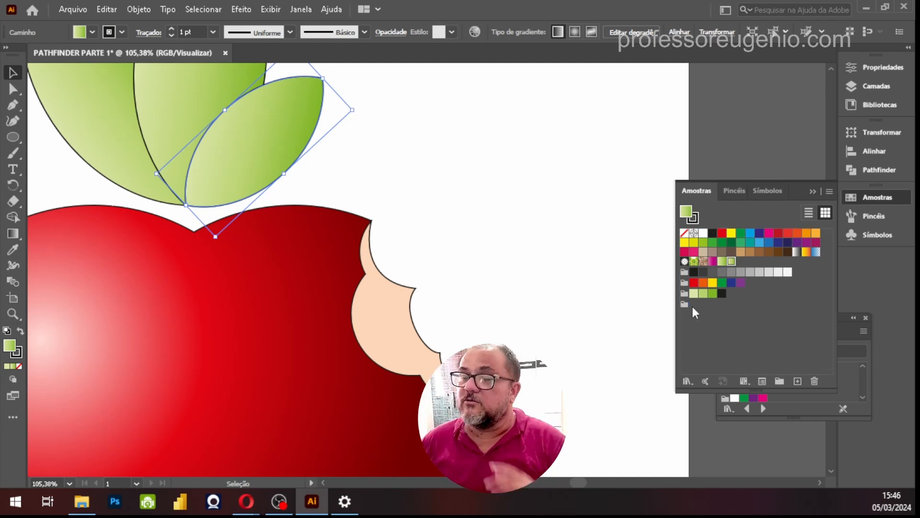
pyautogui.press('ctrl')
pyautogui.press('ctrl')
pyautogui.press('ctrl')
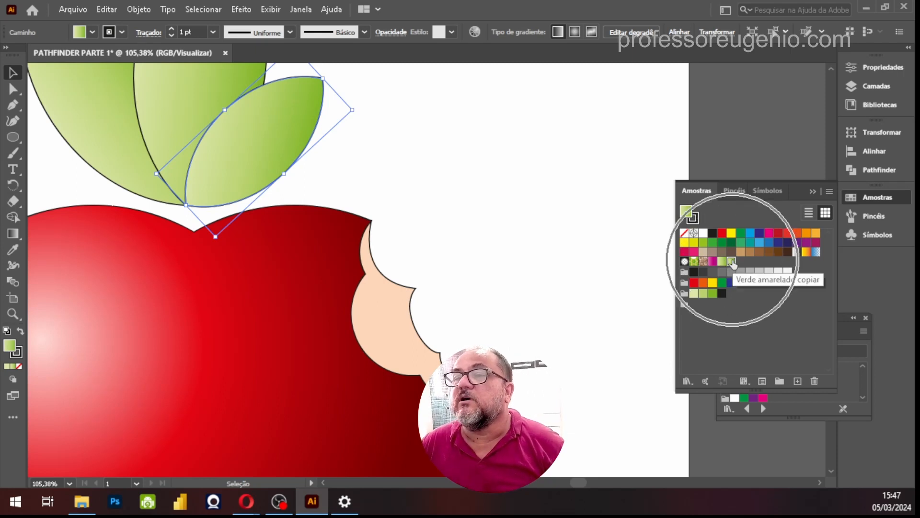
# Save the flesh's peach fill as a global swatch named "R=252 G=214 B=185" and move it into the empty colour group
pyautogui.click(417, 344)
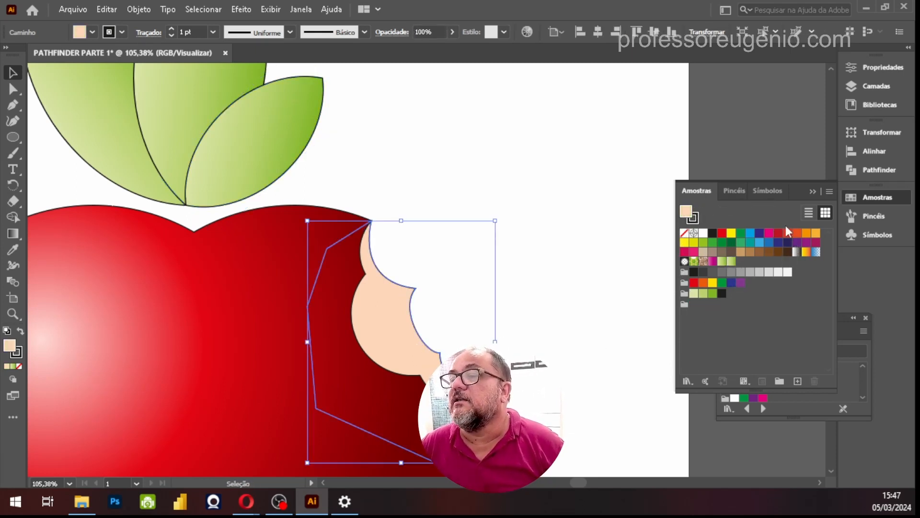
pyautogui.press('ctrl')
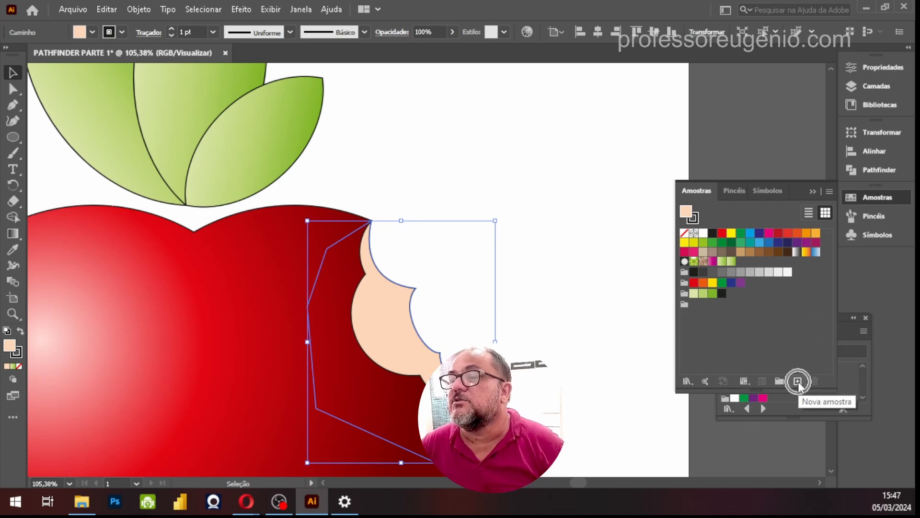
pyautogui.click(798, 381)
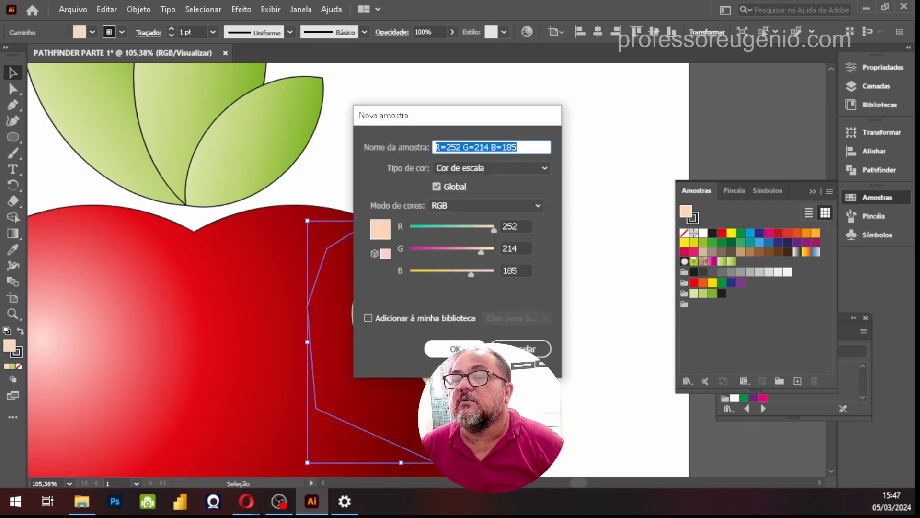
pyautogui.click(453, 348)
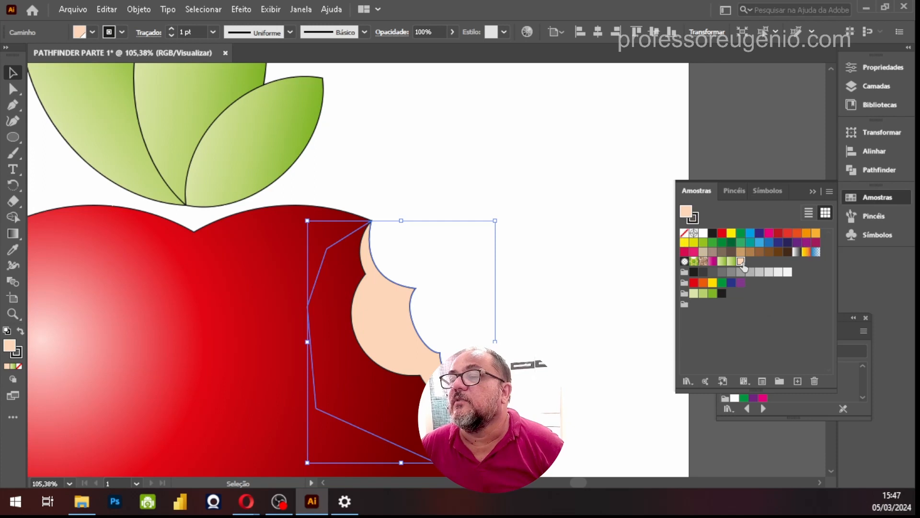
pyautogui.moveTo(740, 262); pyautogui.dragTo(686, 303)
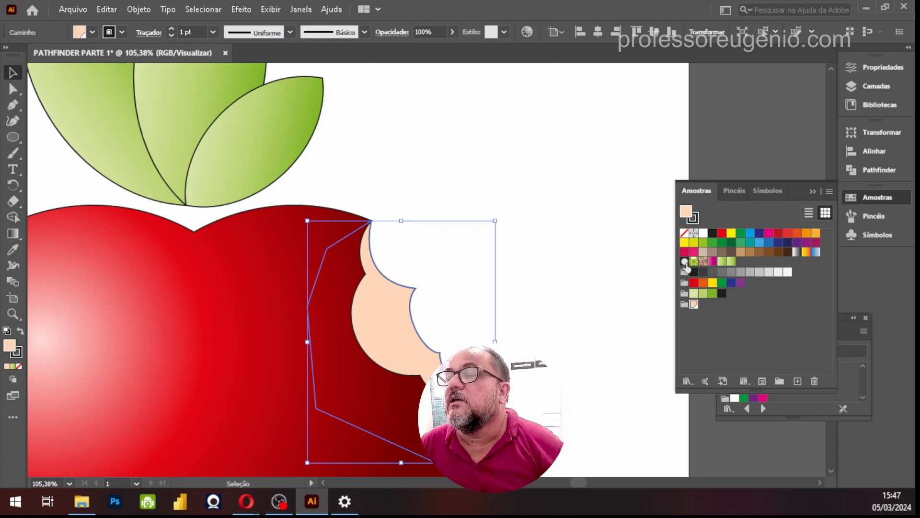
# Add the peach swatch to the "Minha biblioteca" library, dismiss the sharing tip and return to the Swatches panel
pyautogui.click(743, 382)
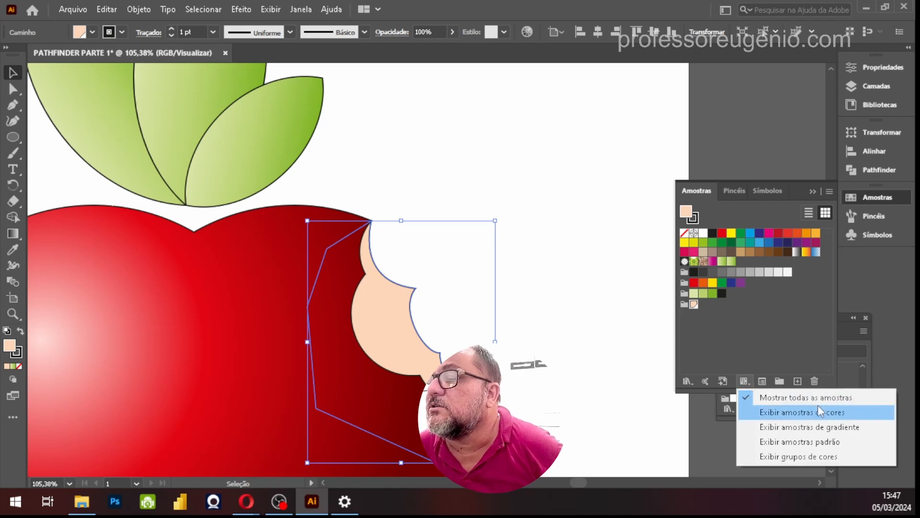
pyautogui.click(723, 380)
pyautogui.click(723, 380)
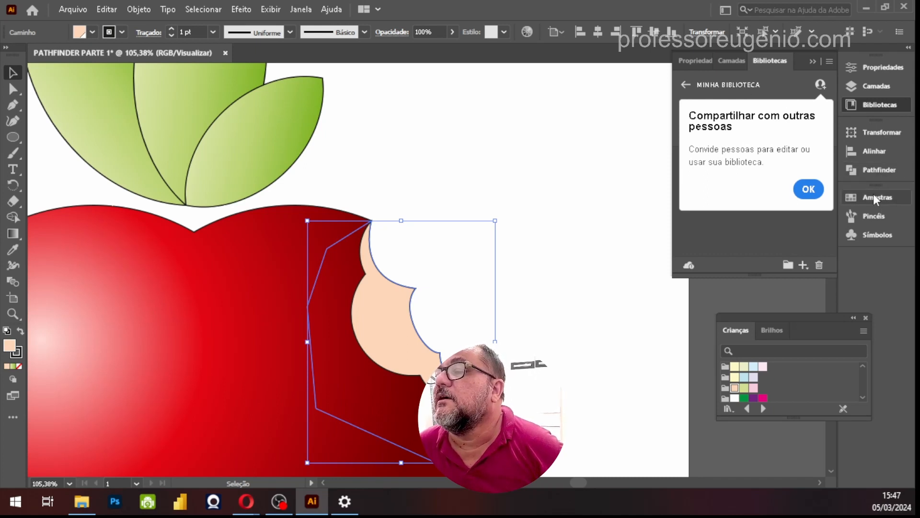
pyautogui.click(807, 189)
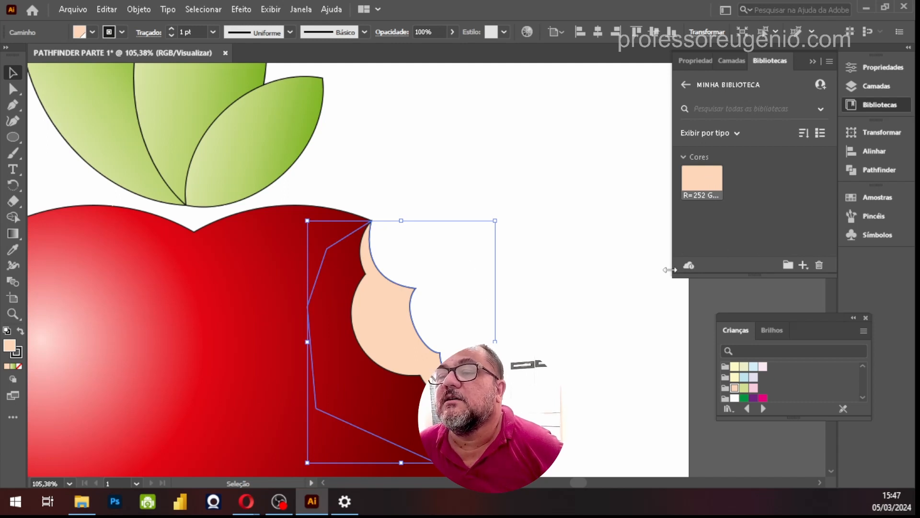
pyautogui.click(875, 197)
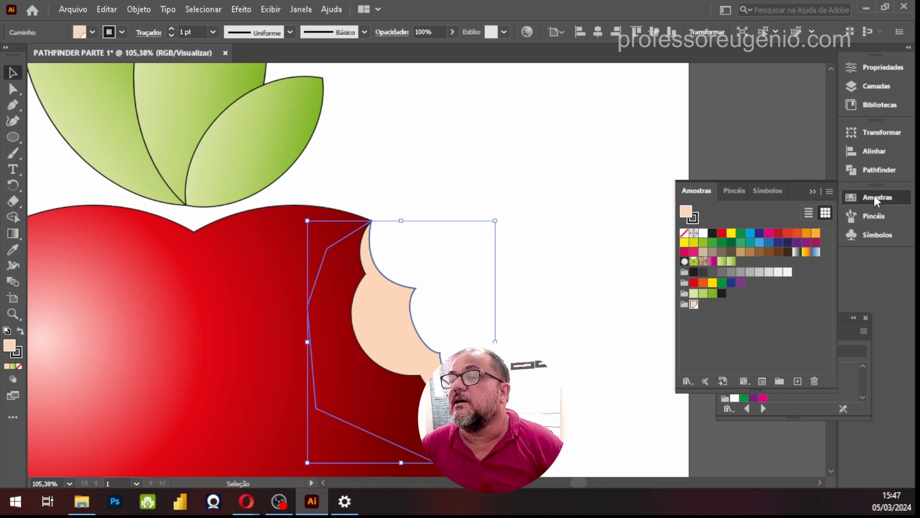
pyautogui.click(761, 306)
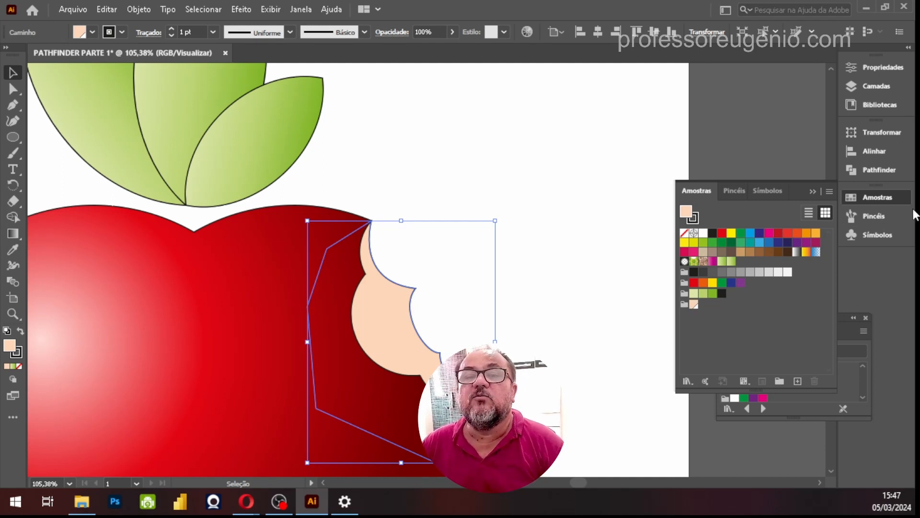
# Activate the Gradient tool, open the Gradient panel clear of the artwork and collapse the Swatches panel
pyautogui.click(13, 234)
pyautogui.press('ctrl')
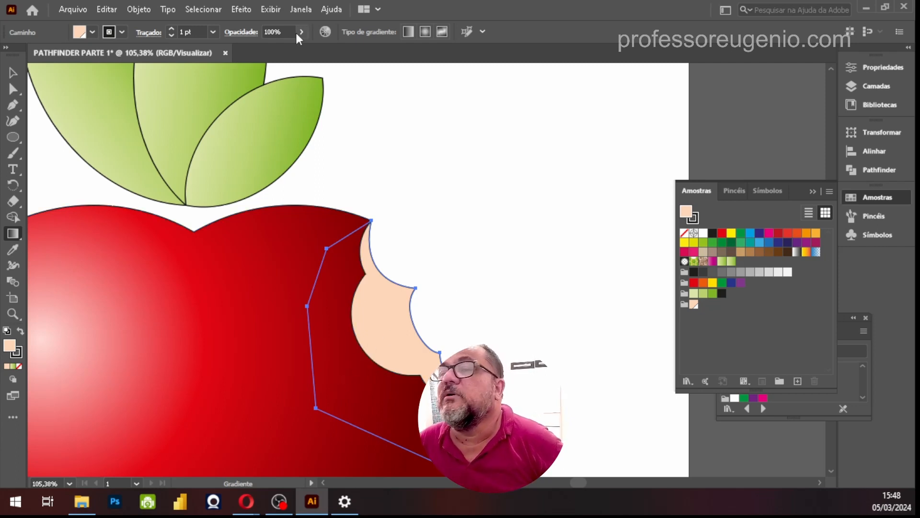
pyautogui.click(308, 11)
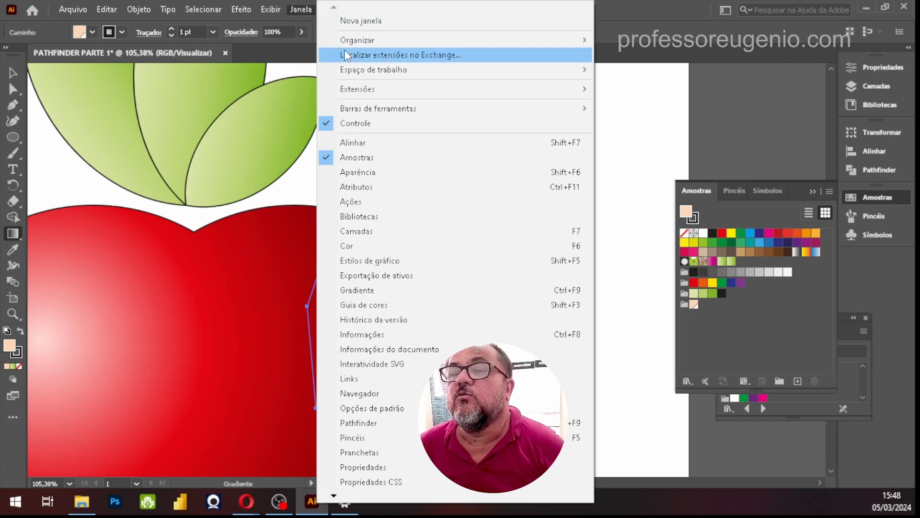
pyautogui.click(362, 289)
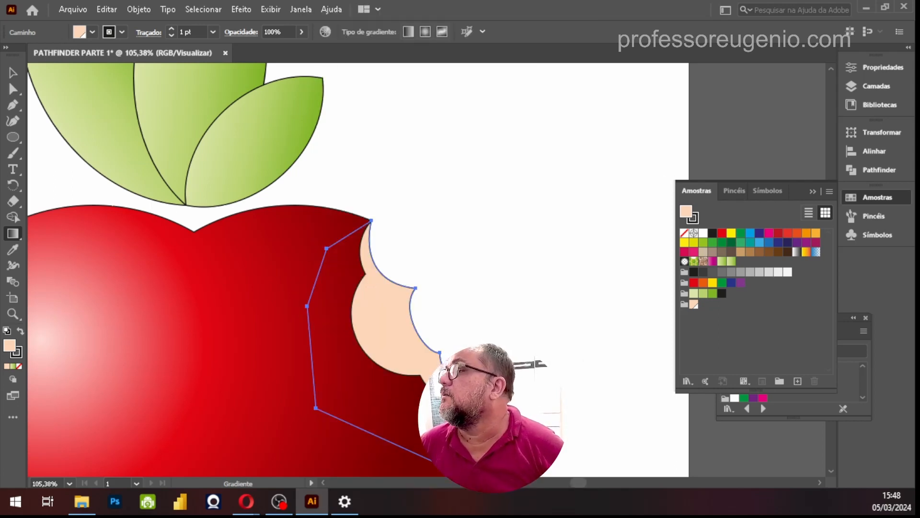
pyautogui.moveTo(606, 168); pyautogui.dragTo(771, 96)
pyautogui.click(809, 192)
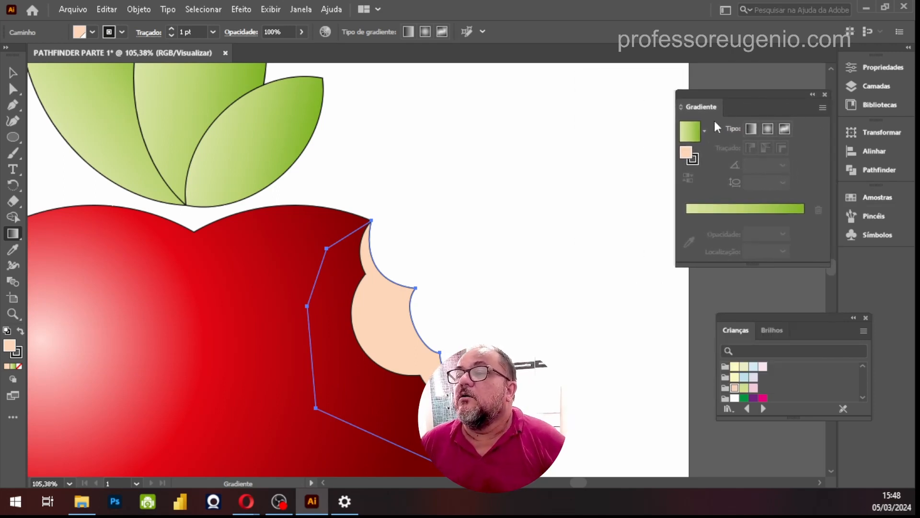
# Fill the bite's peach flesh with the saved green gradient "Verde amarelado copiar"
pyautogui.click(705, 130)
pyautogui.moveTo(701, 214)
pyautogui.mouseDown()
pyautogui.moveTo(709, 172)
pyautogui.moveTo(691, 226)
pyautogui.mouseUp()
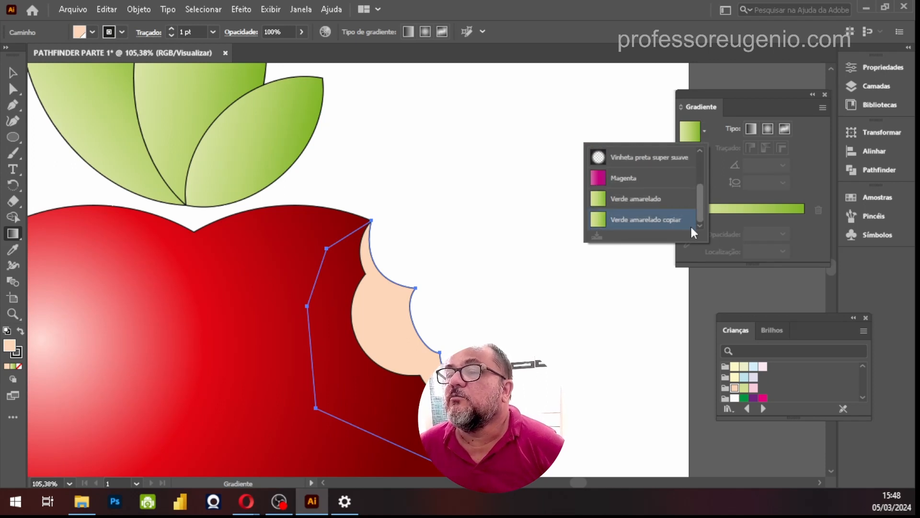
pyautogui.click(601, 224)
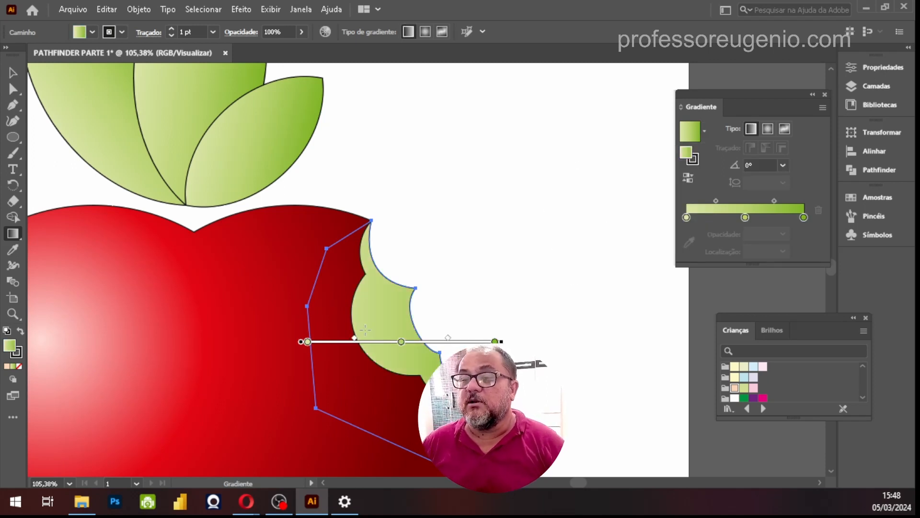
# Recolour all three stops of the flesh's gradient with the pale pink swatch C=0 M=13 Y=0 K=0 from the Crianças library
pyautogui.click(495, 342)
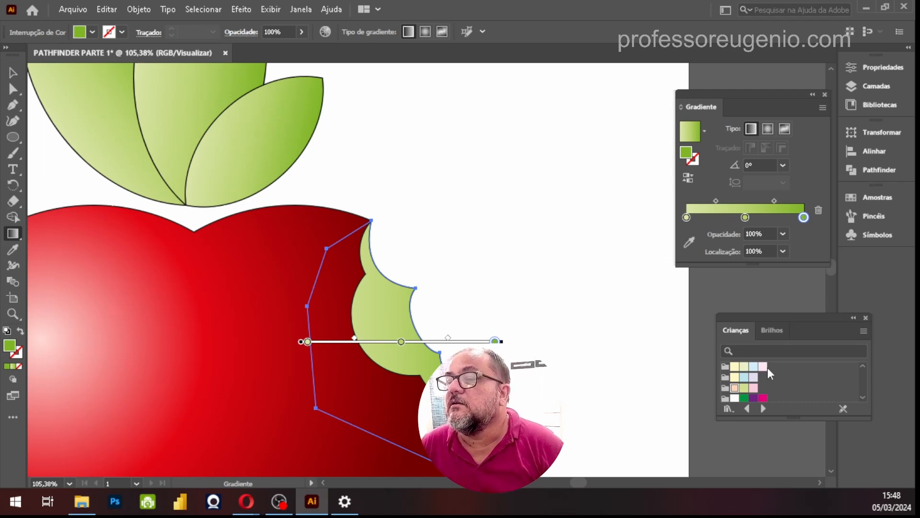
pyautogui.moveTo(765, 372); pyautogui.dragTo(603, 360)
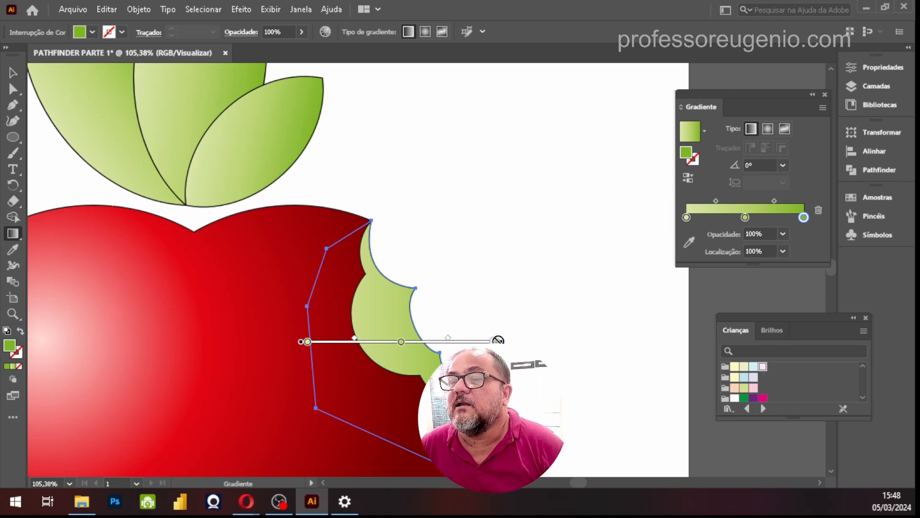
pyautogui.click(763, 367)
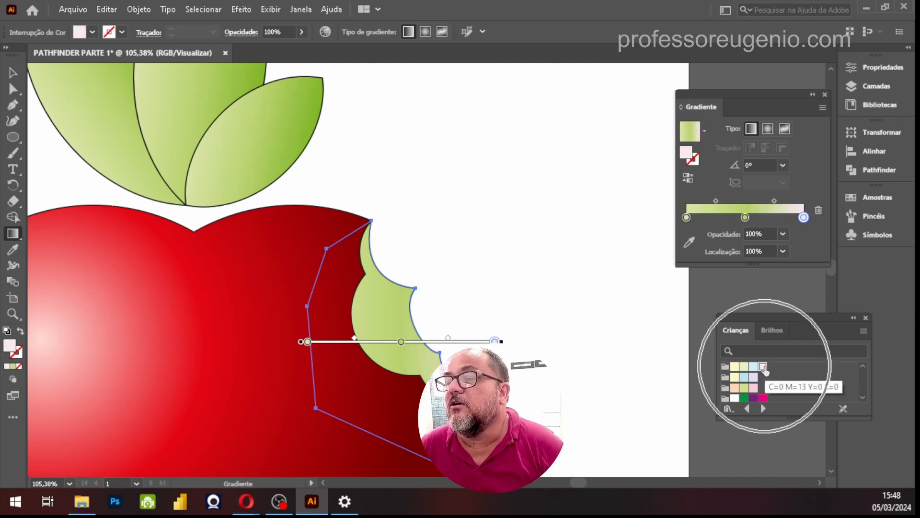
pyautogui.click(401, 342)
pyautogui.click(763, 367)
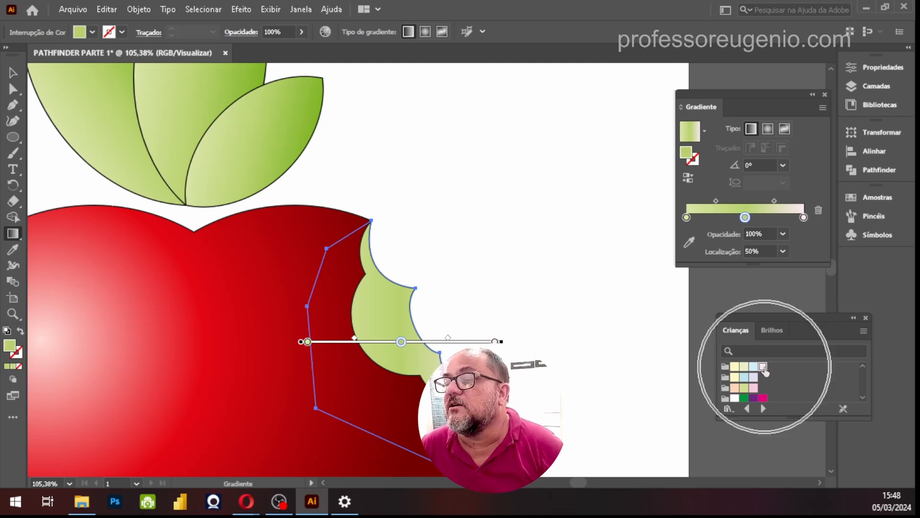
pyautogui.click(308, 341)
pyautogui.click(763, 367)
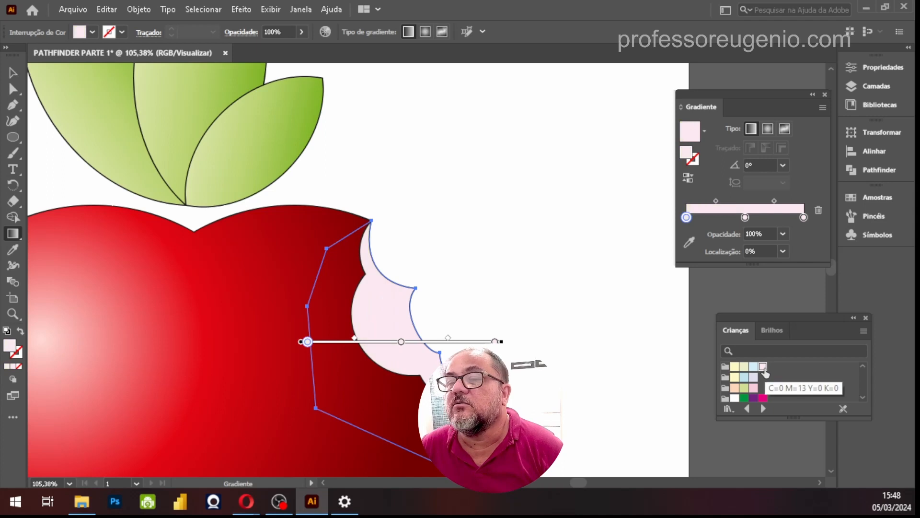
# Recolour all three stops of the flesh's gradient with the first pale yellow swatch from the Crianças library
pyautogui.click(734, 367)
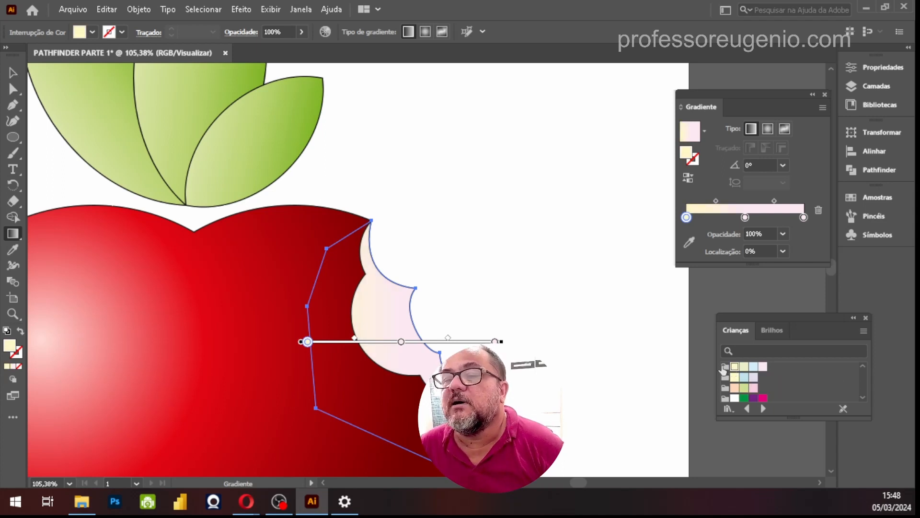
pyautogui.click(400, 342)
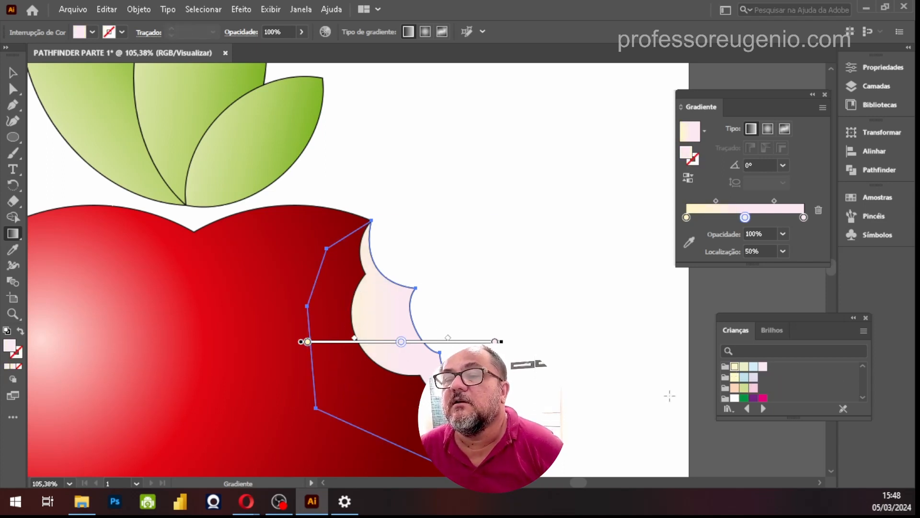
pyautogui.click(734, 367)
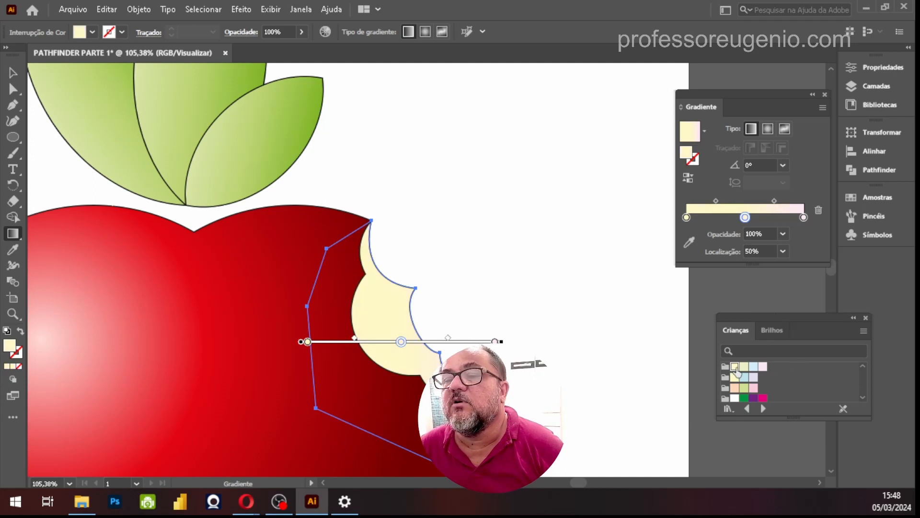
pyautogui.click(495, 342)
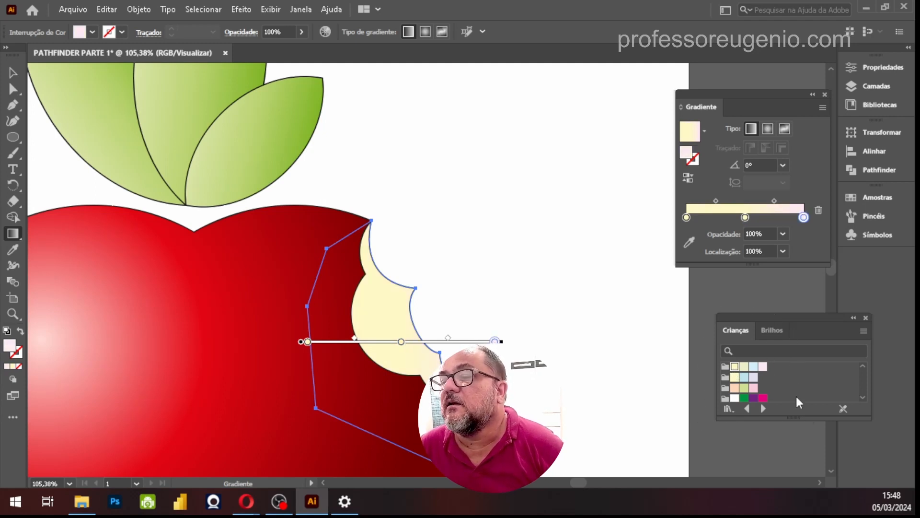
pyautogui.click(734, 367)
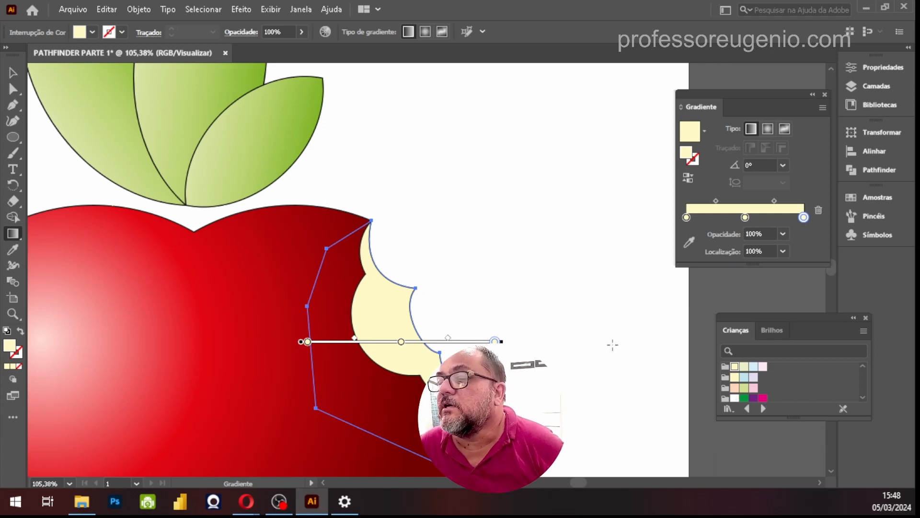
pyautogui.press('ctrl')
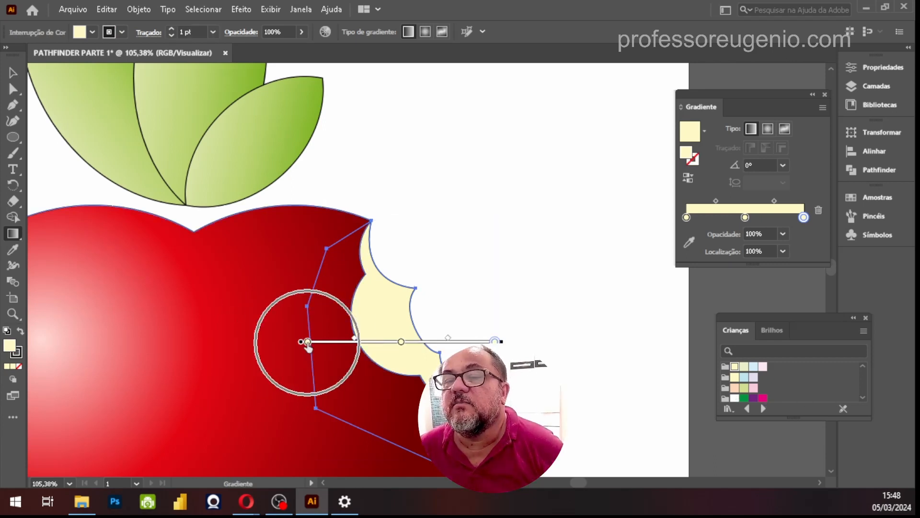
# Recolour all three stops of the flesh's gradient with the peach swatch C=0 M=21 Y=29 K=0 from the Crianças library
pyautogui.click(307, 342)
pyautogui.click(734, 387)
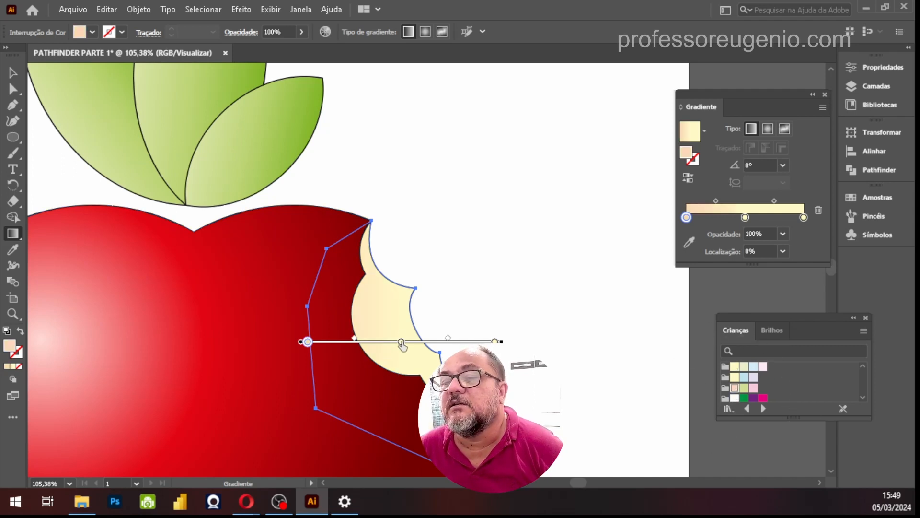
pyautogui.click(402, 343)
pyautogui.click(735, 389)
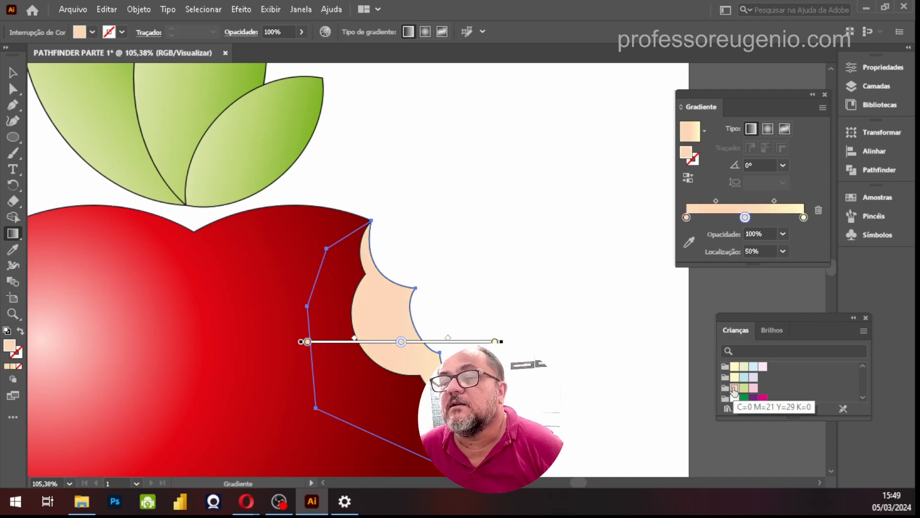
pyautogui.click(495, 342)
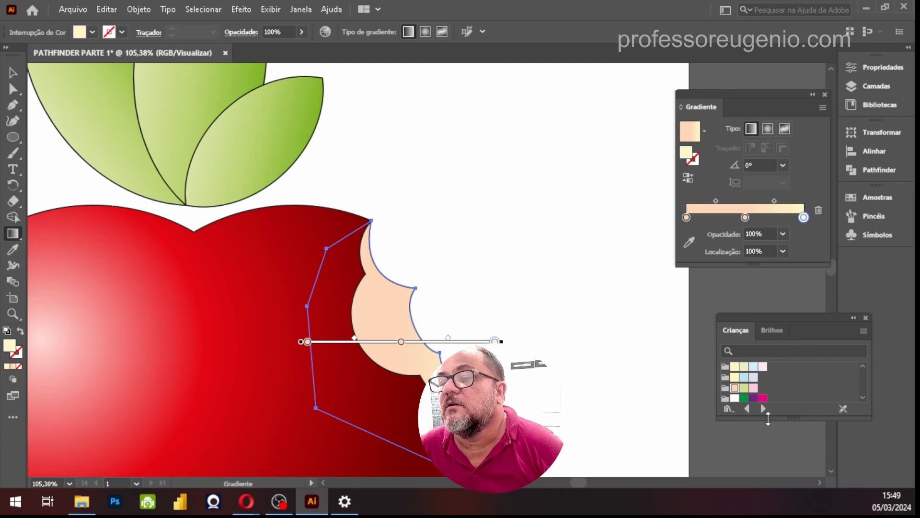
pyautogui.click(736, 390)
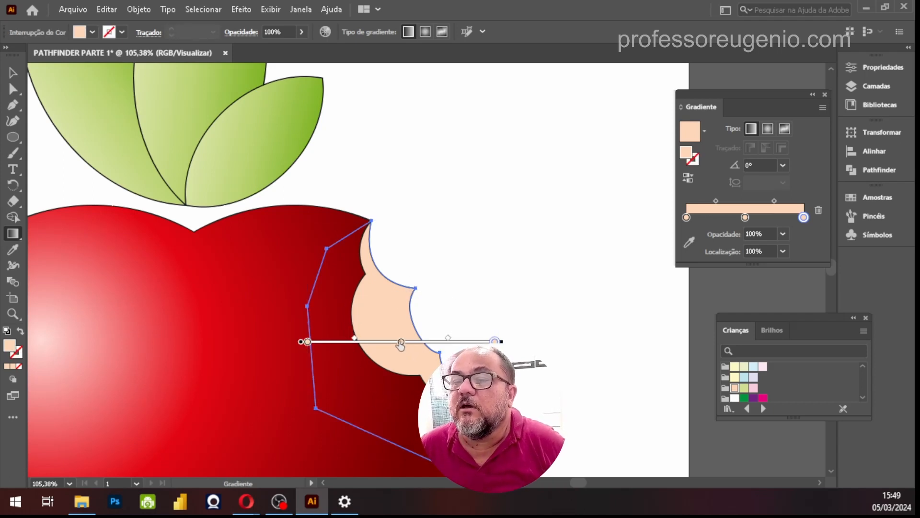
# Remove the middle stop from the flesh's gradient and set the end stop's colour to R 225, G 194, B 153
pyautogui.moveTo(402, 346); pyautogui.dragTo(401, 404)
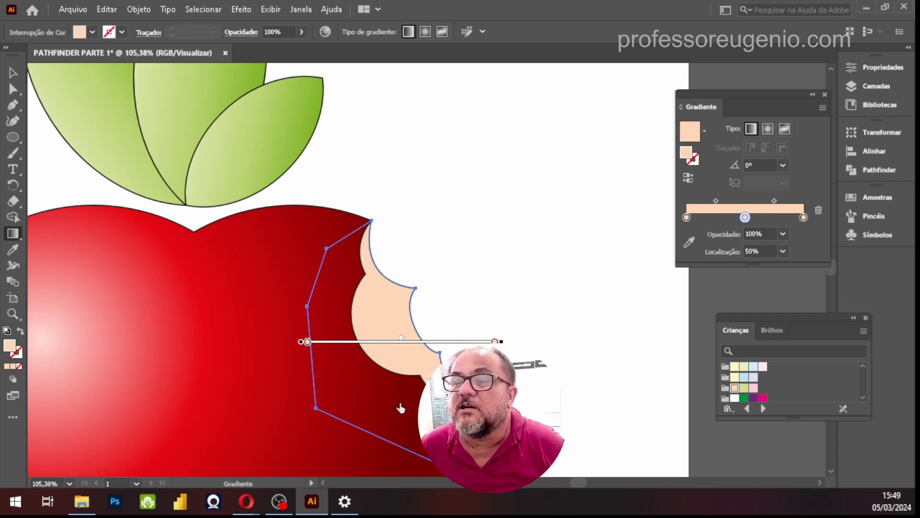
pyautogui.press('ctrl')
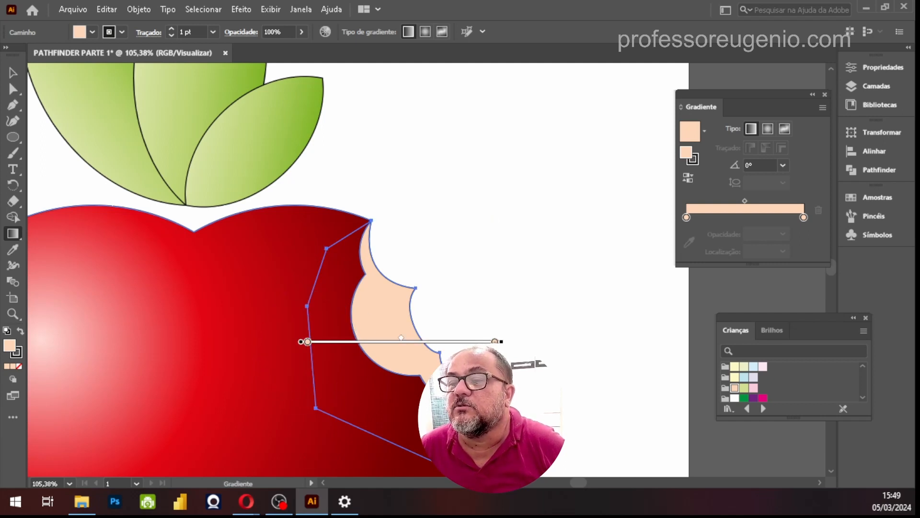
pyautogui.doubleClick(494, 341)
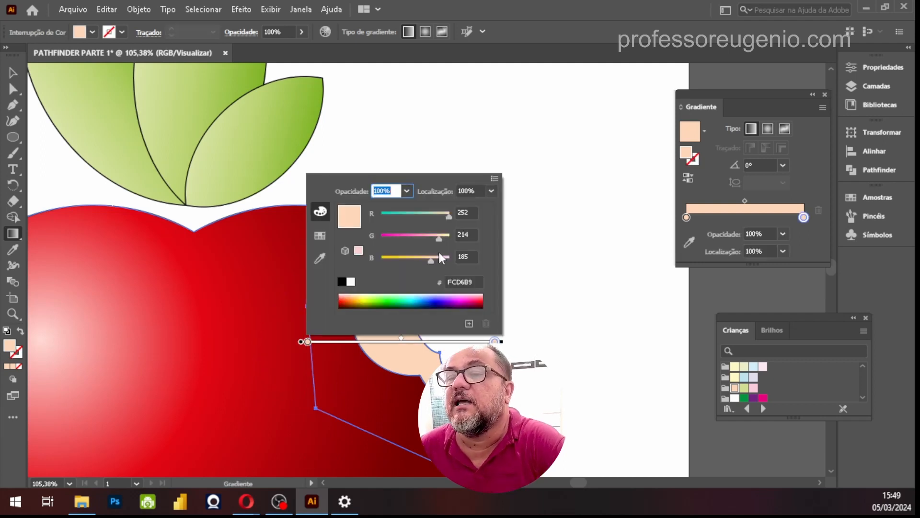
pyautogui.moveTo(436, 259); pyautogui.dragTo(422, 259)
pyautogui.moveTo(449, 217); pyautogui.dragTo(433, 239)
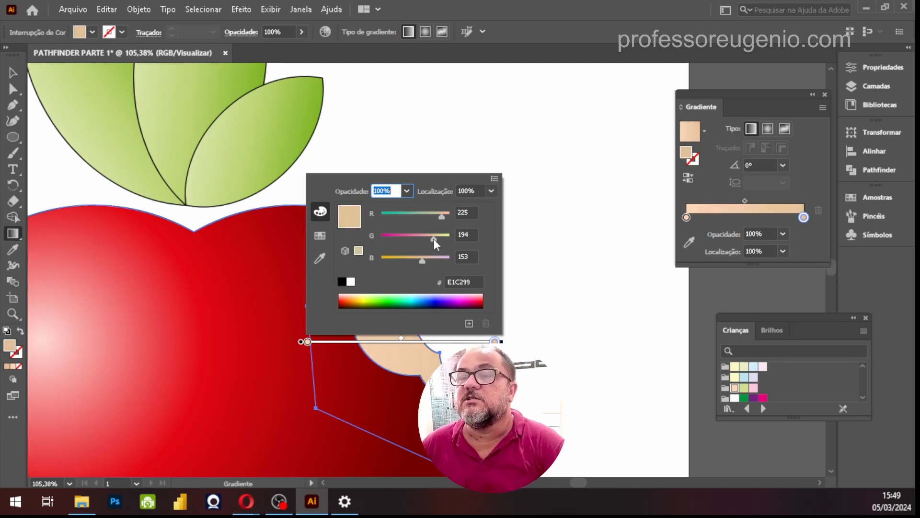
pyautogui.press('Return')
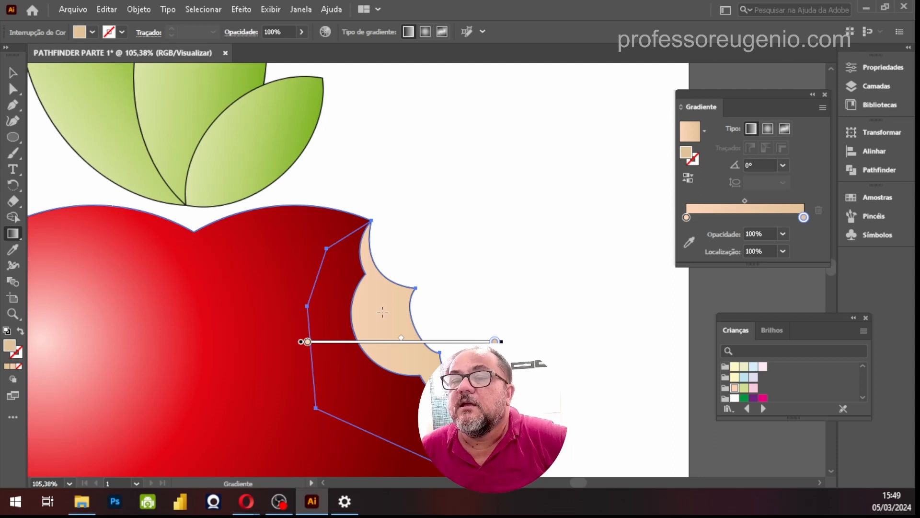
# Set the start stop of the flesh's gradient to the orange R 225, G 162, B 25
pyautogui.doubleClick(307, 341)
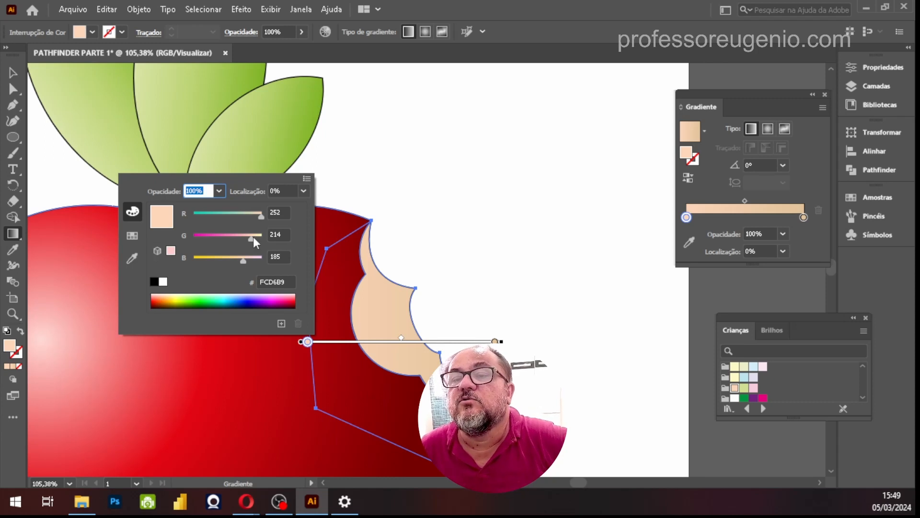
pyautogui.moveTo(250, 238); pyautogui.dragTo(200, 259)
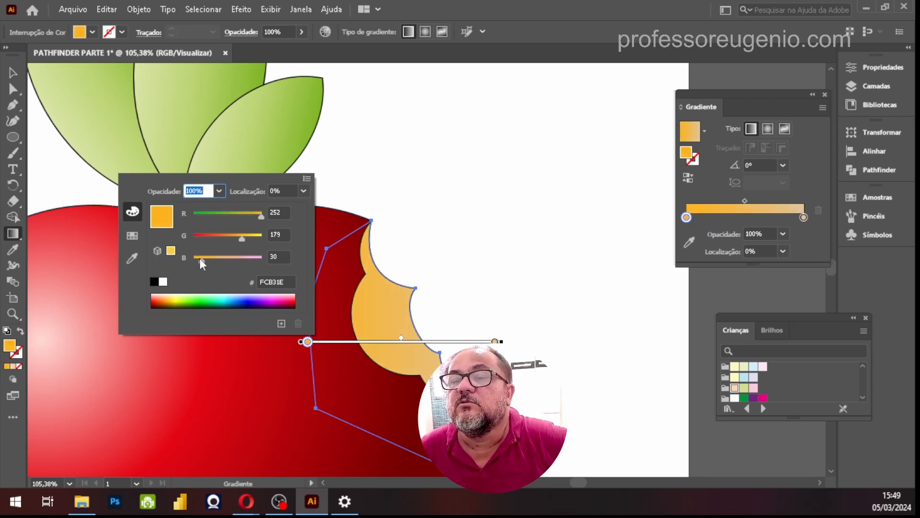
pyautogui.moveTo(240, 238); pyautogui.dragTo(252, 216)
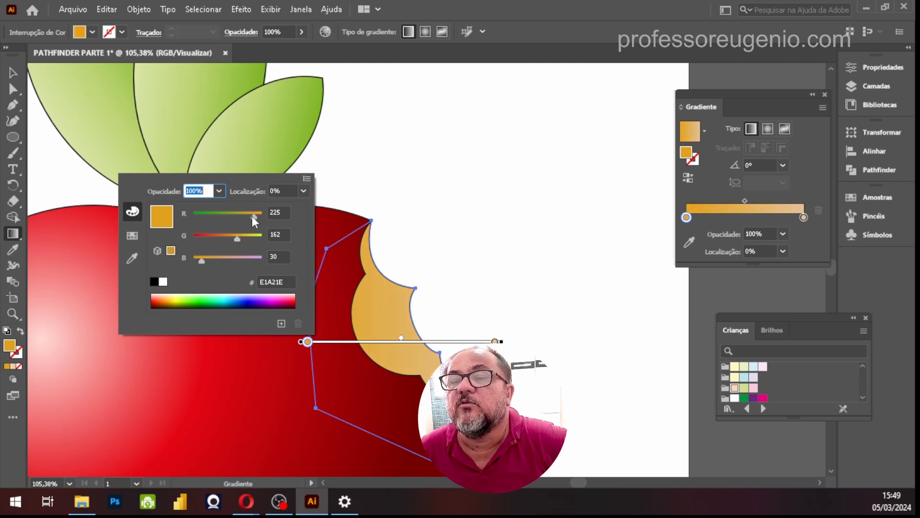
pyautogui.moveTo(200, 266); pyautogui.dragTo(199, 266)
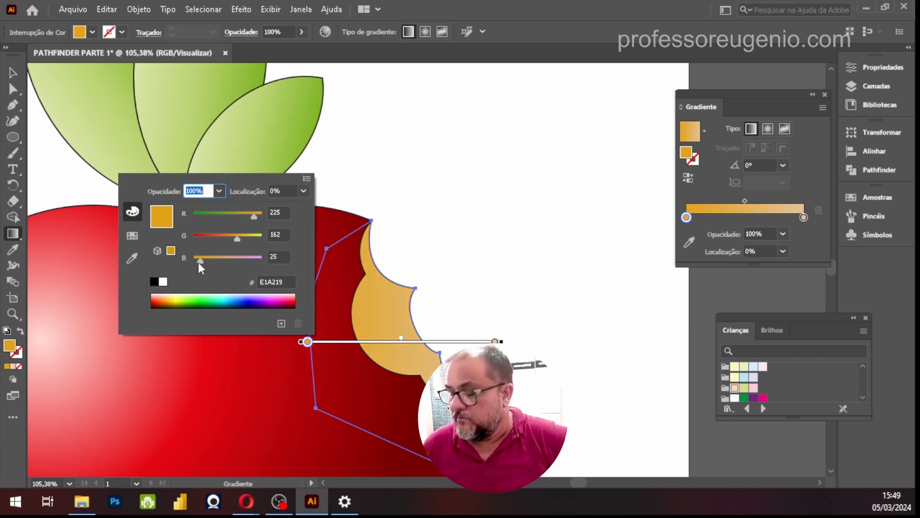
pyautogui.press('Return')
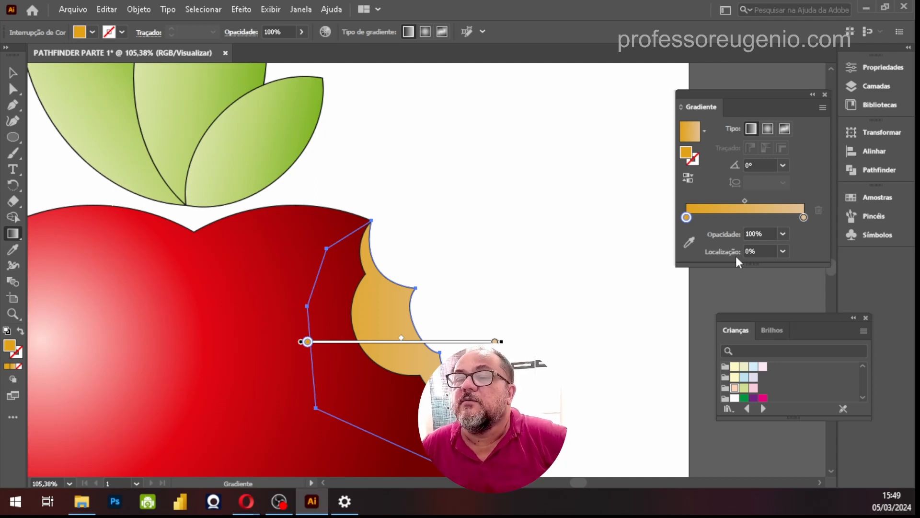
# Recolour the start stop of the flesh's gradient dark brown, 6A2F00, from the RGB spectrum
pyautogui.doubleClick(687, 217)
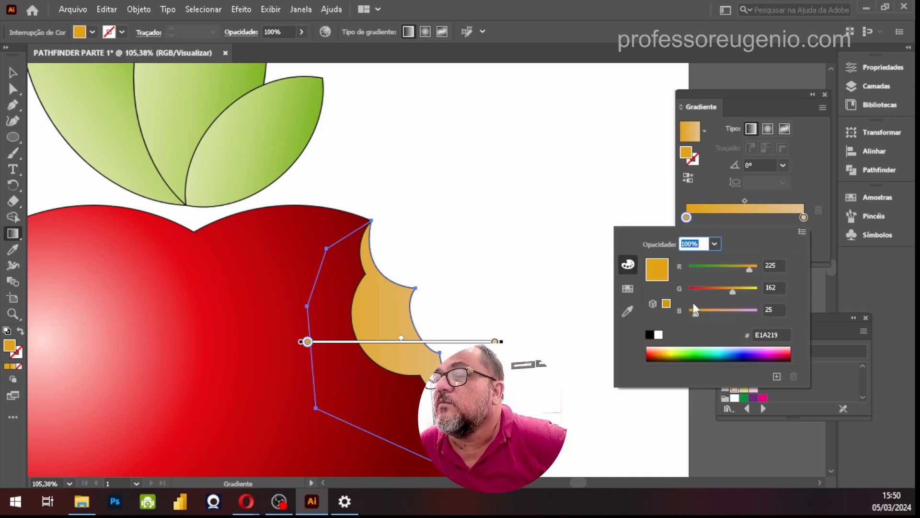
pyautogui.click(660, 354)
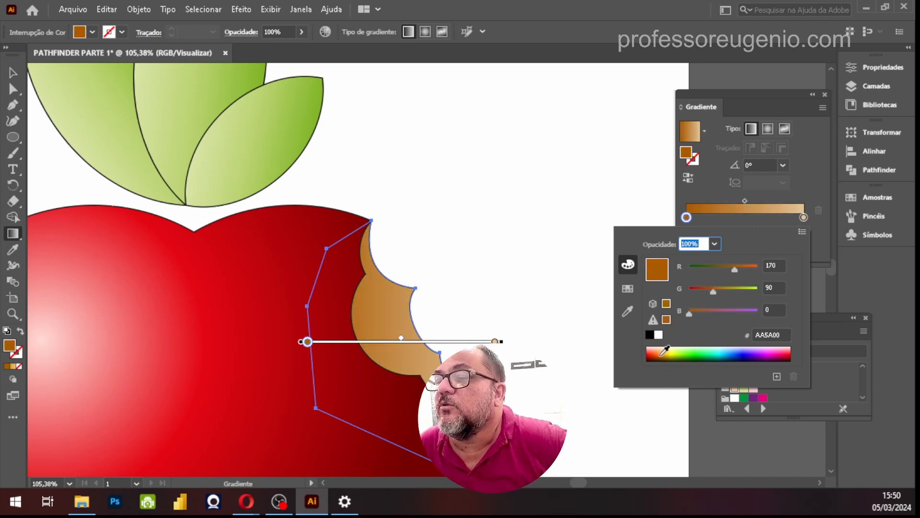
pyautogui.click(661, 355)
pyautogui.click(661, 354)
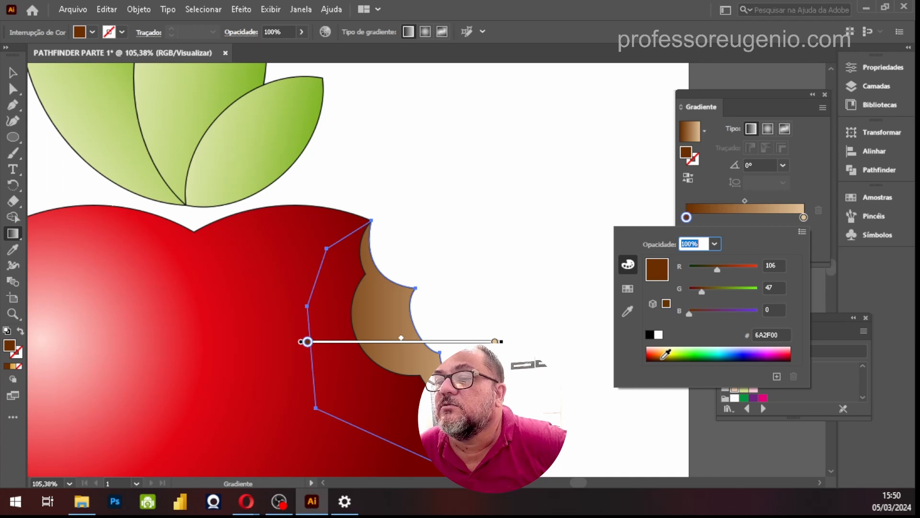
# Recolour the end stop of the flesh's gradient light yellow, FFDF7F, from the RGB spectrum
pyautogui.click(804, 217)
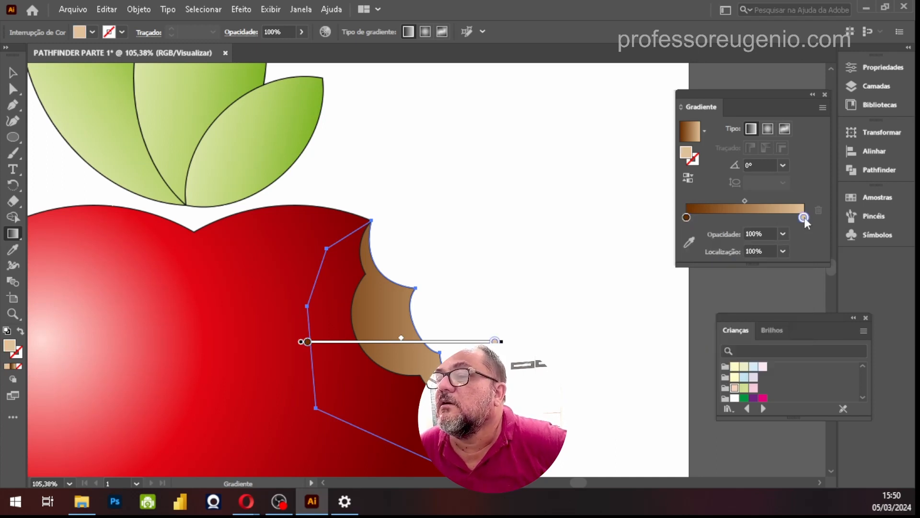
pyautogui.doubleClick(805, 218)
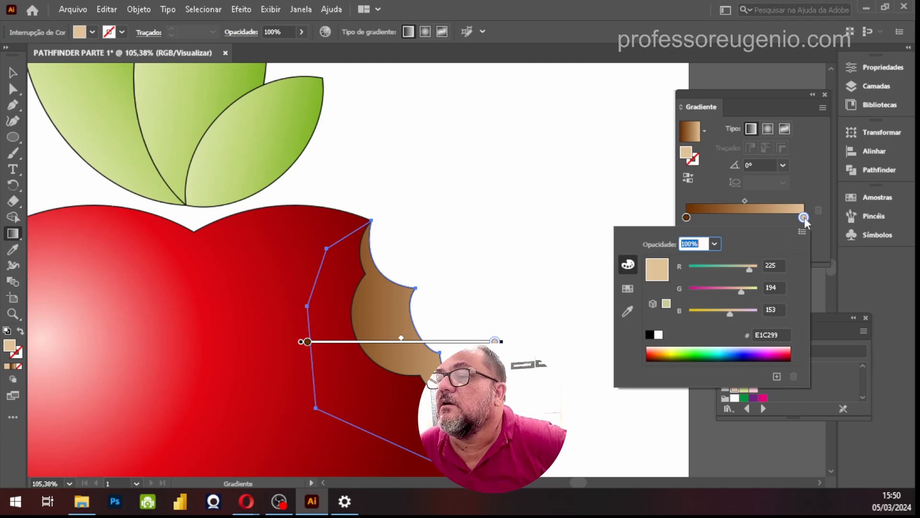
pyautogui.click(667, 352)
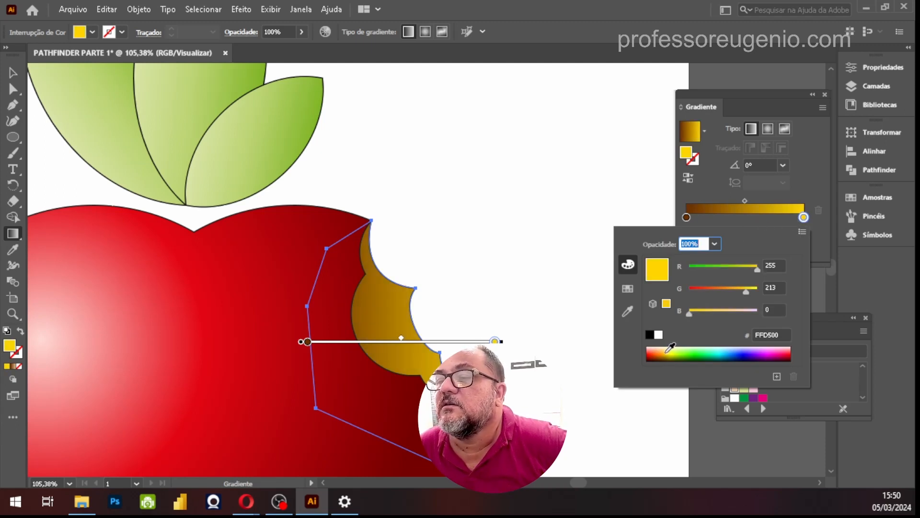
pyautogui.click(668, 349)
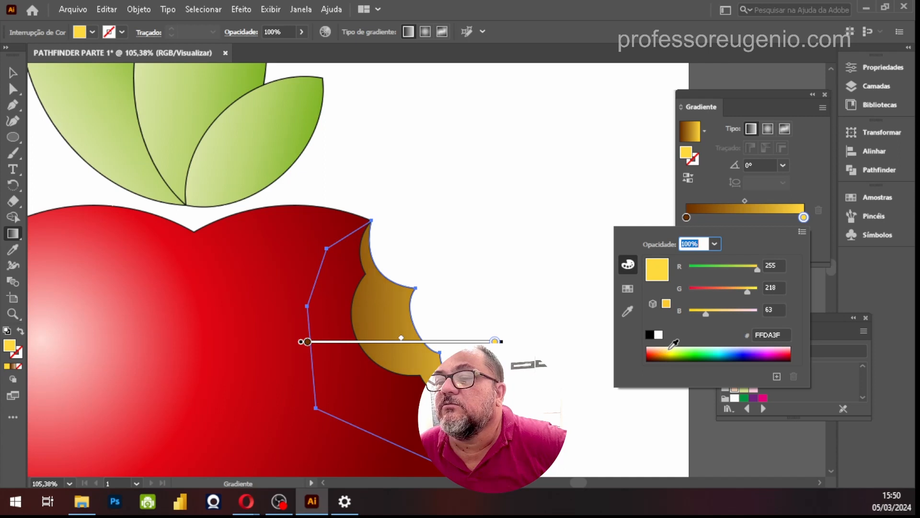
pyautogui.click(669, 347)
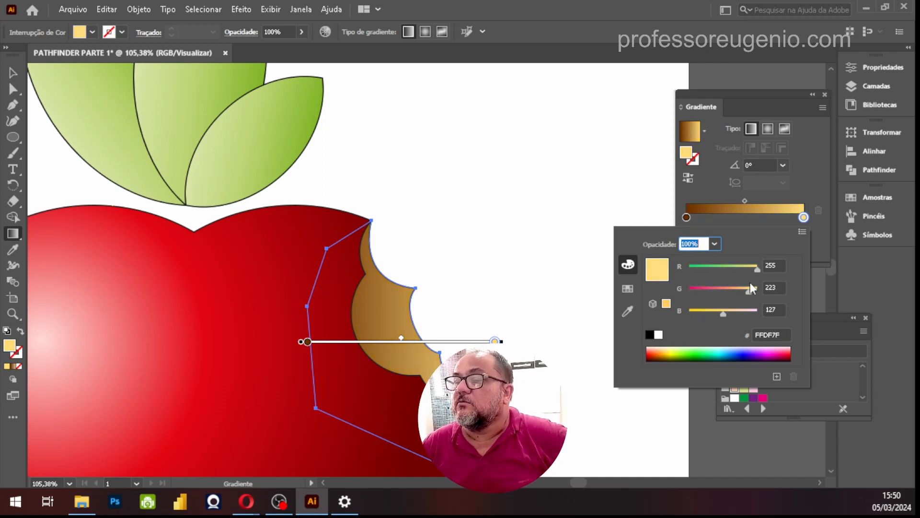
pyautogui.press('Escape')
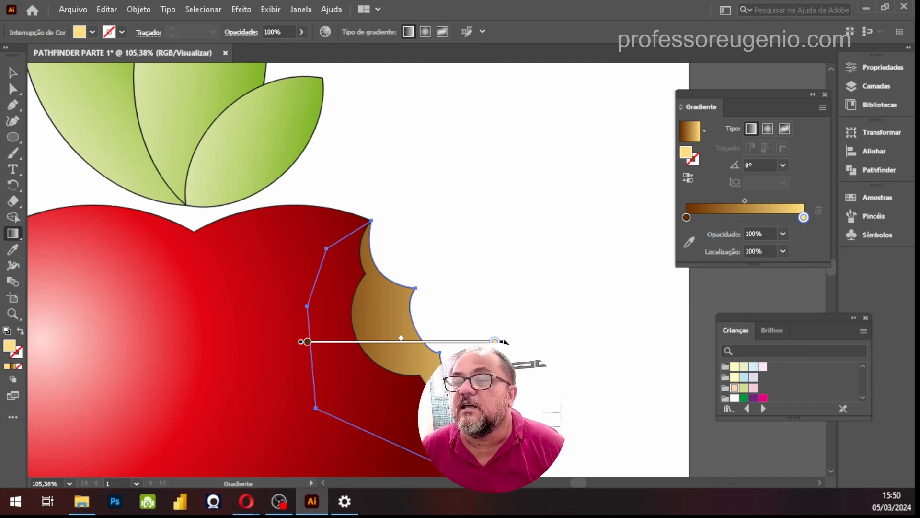
# Angle the flesh's gradient at about 37° across the bite, with the brown stop at about 3% and the yellow stop near the middle
pyautogui.moveTo(502, 341)
pyautogui.mouseDown()
pyautogui.moveTo(506, 300)
pyautogui.moveTo(477, 242)
pyautogui.mouseUp()
pyautogui.moveTo(443, 321)
pyautogui.mouseDown()
pyautogui.moveTo(489, 290)
pyautogui.moveTo(470, 307)
pyautogui.mouseUp()
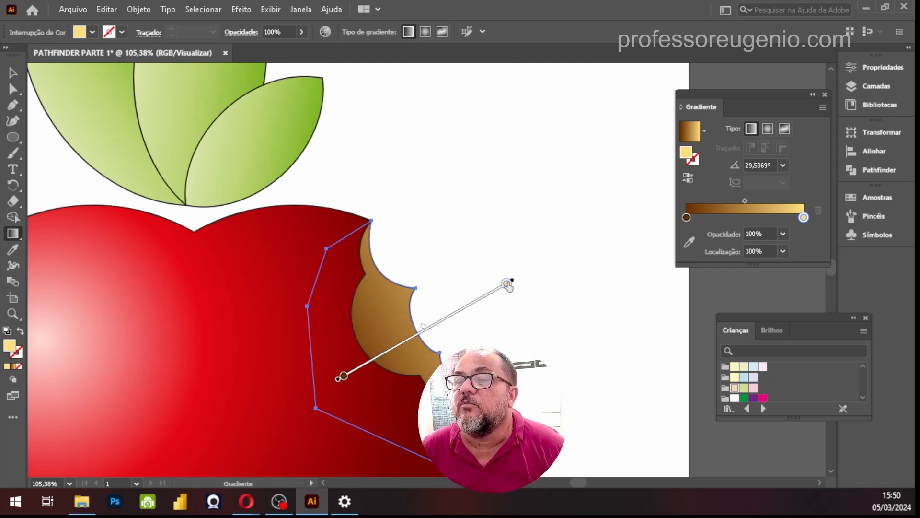
pyautogui.moveTo(507, 283); pyautogui.dragTo(424, 330)
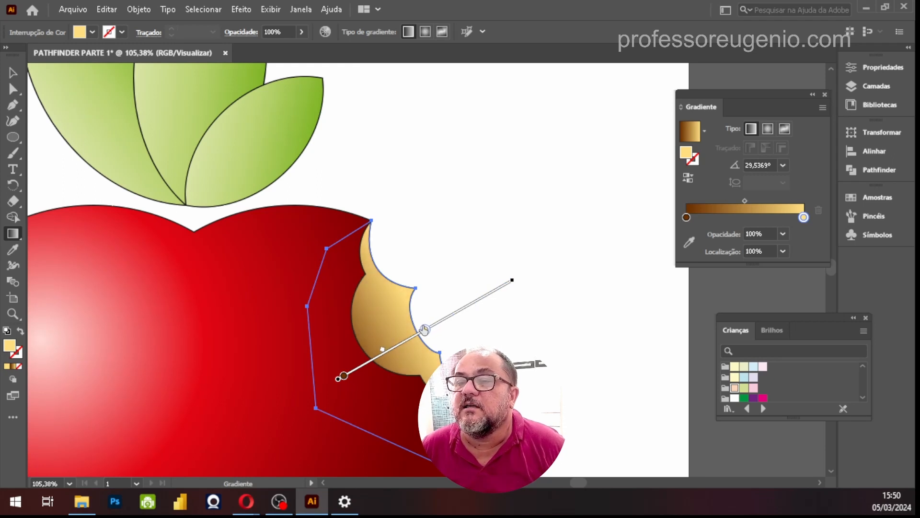
pyautogui.click(344, 376)
pyautogui.moveTo(346, 379)
pyautogui.mouseDown()
pyautogui.moveTo(359, 373)
pyautogui.moveTo(342, 378)
pyautogui.mouseUp()
pyautogui.moveTo(519, 277); pyautogui.dragTo(511, 250)
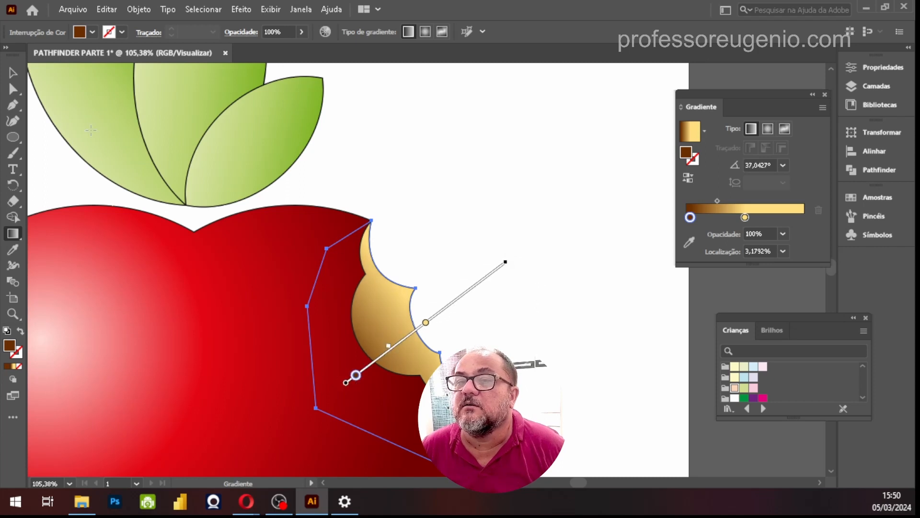
# Deselect the flesh and fit the whole artboard in view to check the finished fruit
pyautogui.click(13, 73)
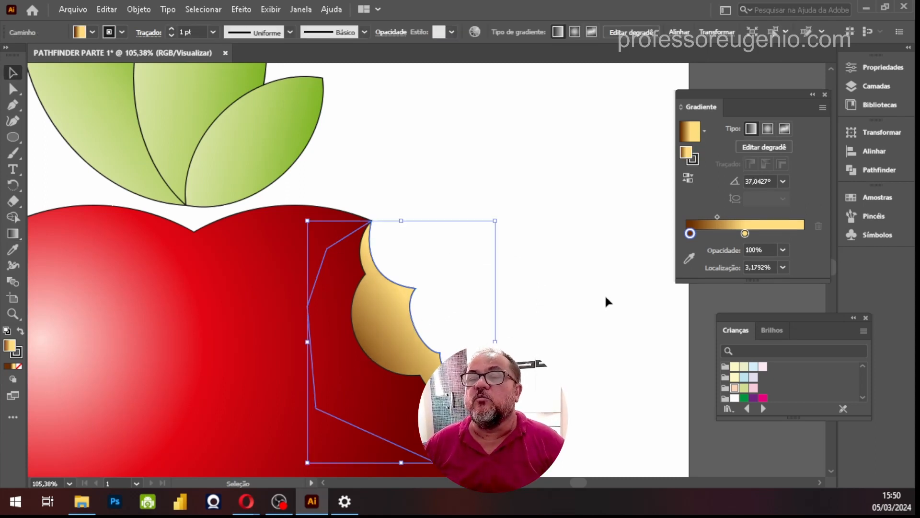
pyautogui.click(563, 301)
pyautogui.hotkey('ctrl', '0')
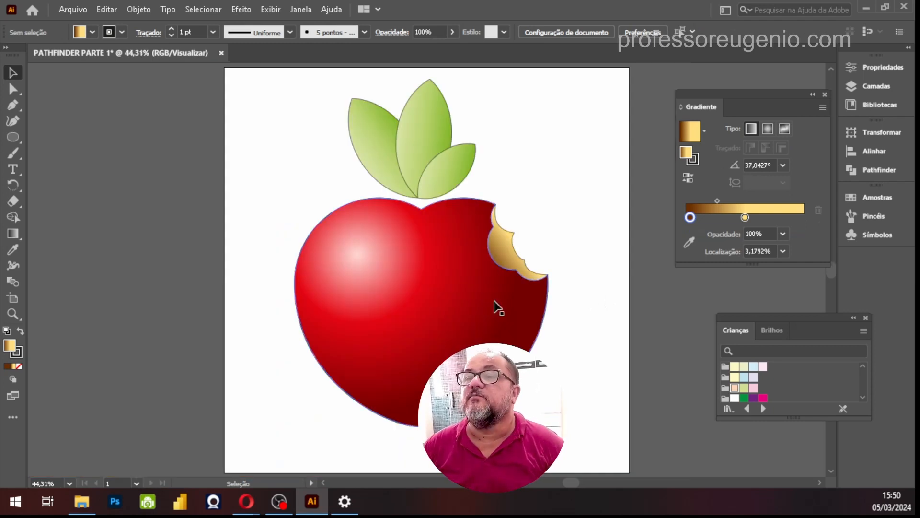
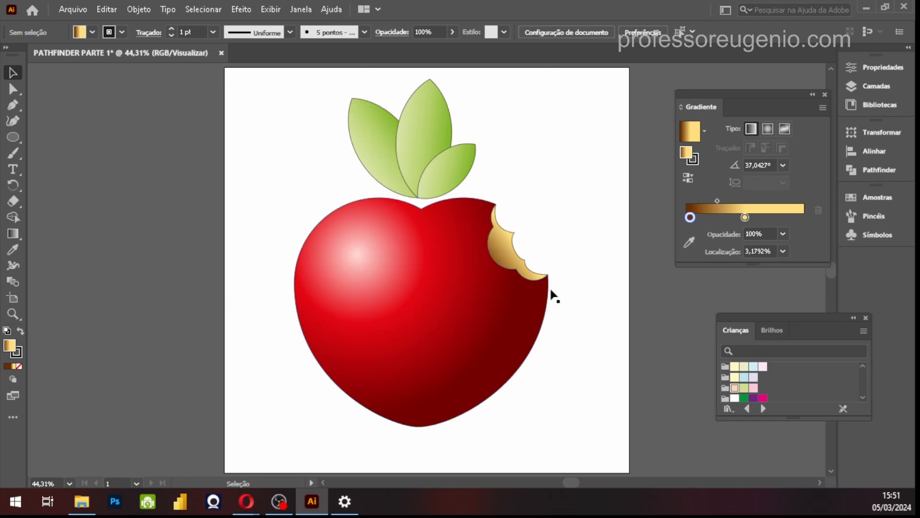
# Draw a straight line about 331 px long with the Pen tool through the central leaf from tip to base
pyautogui.press('z')
pyautogui.moveTo(327, 78); pyautogui.dragTo(486, 208)
pyautogui.press('space')
pyautogui.moveTo(598, 283); pyautogui.dragTo(407, 290)
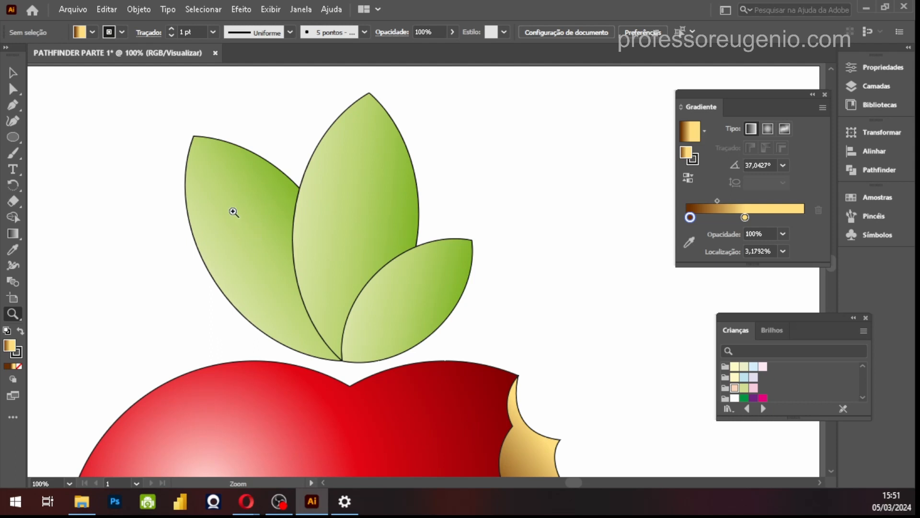
pyautogui.click(13, 106)
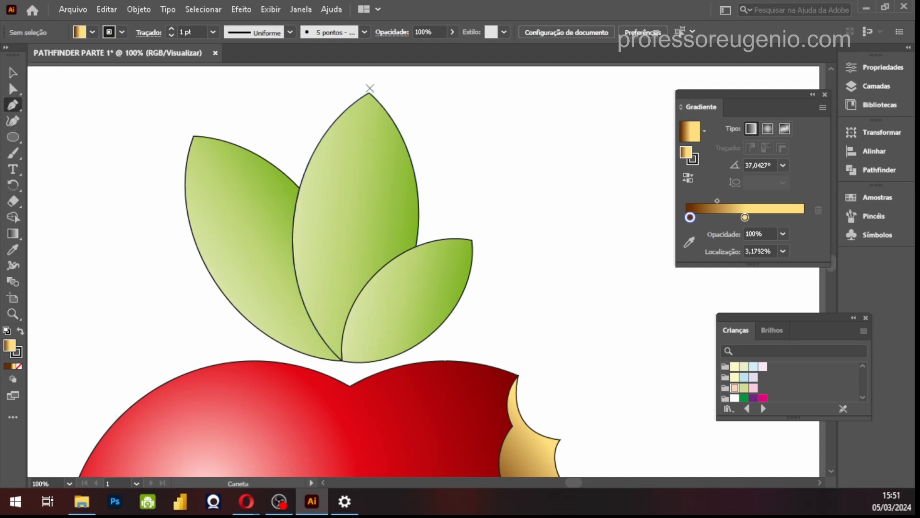
pyautogui.click(369, 92)
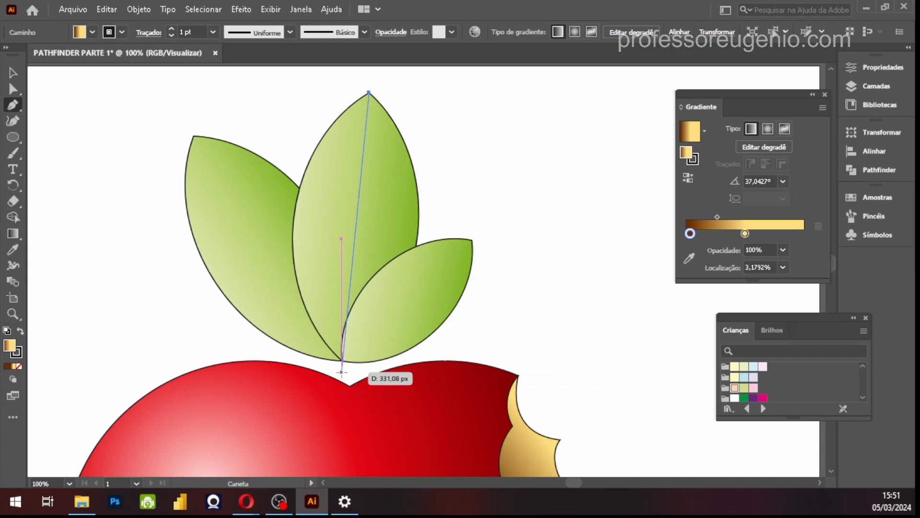
pyautogui.click(342, 371)
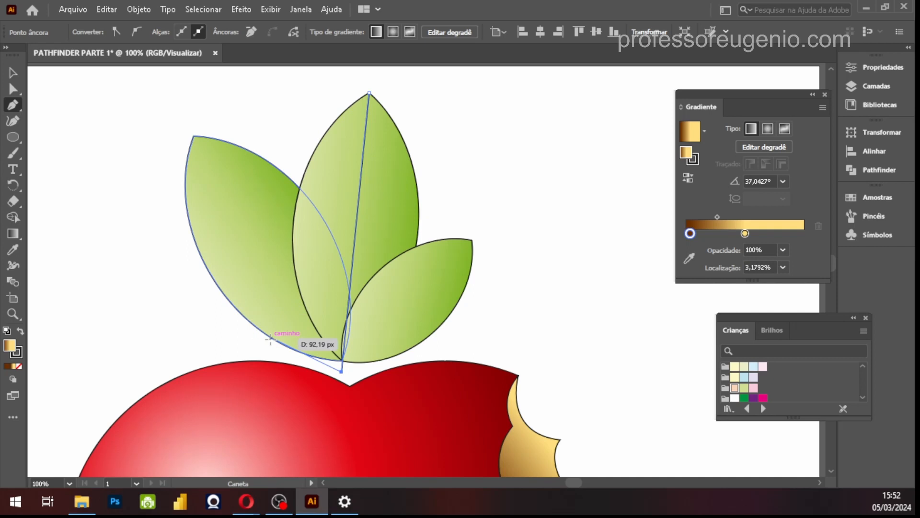
# Extend both ends of the dividing line slightly beyond the central leaf's tip and base
pyautogui.click(12, 73)
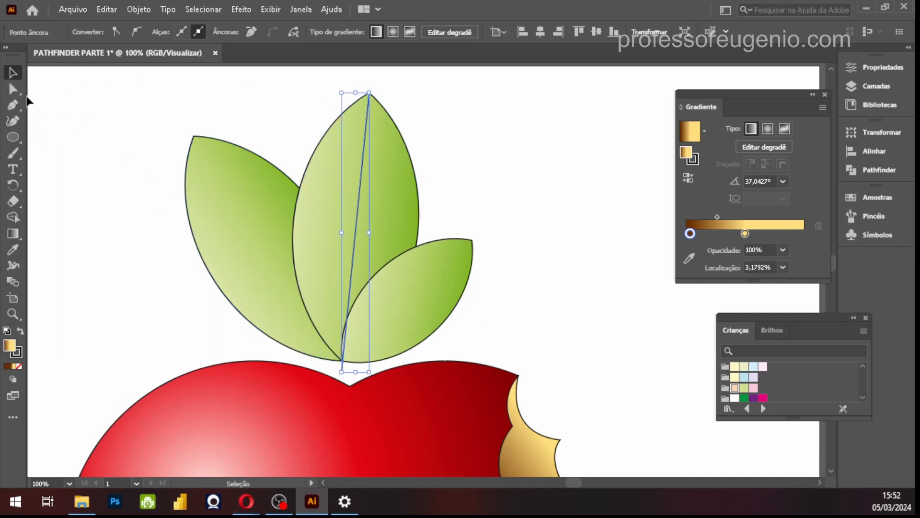
pyautogui.click(13, 89)
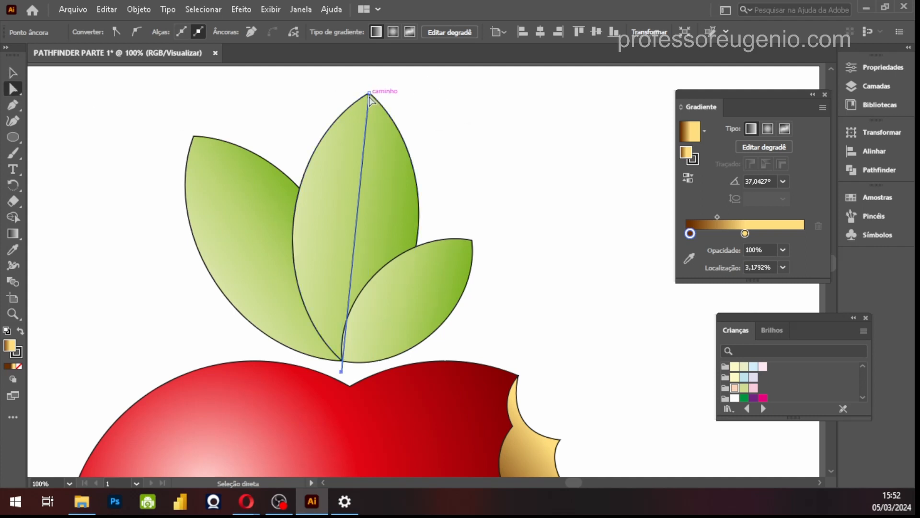
pyautogui.moveTo(369, 93); pyautogui.dragTo(370, 80)
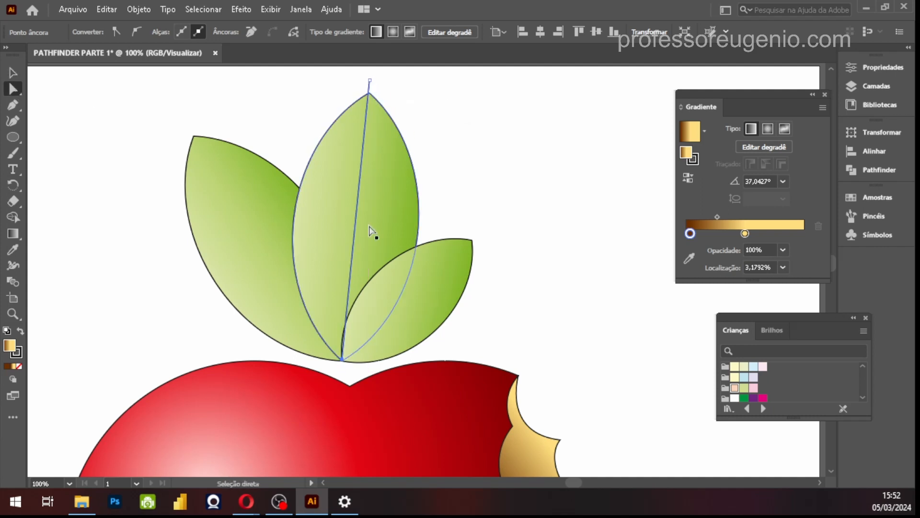
pyautogui.moveTo(343, 360); pyautogui.dragTo(340, 375)
# Move the two side leaves outward so that the central leaf stands clear of them
pyautogui.click(12, 73)
pyautogui.click(465, 287)
pyautogui.moveTo(444, 288); pyautogui.dragTo(547, 286)
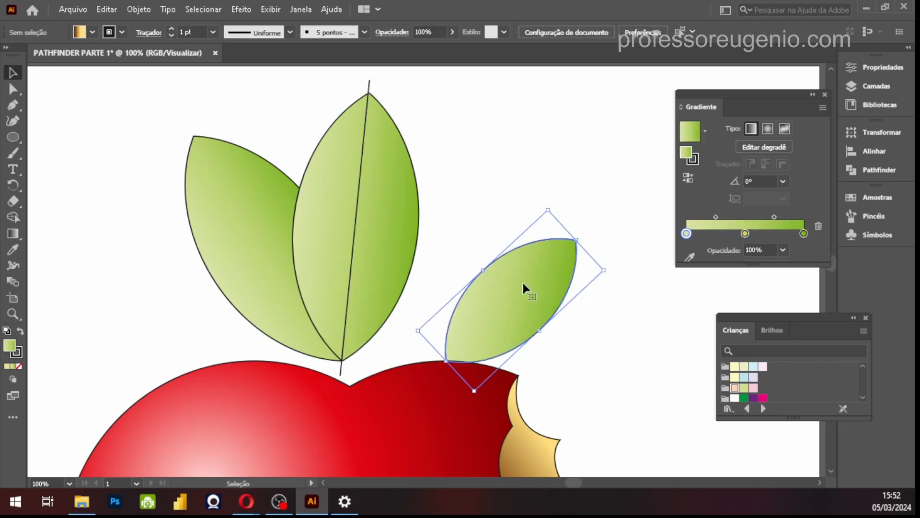
pyautogui.moveTo(249, 242); pyautogui.dragTo(163, 227)
pyautogui.moveTo(198, 267); pyautogui.dragTo(180, 265)
# Split the central leaf along the drawn line with the Pathfinder Divide operation
pyautogui.click(369, 85)
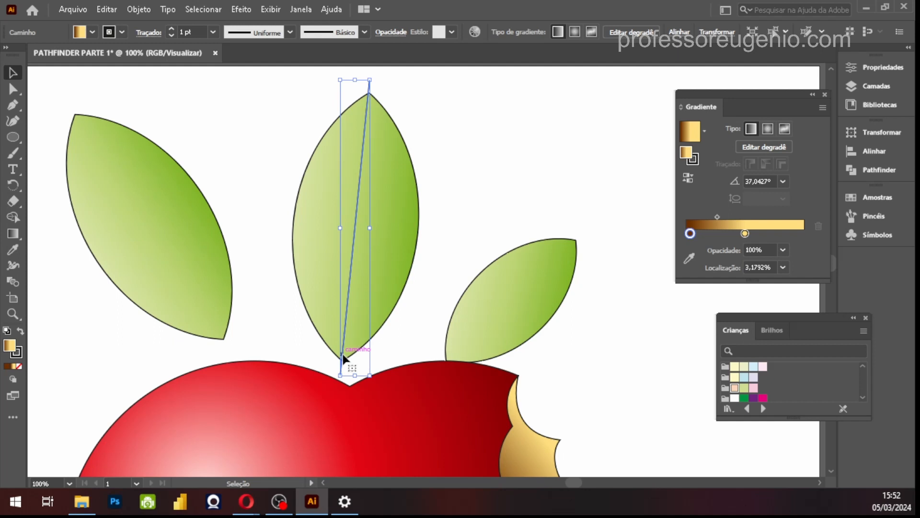
pyautogui.keyDown('shift'); pyautogui.click(398, 242); pyautogui.keyUp('shift')
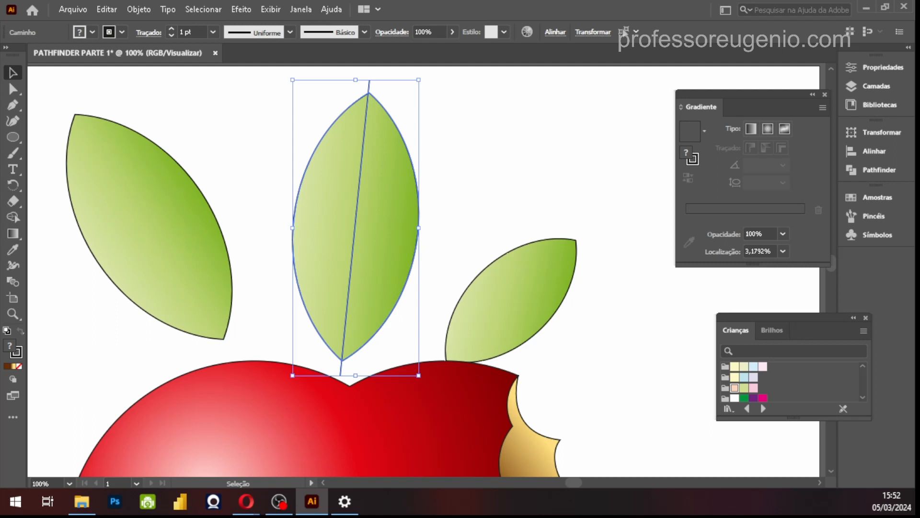
pyautogui.click(872, 174)
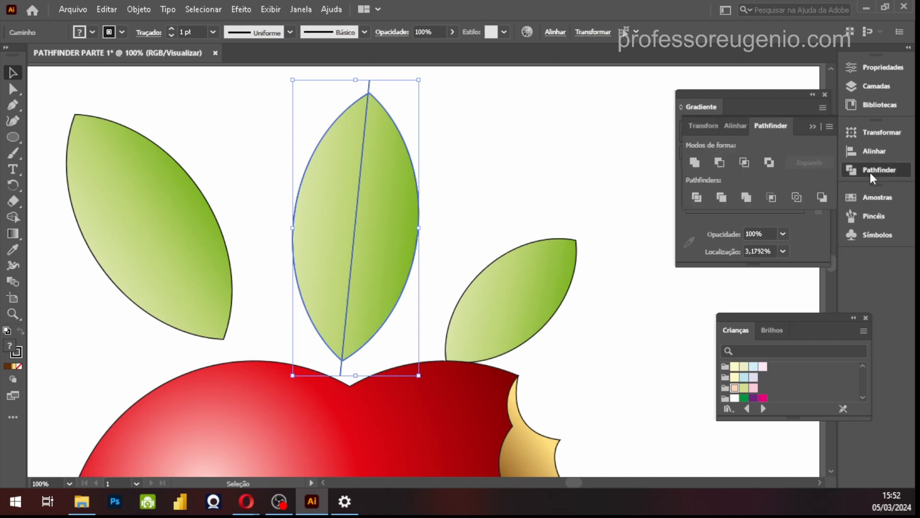
pyautogui.click(813, 95)
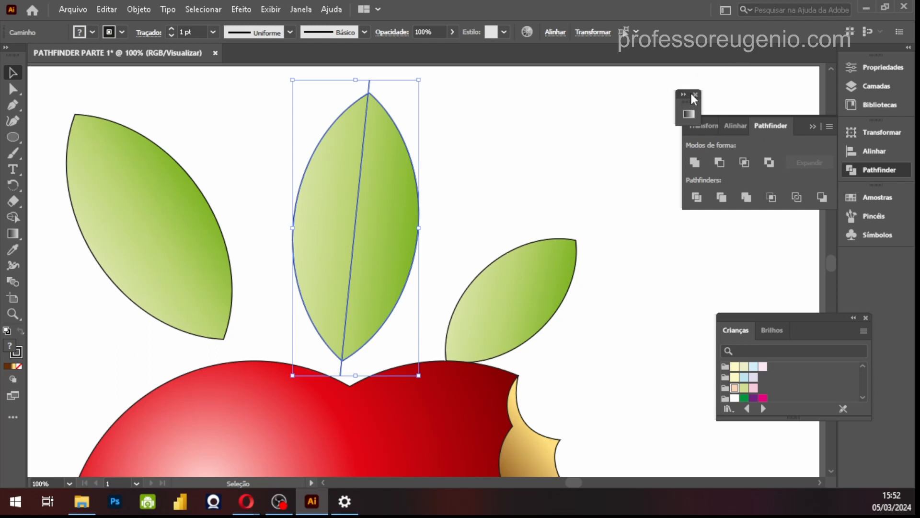
pyautogui.click(688, 114)
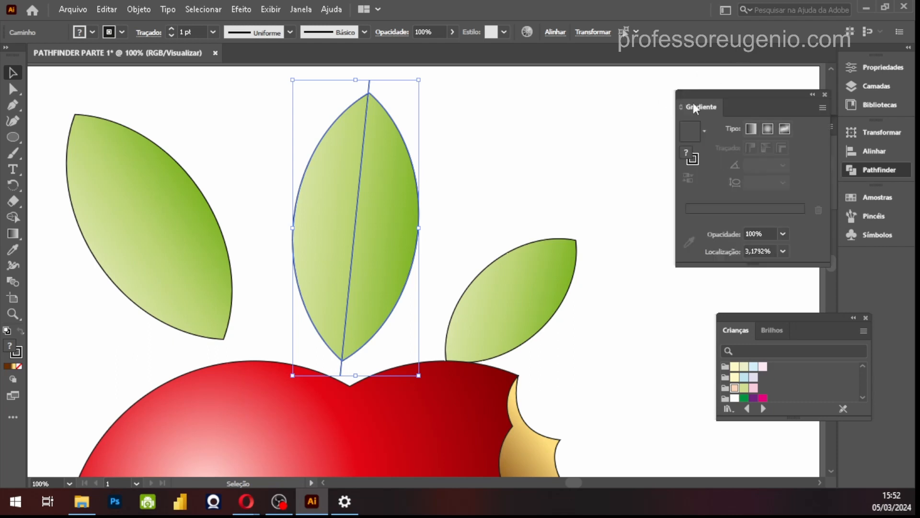
pyautogui.moveTo(756, 96); pyautogui.dragTo(733, 18)
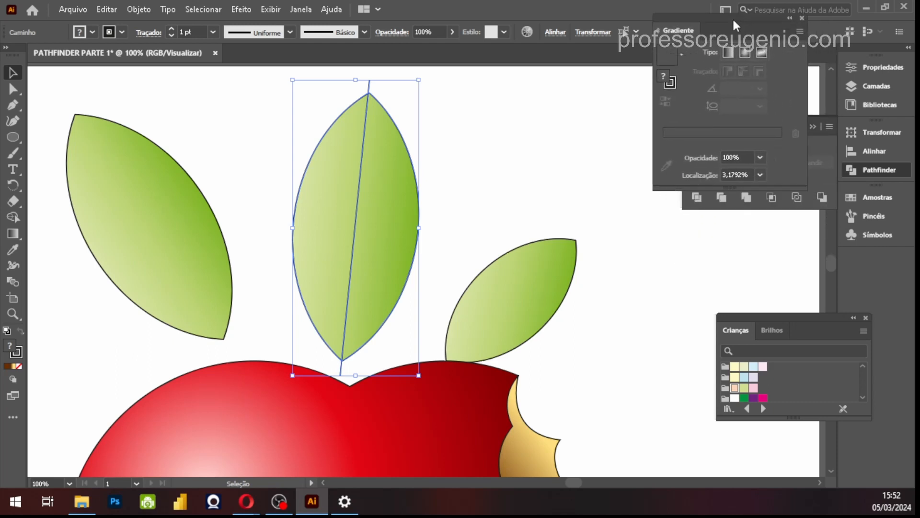
pyautogui.doubleClick(673, 14)
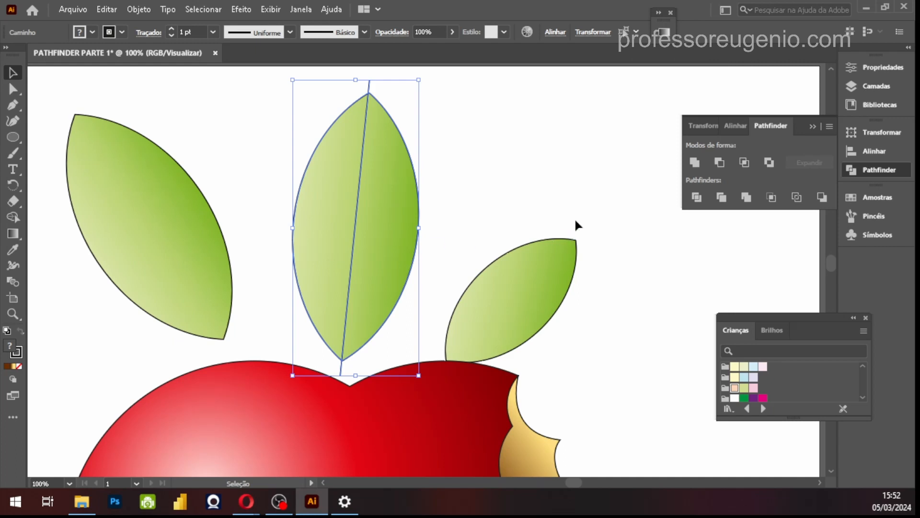
pyautogui.click(696, 197)
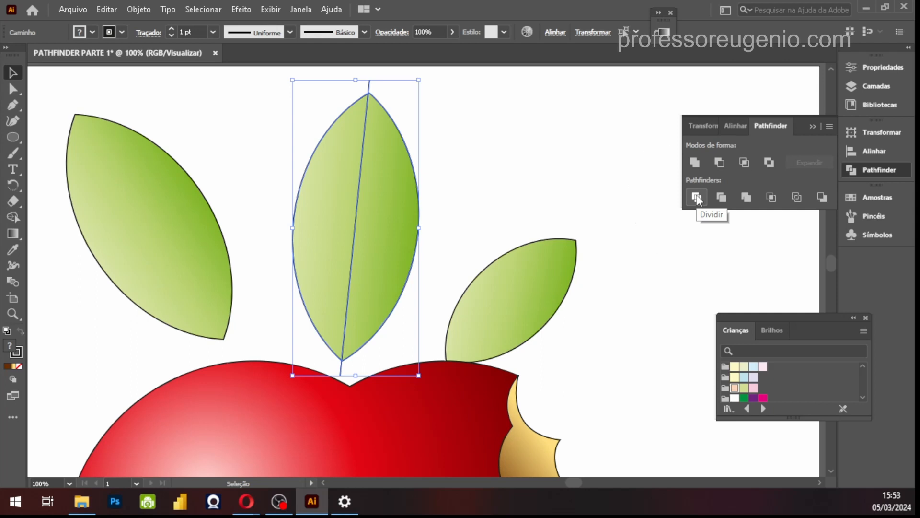
pyautogui.click(457, 157)
# Ungroup the divided central leaf and test its separation by moving the right half away and undoing that move
pyautogui.click(397, 189)
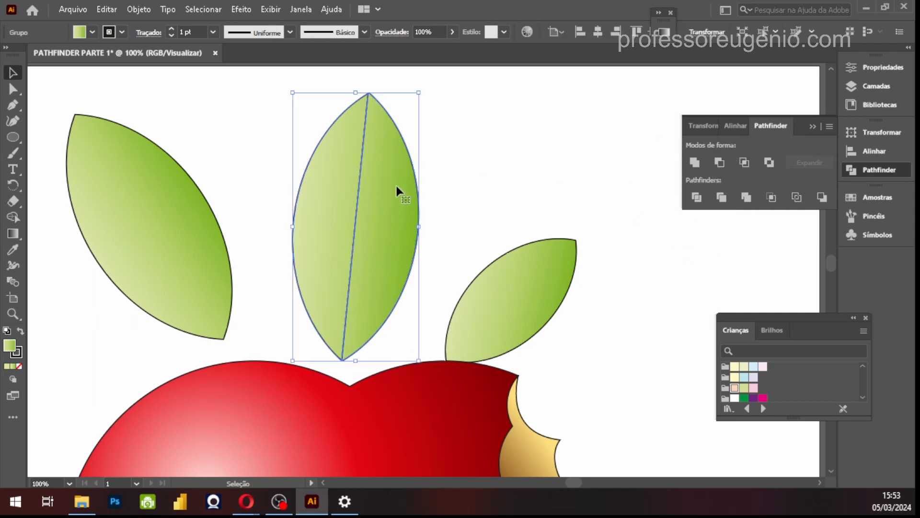
pyautogui.rightClick(396, 190)
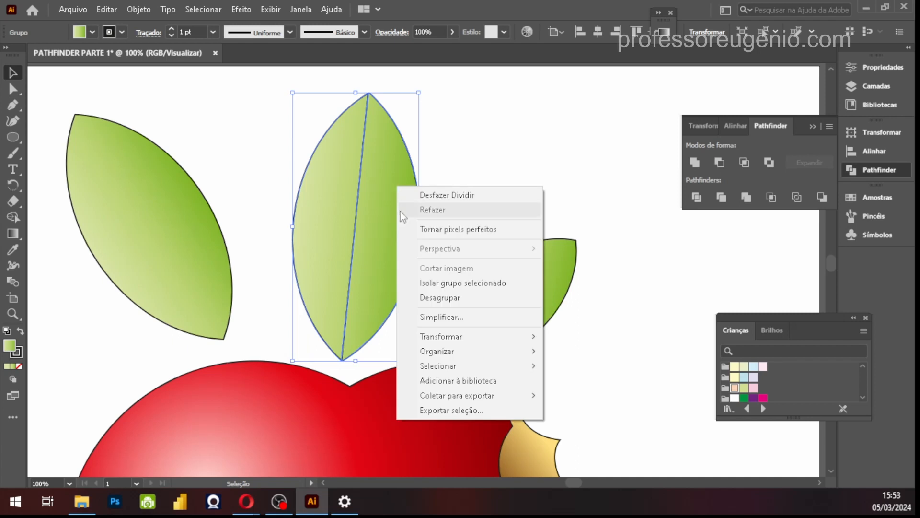
pyautogui.click(439, 296)
pyautogui.click(481, 157)
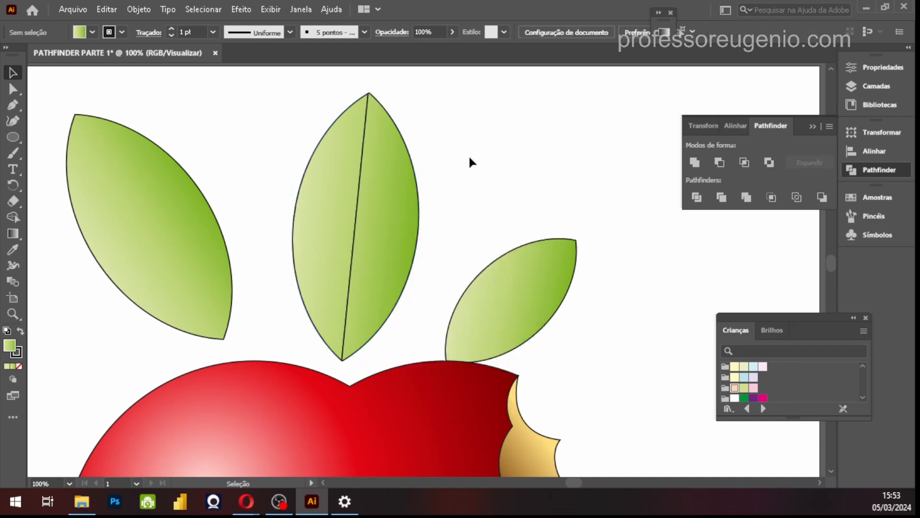
pyautogui.moveTo(411, 174); pyautogui.dragTo(452, 163)
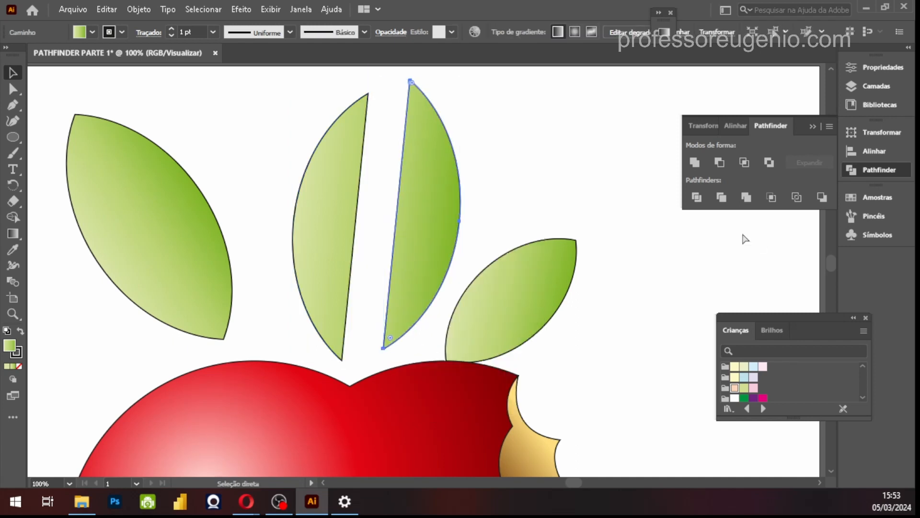
pyautogui.hotkey('ctrl', 'z')
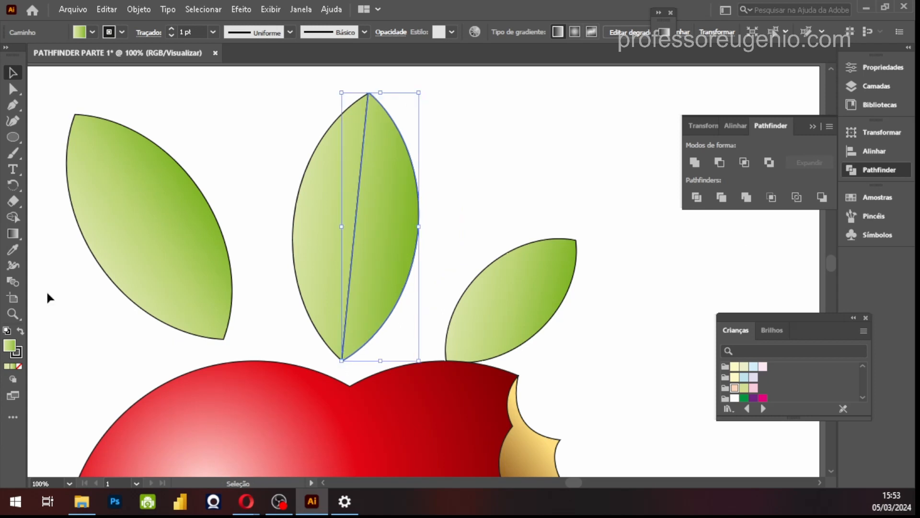
# Redirect the right leaf half's linear gradient diagonally, with light green near the base and dark green toward the tip
pyautogui.click(13, 234)
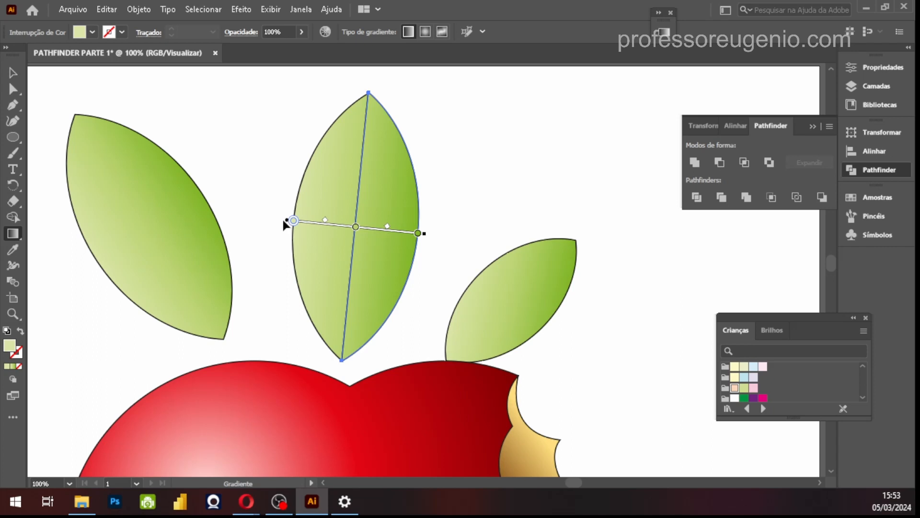
pyautogui.moveTo(286, 224)
pyautogui.mouseDown()
pyautogui.moveTo(306, 257)
pyautogui.moveTo(328, 253)
pyautogui.moveTo(353, 274)
pyautogui.moveTo(327, 287)
pyautogui.moveTo(352, 289)
pyautogui.moveTo(329, 293)
pyautogui.moveTo(344, 225)
pyautogui.mouseUp()
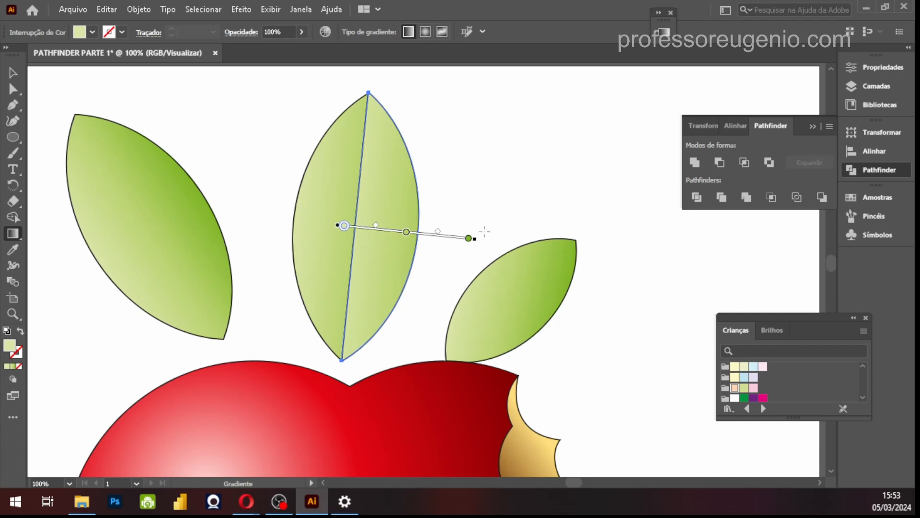
pyautogui.moveTo(471, 238)
pyautogui.mouseDown()
pyautogui.moveTo(479, 203)
pyautogui.moveTo(461, 128)
pyautogui.moveTo(457, 144)
pyautogui.mouseUp()
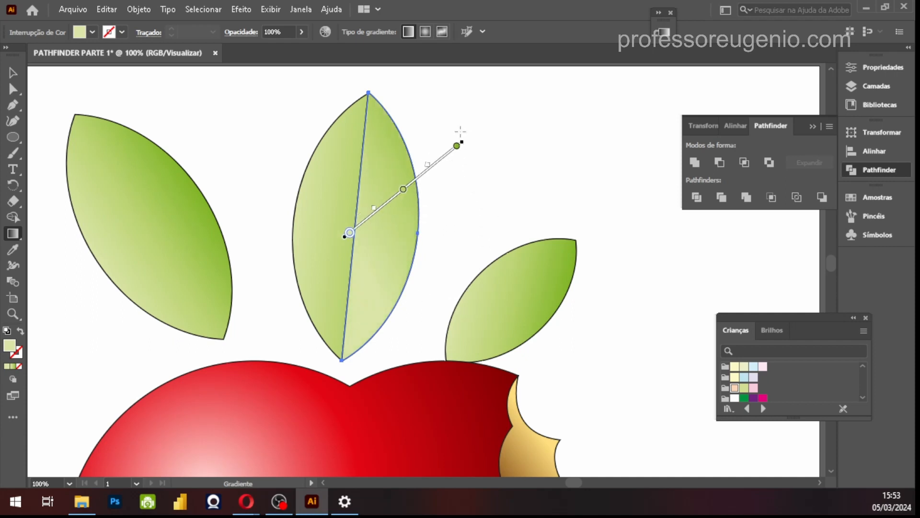
pyautogui.moveTo(392, 202)
pyautogui.mouseDown()
pyautogui.moveTo(392, 311)
pyautogui.moveTo(395, 288)
pyautogui.mouseUp()
pyautogui.moveTo(357, 254)
pyautogui.mouseDown()
pyautogui.moveTo(372, 257)
pyautogui.moveTo(385, 299)
pyautogui.mouseUp()
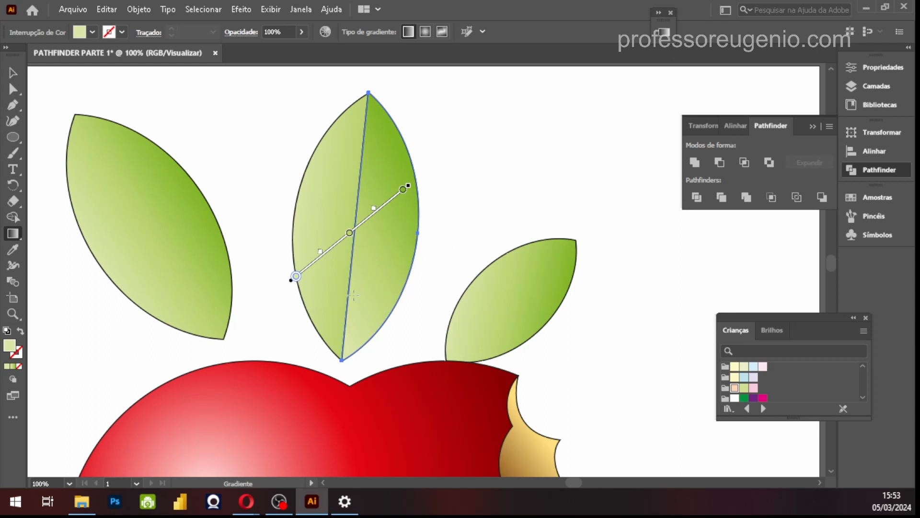
pyautogui.moveTo(409, 187)
pyautogui.mouseDown()
pyautogui.moveTo(395, 152)
pyautogui.moveTo(381, 151)
pyautogui.mouseUp()
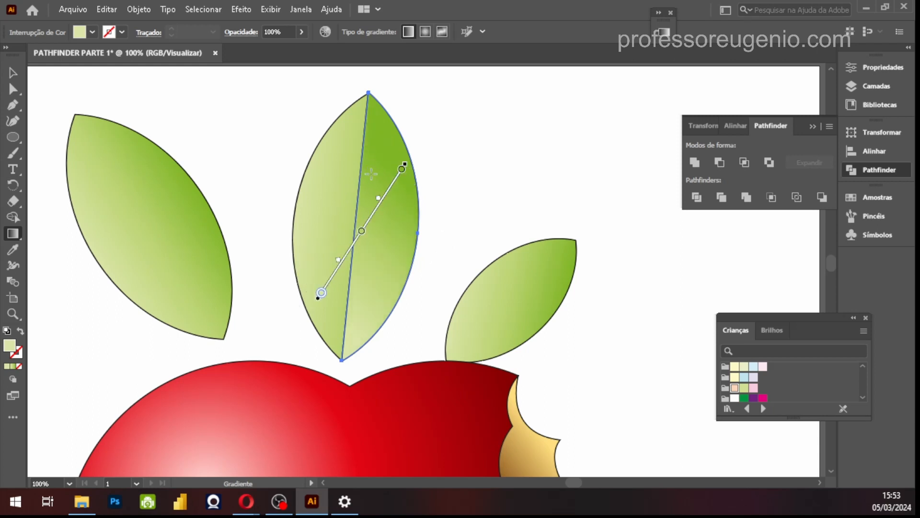
pyautogui.moveTo(325, 293); pyautogui.dragTo(332, 326)
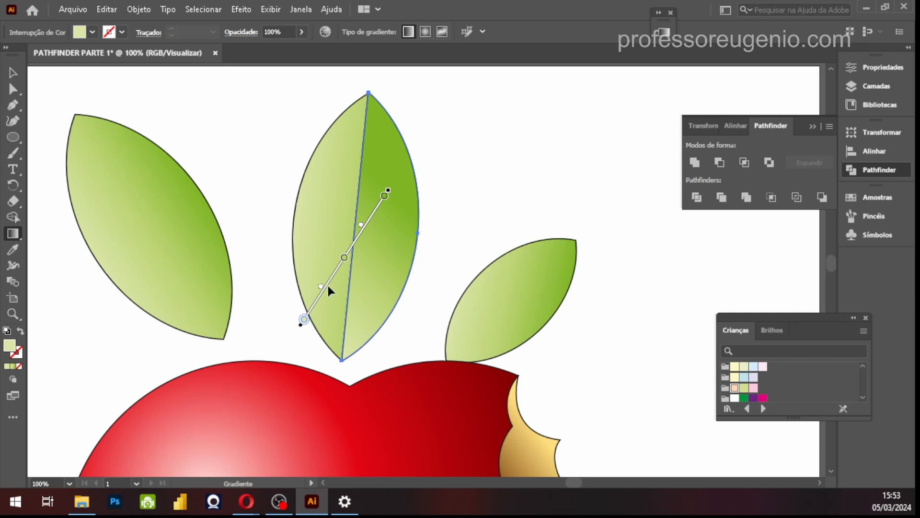
pyautogui.moveTo(325, 286); pyautogui.dragTo(351, 307)
pyautogui.click(13, 73)
pyautogui.click(269, 134)
# Redirect the left leaf half's gradient up toward its outer edge, with light green at the base and dark green above
pyautogui.click(331, 189)
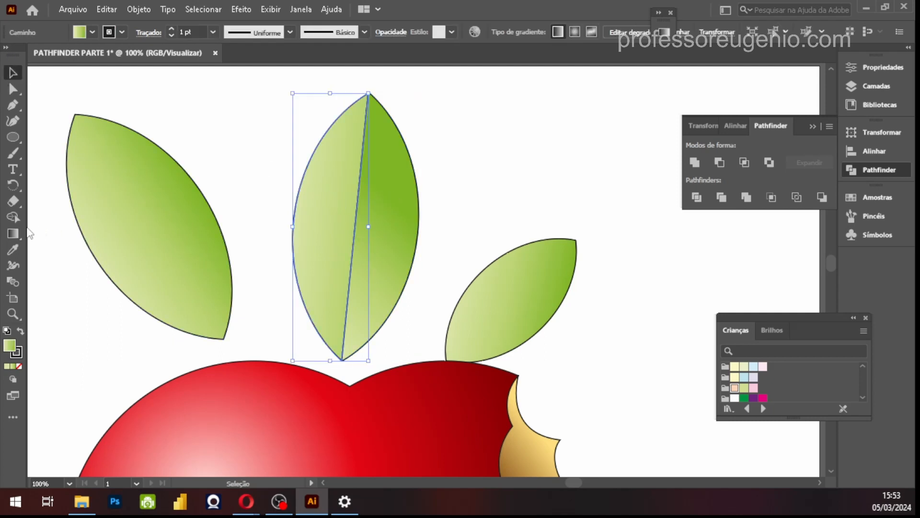
pyautogui.click(13, 233)
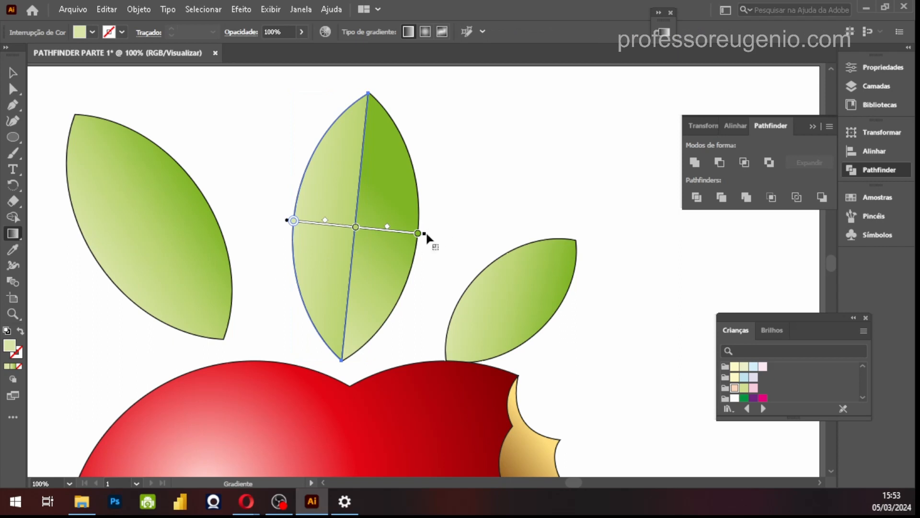
pyautogui.moveTo(430, 236)
pyautogui.mouseDown()
pyautogui.moveTo(405, 134)
pyautogui.moveTo(251, 72)
pyautogui.moveTo(234, 82)
pyautogui.mouseUp()
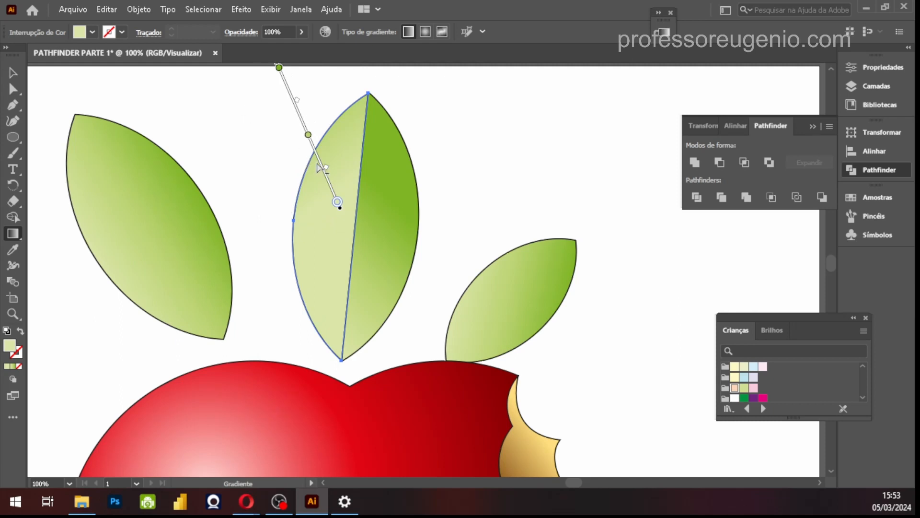
pyautogui.moveTo(320, 158)
pyautogui.mouseDown()
pyautogui.moveTo(317, 257)
pyautogui.moveTo(316, 249)
pyautogui.mouseUp()
pyautogui.click(13, 73)
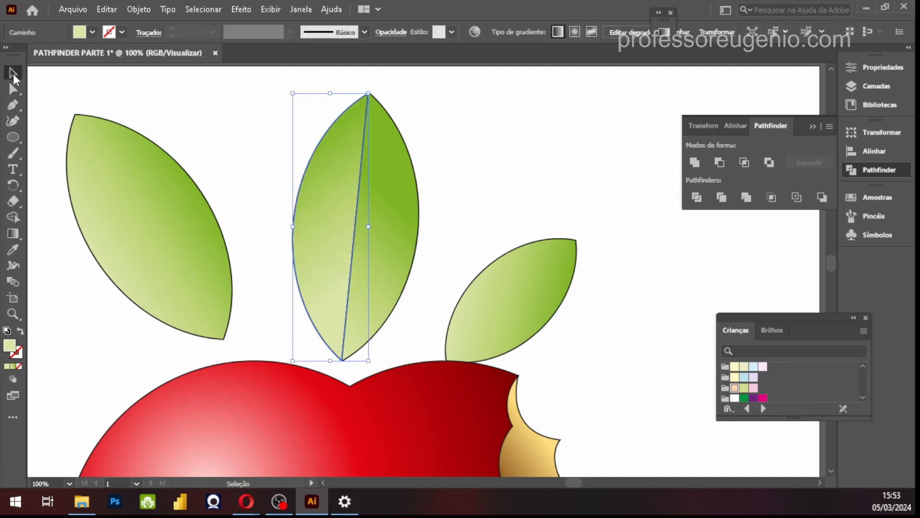
pyautogui.click(474, 158)
# Remove the stroke from both halves of the central leaf
pyautogui.moveTo(260, 282); pyautogui.dragTo(260, 281)
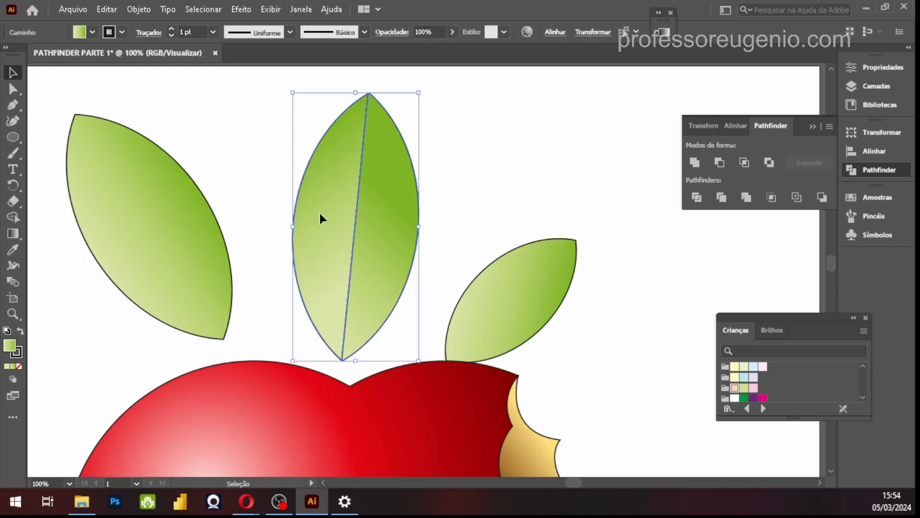
pyautogui.click(870, 67)
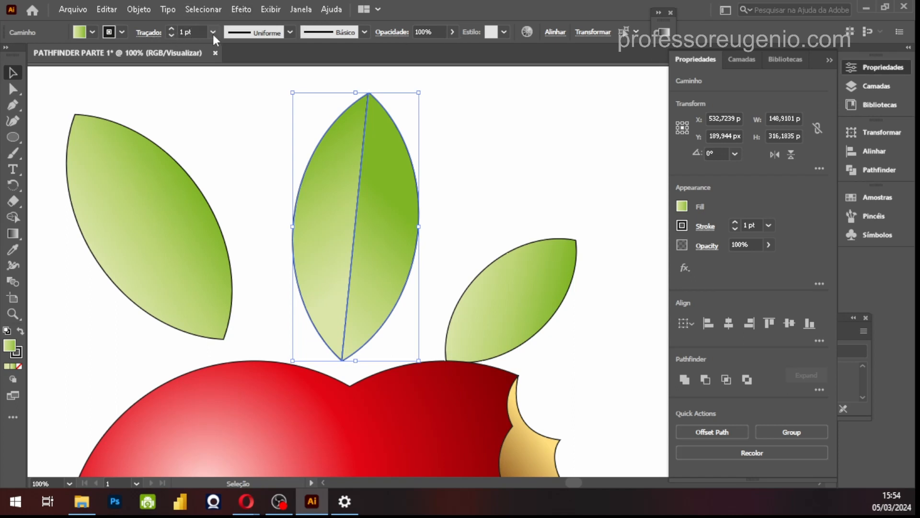
pyautogui.click(111, 33)
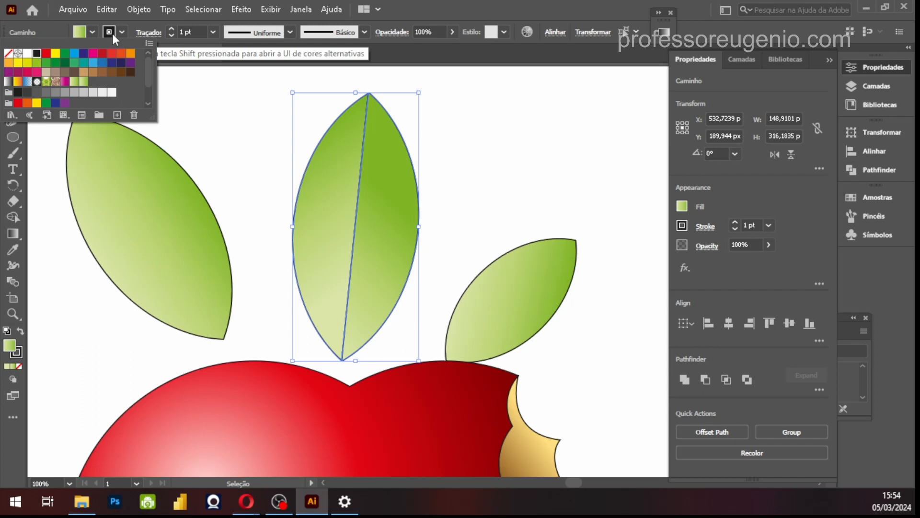
pyautogui.click(8, 53)
pyautogui.click(532, 154)
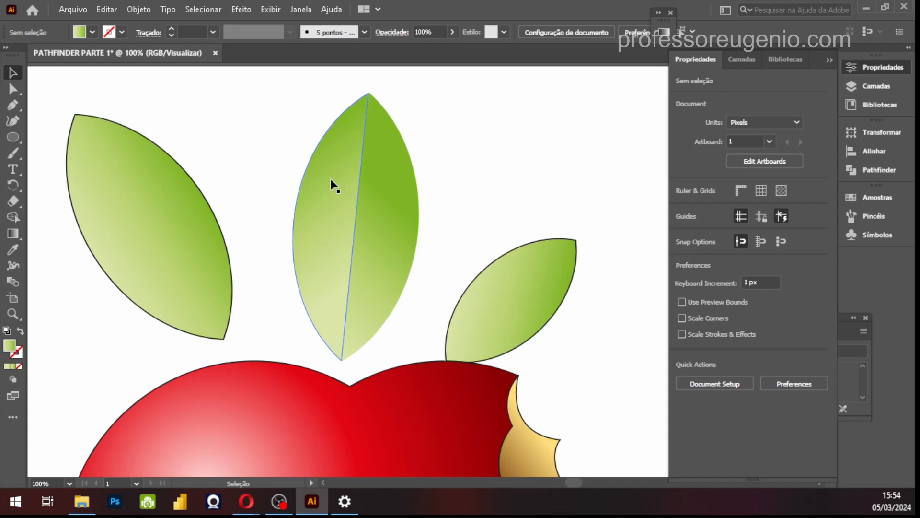
# Reverse the gradient of the central leaf's right half so dark green starts at the base and light green reaches the tip
pyautogui.click(392, 194)
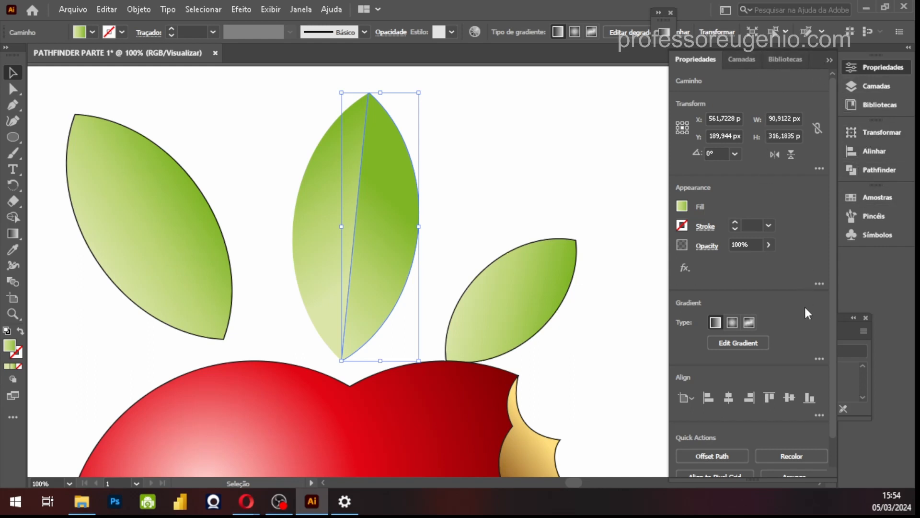
pyautogui.click(743, 343)
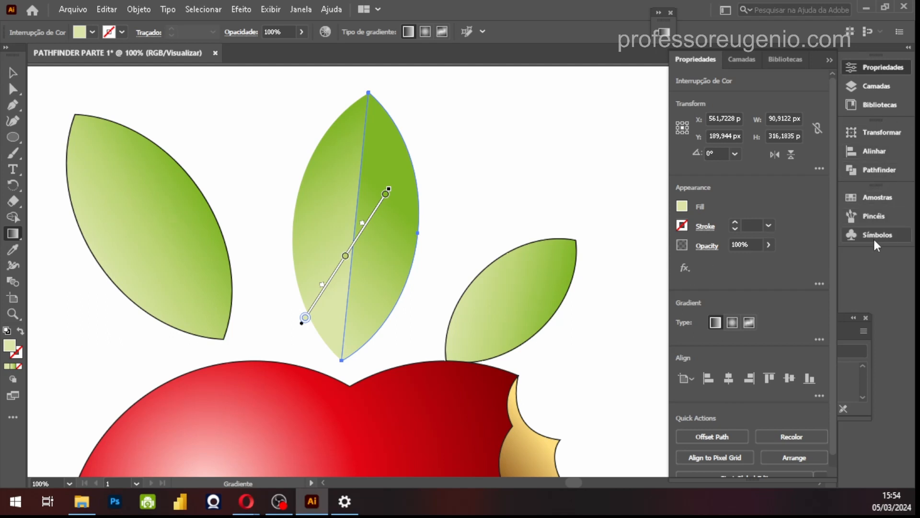
pyautogui.click(834, 60)
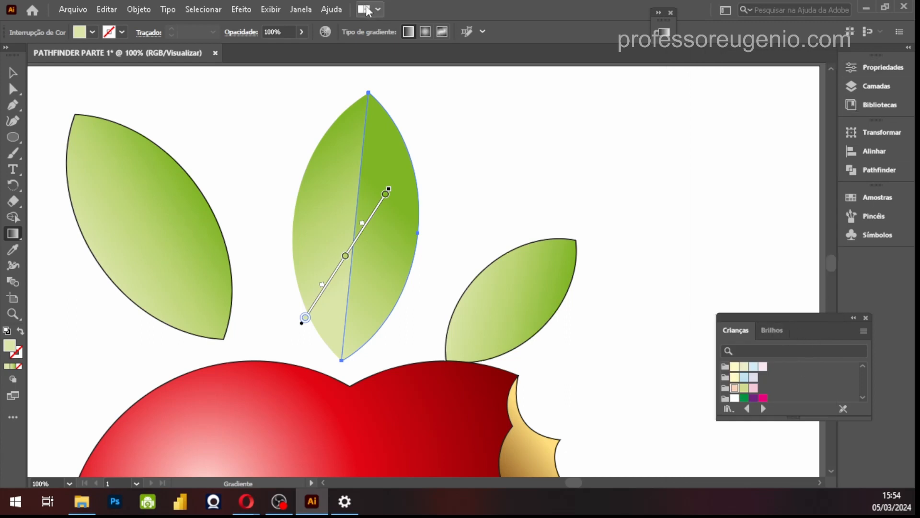
pyautogui.click(304, 10)
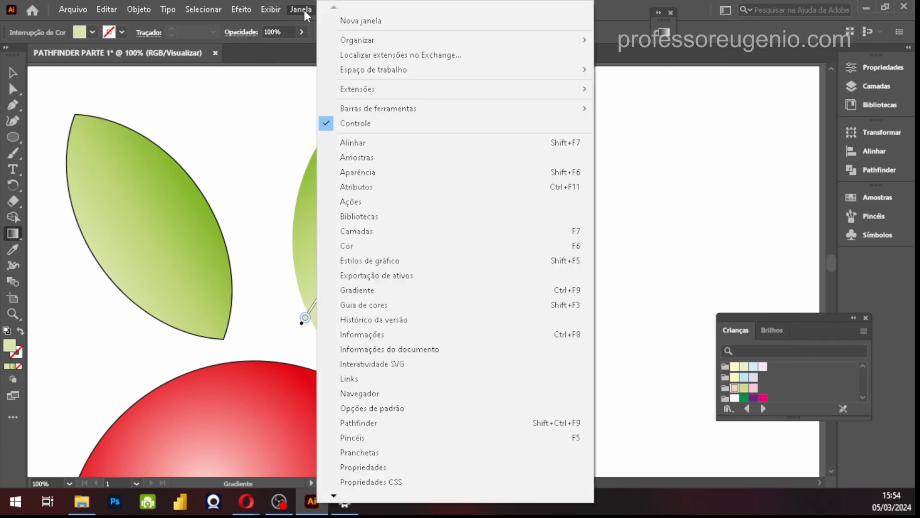
pyautogui.click(363, 290)
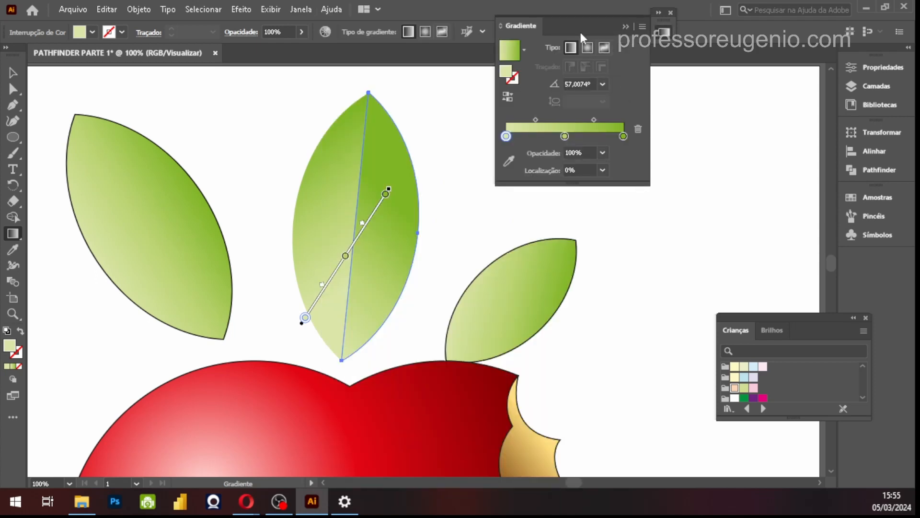
pyautogui.moveTo(590, 29); pyautogui.dragTo(674, 52)
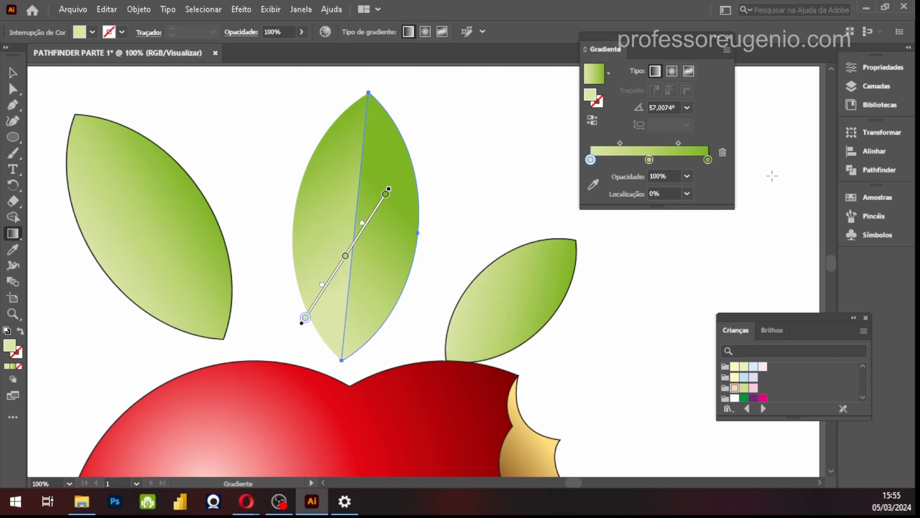
pyautogui.click(594, 122)
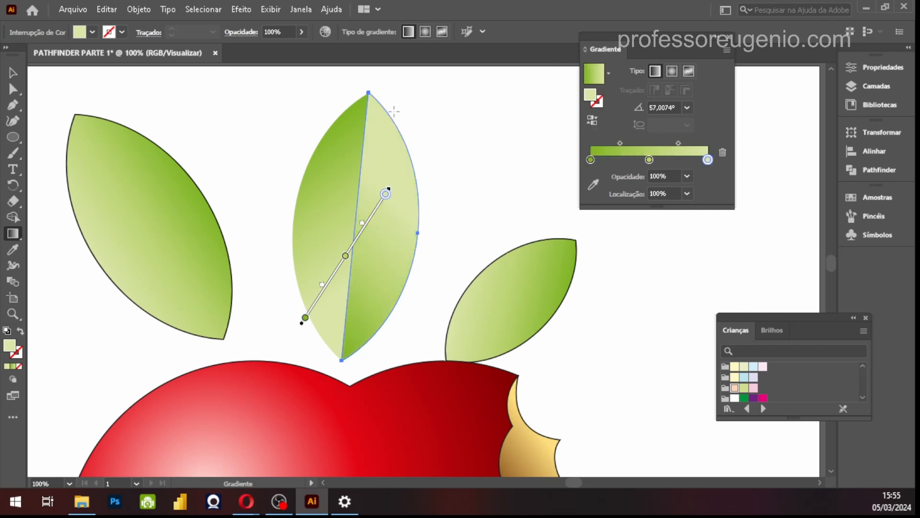
# Reverse the gradient of the central leaf's left half and deselect it
pyautogui.press('v')
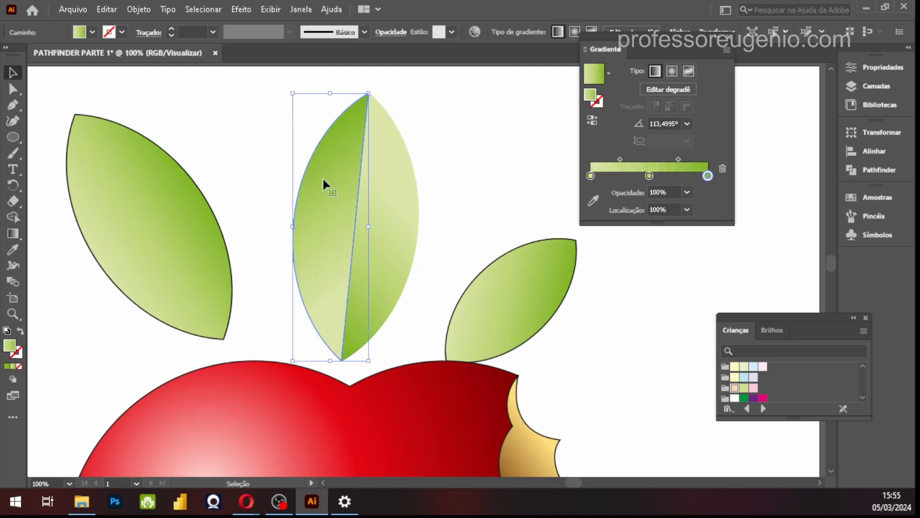
pyautogui.click(594, 121)
pyautogui.click(432, 286)
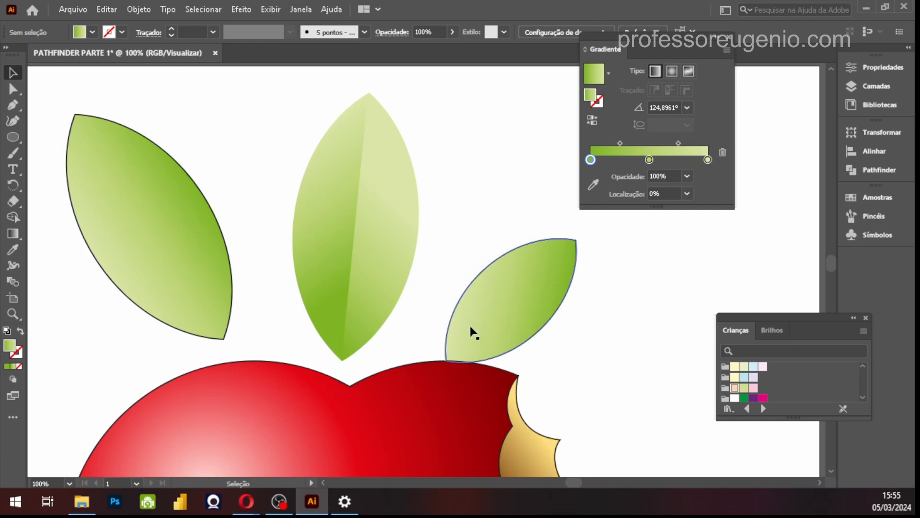
# Pull the tip anchor's curve handle inward on the central leaf's right half to narrow its upper outer edge
pyautogui.click(405, 228)
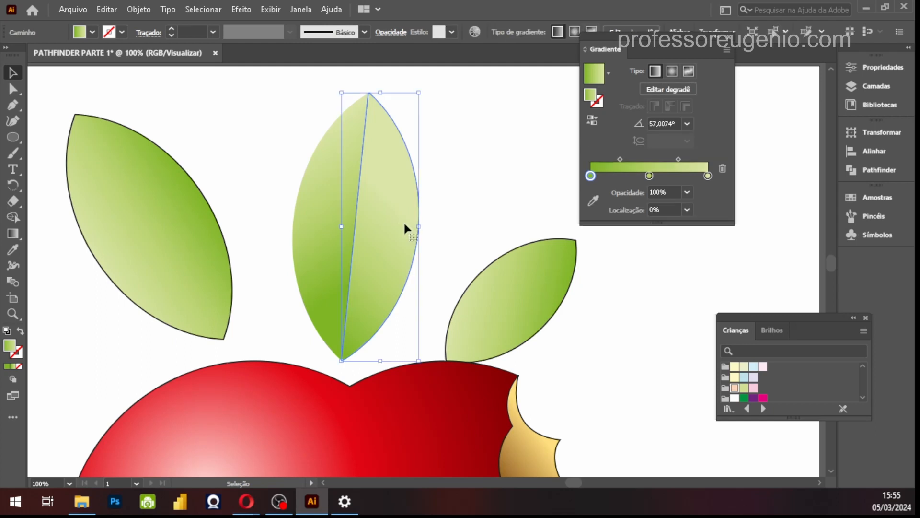
pyautogui.click(12, 90)
pyautogui.click(13, 90)
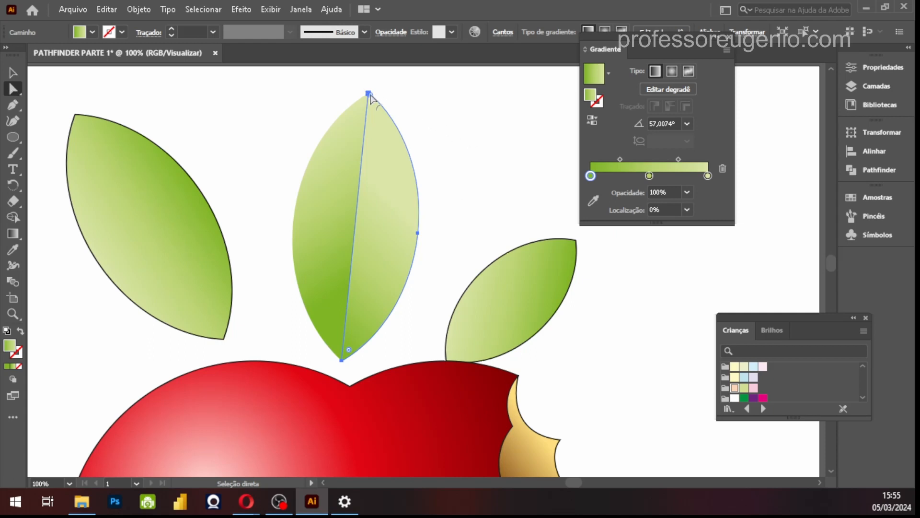
pyautogui.press('z')
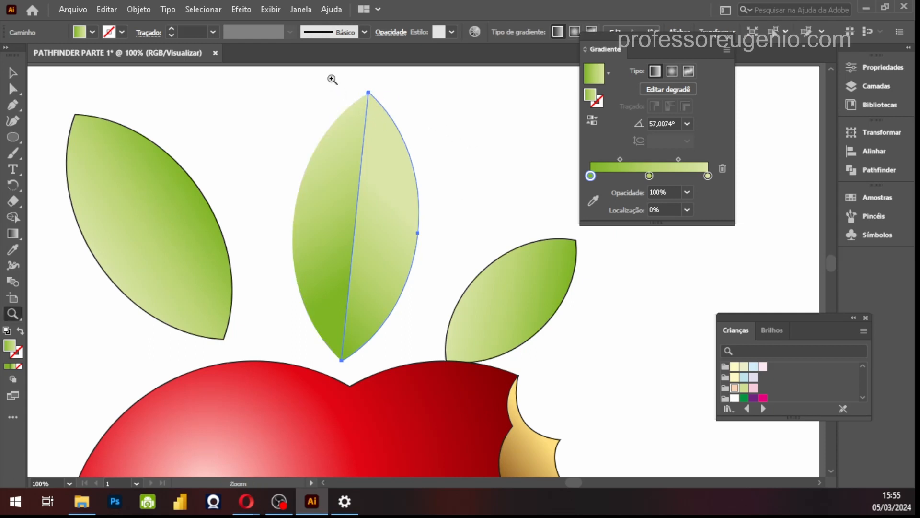
pyautogui.moveTo(371, 101); pyautogui.dragTo(507, 63)
pyautogui.press('space')
pyautogui.moveTo(429, 159); pyautogui.dragTo(389, 221)
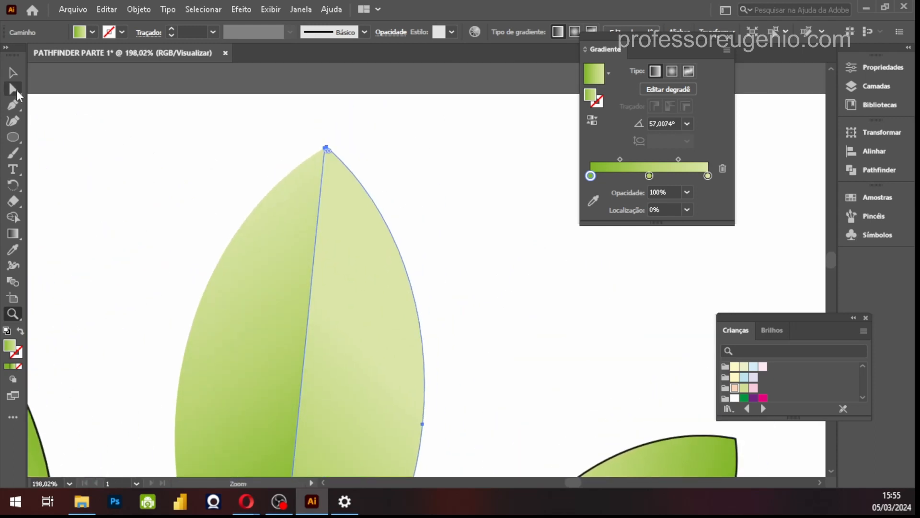
pyautogui.click(13, 89)
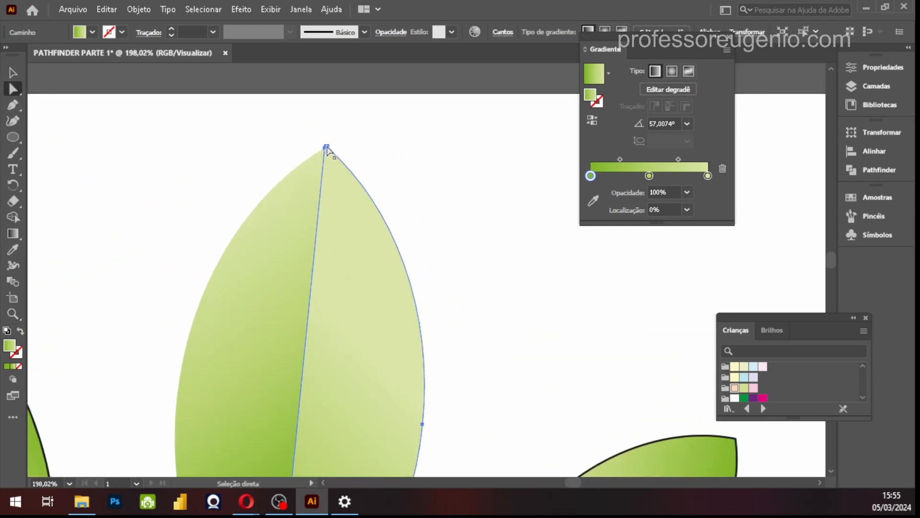
pyautogui.click(325, 148)
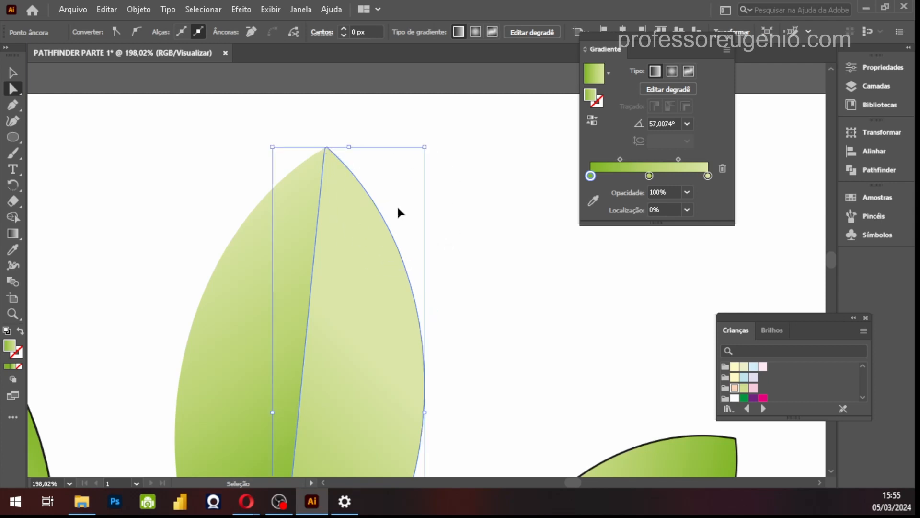
pyautogui.moveTo(396, 208); pyautogui.dragTo(380, 275)
pyautogui.moveTo(435, 313); pyautogui.dragTo(439, 297)
# Adjust the curve handles of the right half to pinch its lower edge inward at the base and smooth the outer contour
pyautogui.press('space')
pyautogui.moveTo(470, 409); pyautogui.dragTo(519, 195)
pyautogui.moveTo(500, 288); pyautogui.dragTo(508, 215)
pyautogui.moveTo(480, 139); pyautogui.dragTo(485, 143)
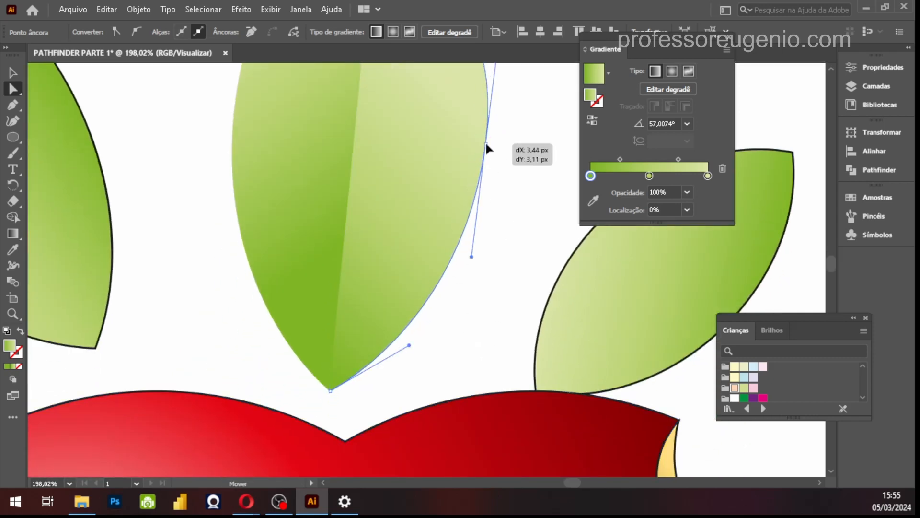
pyautogui.moveTo(409, 347); pyautogui.dragTo(334, 311)
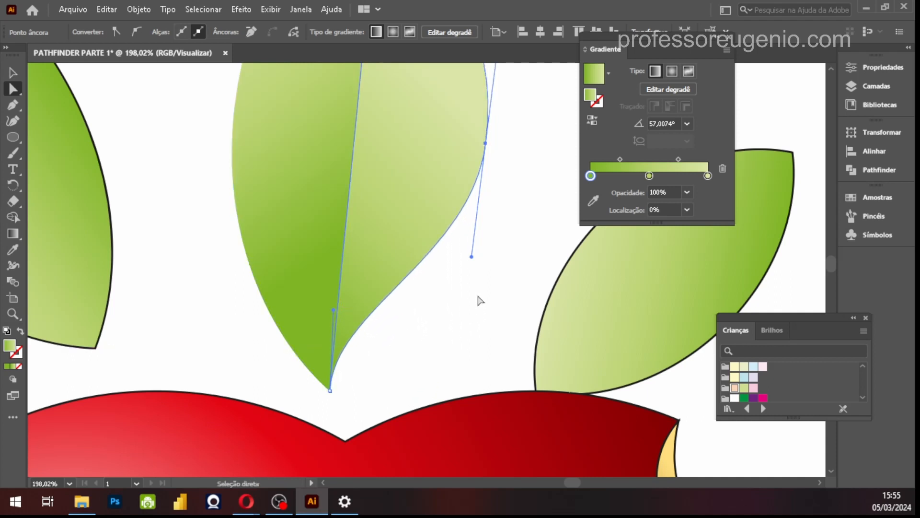
pyautogui.moveTo(472, 257); pyautogui.dragTo(461, 382)
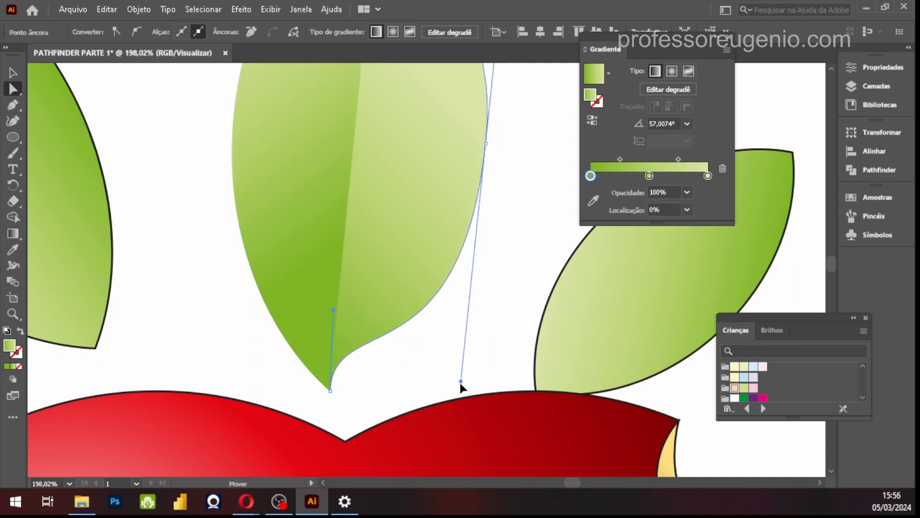
pyautogui.hotkey('ctrl', '-')
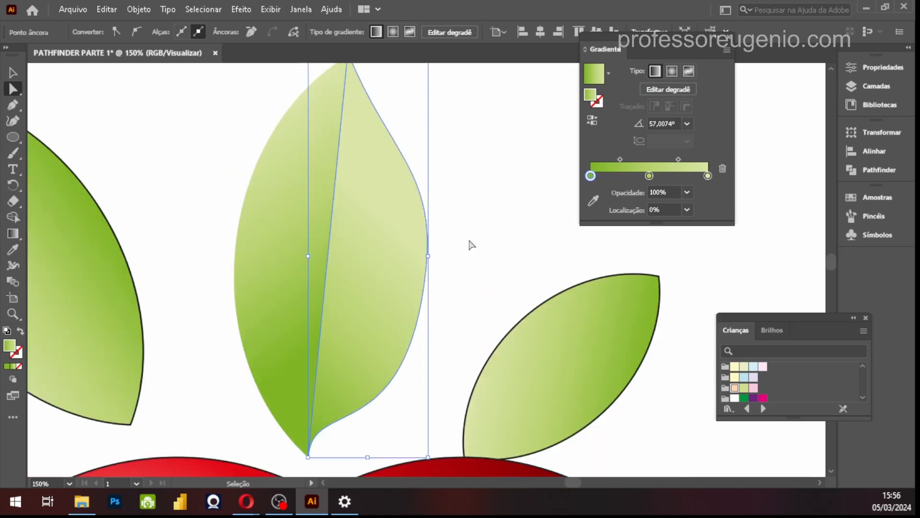
pyautogui.moveTo(389, 153); pyautogui.dragTo(393, 138)
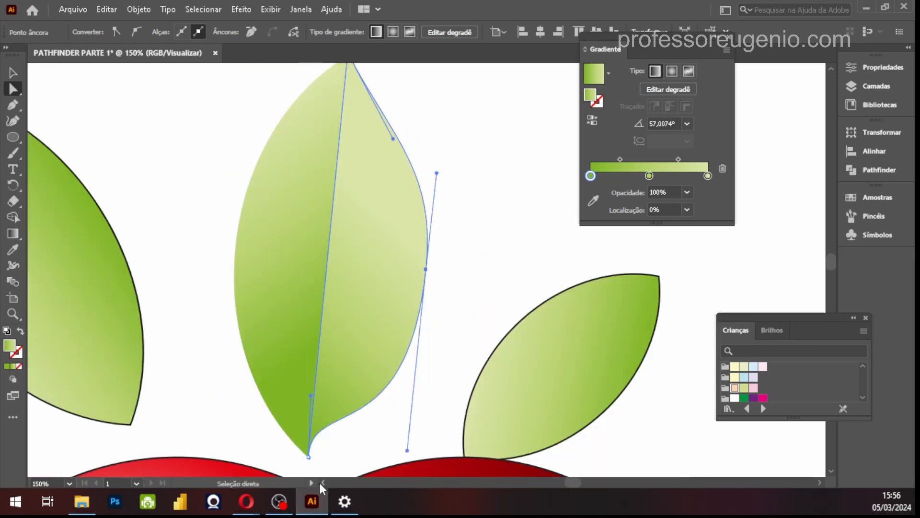
# Reshape the left half's outer edge by pulling its base and tip handles inward, tapering both ends of the leaf
pyautogui.click(308, 457)
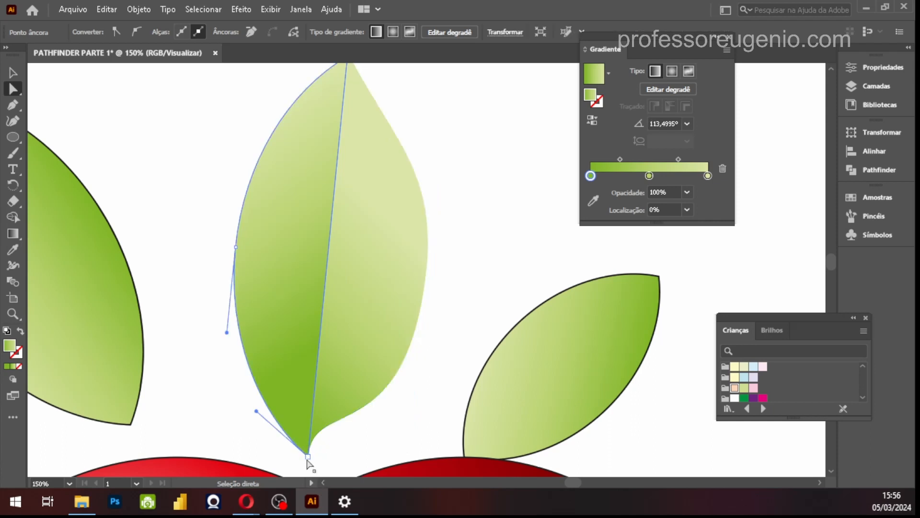
pyautogui.moveTo(257, 412); pyautogui.dragTo(274, 366)
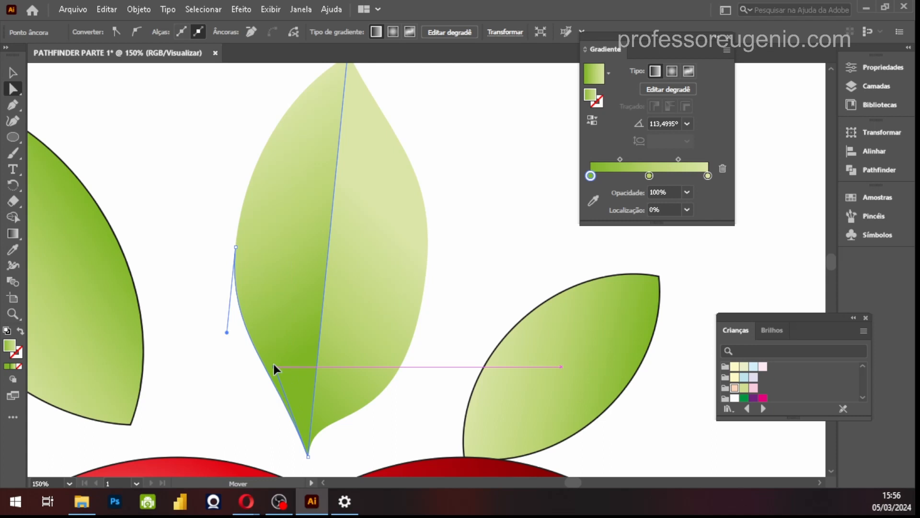
pyautogui.scroll(3, 369, 148)
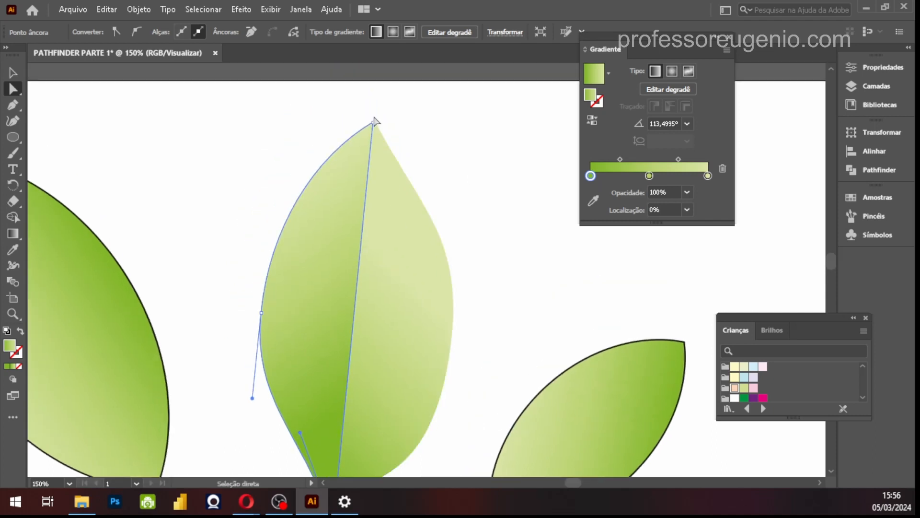
pyautogui.moveTo(373, 123); pyautogui.dragTo(303, 191)
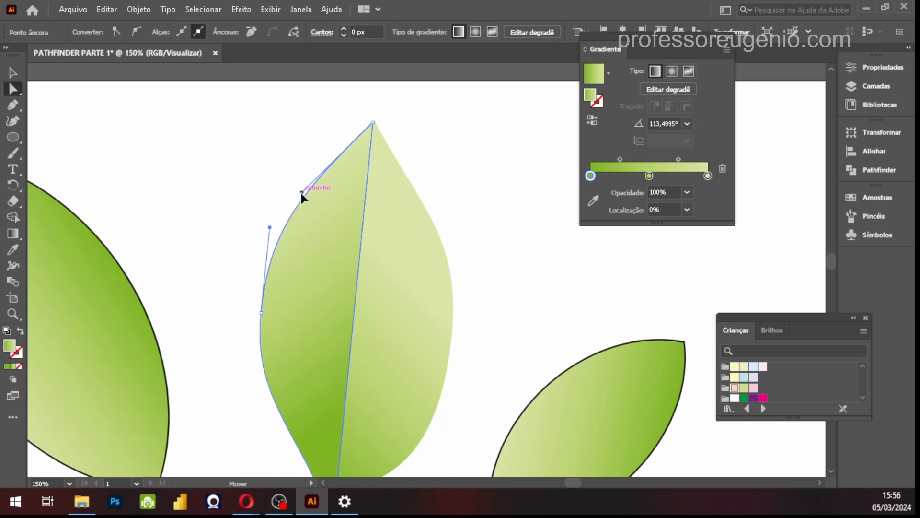
pyautogui.press('v')
pyautogui.click(483, 286)
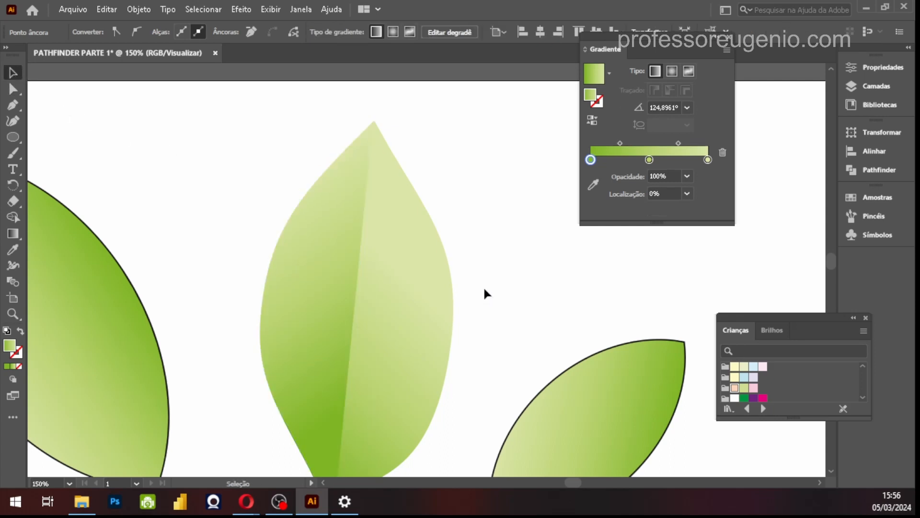
# Draw a small circle over the right half's upper outer edge and place overlapping circles below it, forming a cluster of three
pyautogui.press('space')
pyautogui.moveTo(513, 343); pyautogui.dragTo(440, 259)
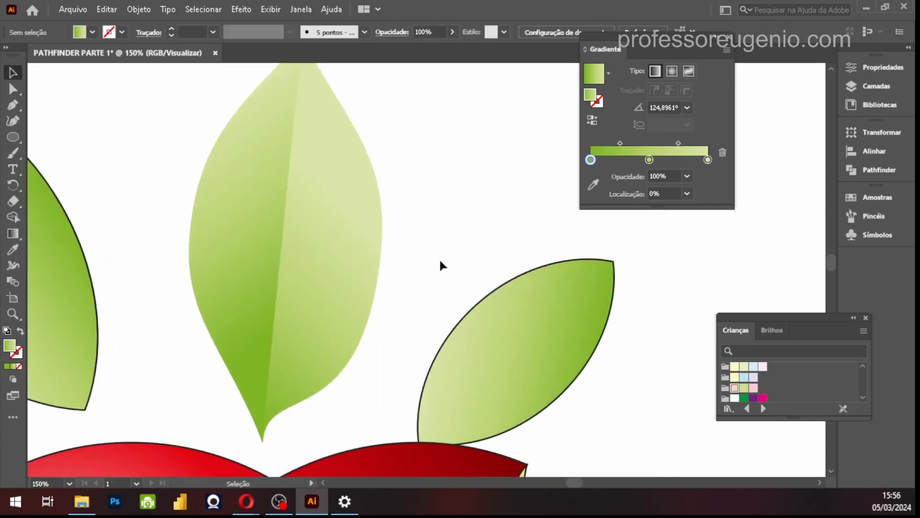
pyautogui.click(13, 137)
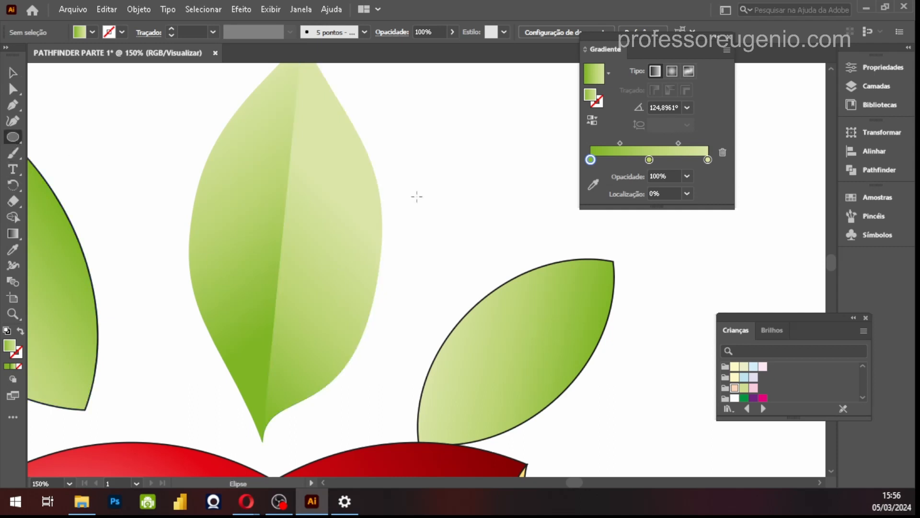
pyautogui.moveTo(347, 123); pyautogui.dragTo(390, 167)
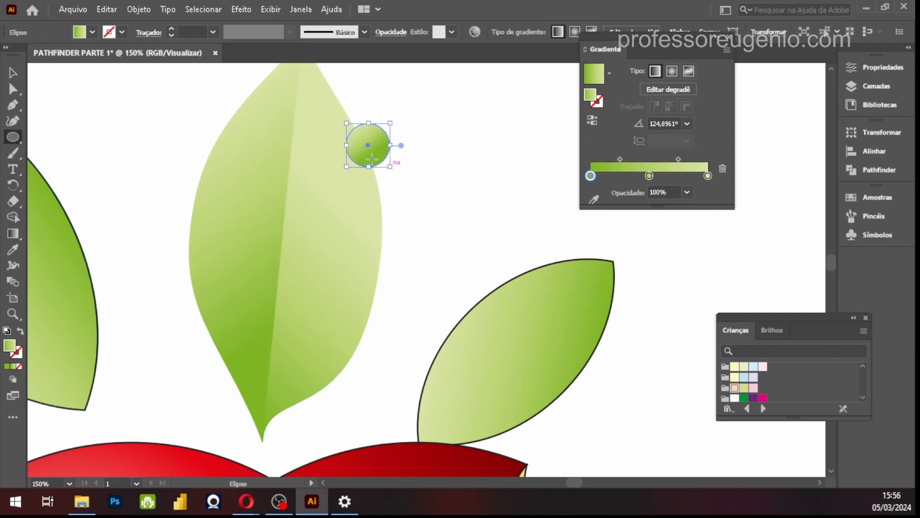
pyautogui.click(13, 73)
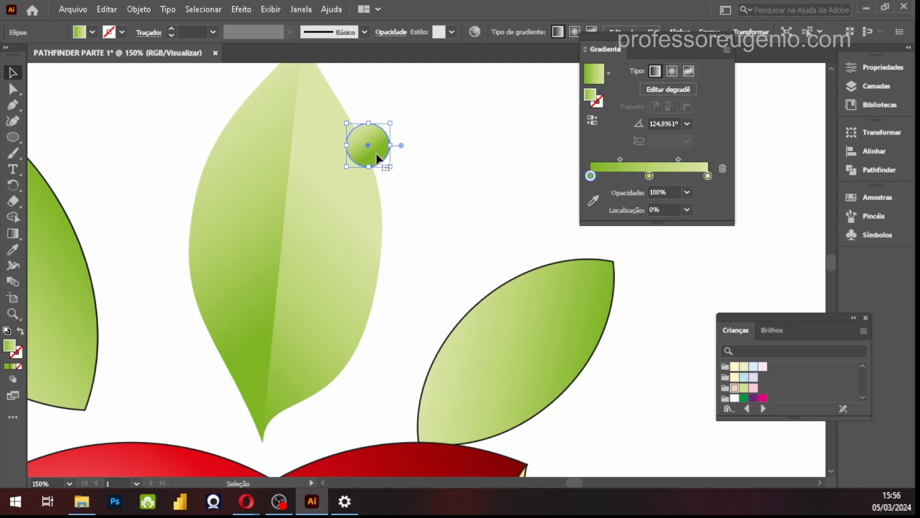
pyautogui.moveTo(384, 156); pyautogui.dragTo(393, 197)
# Select the three overlapping circles on the leaf edge and merge them into one shape with Pathfinder Unite
pyautogui.keyDown('shift'); pyautogui.click(393, 157); pyautogui.keyUp('shift')
pyautogui.keyDown('shift'); pyautogui.click(374, 127); pyautogui.keyUp('shift')
pyautogui.click(867, 171)
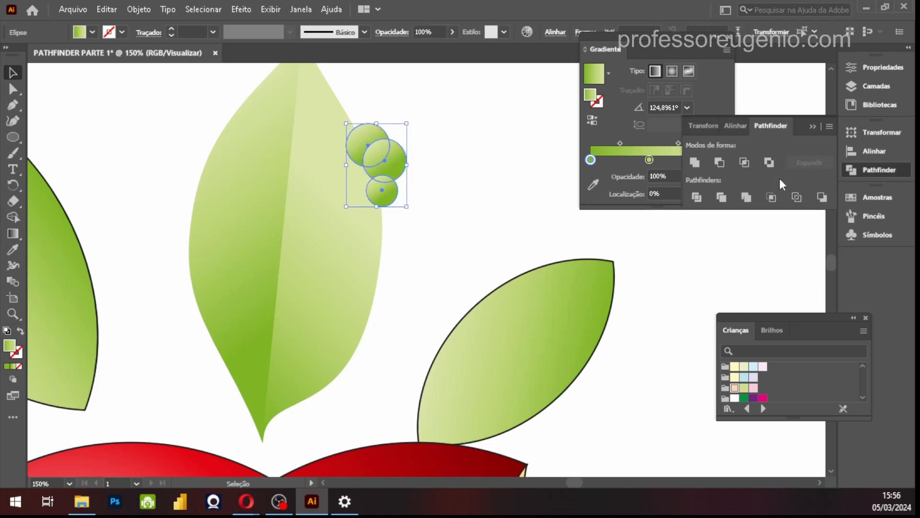
pyautogui.click(695, 163)
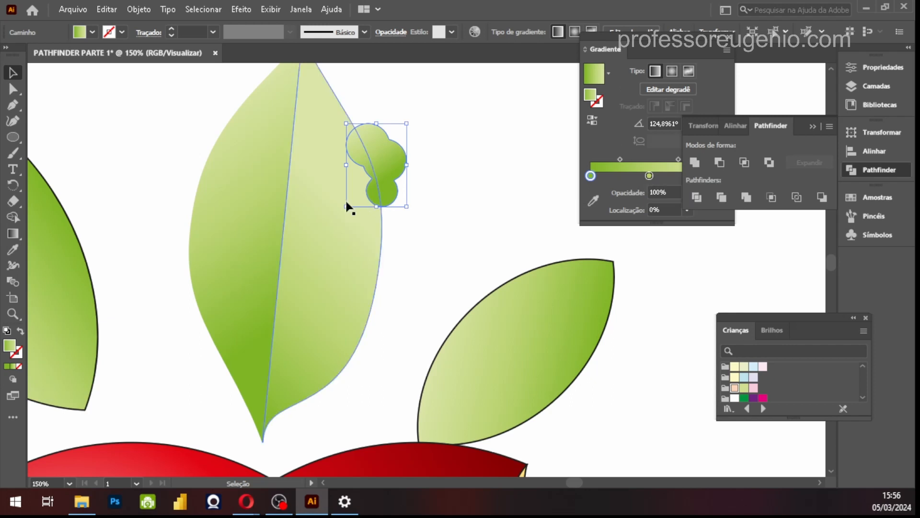
# Subtract the merged circle shape from the right leaf half with Minus Front to create a bite mark
pyautogui.keyDown('shift'); pyautogui.click(327, 211); pyautogui.keyUp('shift')
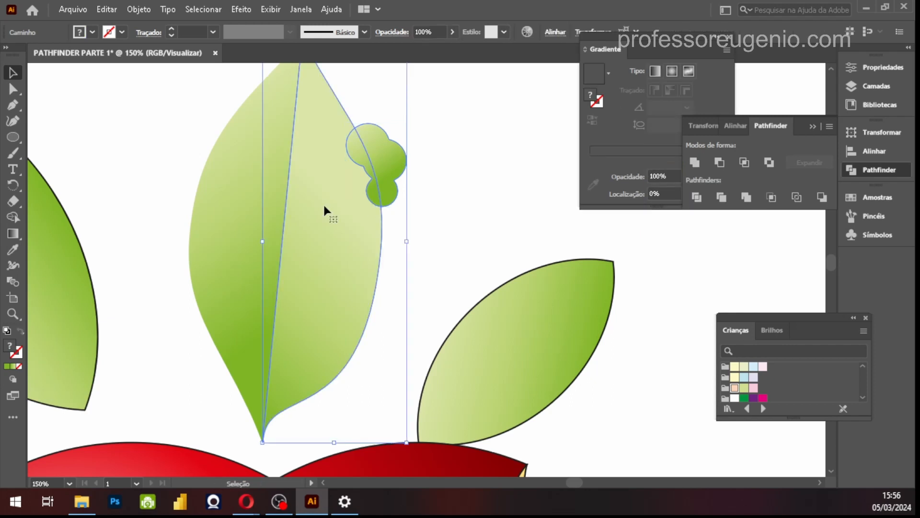
pyautogui.click(720, 165)
pyautogui.click(533, 189)
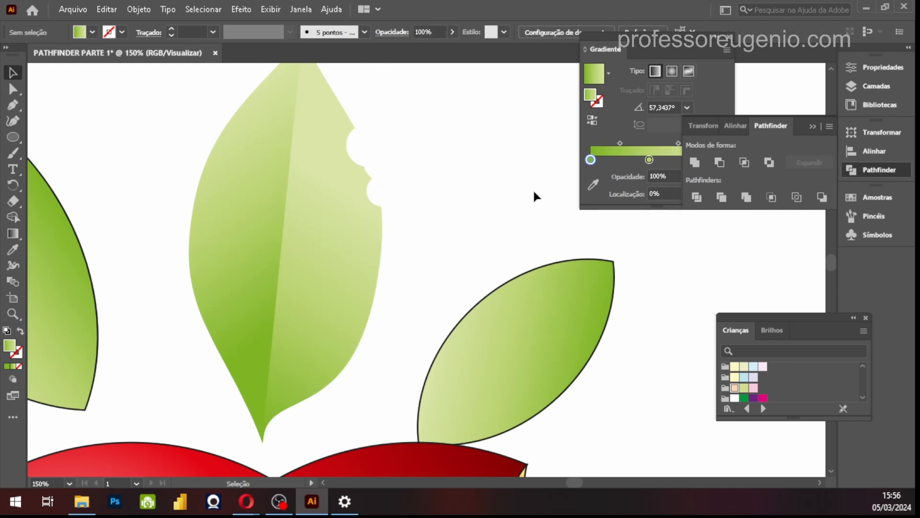
# Move the two side leaves inward so they meet the central leaf above the fruit's notch
pyautogui.hotkey('ctrl', '0')
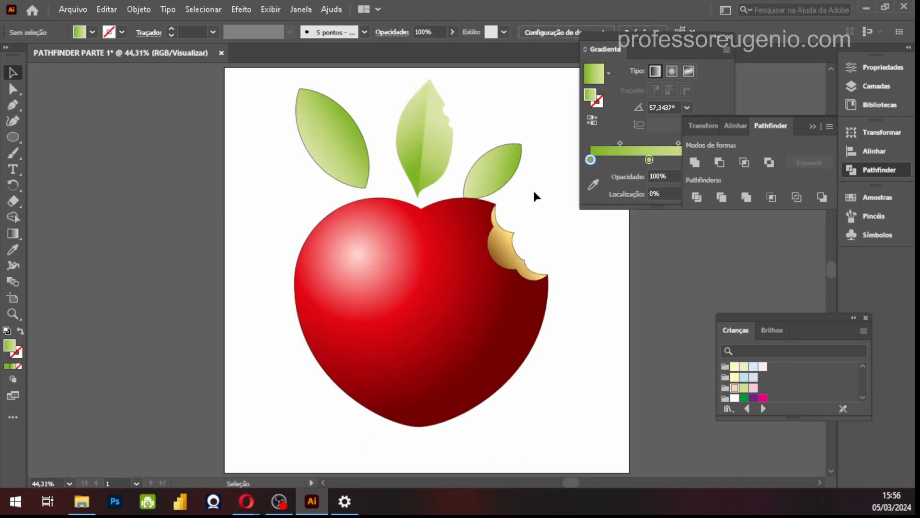
pyautogui.moveTo(510, 170); pyautogui.dragTo(471, 168)
pyautogui.moveTo(359, 153); pyautogui.dragTo(408, 171)
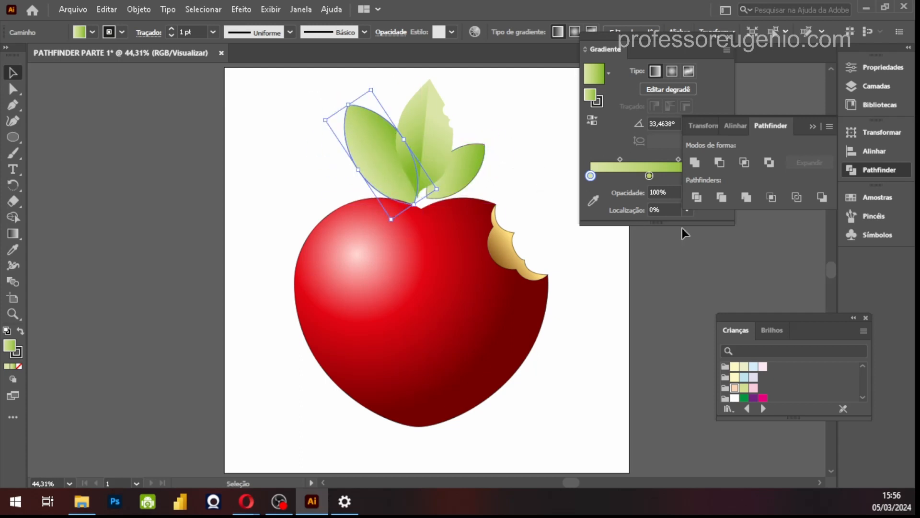
# Delete the two side leaves flanking the central bitten leaf
pyautogui.press('Delete')
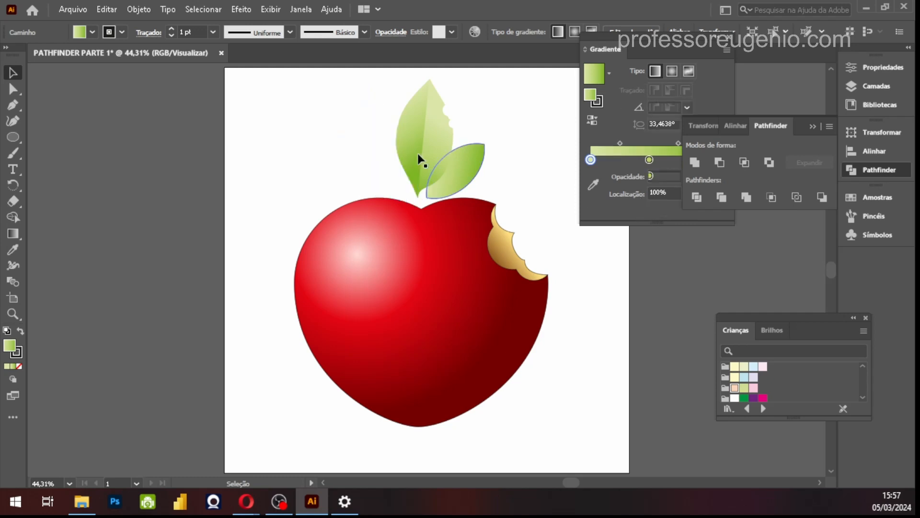
pyautogui.click(473, 173)
pyautogui.press('Delete')
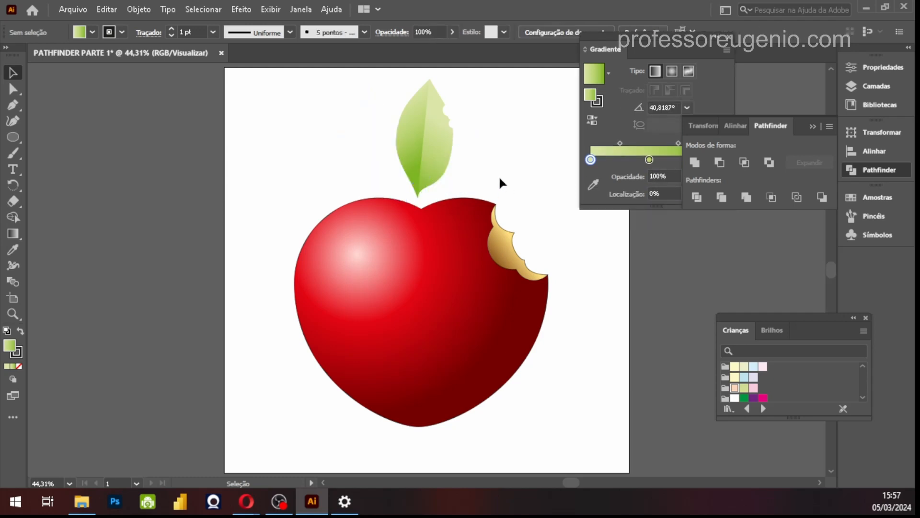
# Group both halves of the central leaf and move the group down into the fruit's notch
pyautogui.click(411, 127)
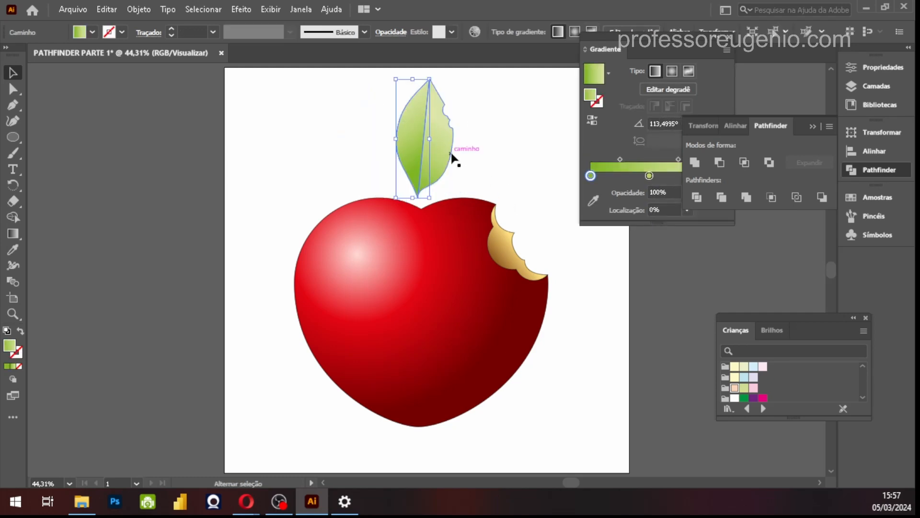
pyautogui.keyDown('shift'); pyautogui.click(441, 147); pyautogui.keyUp('shift')
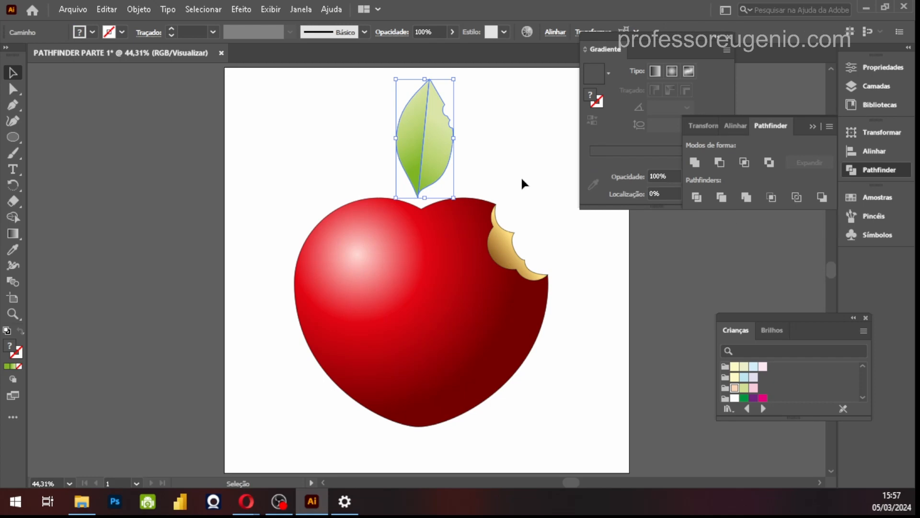
pyautogui.rightClick(453, 139)
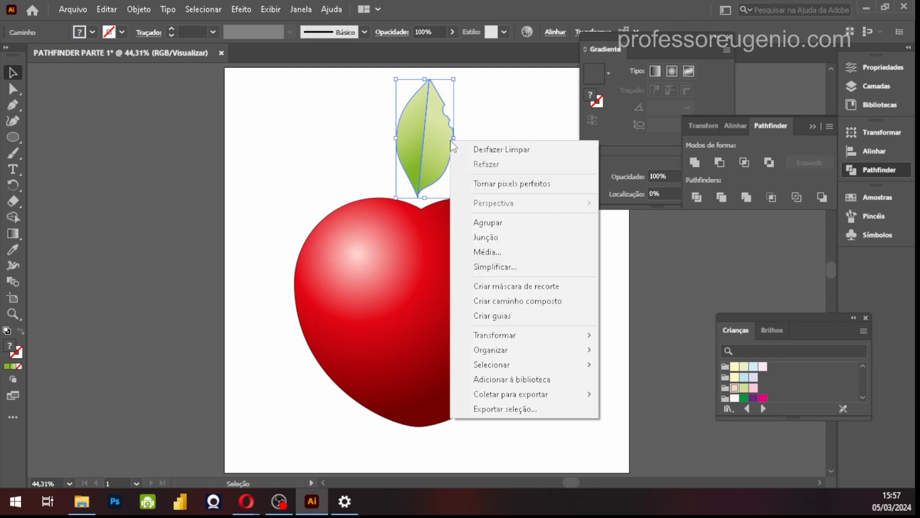
pyautogui.click(484, 223)
pyautogui.moveTo(444, 148); pyautogui.dragTo(446, 156)
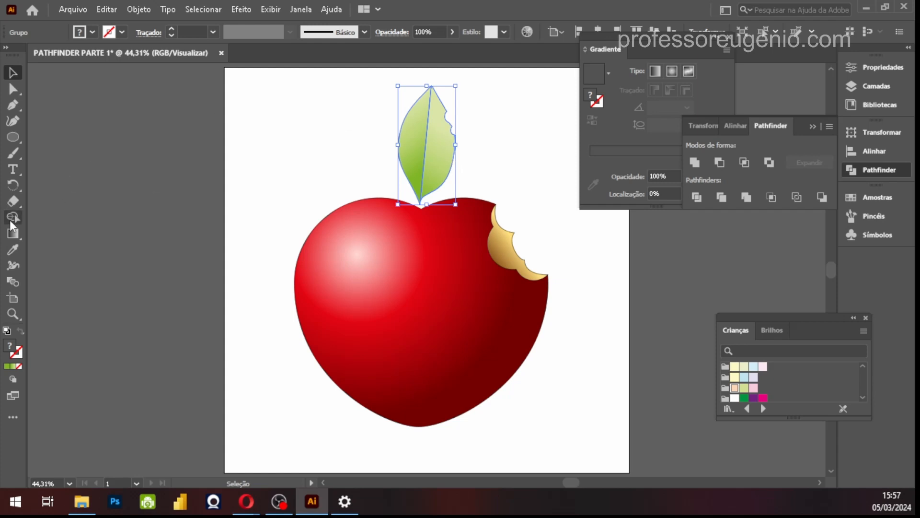
pyautogui.hotkey('ctrl', 'shift', '[')
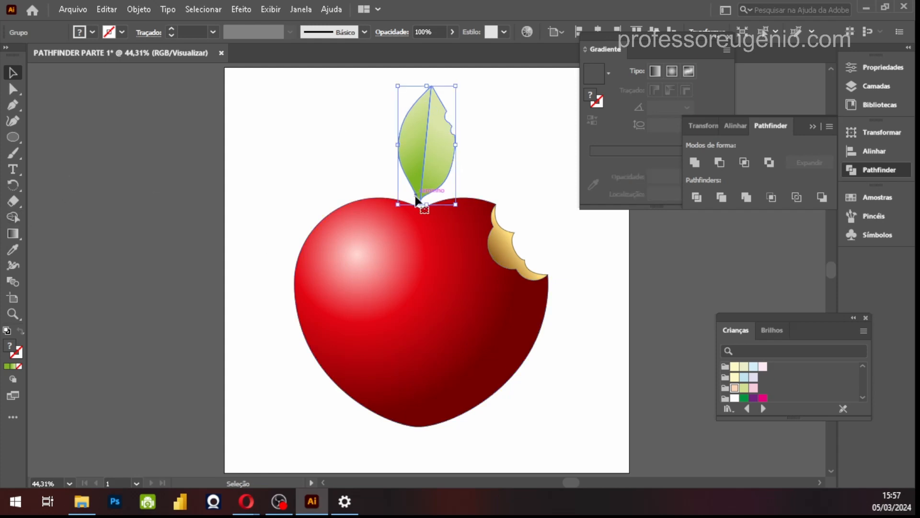
pyautogui.hotkey('ctrl', '[')
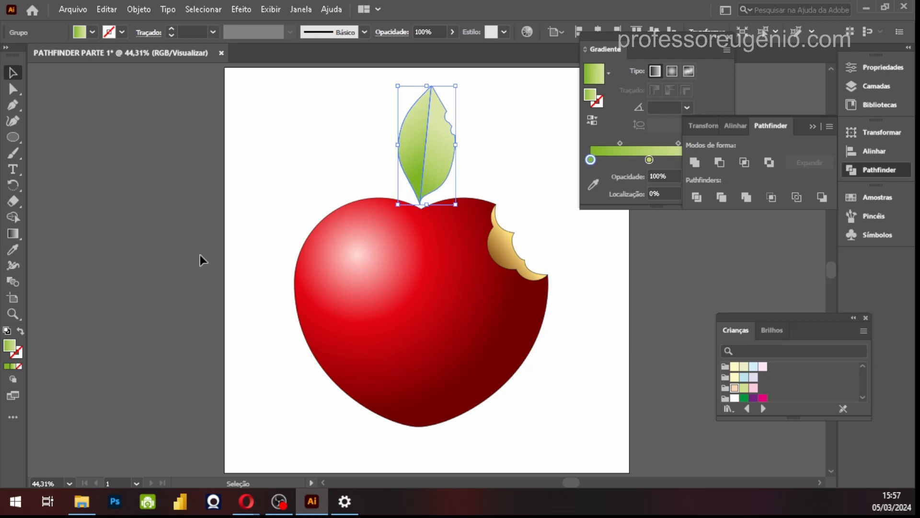
# Make a copy of the grouped leaf rotated to the left around its base point with the Rotate tool
pyautogui.click(13, 186)
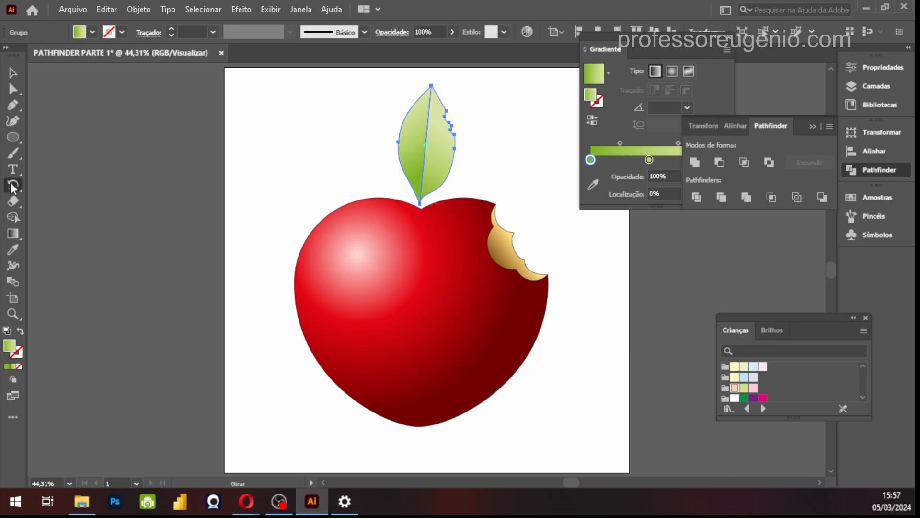
pyautogui.click(419, 204)
pyautogui.press('ctrl')
pyautogui.click(420, 205)
pyautogui.moveTo(422, 91); pyautogui.dragTo(322, 111)
pyautogui.click(13, 73)
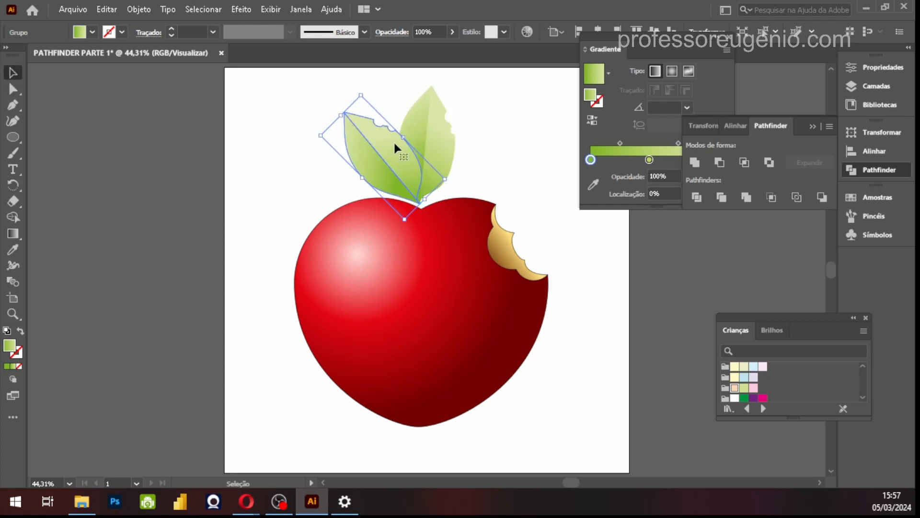
# Scale down the rotated leaf copy and adjust it so its base sits at the fruit's notch
pyautogui.moveTo(363, 96); pyautogui.dragTo(374, 132)
pyautogui.moveTo(406, 189); pyautogui.dragTo(410, 185)
pyautogui.moveTo(370, 140); pyautogui.dragTo(355, 127)
pyautogui.click(549, 206)
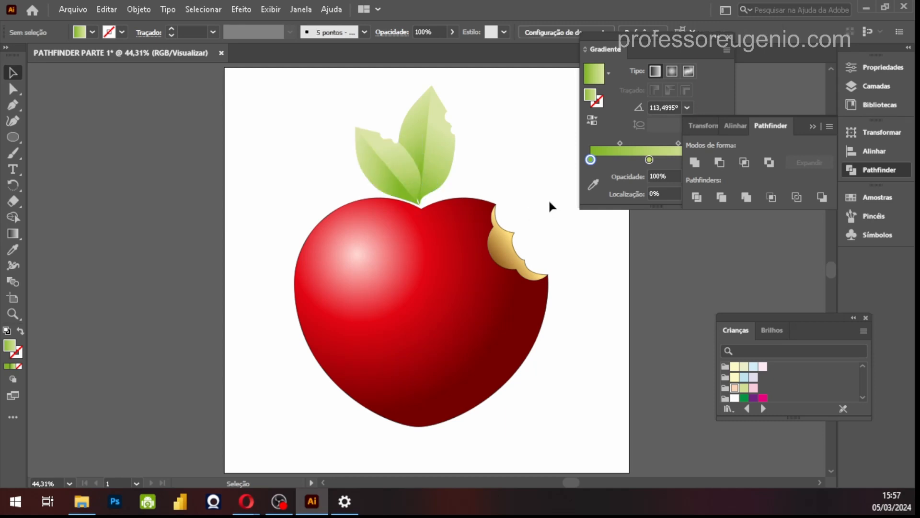
# Enlarge the original upright leaf, tilt it to the right, and reposition its base above the notch
pyautogui.click(435, 152)
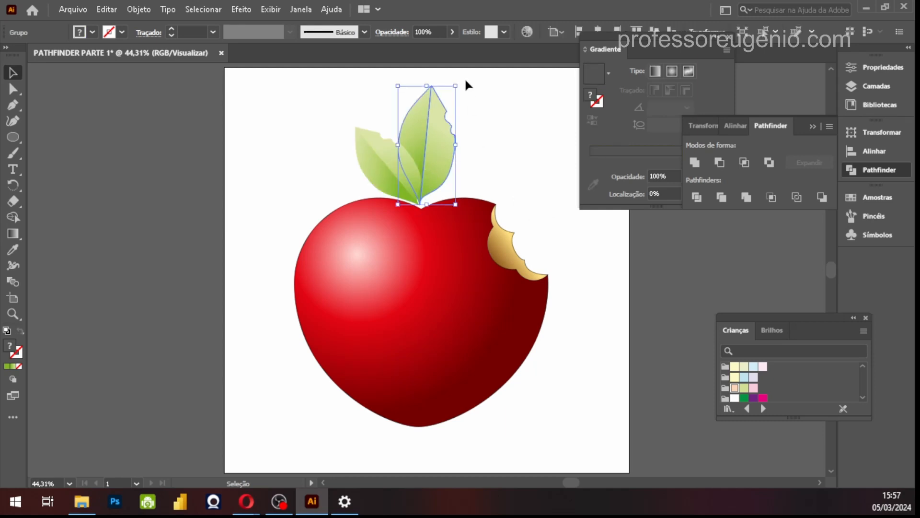
pyautogui.moveTo(456, 86); pyautogui.dragTo(466, 75)
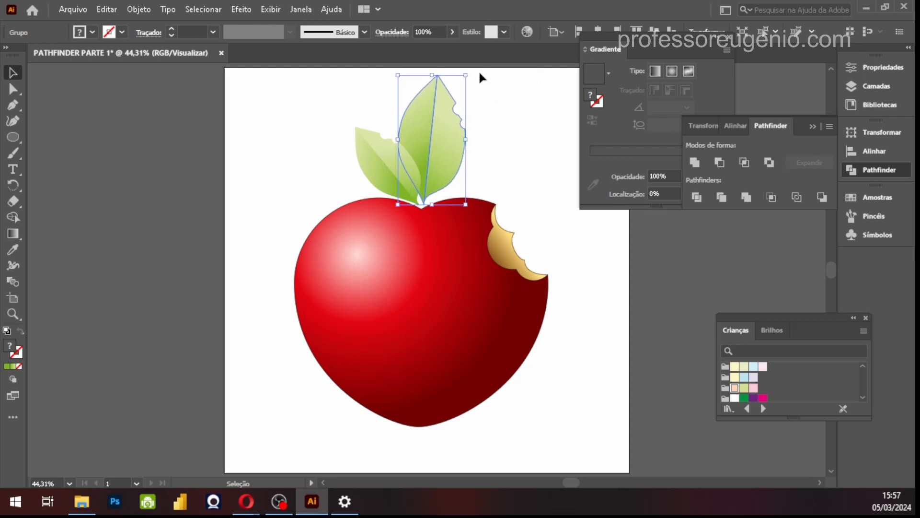
pyautogui.moveTo(472, 74); pyautogui.dragTo(498, 89)
pyautogui.moveTo(454, 133); pyautogui.dragTo(464, 136)
pyautogui.click(523, 205)
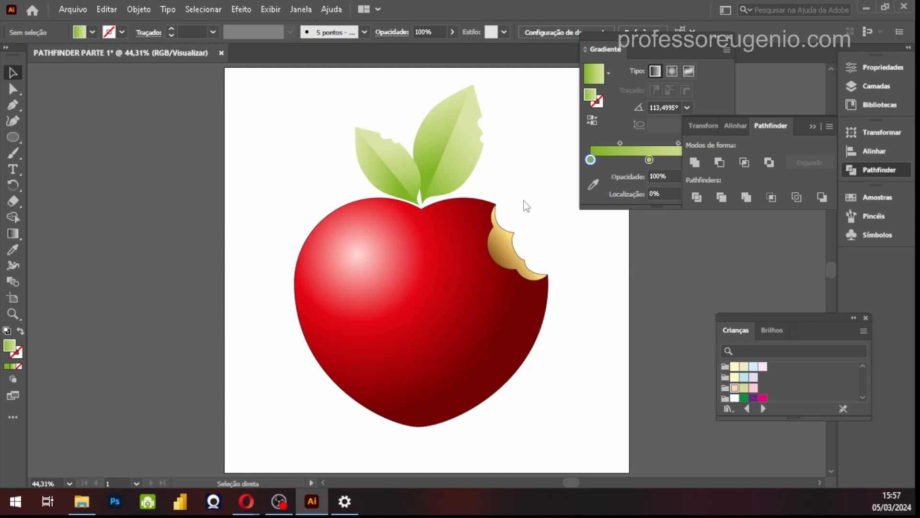
# Start saving the document and browse to the 2024/AULAS/ILLUSTRATOR folder on the TRABALHOS (E:) drive
pyautogui.hotkey('ctrl', 's')
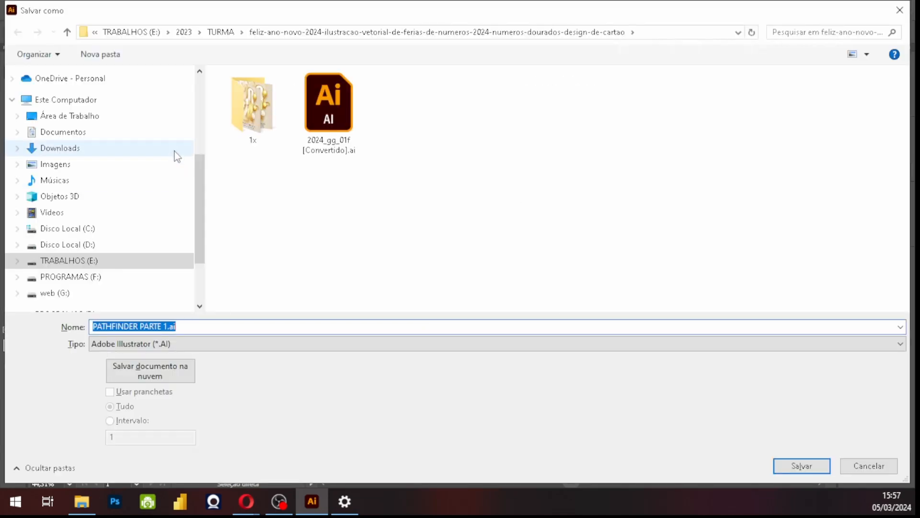
pyautogui.click(62, 261)
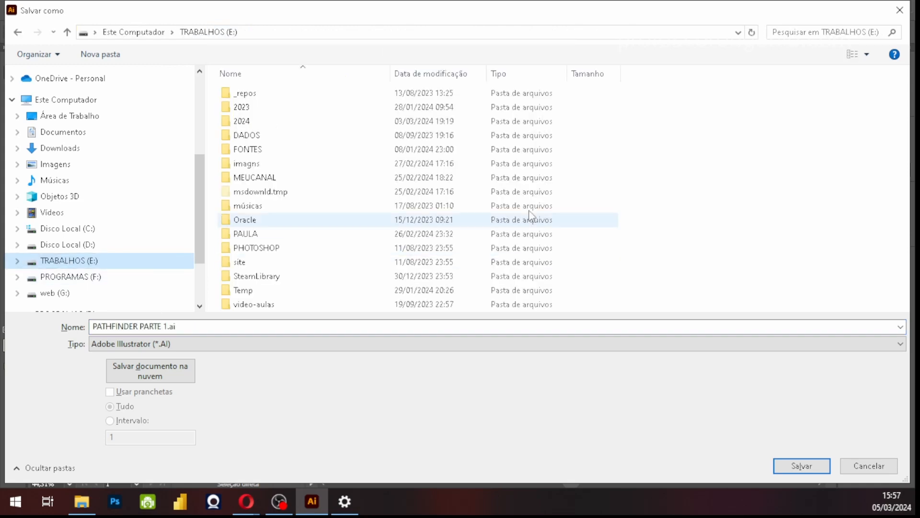
pyautogui.click(241, 125)
pyautogui.doubleClick(240, 125)
pyautogui.doubleClick(261, 96)
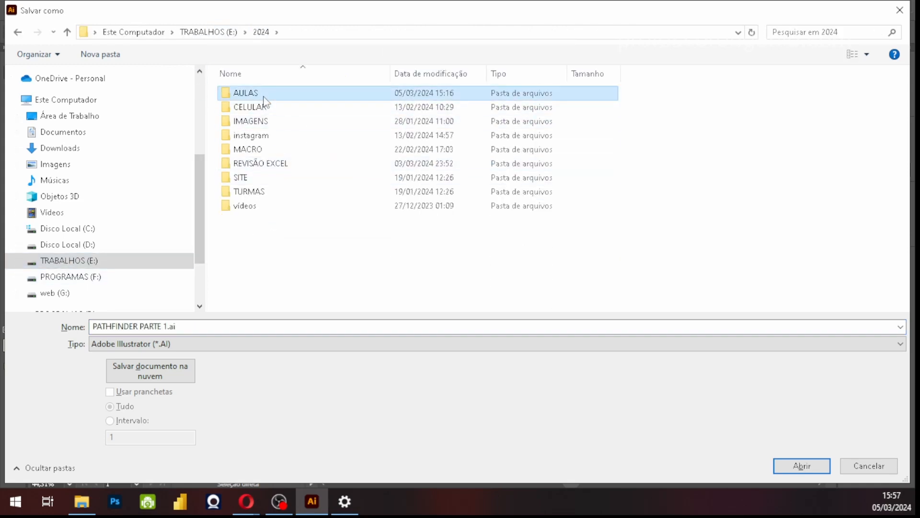
pyautogui.doubleClick(257, 178)
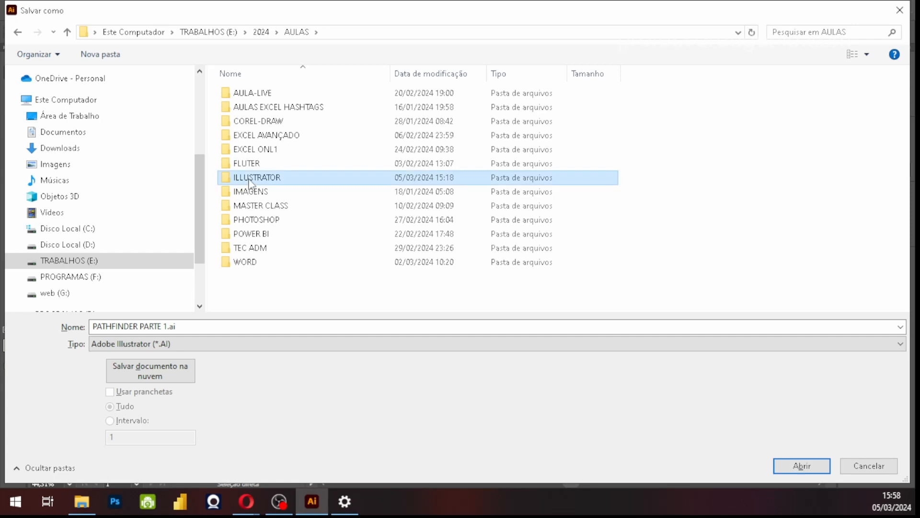
# Create a folder named 01 and save PATHFINDER PARTE 1.ai in it as an Illustrator 2020 file
pyautogui.click(101, 54)
pyautogui.write('0')
pyautogui.press('Return')
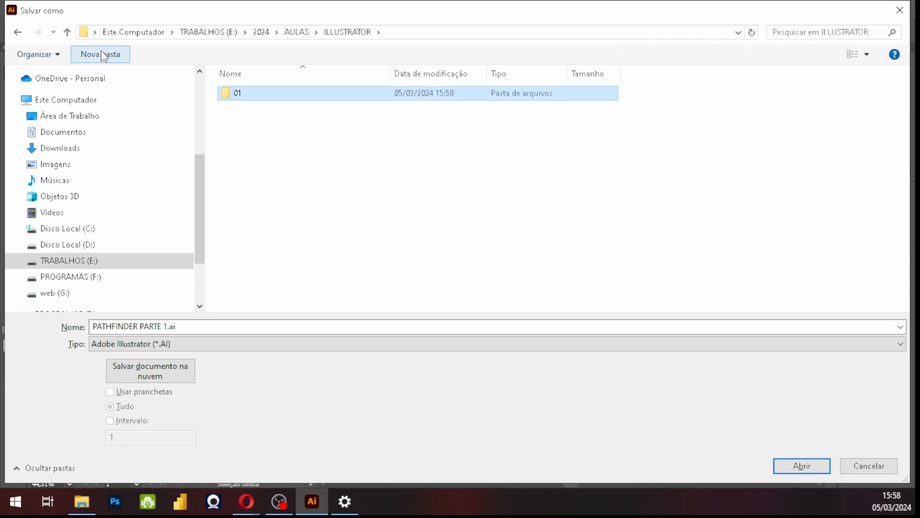
pyautogui.press('Return')
pyautogui.click(802, 466)
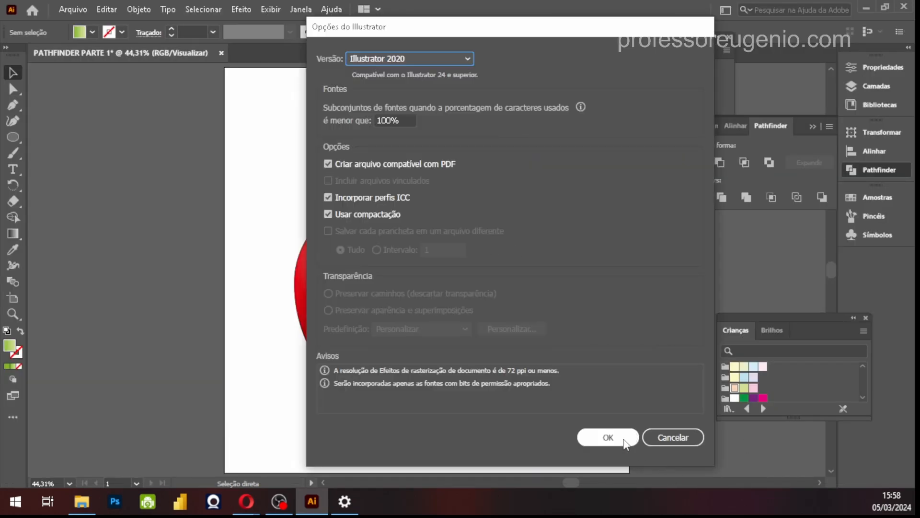
pyautogui.click(607, 437)
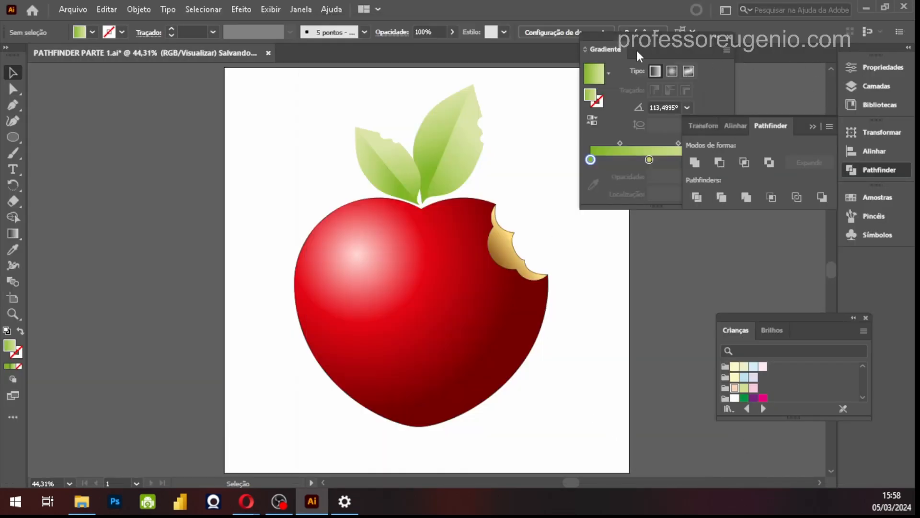
# Collapse the Gradient, Pathfinder and Crianças swatch panels to clear the workspace around the artwork
pyautogui.click(715, 39)
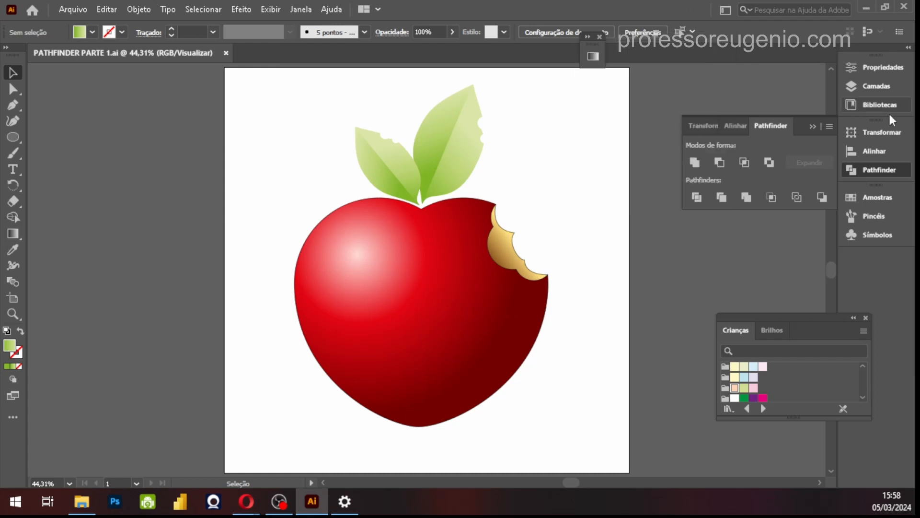
pyautogui.click(814, 126)
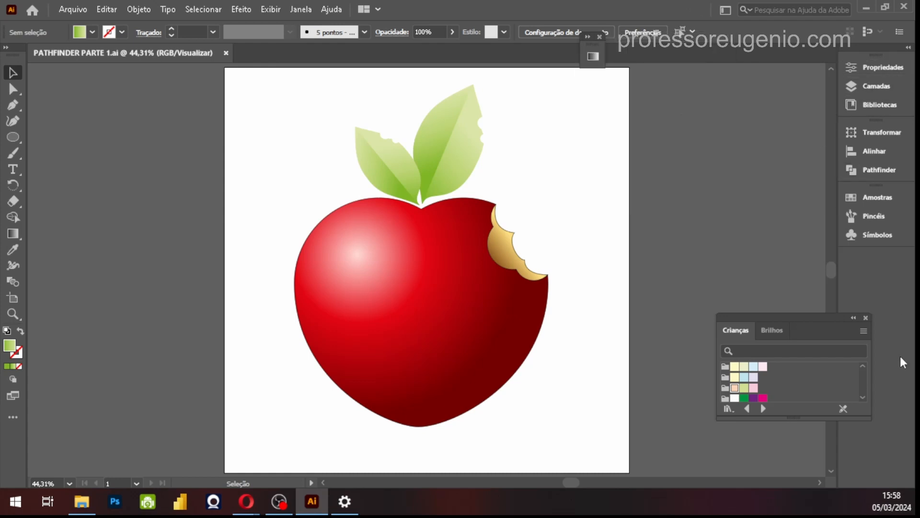
pyautogui.click(854, 319)
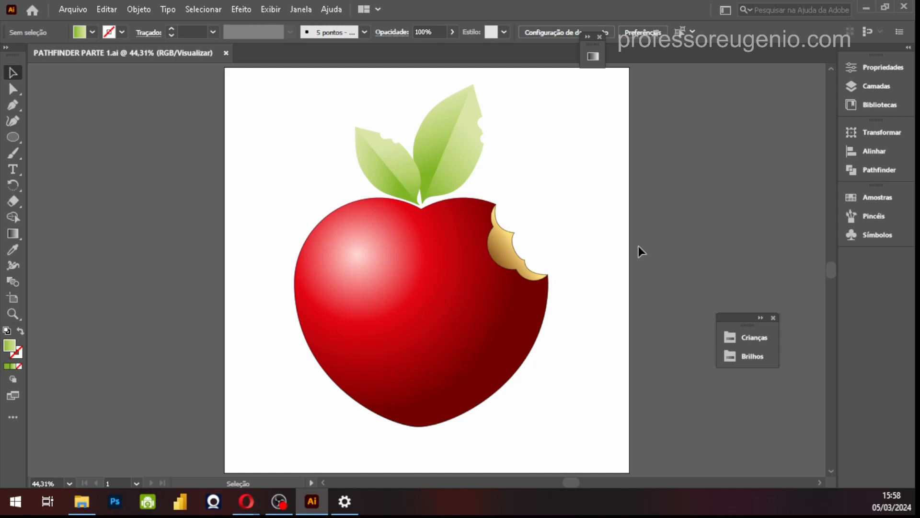
# Examine the stacking options for the golden bite shape, the red body's anchor points and the Direct Selection tool variants
pyautogui.click(513, 254)
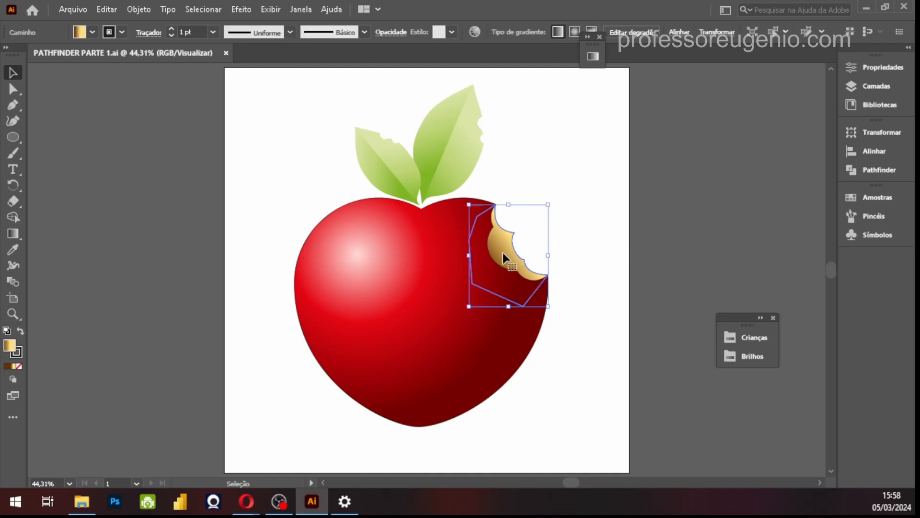
pyautogui.rightClick(508, 254)
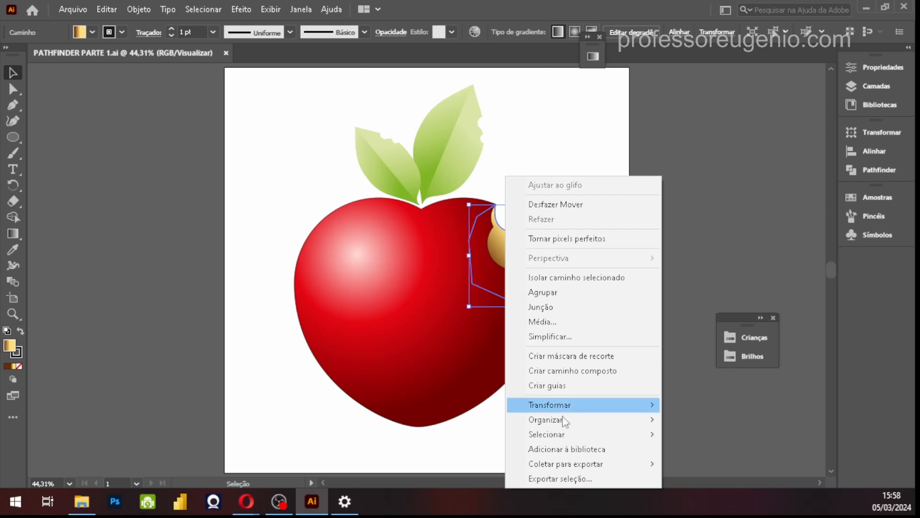
pyautogui.moveTo(642, 419)
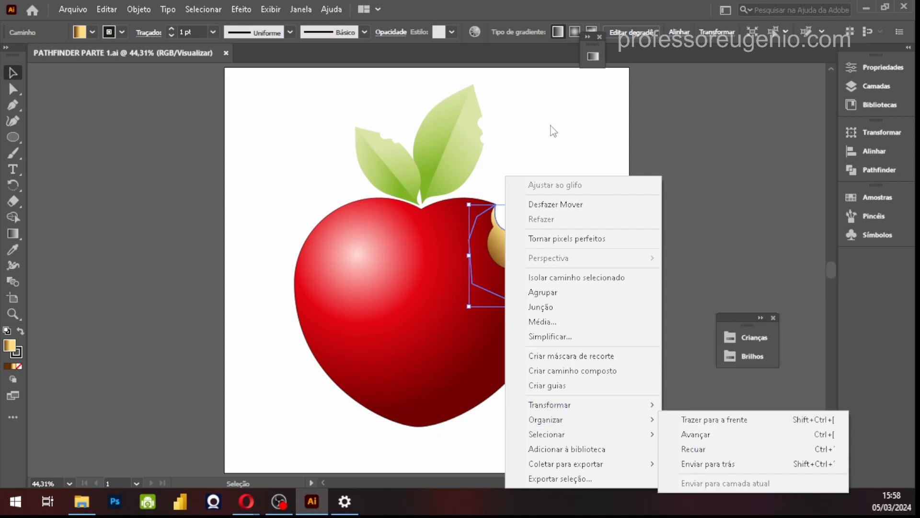
pyautogui.click(561, 150)
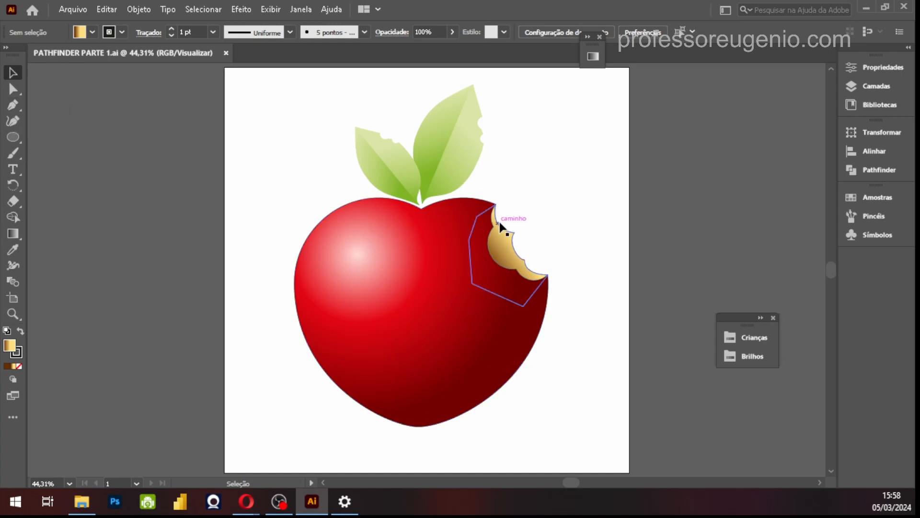
pyautogui.moveTo(581, 404); pyautogui.dragTo(563, 389)
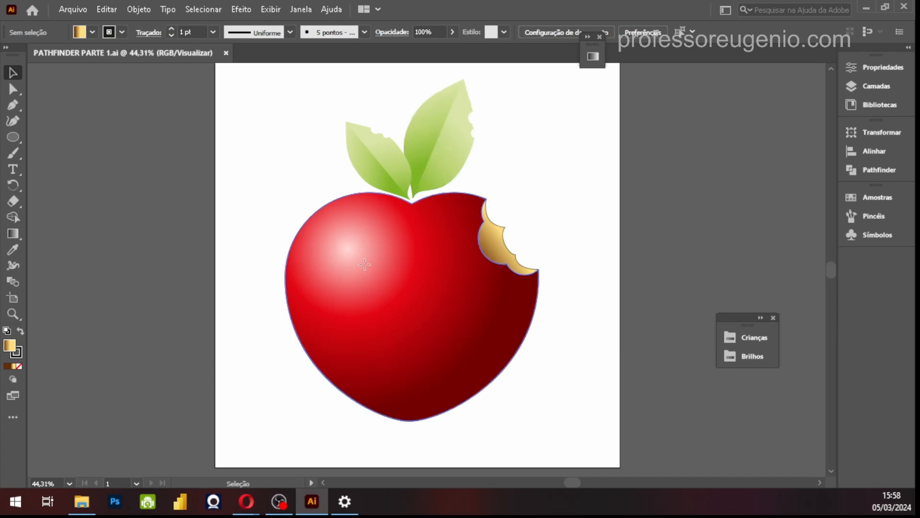
pyautogui.click(369, 290)
pyautogui.click(13, 89)
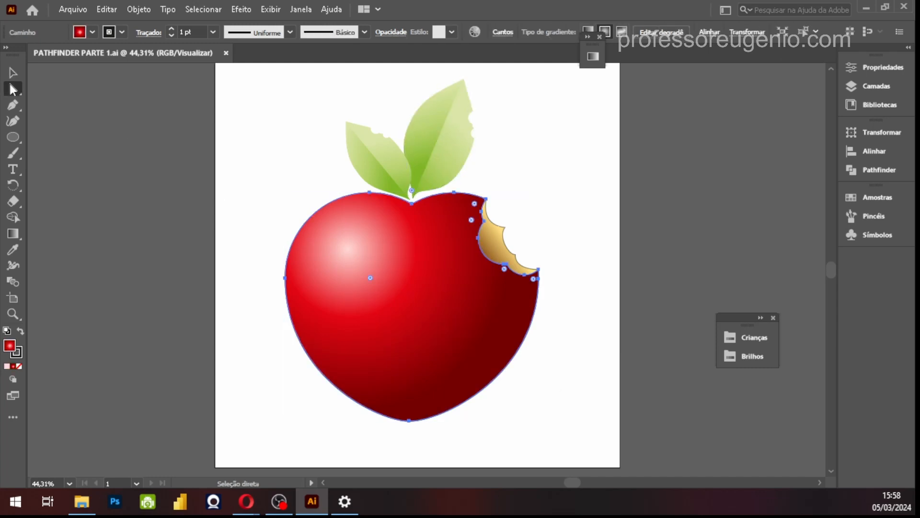
pyautogui.click(13, 89)
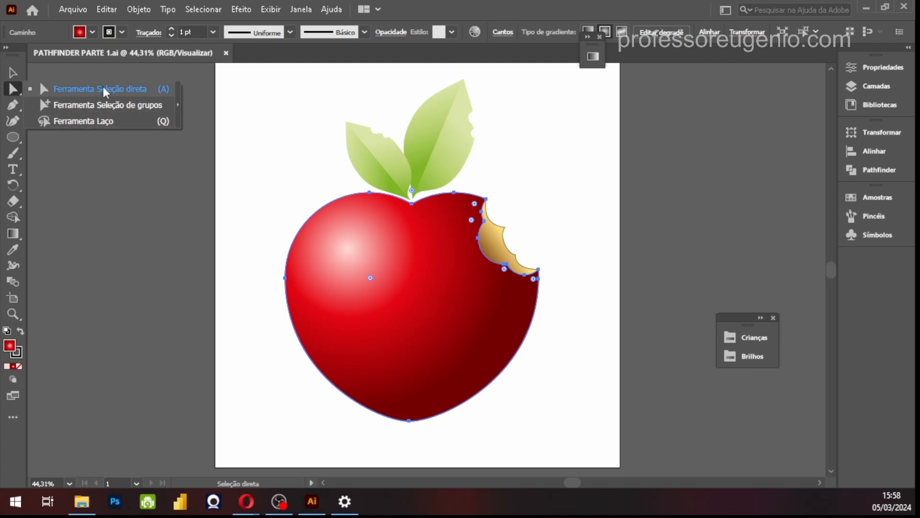
pyautogui.click(314, 160)
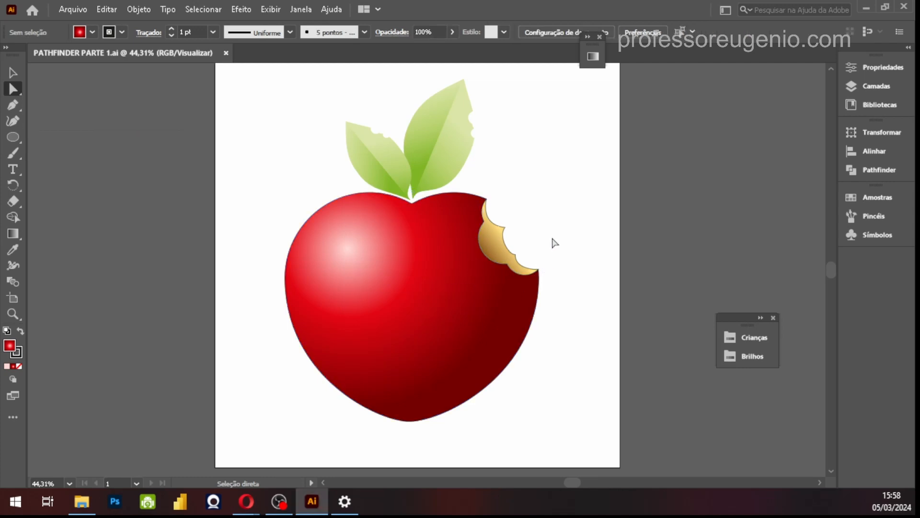